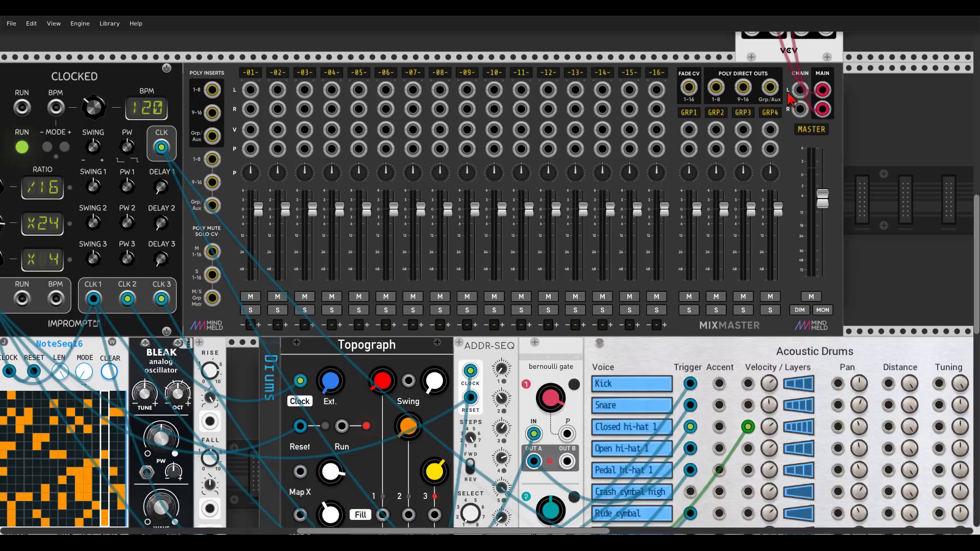
Step: Examine the chain input options in the MixMaster's settings
right_click(786, 137)
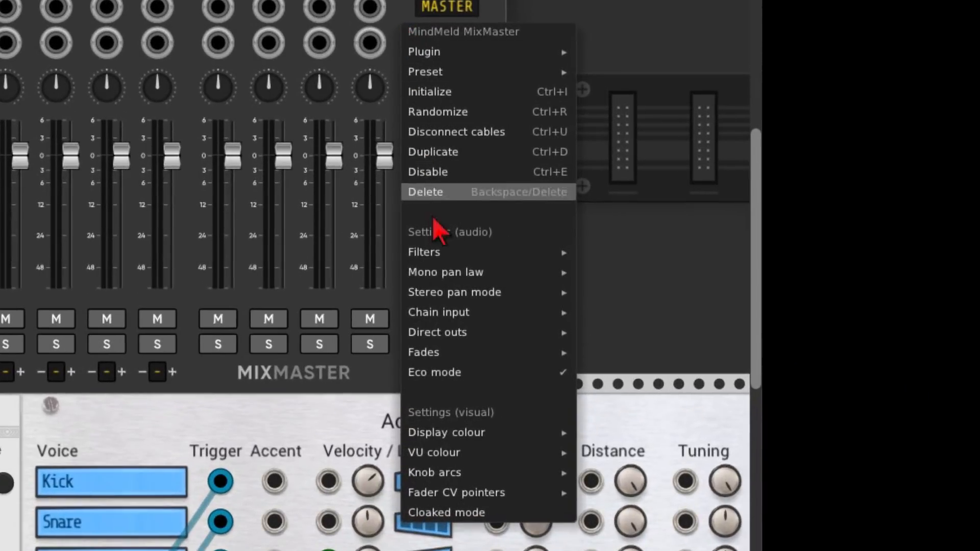
mouse_move(477, 311)
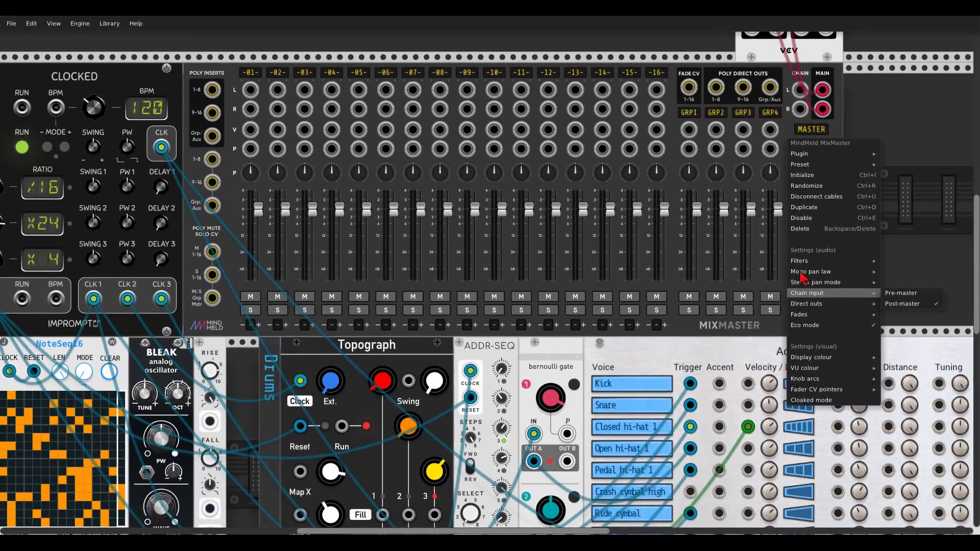
left_click(532, 52)
Step: Patch the left and right mix outputs of MIX4 into the MixMaster's L and R chain inputs
scroll(494, 92, "down", 3)
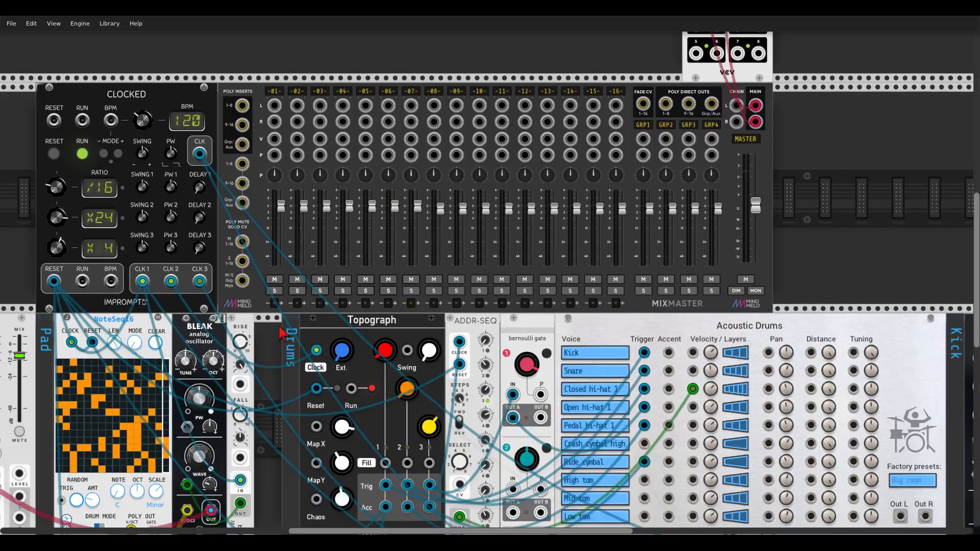
scroll(447, 268, "up", 2)
scroll(448, 268, "down", 2)
scroll(448, 268, "left", 3)
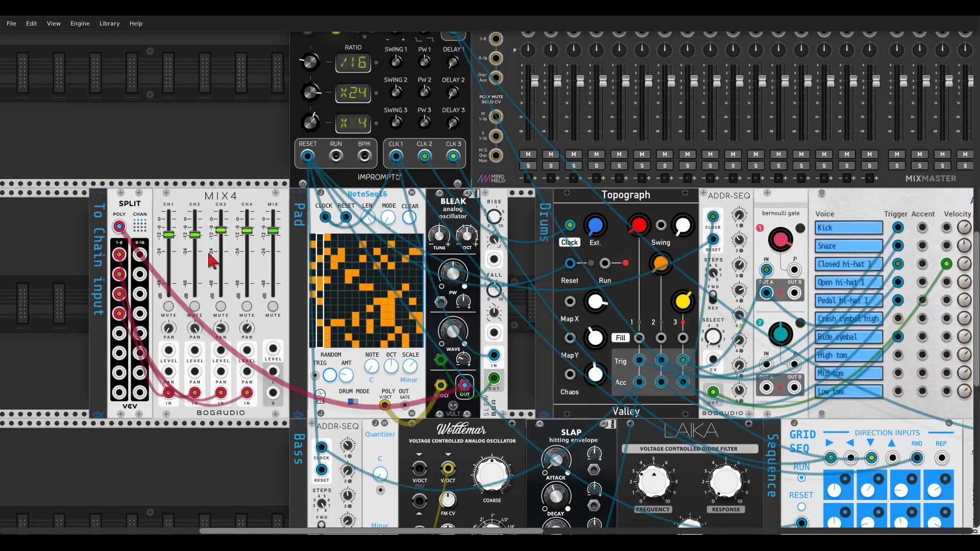
left_click_drag(273, 372, 127, 454)
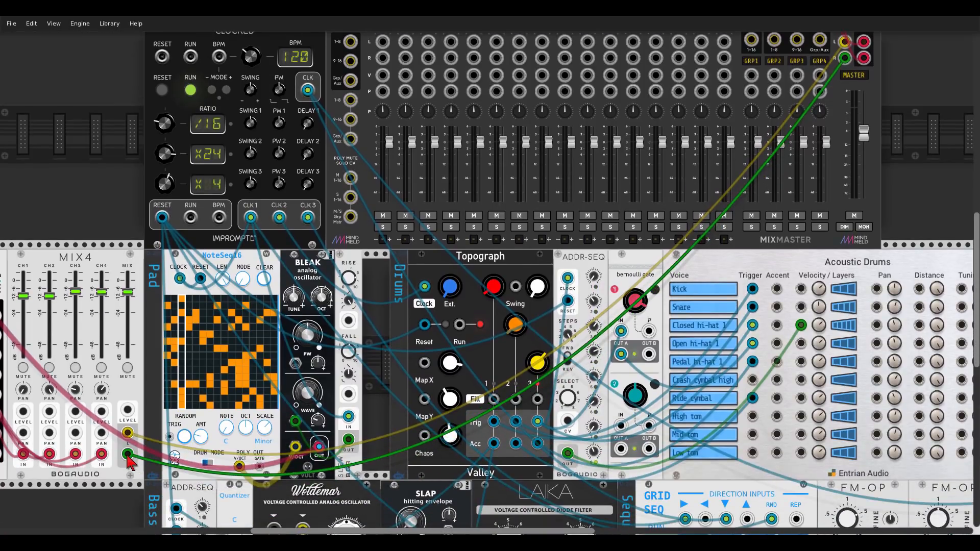
left_click_drag(902, 119, 837, 149)
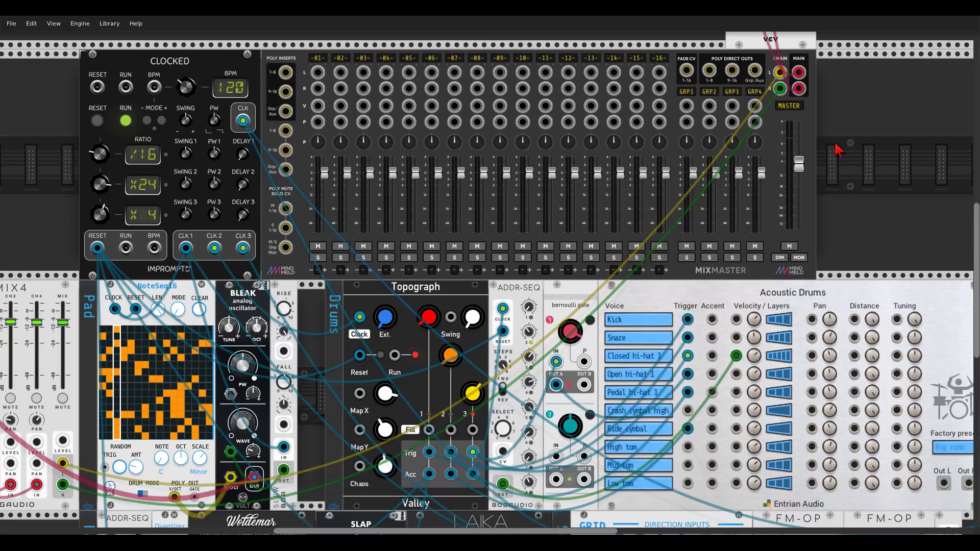
Step: Review the MixMaster's audio settings without changing them and raise the master fader to about 0.1 dB
right_click(774, 121)
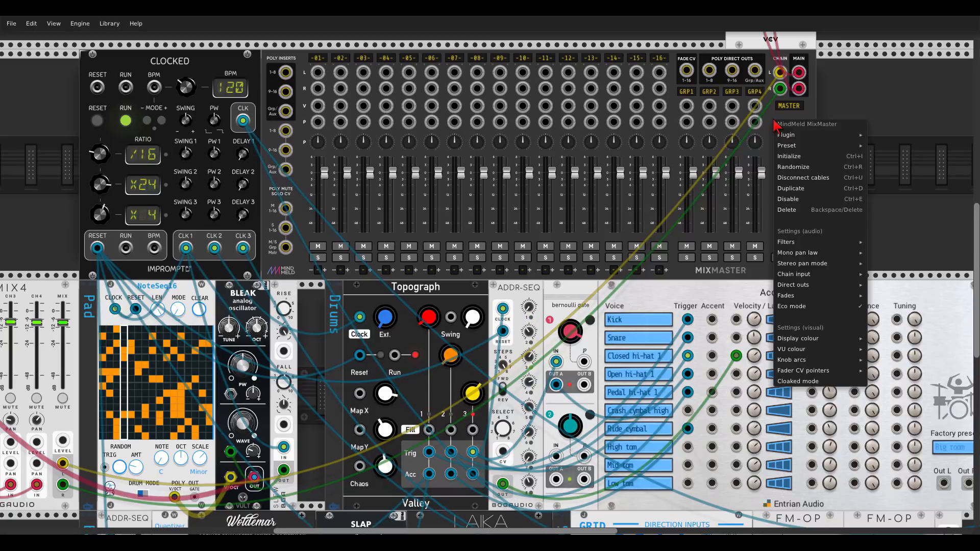
mouse_move(796, 275)
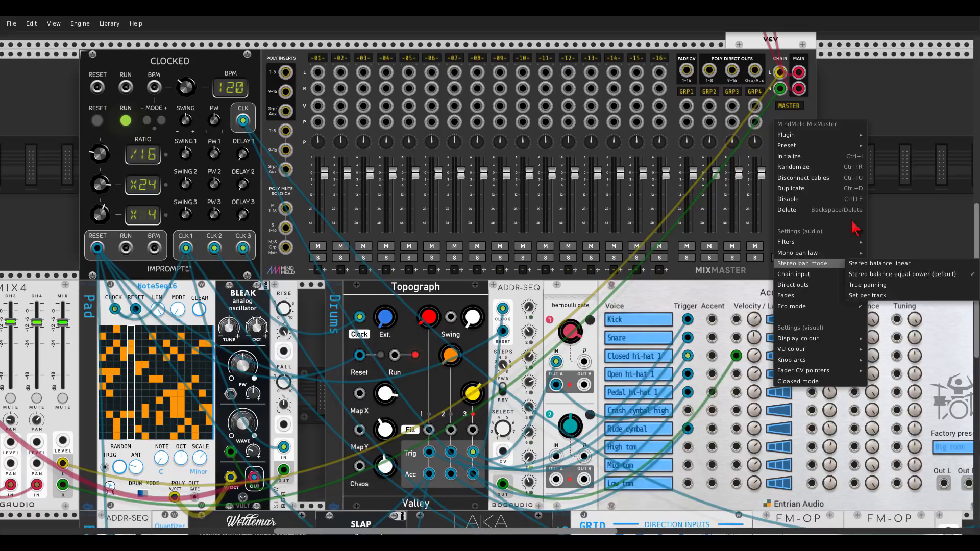
left_click(886, 158)
mouse_move(799, 162)
left_mouse_down()
mouse_move(799, 230)
mouse_move(799, 144)
left_mouse_up()
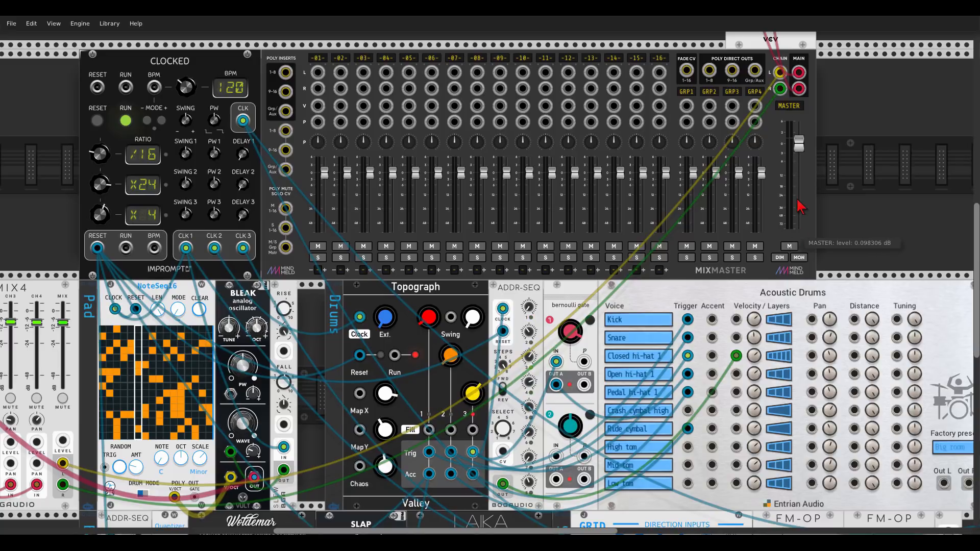
Step: Set the MixMaster's chain input to Pre-master
right_click(772, 134)
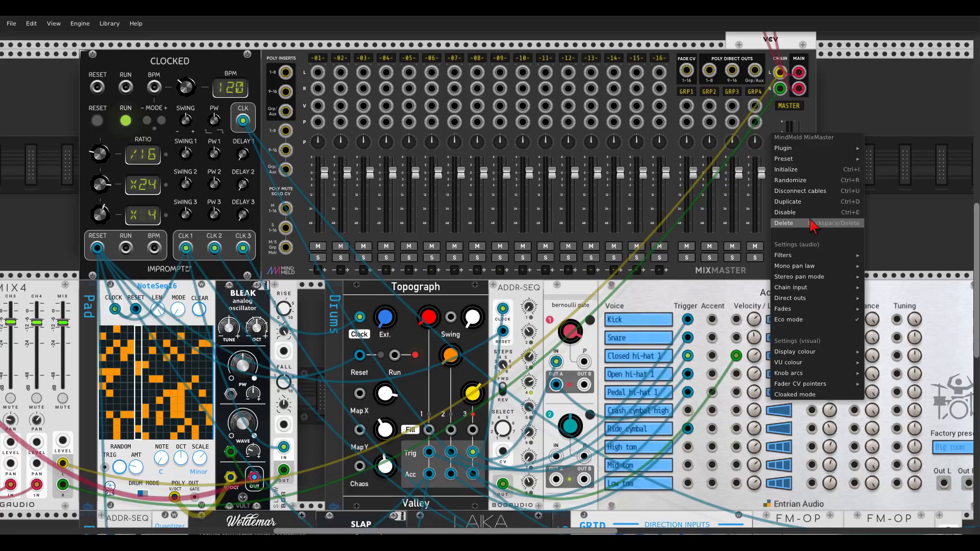
mouse_move(826, 287)
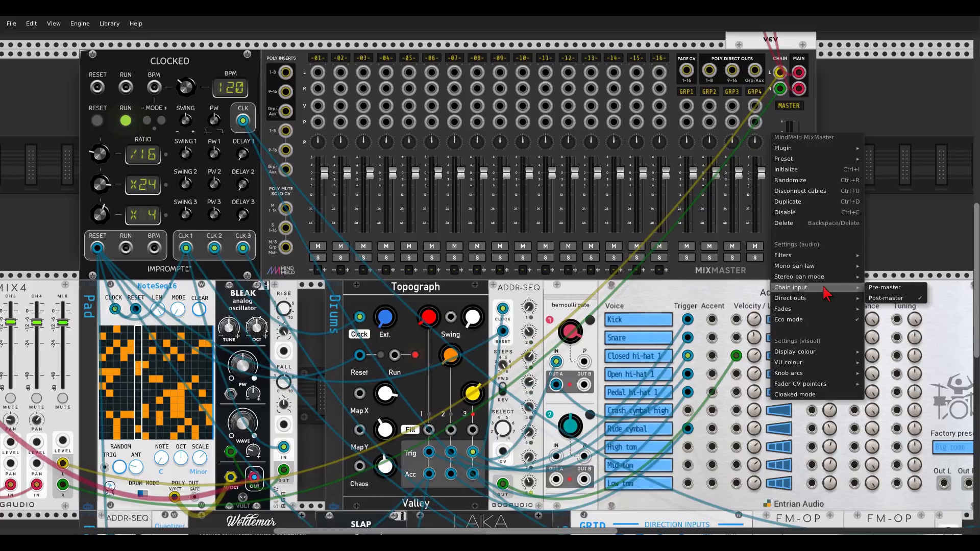
left_click(879, 291)
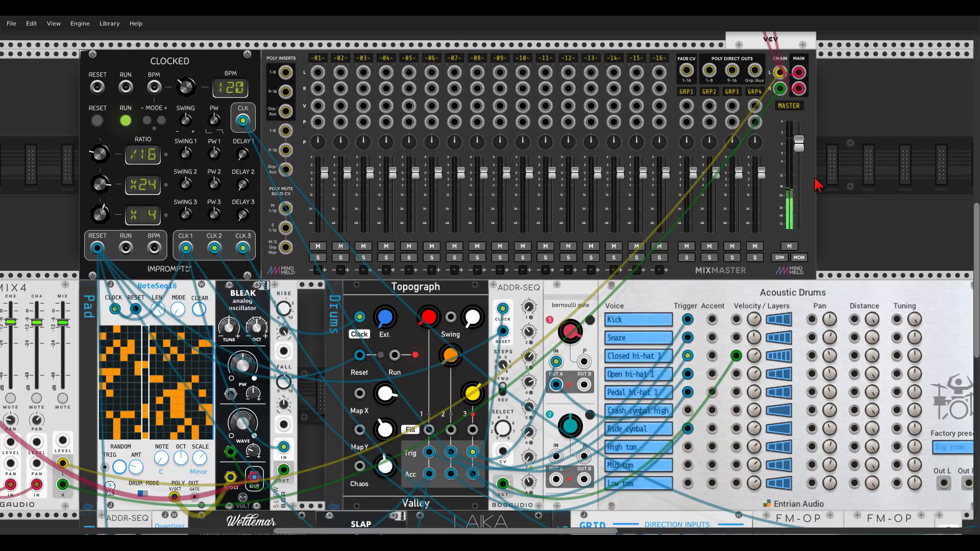
Step: Try lowering and resetting the master fader, and disconnect both cables from the MixMaster's chain inputs
left_click_drag(799, 145, 801, 181)
double_click(802, 181)
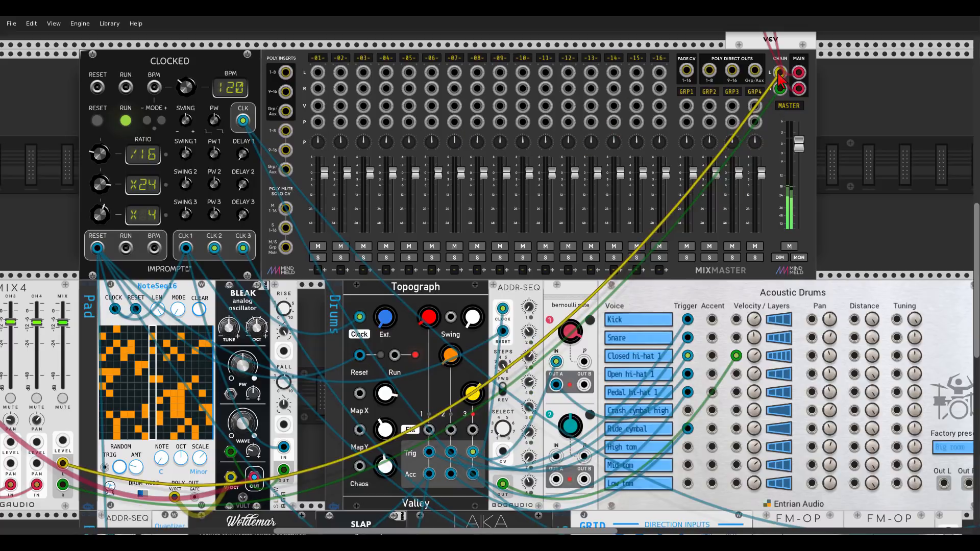
left_click_drag(779, 75, 832, 148)
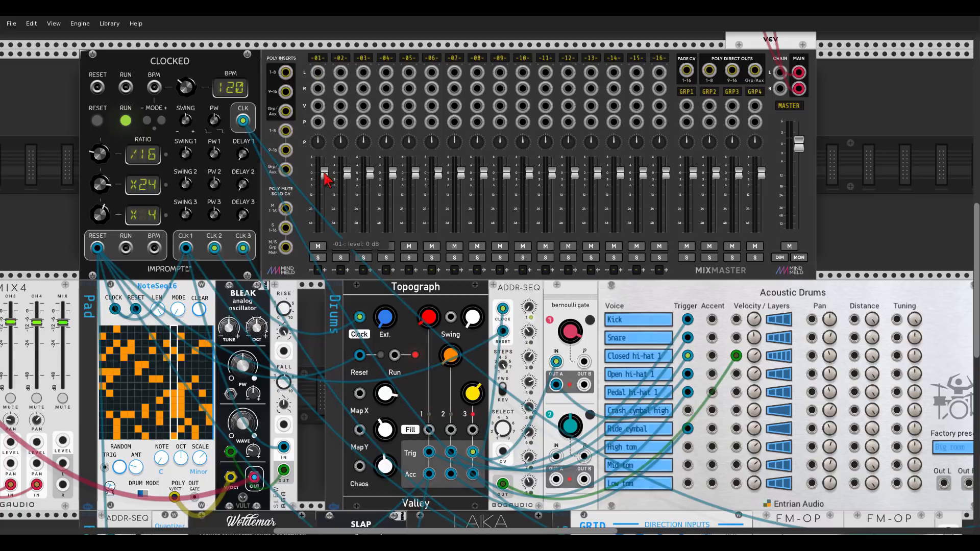
Step: Lower channel 01's fader to about -20.7 dB and patch the BLEAK oscillator's output into that channel's L input
left_click_drag(324, 168, 324, 205)
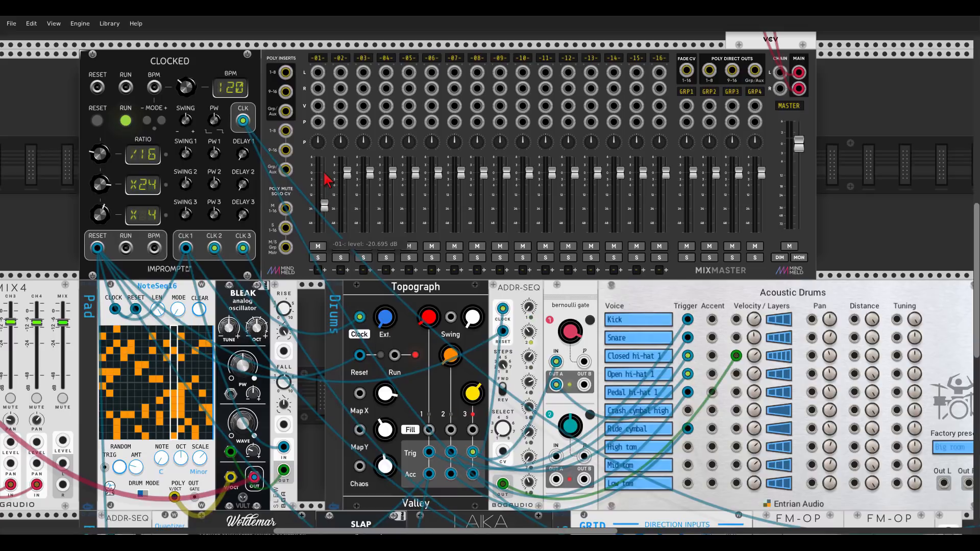
scroll(329, 290, "down", 1)
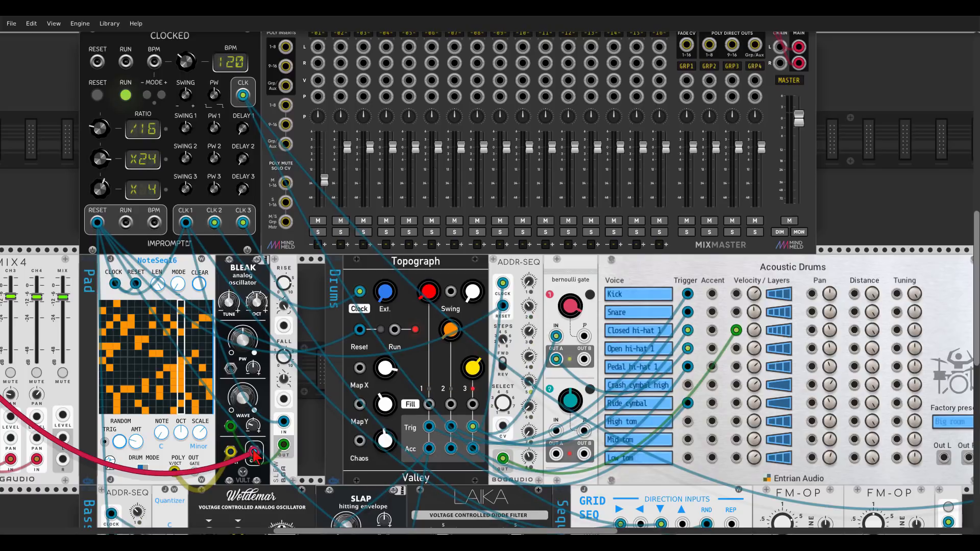
mouse_move(254, 453)
left_mouse_down()
mouse_move(289, 51)
mouse_move(304, 62)
mouse_move(311, 39)
mouse_move(317, 116)
left_mouse_up()
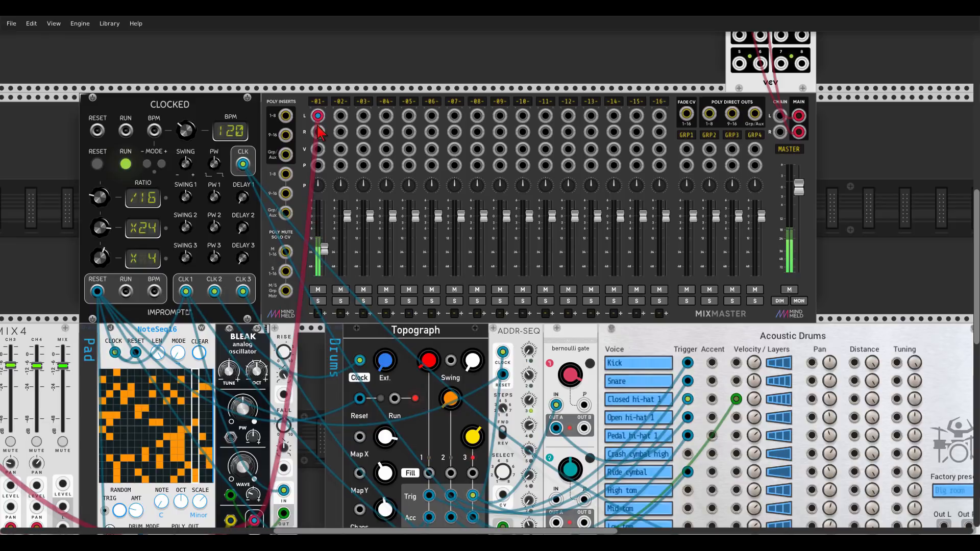
Step: Examine channel 01's and the master's level meters, and the clipping options in the master settings
scroll(326, 240, "up", 2)
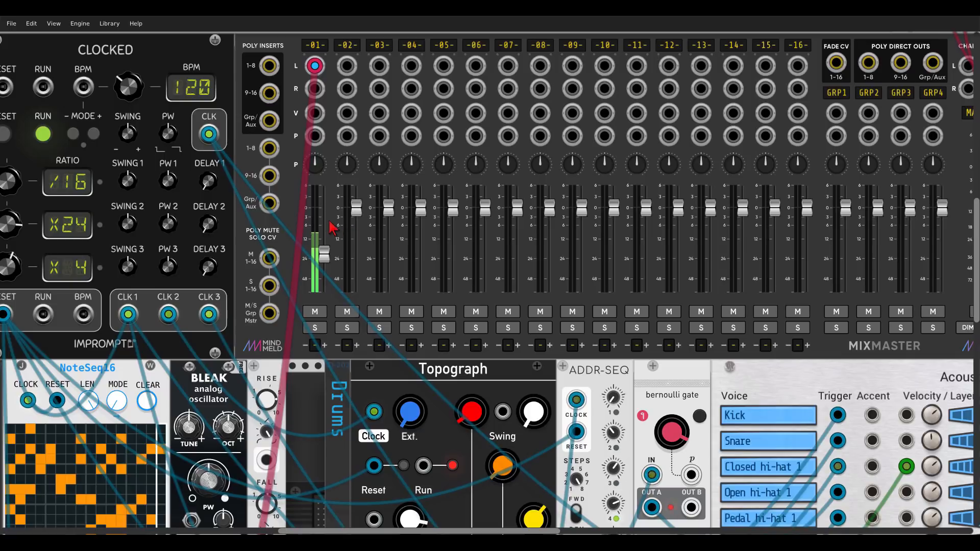
scroll(335, 220, "up", 3)
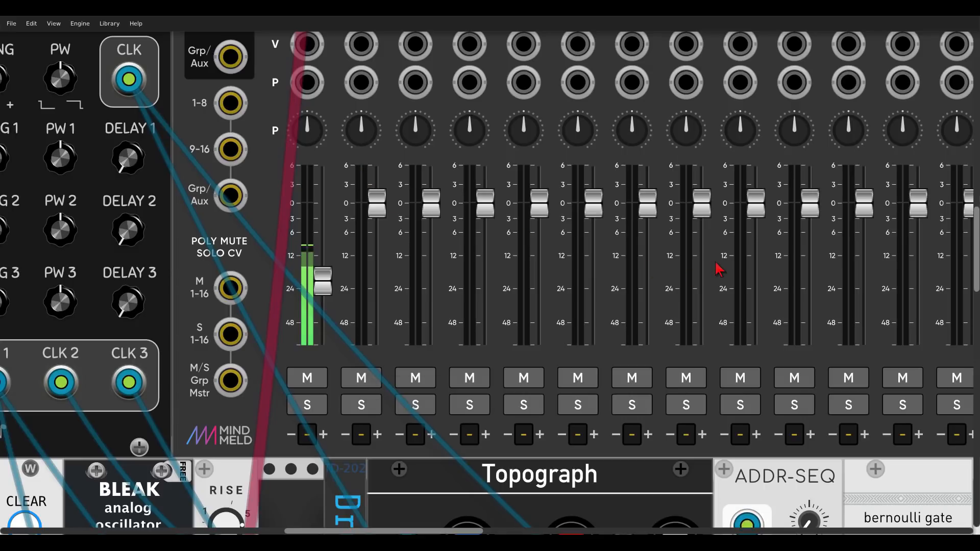
left_click_drag(656, 267, 9, 240)
left_click_drag(791, 183, 702, 200)
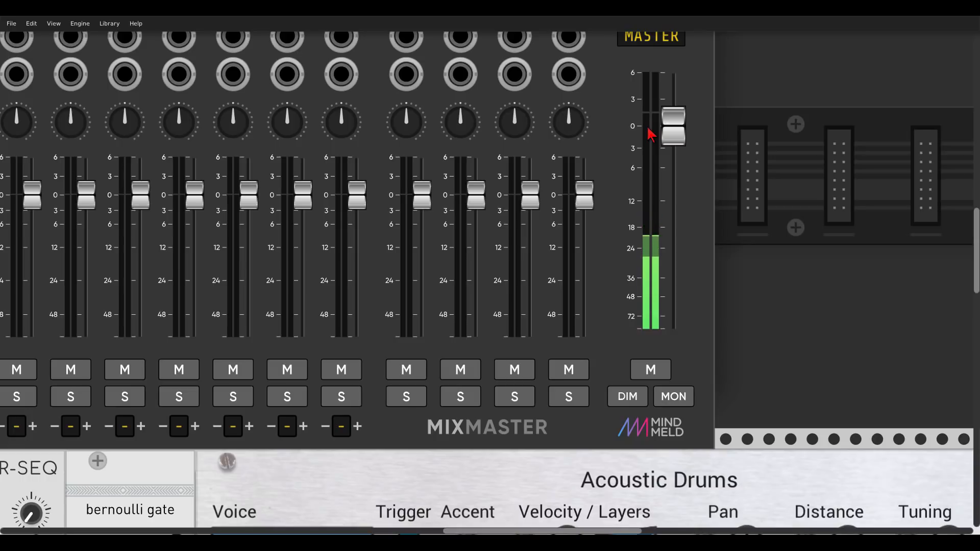
scroll(652, 129, "up", 3)
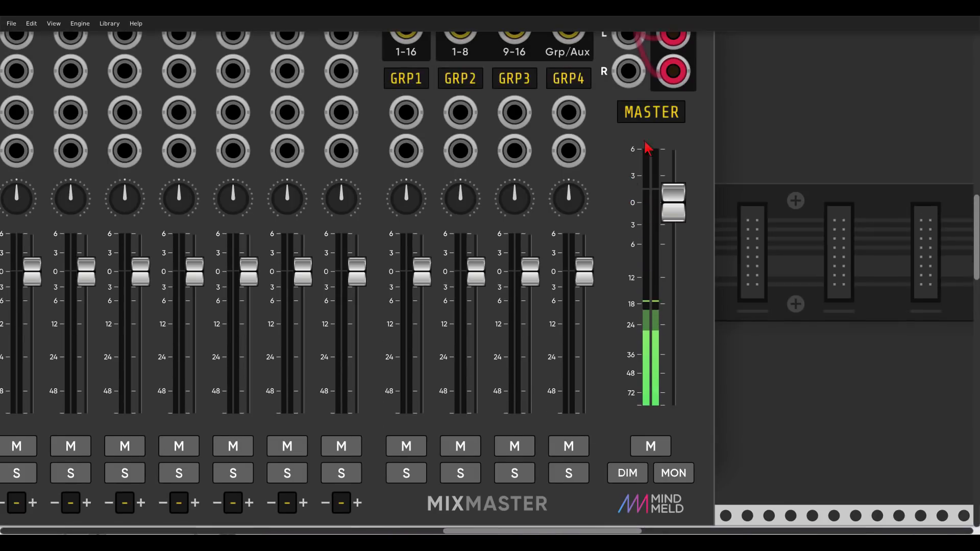
right_click(649, 114)
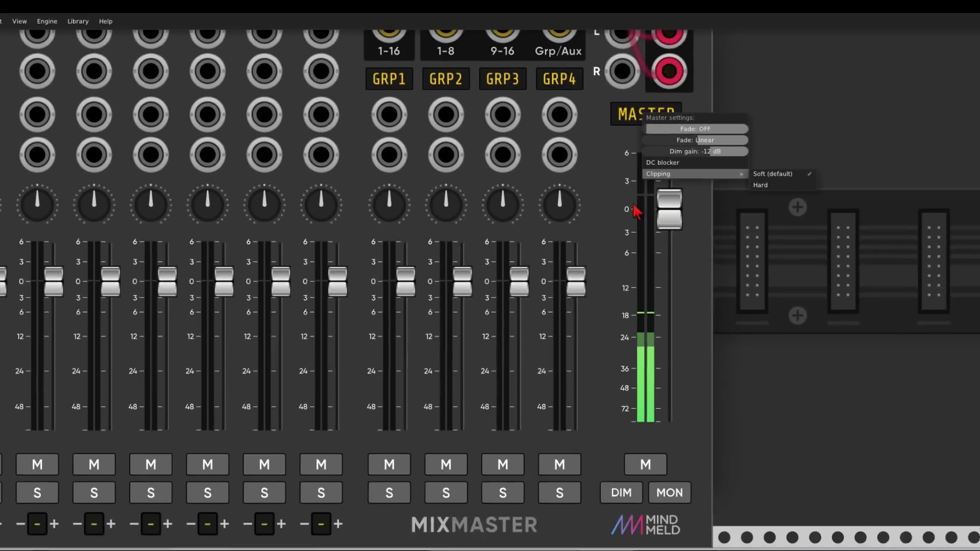
left_click(726, 263)
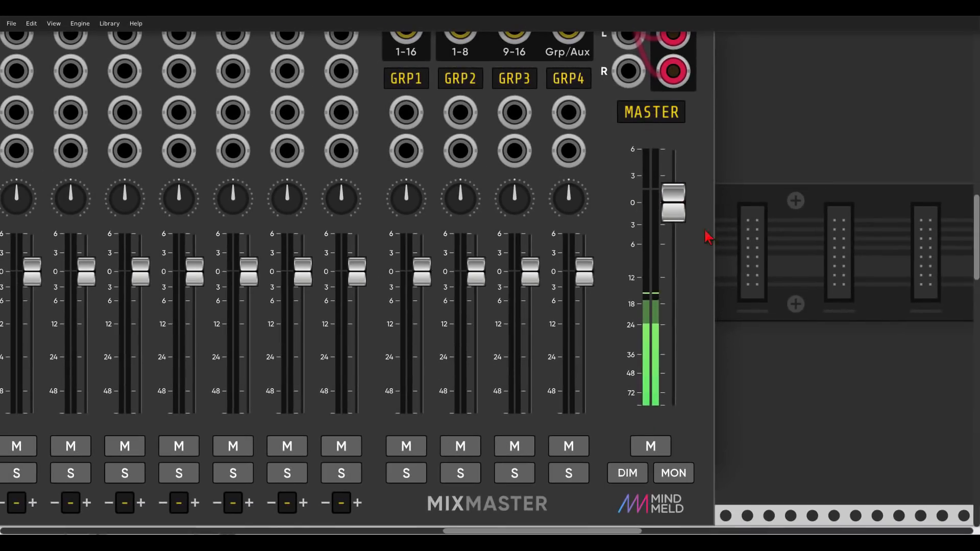
Step: Move the Clocked module away from the MixMaster to make room, and add an LLFO module directly beside the mixer
left_click_drag(623, 213, 966, 197)
left_click_drag(344, 153, 704, 202)
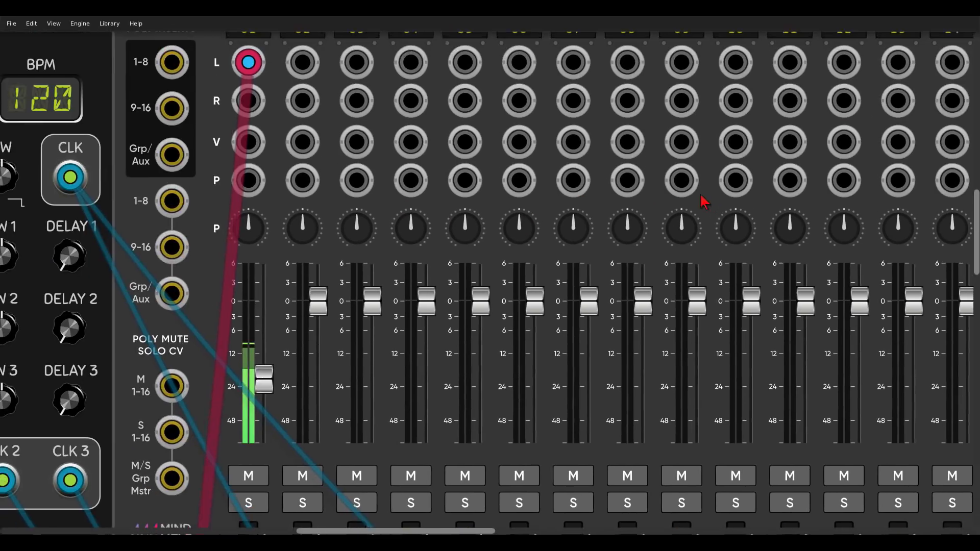
scroll(387, 162, "down", 3)
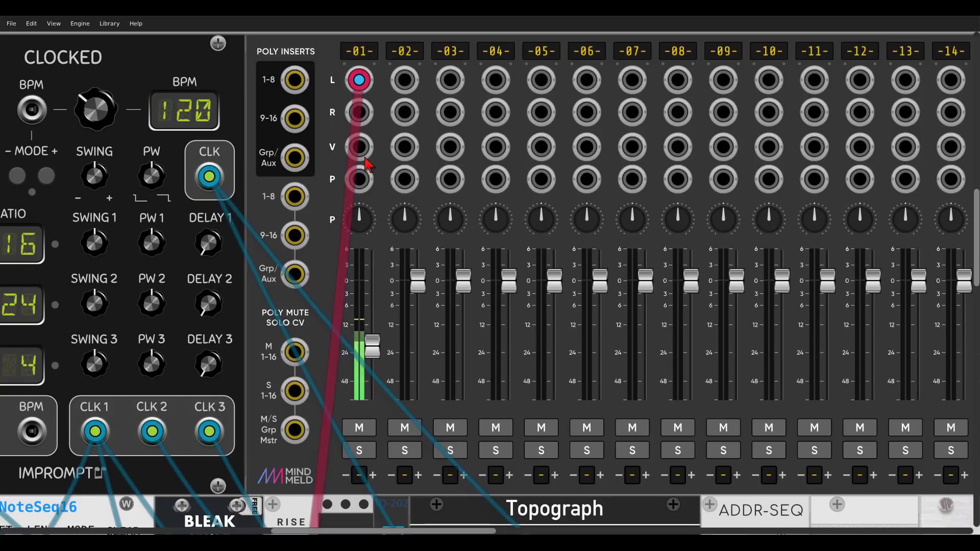
scroll(367, 163, "down", 2)
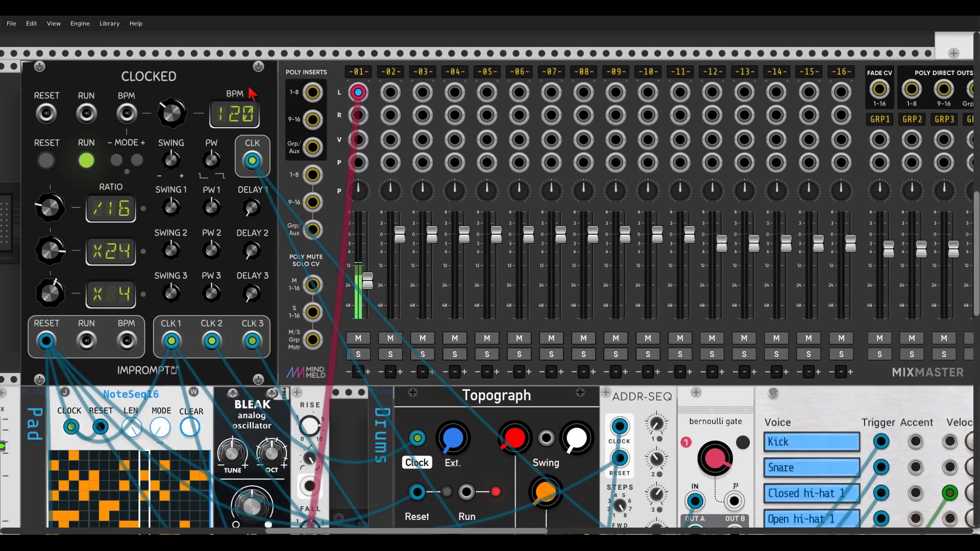
left_click_drag(252, 93, 40, 95)
right_click(171, 153)
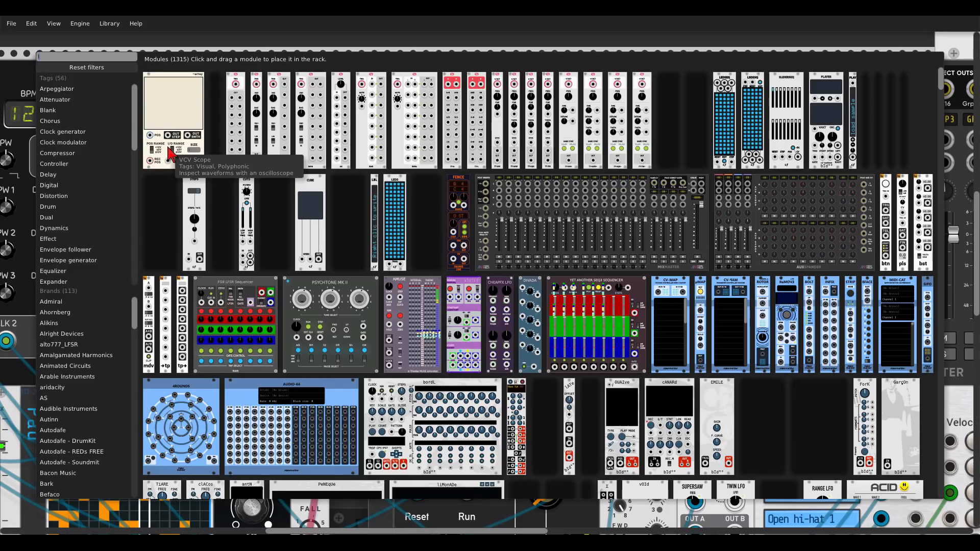
type("llfo")
left_click_drag(148, 117, 258, 123)
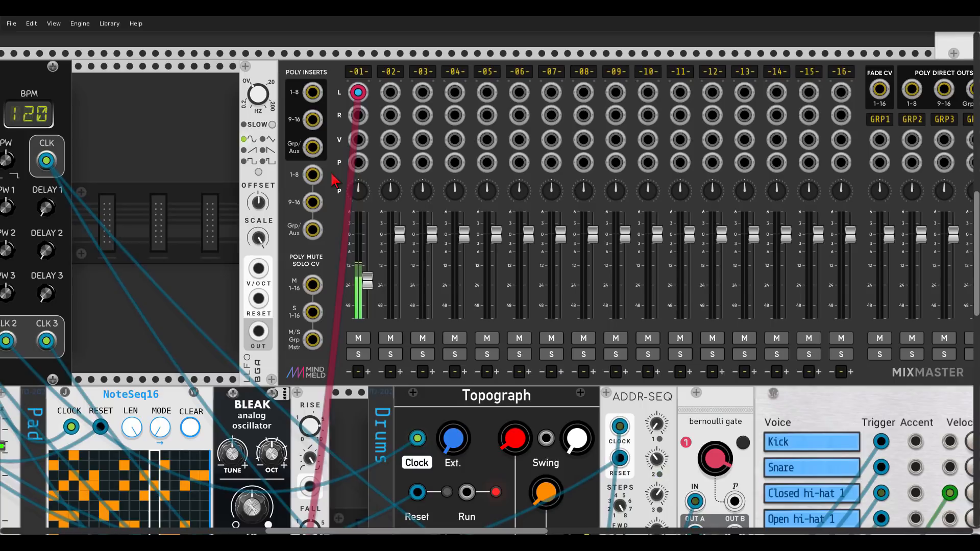
Step: Patch the LLFO's output into channel 01's pan CV input and watch the modulation on its pan knob
left_click_drag(258, 332, 358, 162)
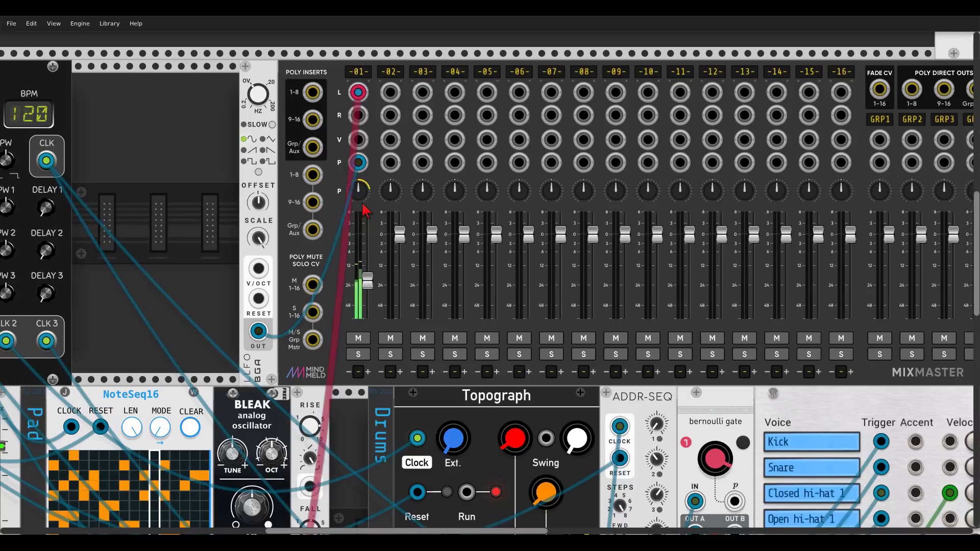
mouse_move(360, 197)
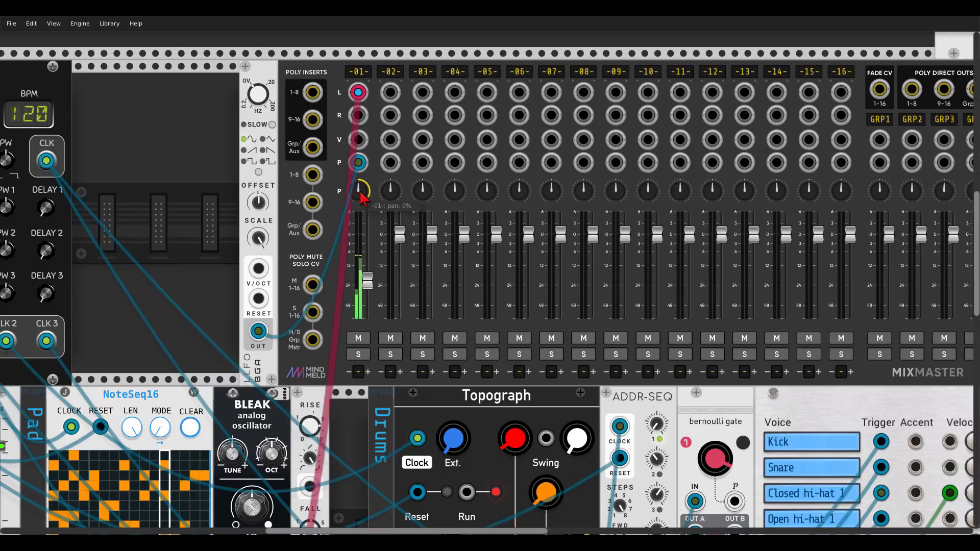
Step: Move the LLFO cable to channel 01's volume CV input and set the LLFO's offset to 5 V
left_click_drag(358, 162, 359, 143)
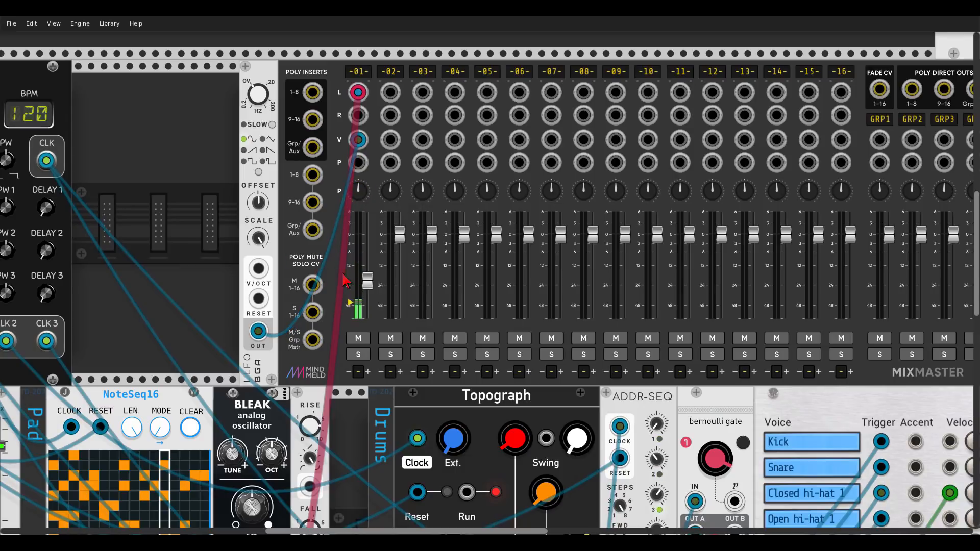
left_click_drag(260, 204, 260, 194)
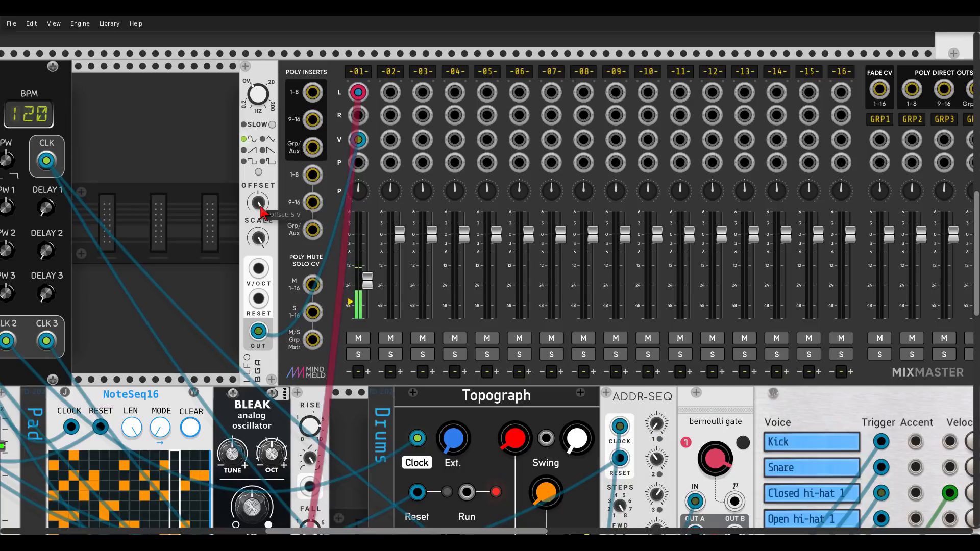
Step: Turn off the MixMaster's fader CV pointers
right_click(338, 190)
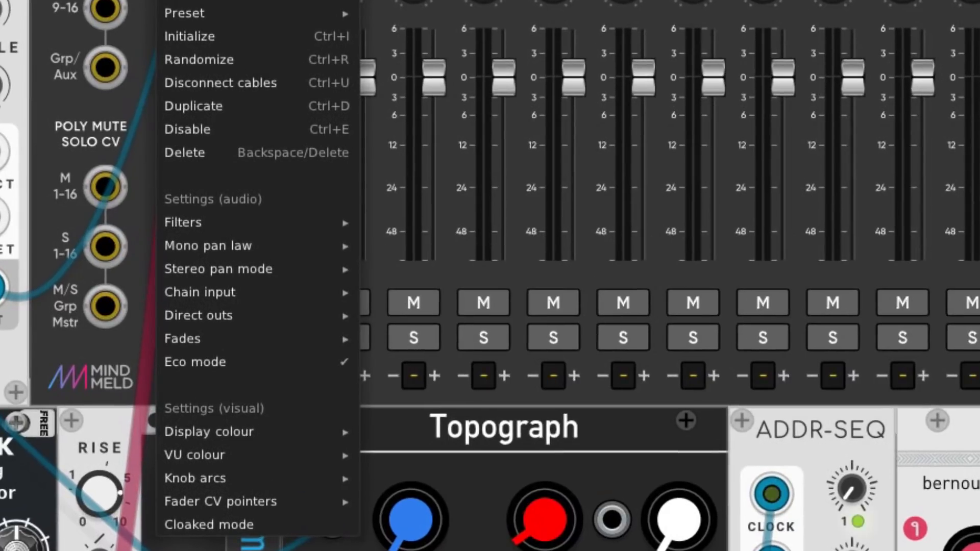
mouse_move(260, 490)
left_click(380, 526)
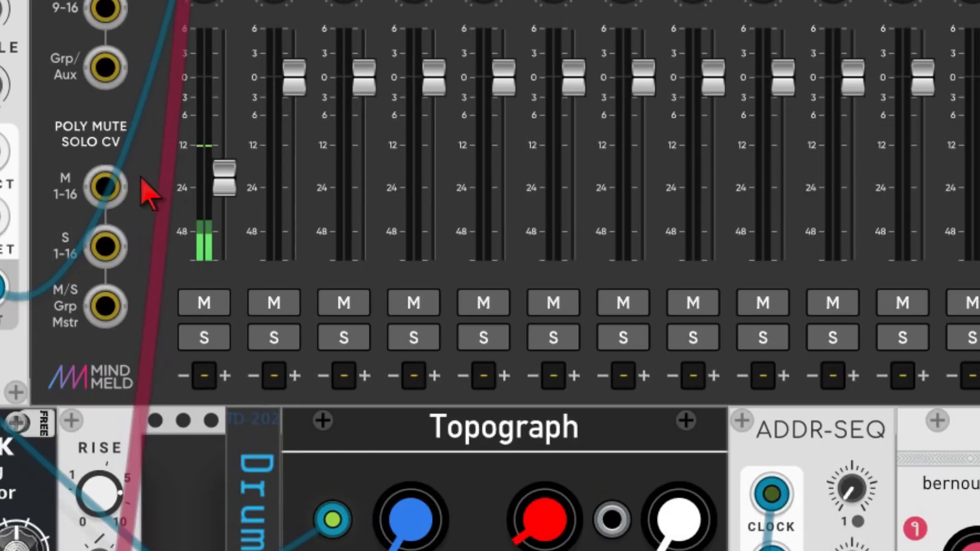
Step: Turn the MixMaster's fader CV pointers back on and switch its knob arcs off
right_click(158, 125)
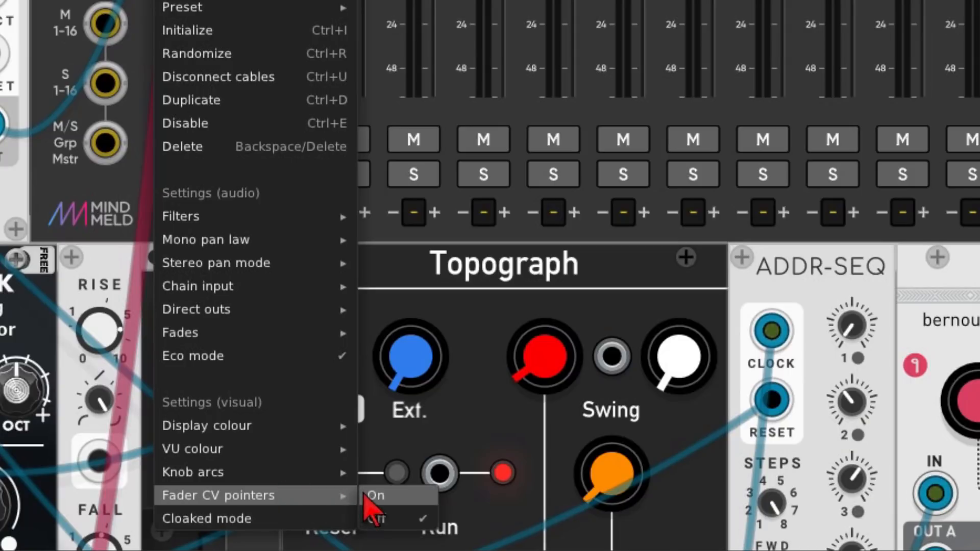
left_click(372, 494)
right_click(157, 3)
mouse_move(291, 457)
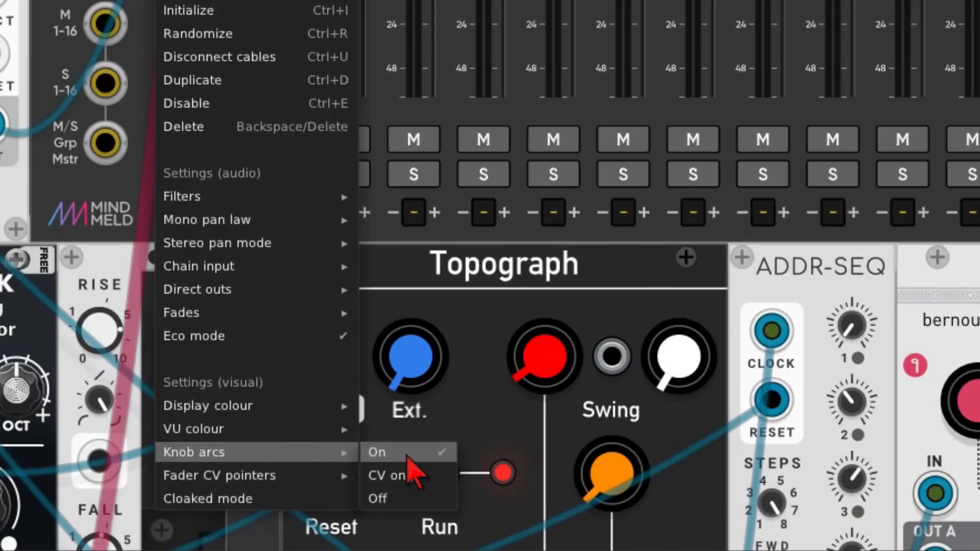
left_click(404, 499)
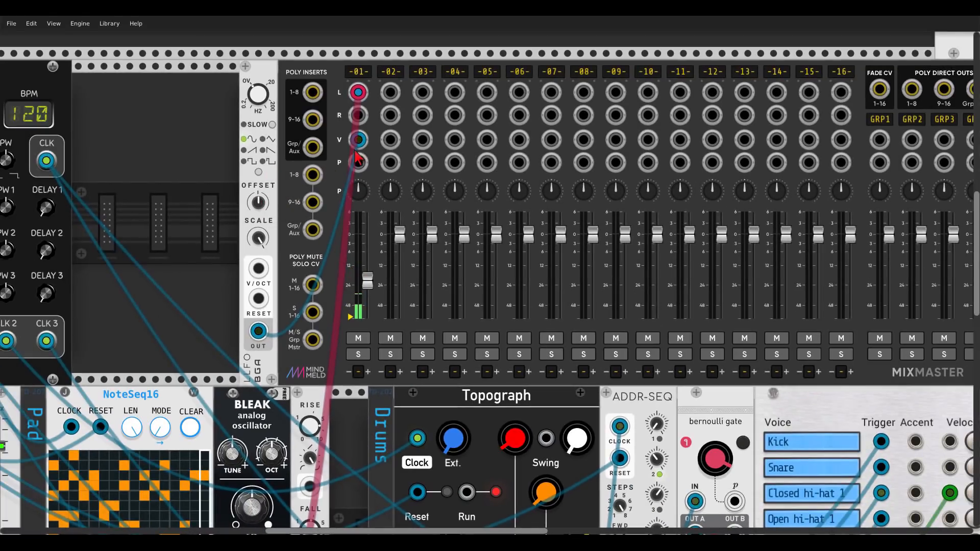
Step: Move the LLFO cable to channel 01's pan CV input, then compare channel 02's pan knob with knob arcs set to CV only
left_click_drag(358, 140, 358, 162)
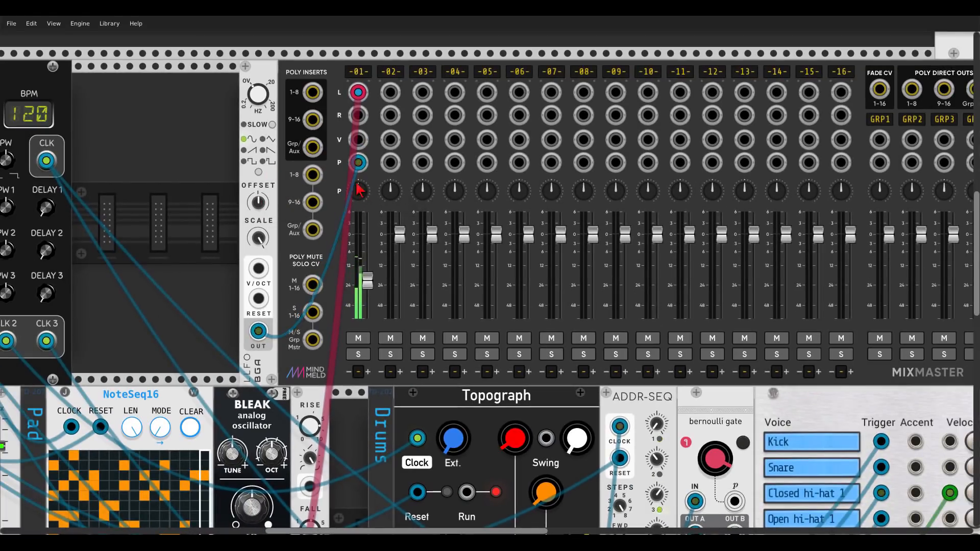
right_click(338, 185)
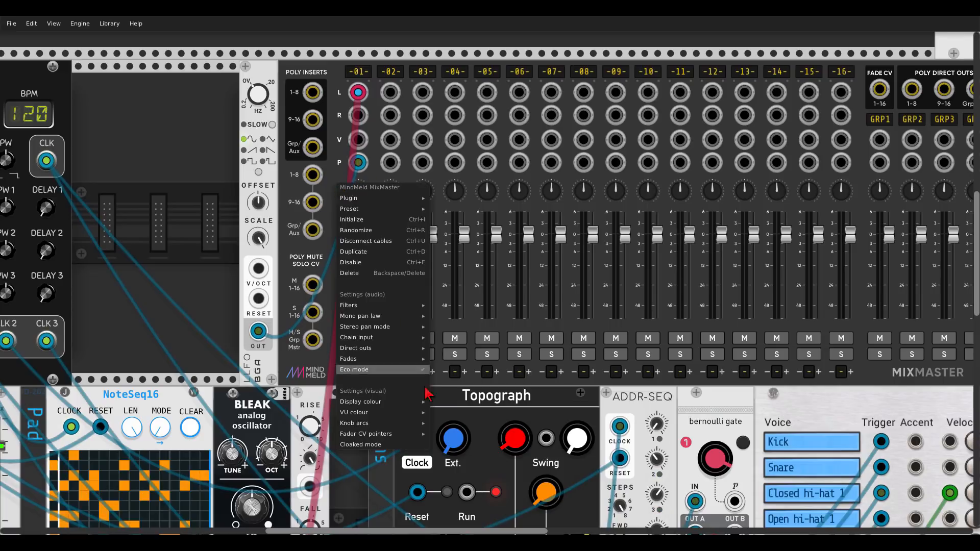
mouse_move(410, 423)
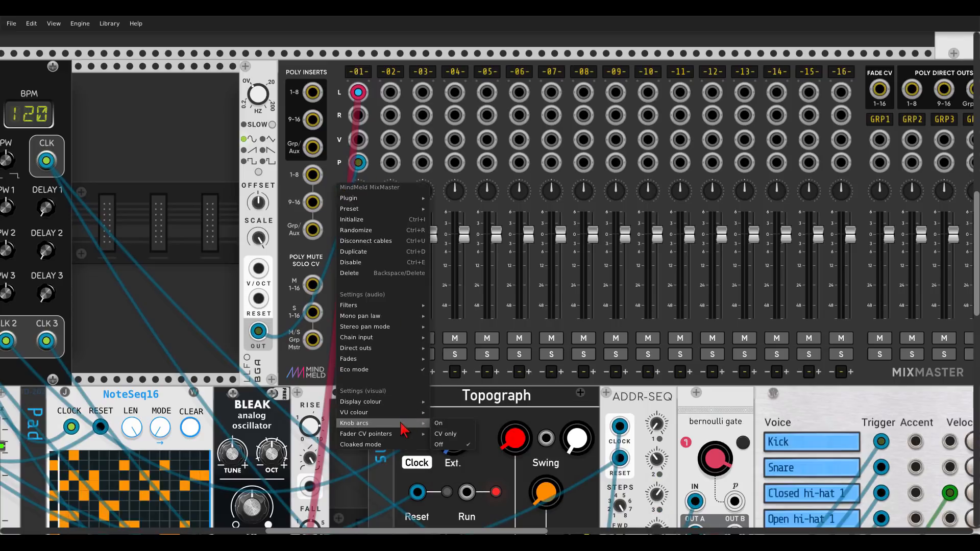
left_click(450, 433)
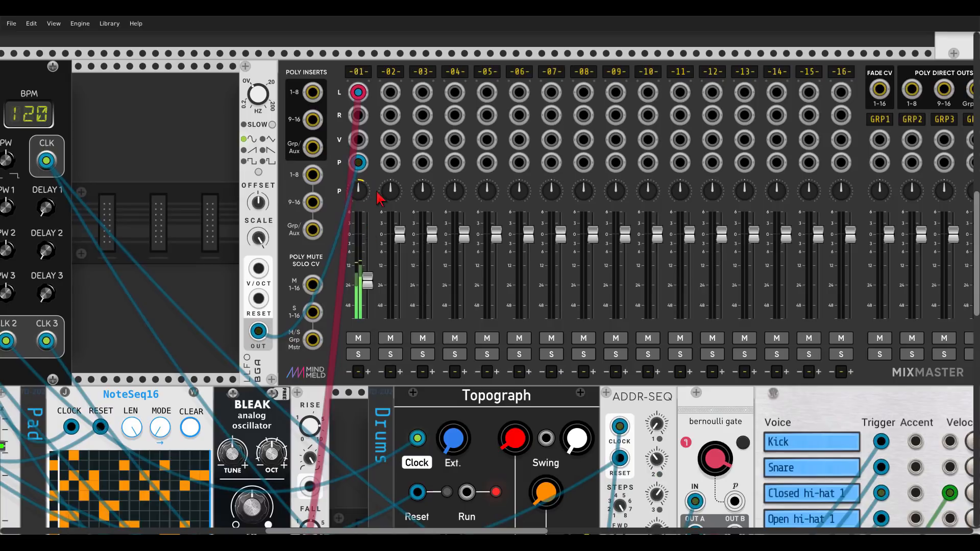
left_click_drag(391, 191, 391, 215)
Step: Set the MixMaster's knob arcs to On and remove the LLFO cable from channel 01's pan CV input
right_click(337, 188)
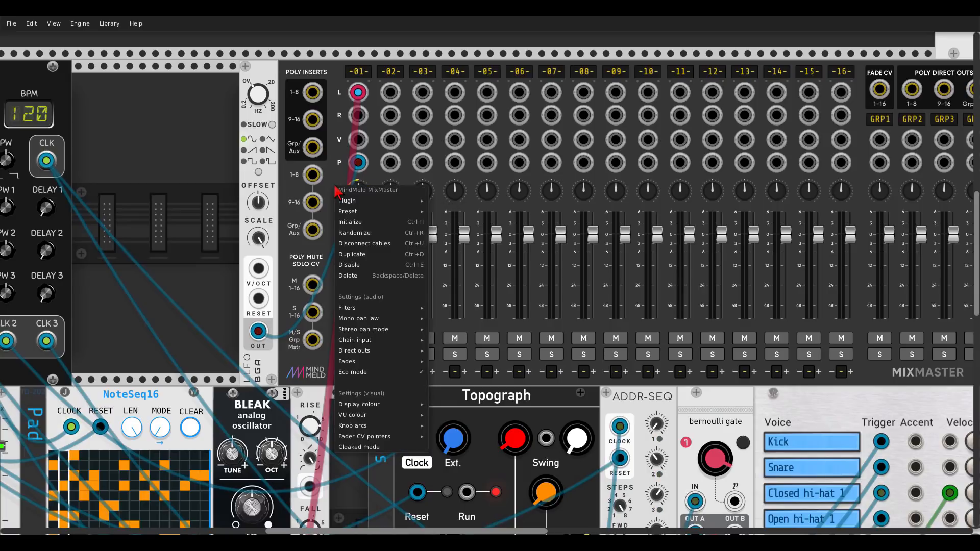
mouse_move(388, 428)
left_click(438, 426)
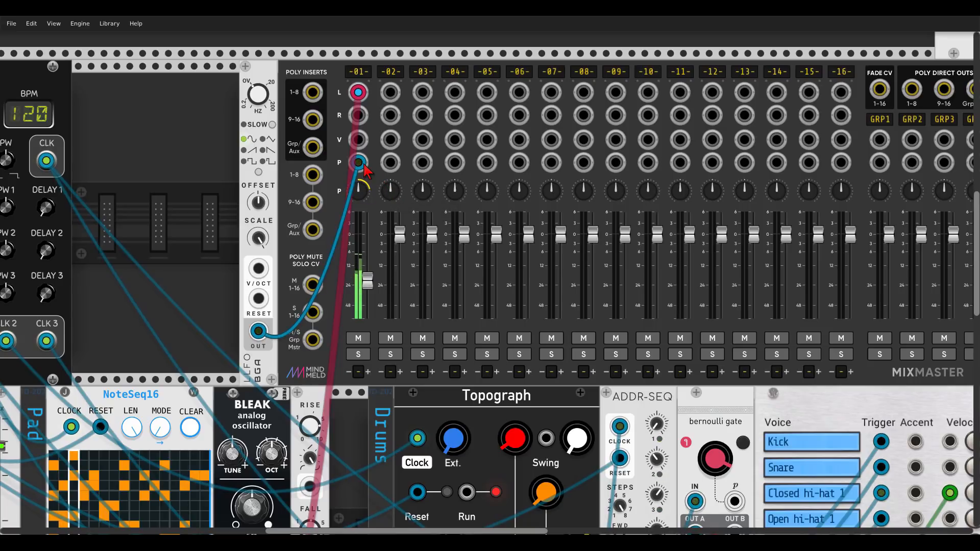
key("Delete")
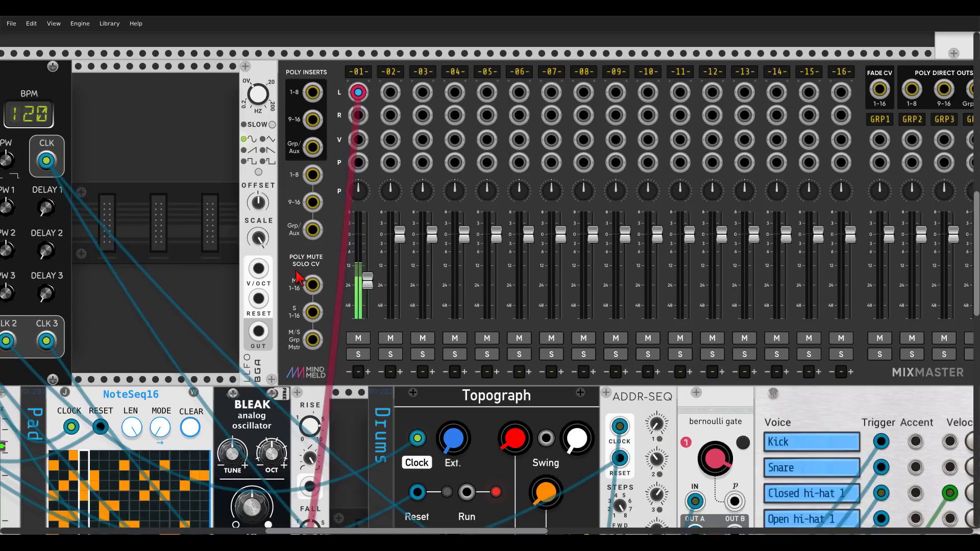
Step: Add a VCV Merge module and a Manual trigger module in the gap between Clocked and the LLFO
right_click(188, 246)
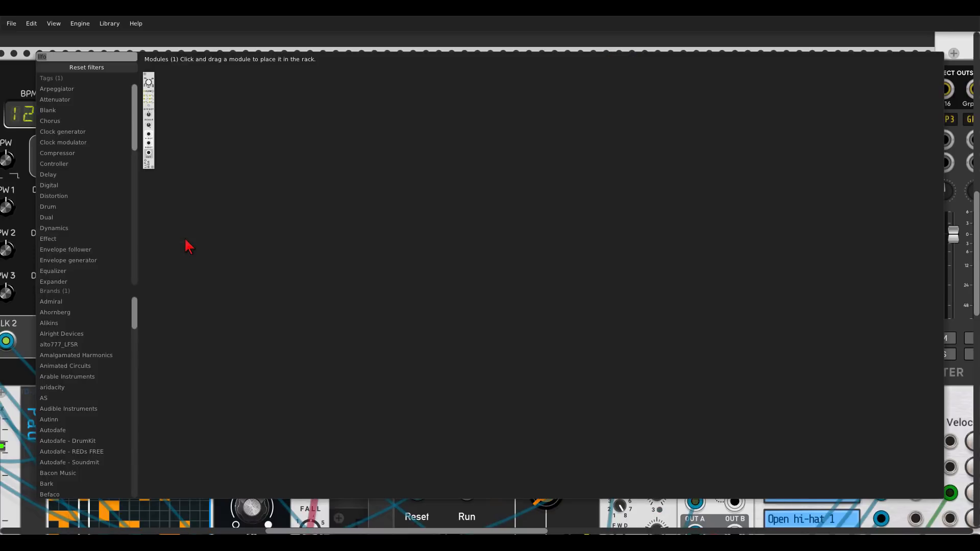
type("merge")
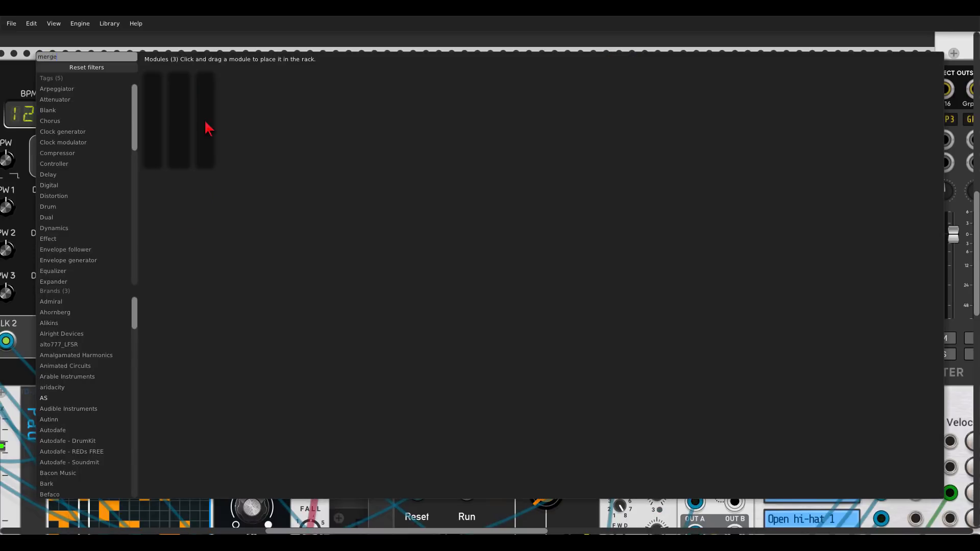
left_click(152, 118)
right_click(132, 191)
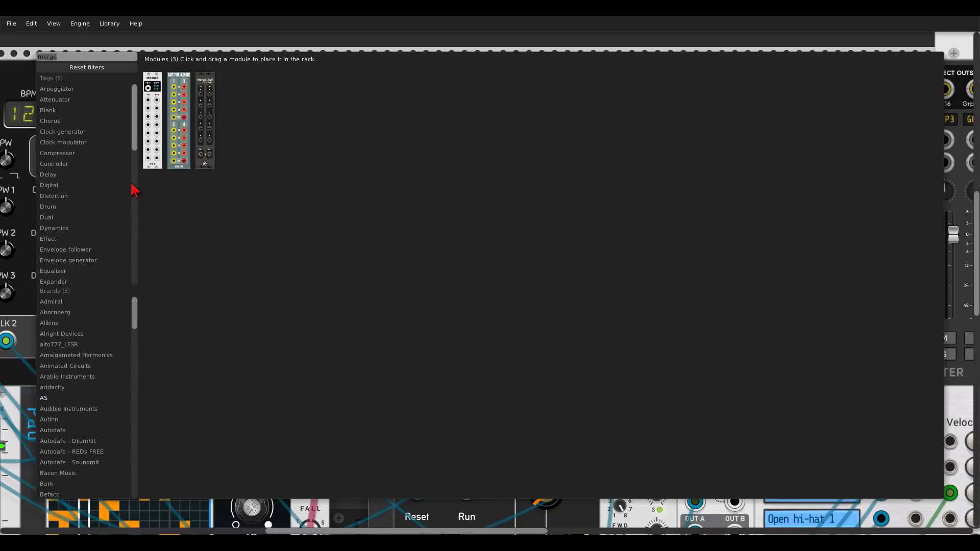
type("manu")
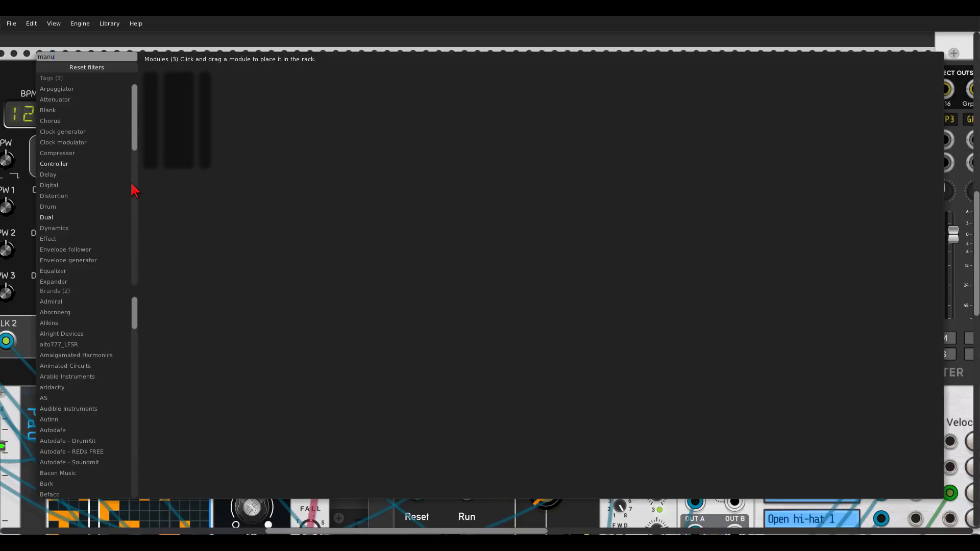
left_click(204, 82)
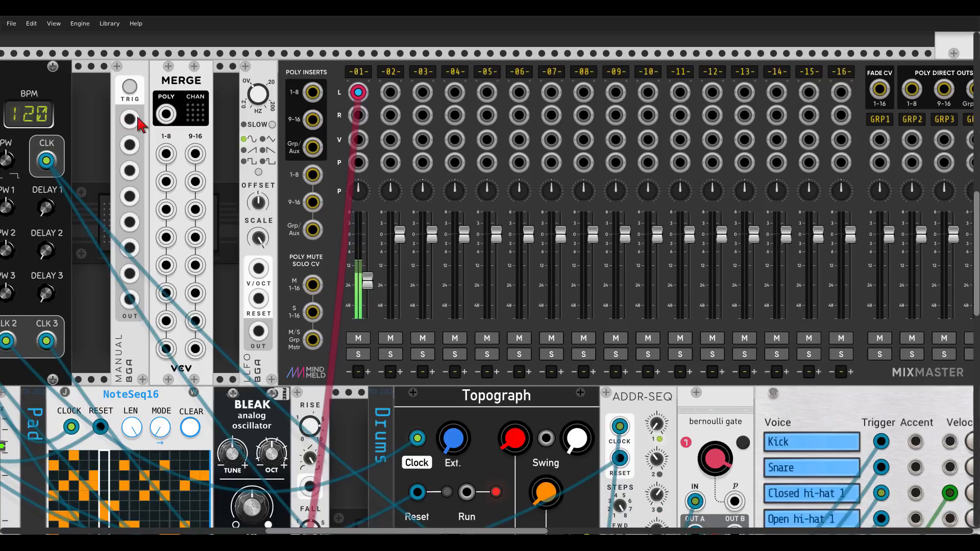
Step: Patch the Manual's first output through Merge input 5 into the solo 1-16 CV input and toggle channel 05's solo with the trigger
left_click_drag(129, 120, 163, 266)
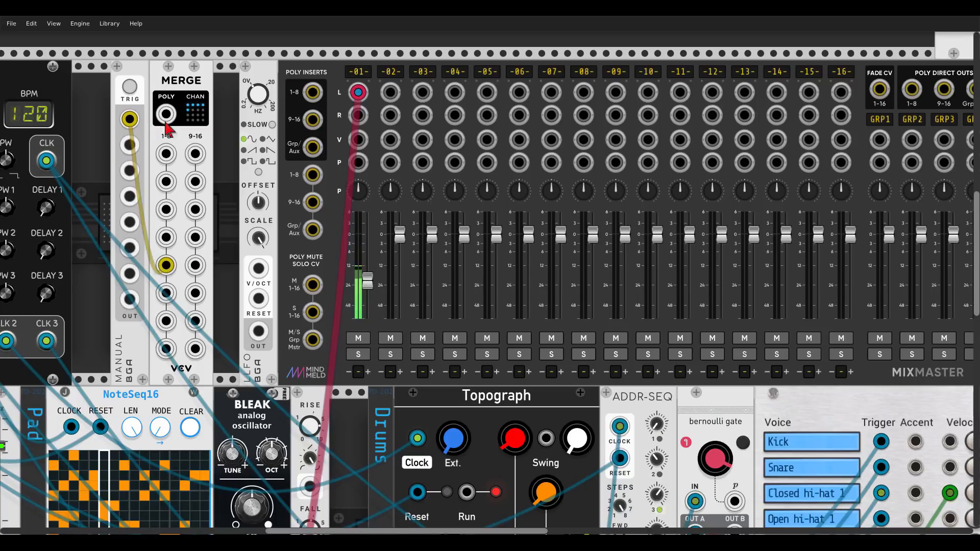
left_click_drag(166, 114, 309, 315)
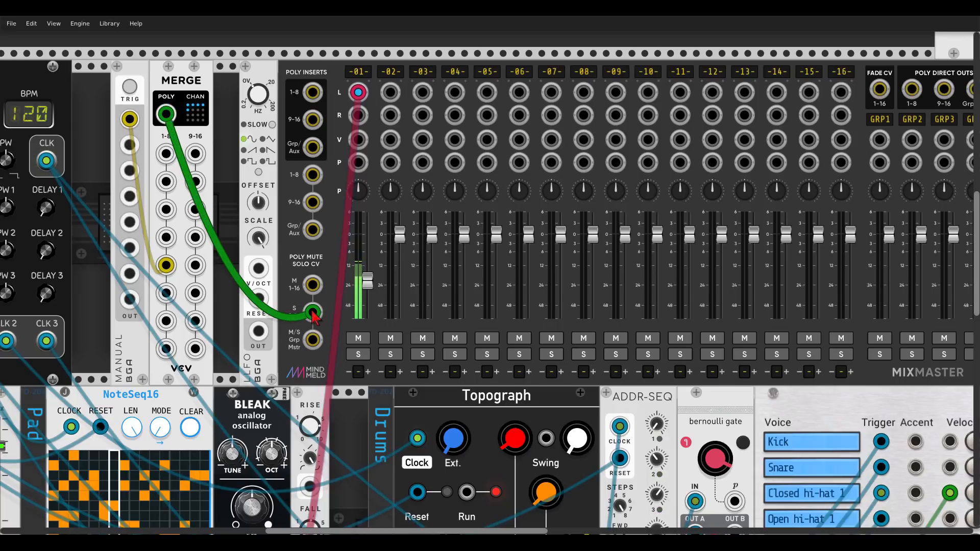
left_click(130, 88)
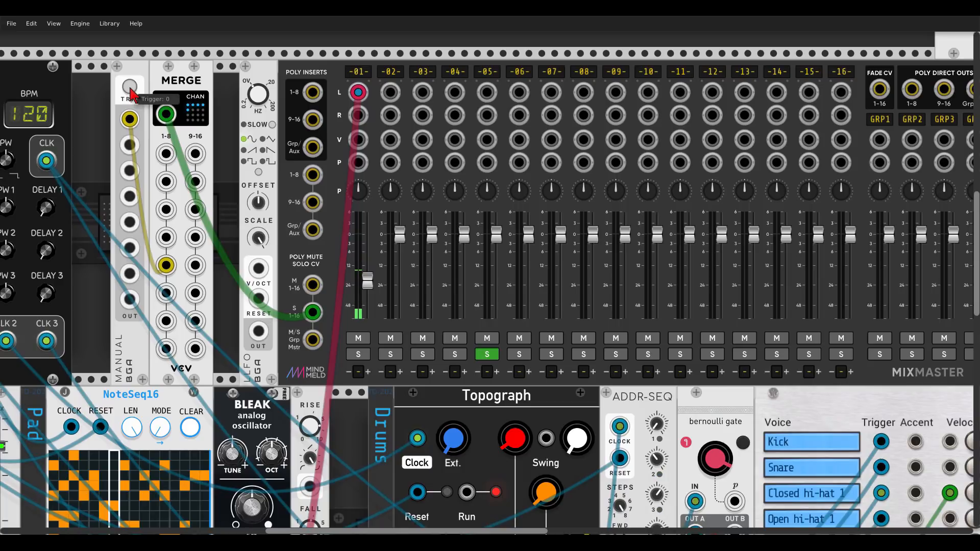
left_click(130, 88)
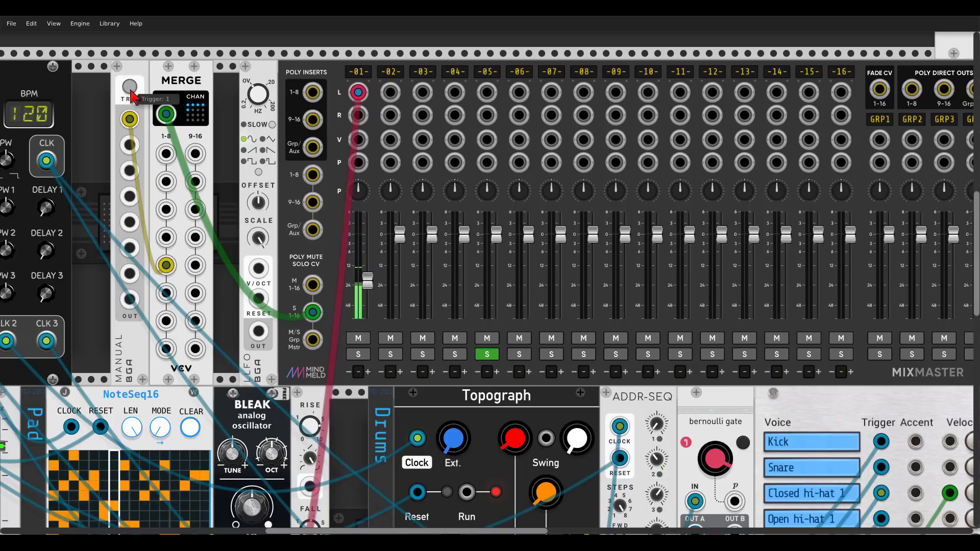
left_click(130, 88)
left_click(131, 91)
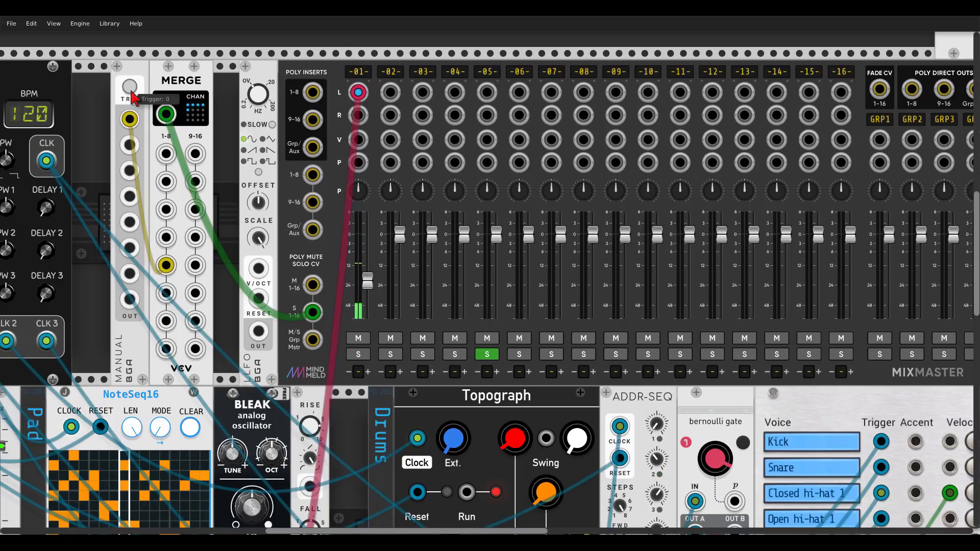
Step: Patch the Manual's second output into Merge input 4 and trigger the solos of channels 04 and 05 together
left_click_drag(165, 237, 129, 145)
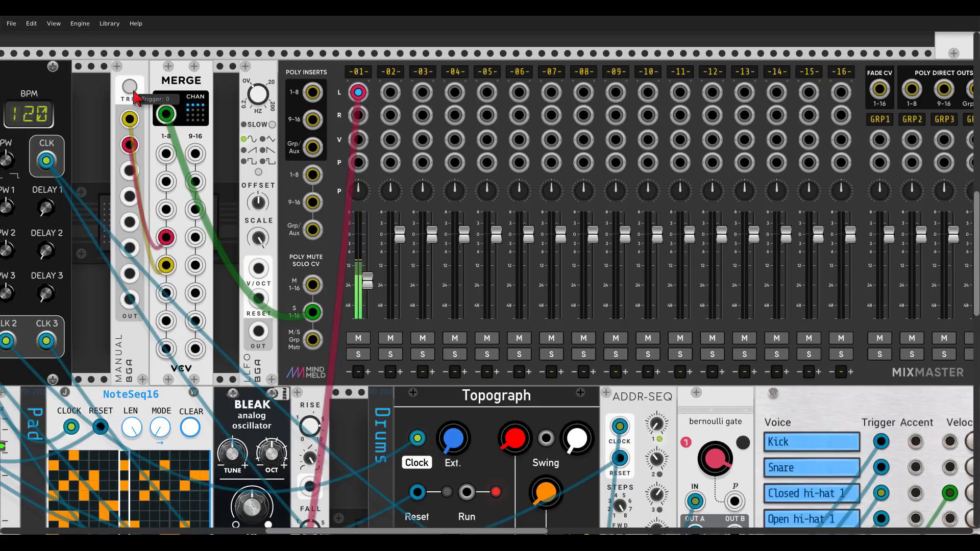
left_click(131, 90)
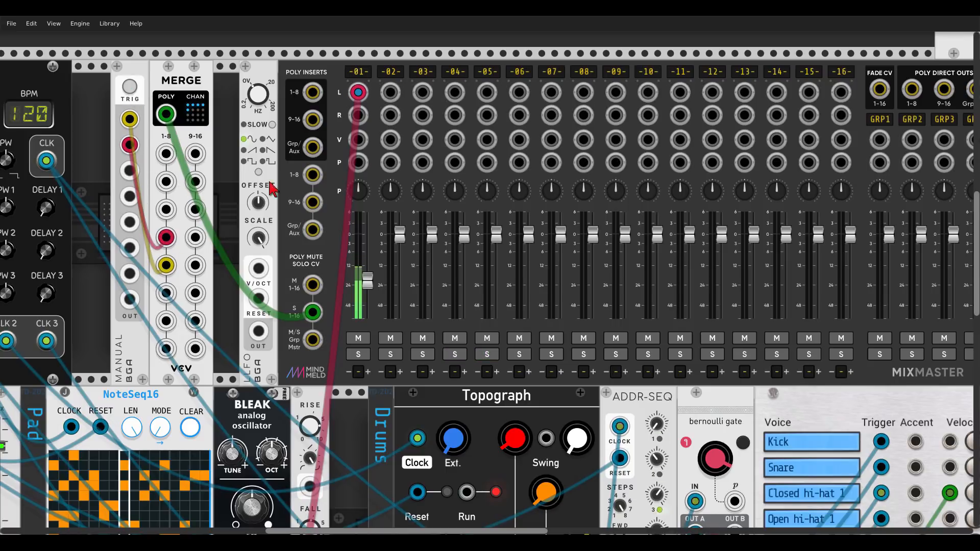
Step: Move the Merge's poly cable to the mute 1-16 CV input and toggle mutes, with the Manual's second cable moved to Merge input 1
left_click_drag(311, 308, 313, 284)
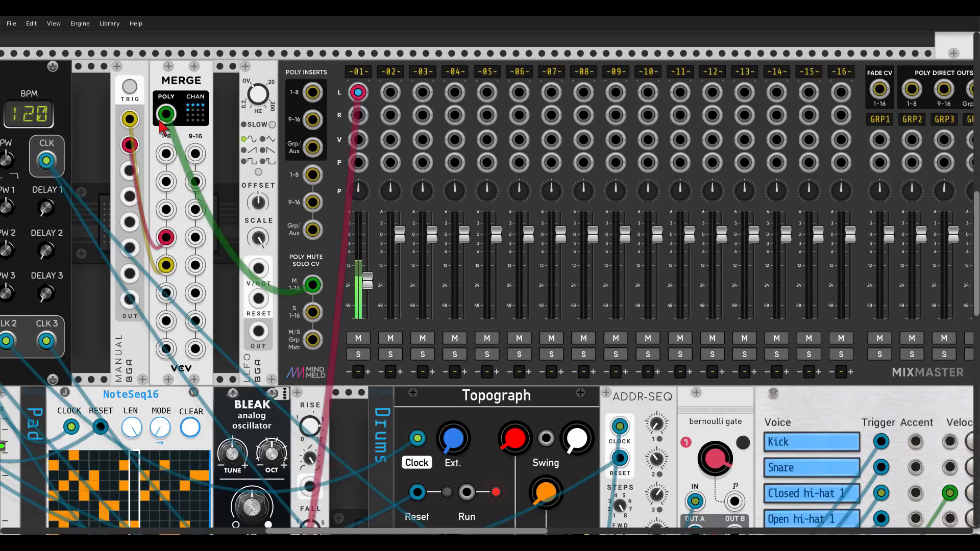
left_click(130, 89)
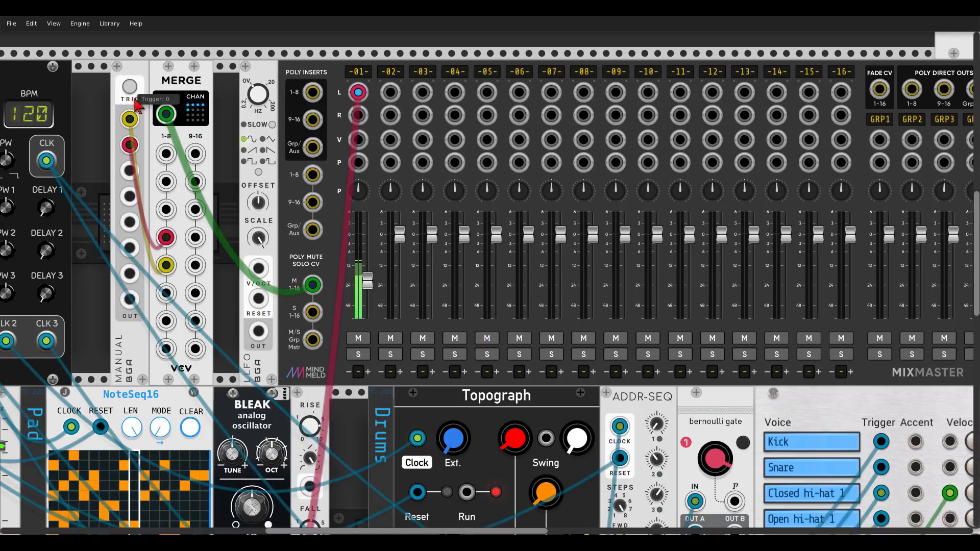
left_click_drag(166, 237, 165, 153)
left_click(131, 92)
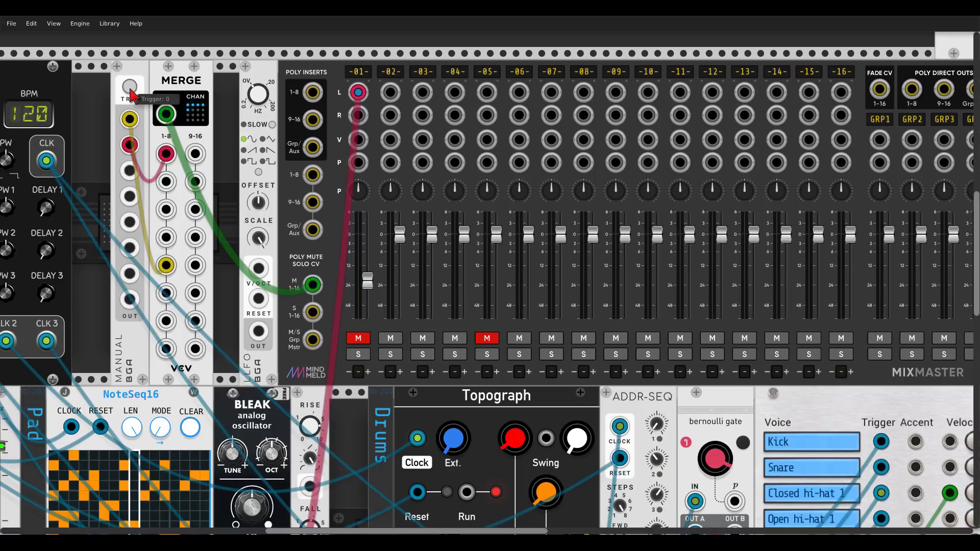
left_click(131, 92)
left_click(130, 92)
left_click(131, 92)
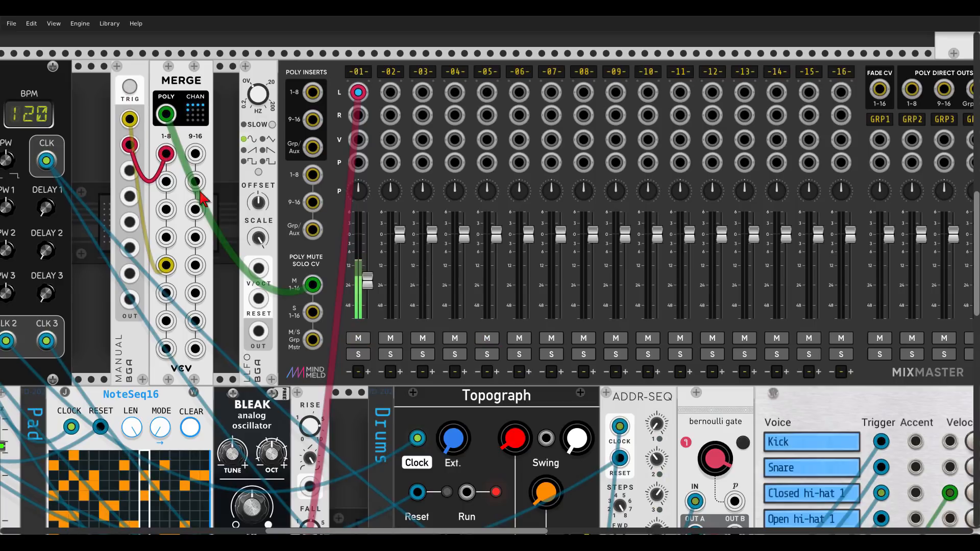
Step: Remove the poly cable from the mute CV input and both Manual cables from the Merge
left_click_drag(309, 286, 293, 275)
left_click_drag(170, 265, 169, 236)
left_click_drag(165, 155, 162, 159)
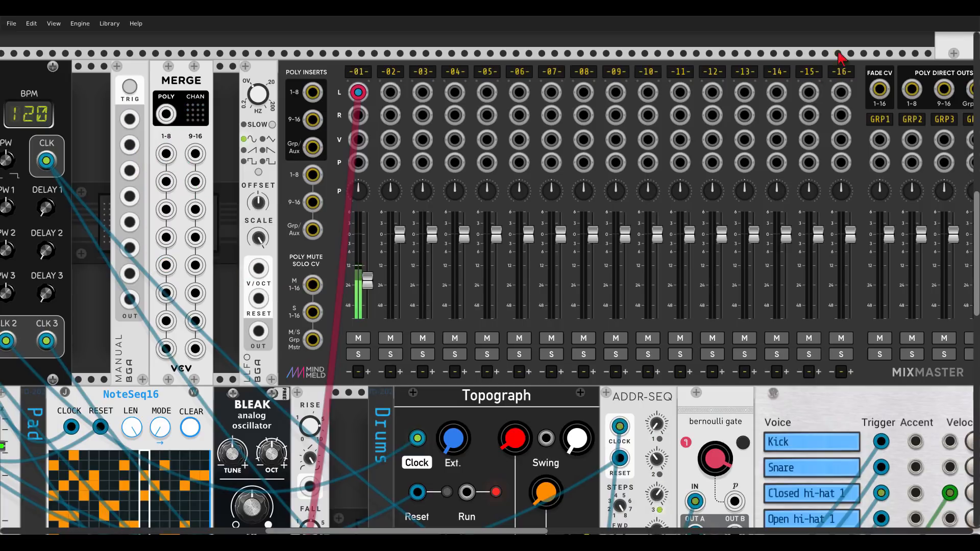
Step: Patch the Manual's first output through Merge input 1 into the M/S Grp Mstr CV input and trigger GRP1's mute
left_click_drag(839, 56, 526, 66)
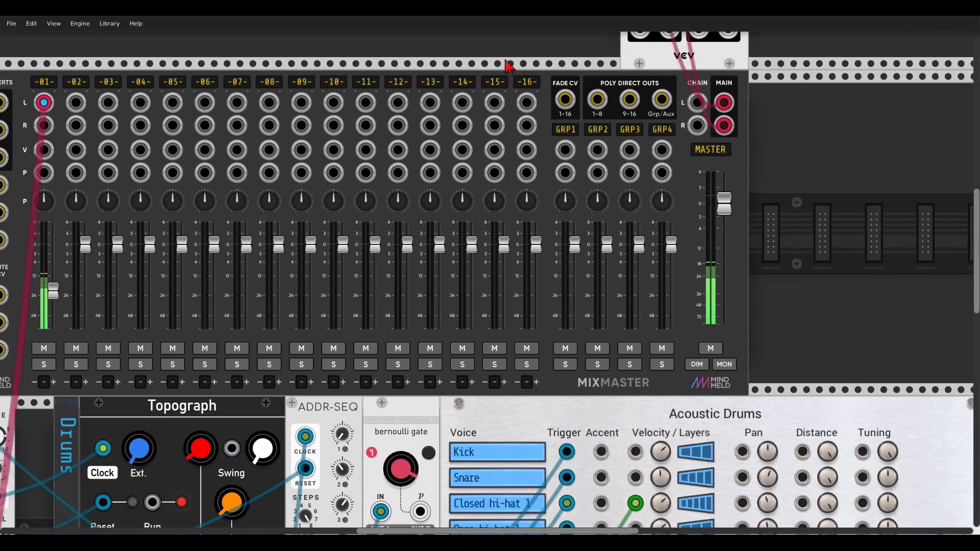
left_click_drag(440, 60, 646, 50)
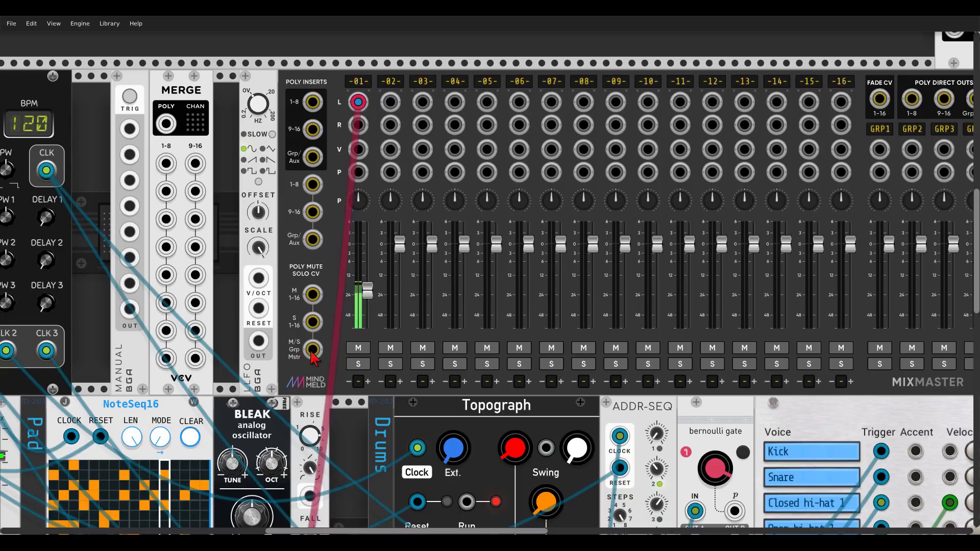
left_click_drag(129, 128, 165, 163)
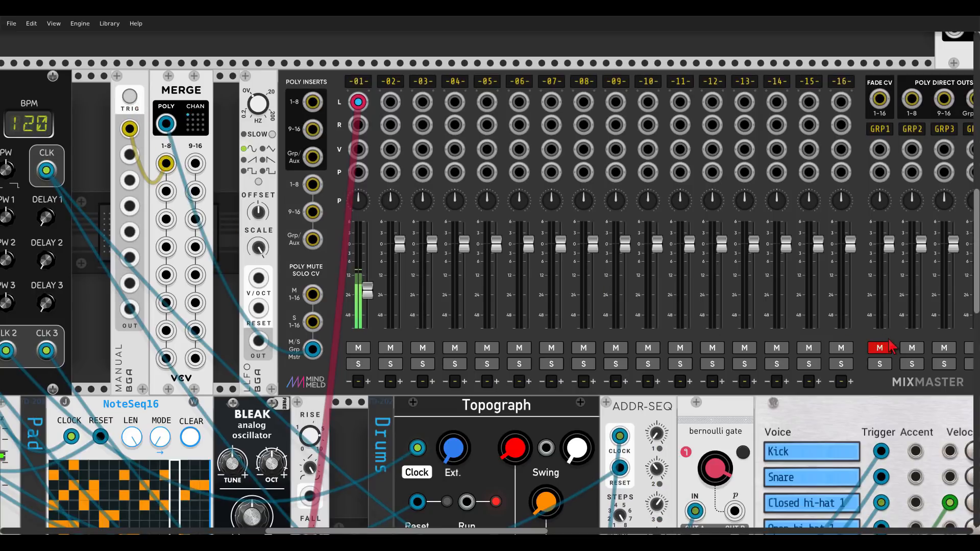
Step: Move the Manual cable to Merge input 2 and trigger GRP2's mute
scroll(863, 64, "right", 3)
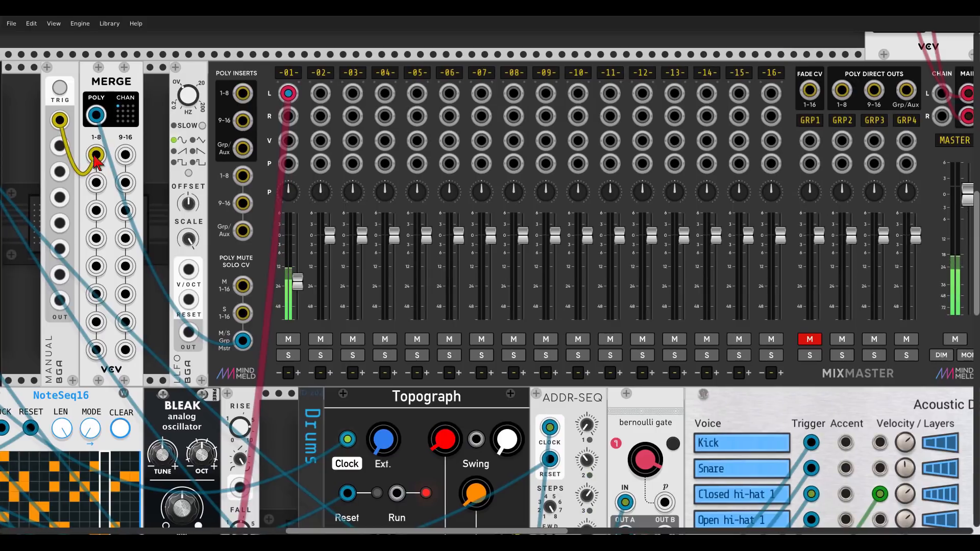
left_click_drag(98, 158, 96, 182)
left_click(60, 94)
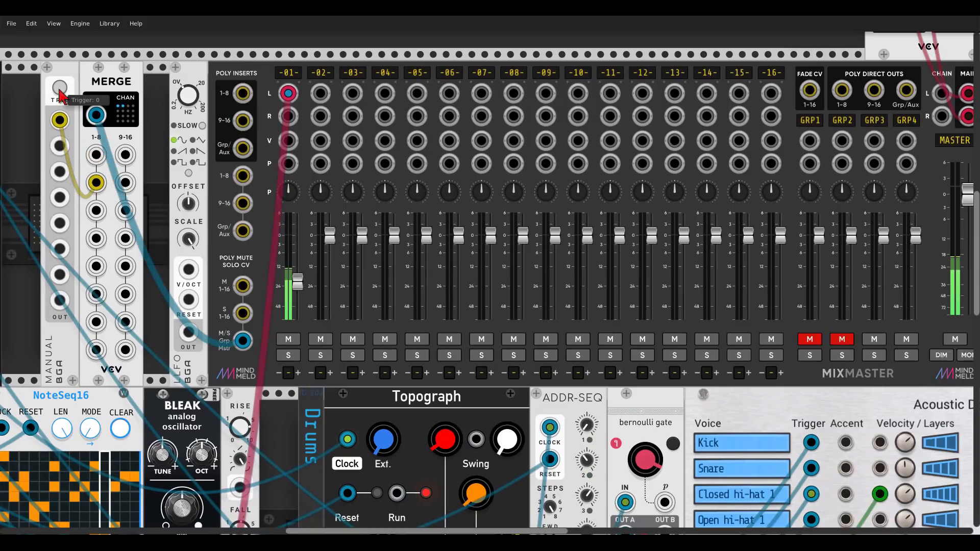
Step: Move the Manual cable to Merge input 5, toggle GRP1's solo with the trigger, and unplug the poly cable from the M/S Grp Mstr input
left_click_drag(96, 182, 95, 265)
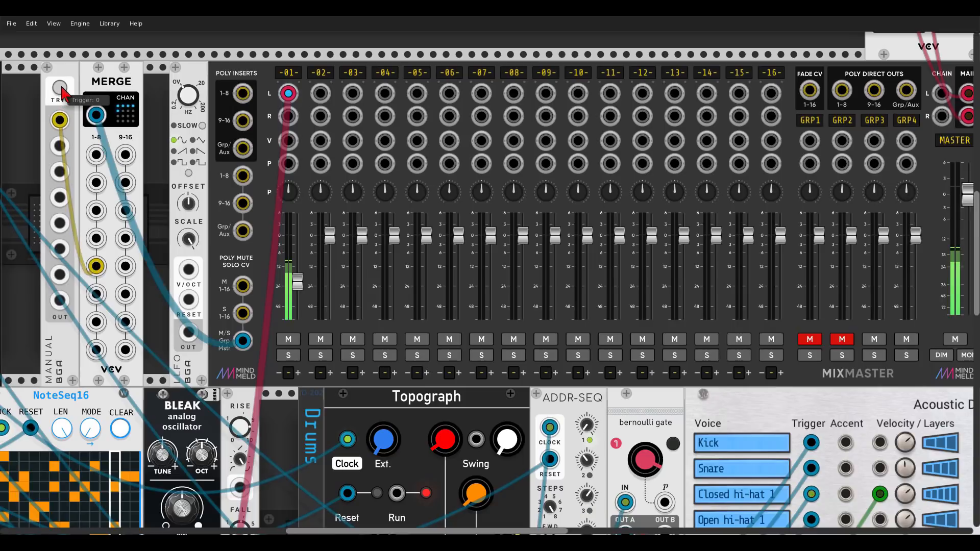
left_click(61, 91)
left_click(61, 89)
left_click(61, 90)
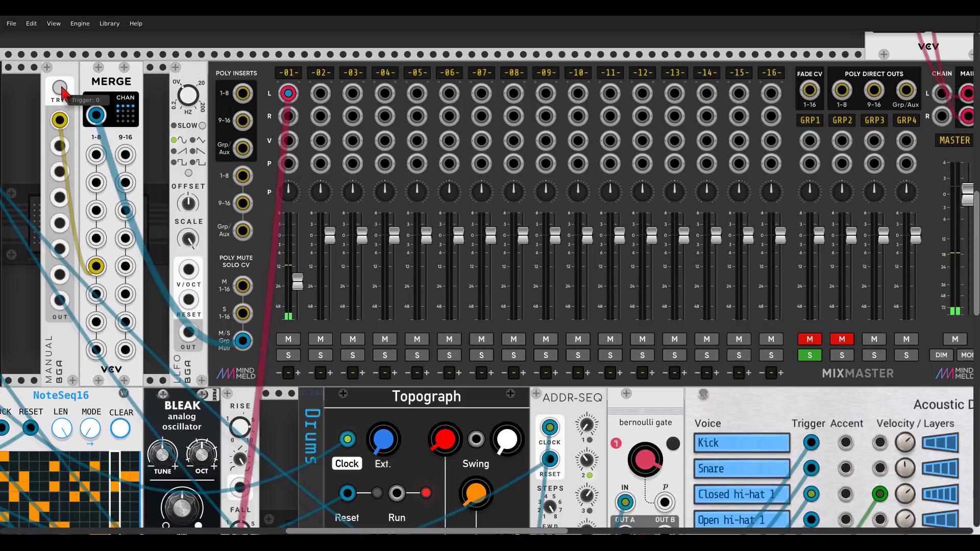
left_click(61, 89)
left_click_drag(243, 341, 245, 351)
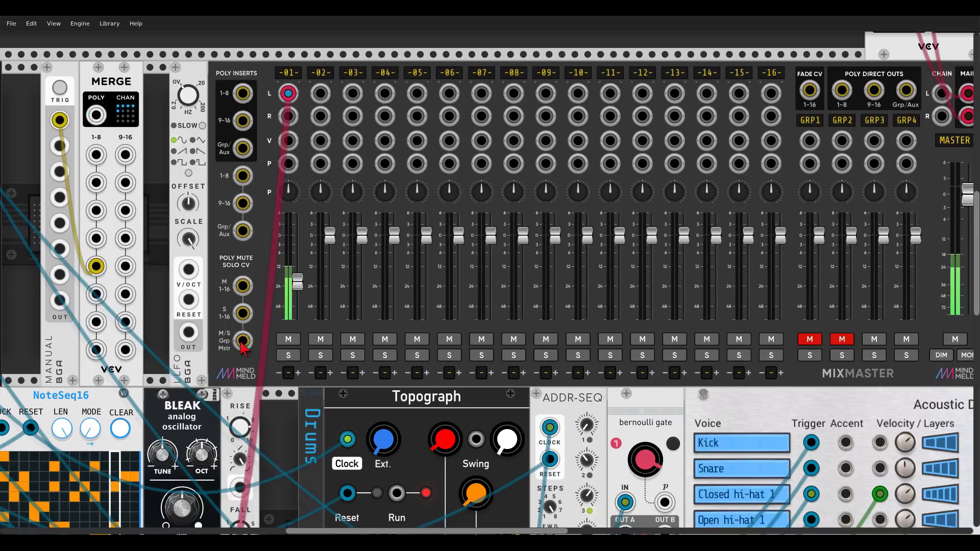
Step: Unplug the Manual cable from Merge input 5 and unmute GRP1 and GRP2 on the MixMaster
left_click_drag(96, 266, 110, 275)
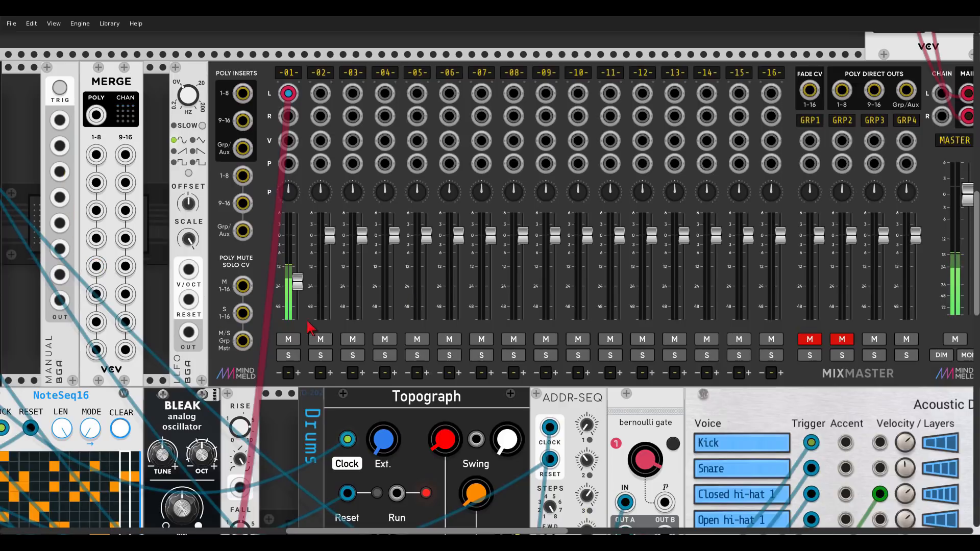
left_click(810, 339)
left_click(842, 341)
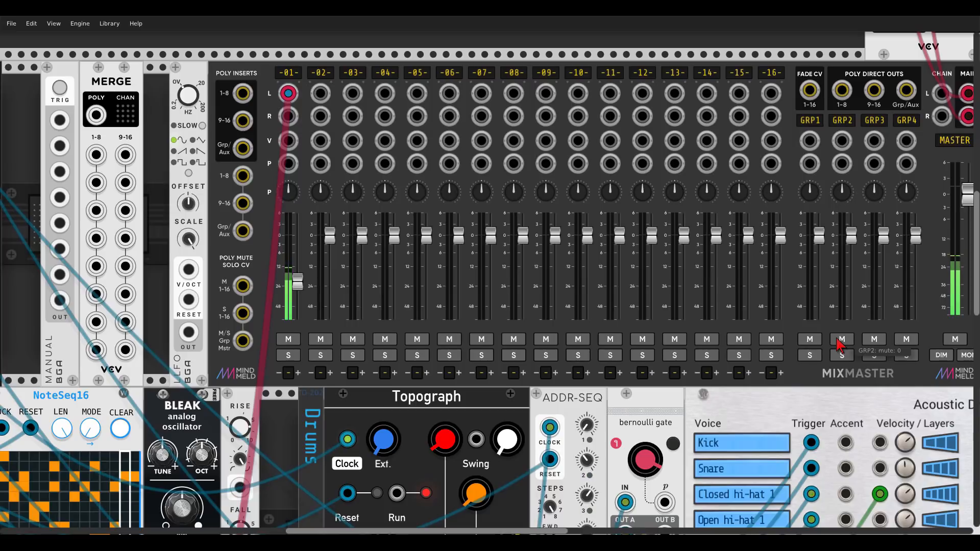
Step: Patch Acoustic Drums Out L and Out R into the left and right inputs of MixMaster channel 2
scroll(719, 365, "down", 2)
scroll(720, 365, "right", 2)
scroll(522, 196, "down", 2)
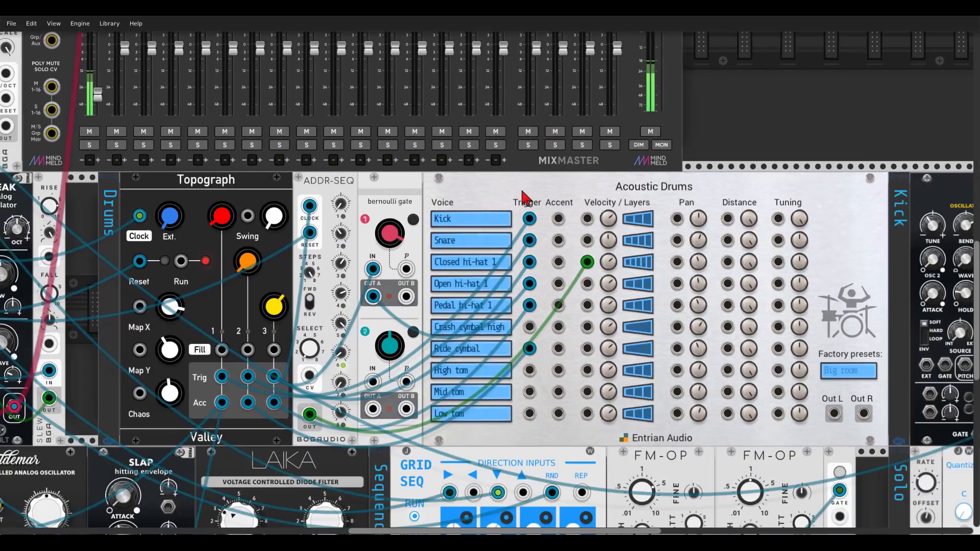
scroll(751, 422, "down", 1)
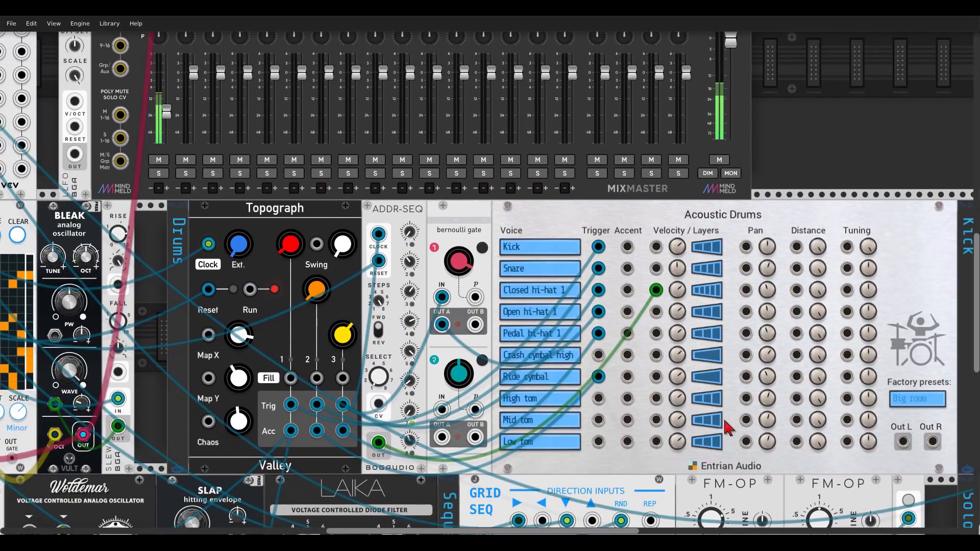
left_click_drag(902, 442, 866, 462)
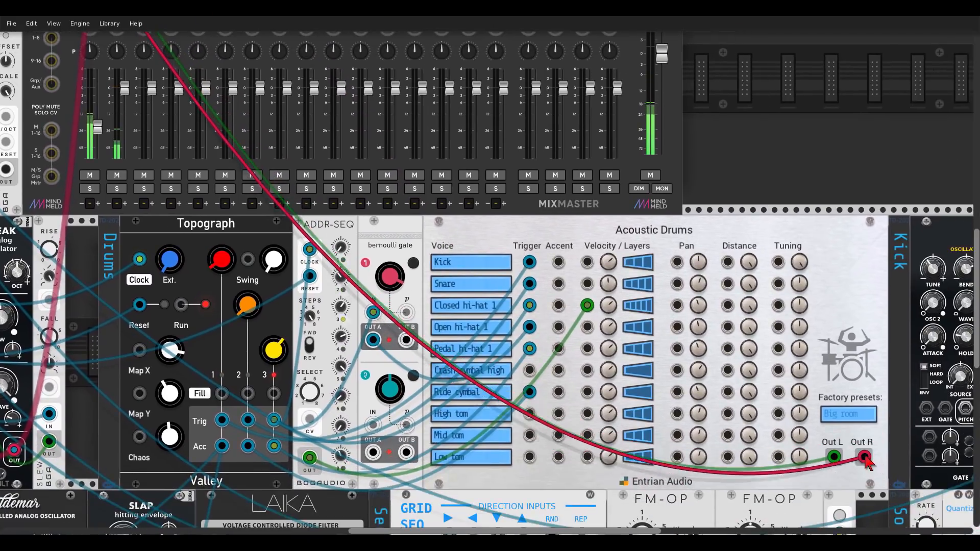
Step: Reset the Clocked module so the sequencers restart in sync
scroll(725, 332, "up", 3)
scroll(725, 332, "left", 10)
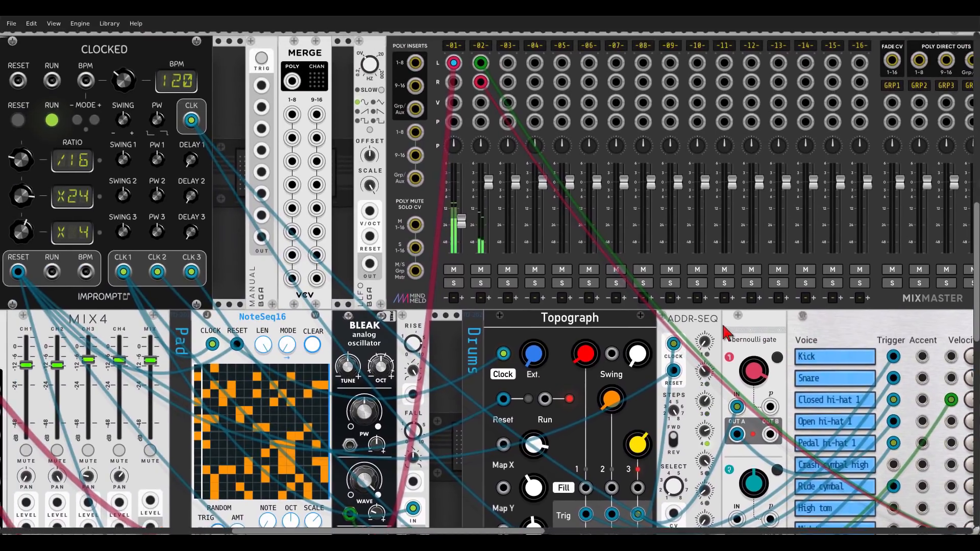
scroll(724, 332, "up", 1)
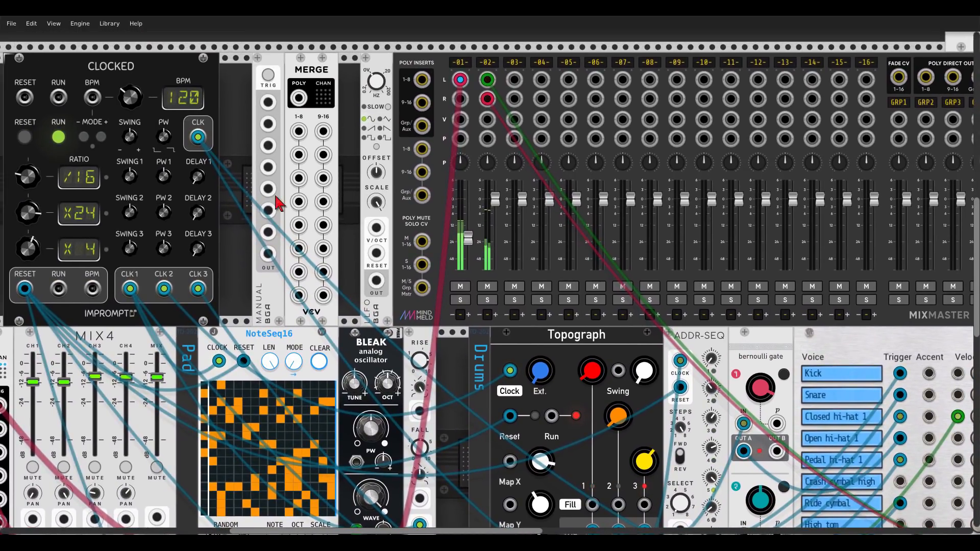
left_click(24, 136)
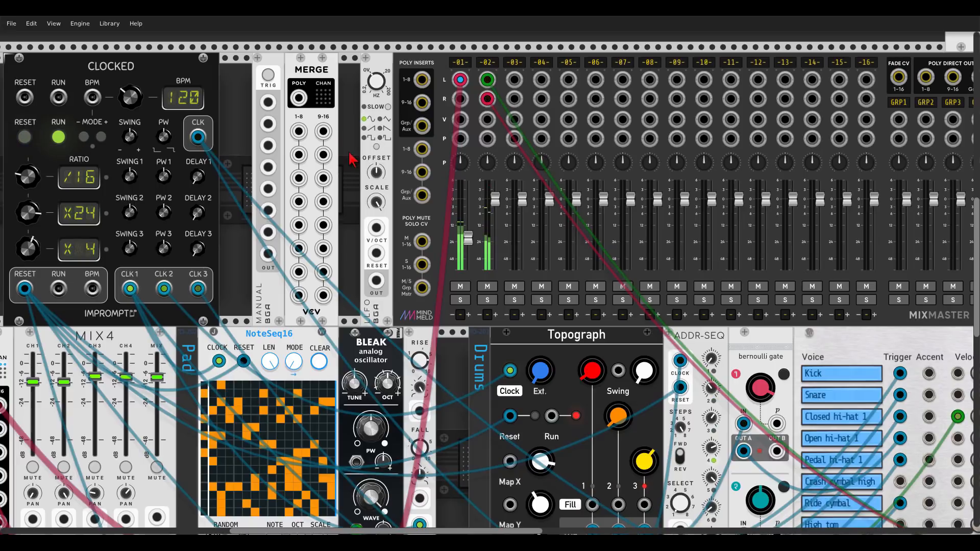
Step: Patch the bass voice's LAIKA filter output into the left input of MixMaster channel 3
scroll(337, 161, "right", 1)
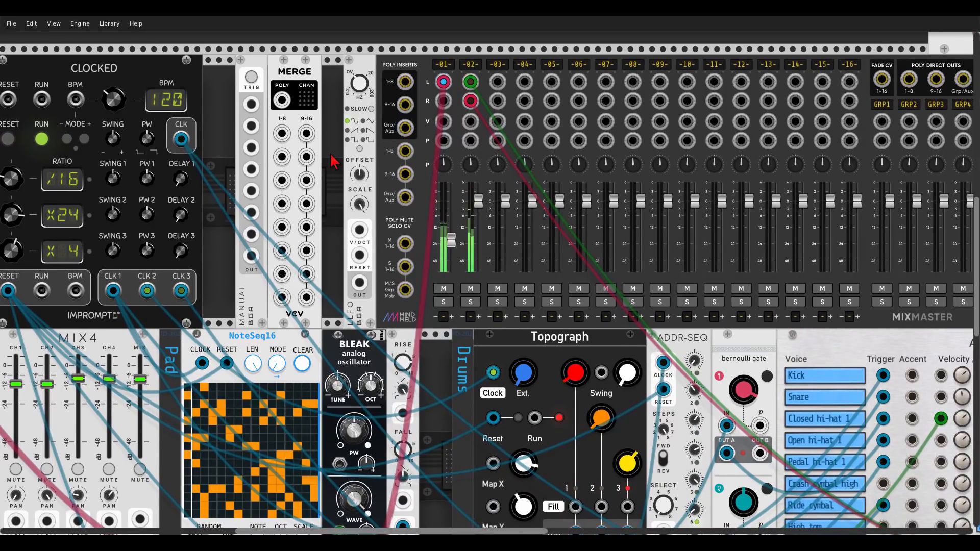
scroll(335, 161, "down", 10)
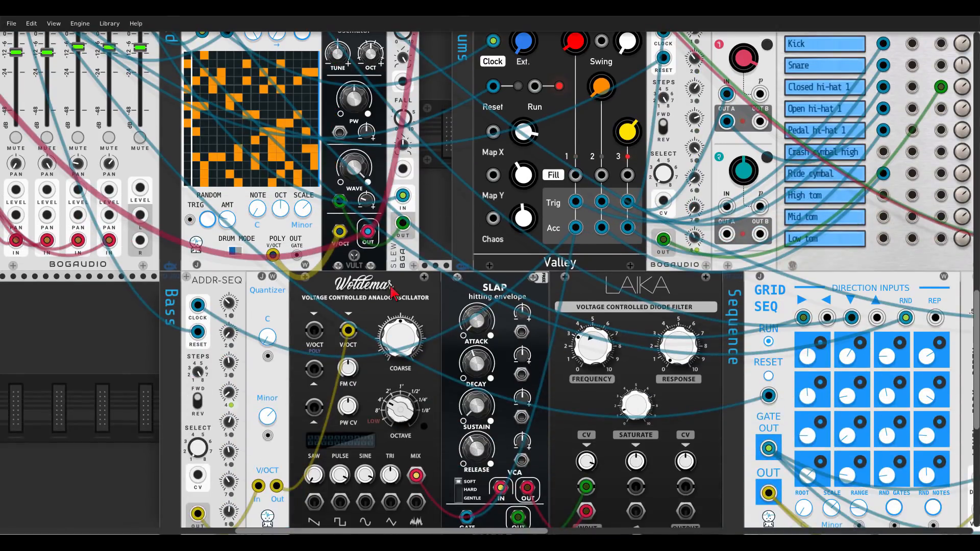
scroll(396, 294, "down", 3)
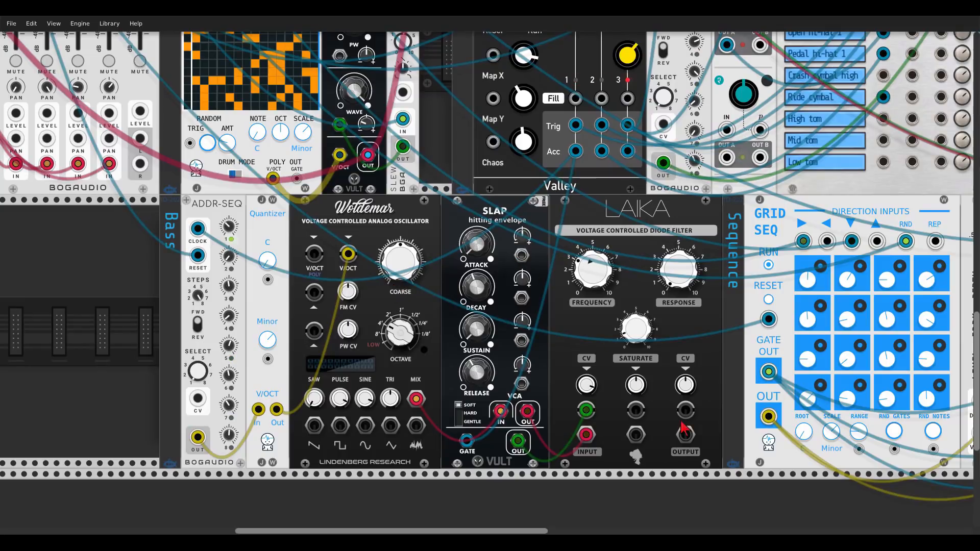
scroll(515, 261, "up", 6)
left_click_drag(635, 16, 498, 72)
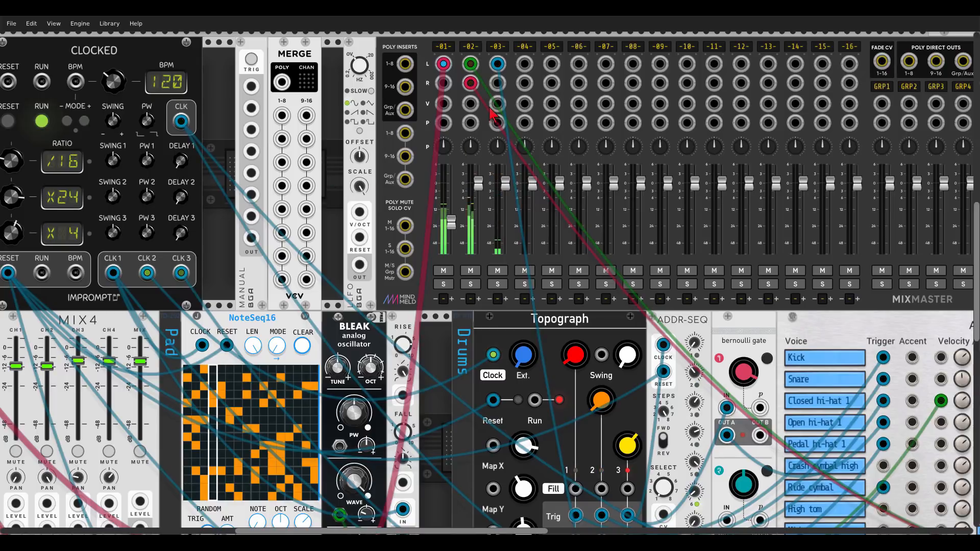
Step: Rename MixMaster channel 1 as PAD
scroll(491, 113, "up", 2)
scroll(466, 82, "up", 5)
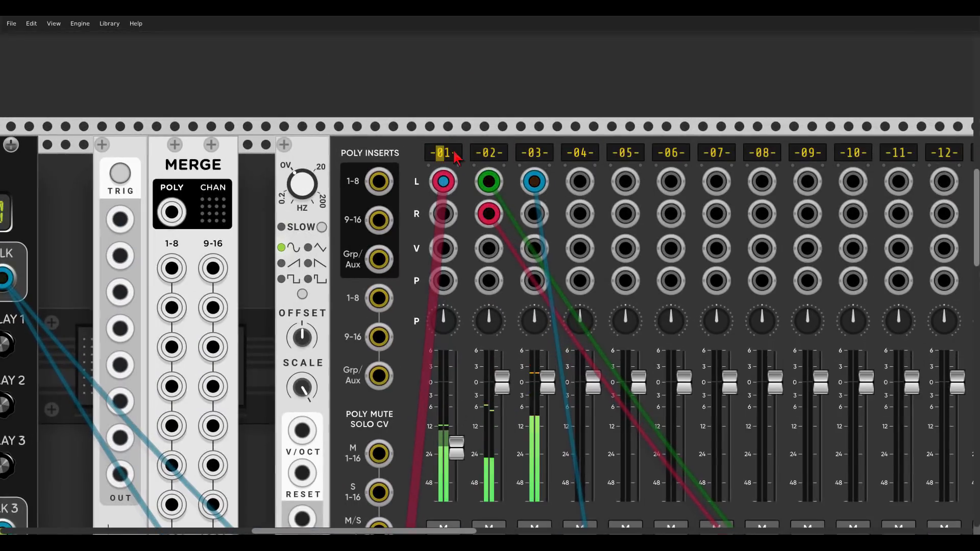
left_click(452, 158)
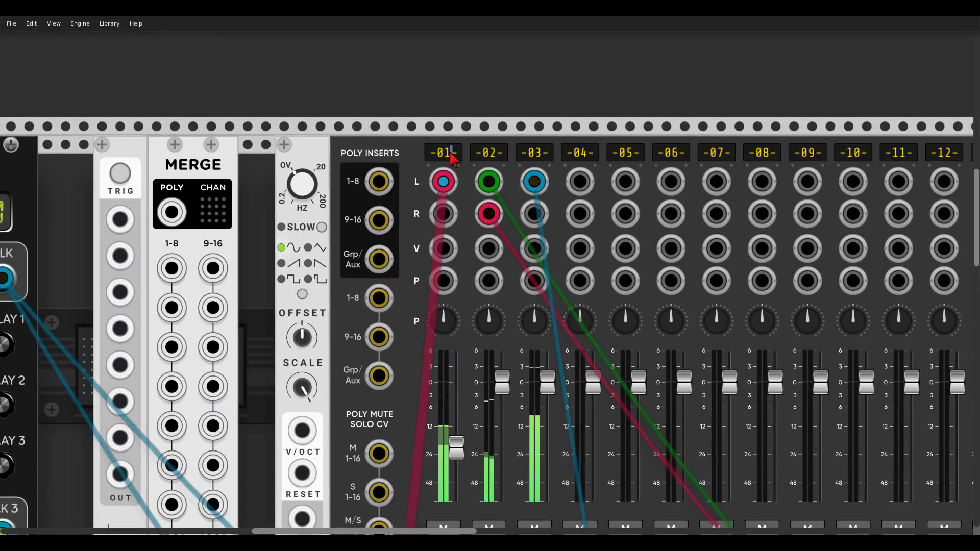
double_click(452, 158)
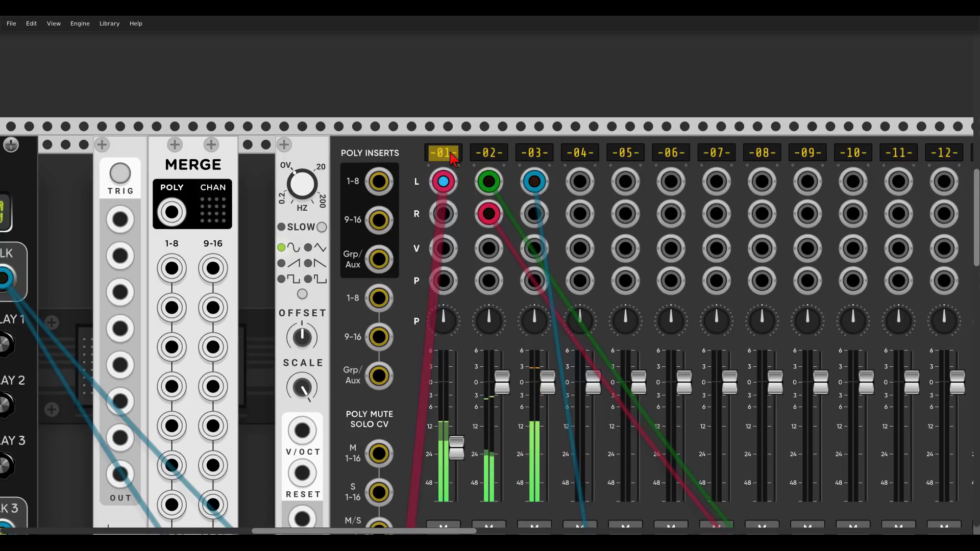
type("P")
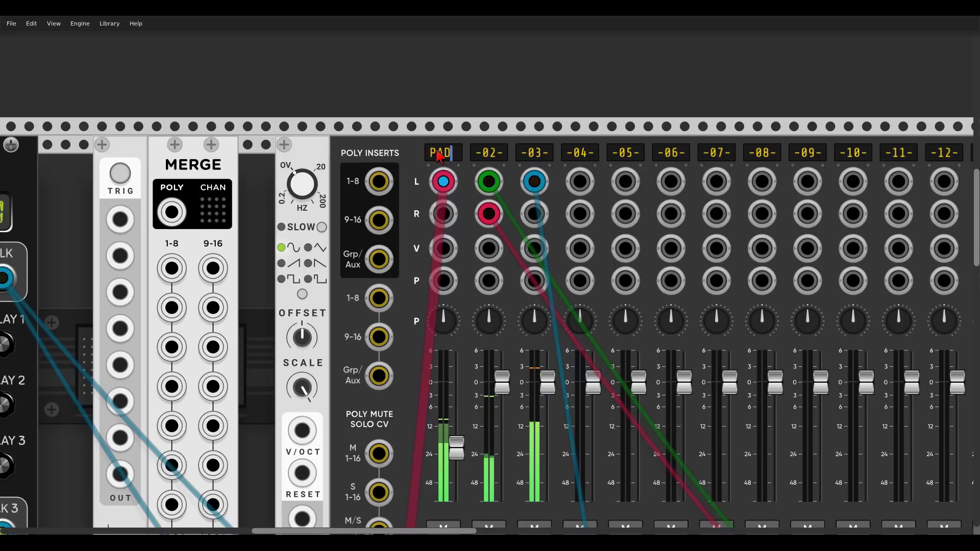
type("AD")
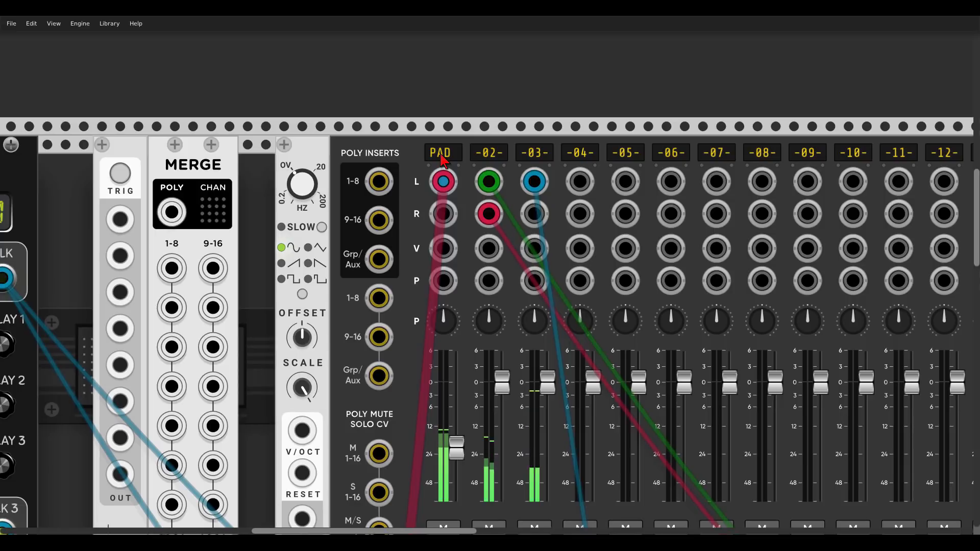
Step: Rename MixMaster channel 2 as DRMS and channel 3 as BASS
double_click(491, 156)
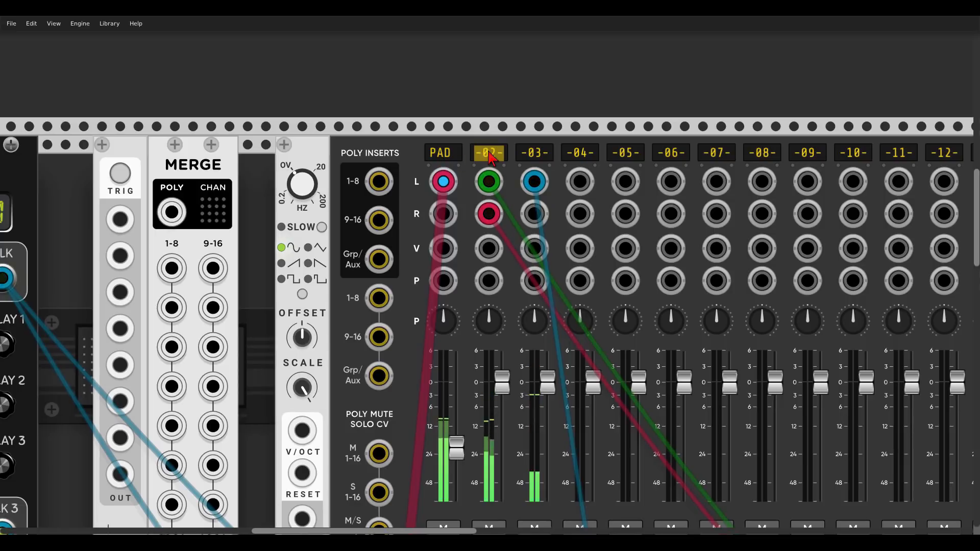
double_click(539, 153)
type("BASS")
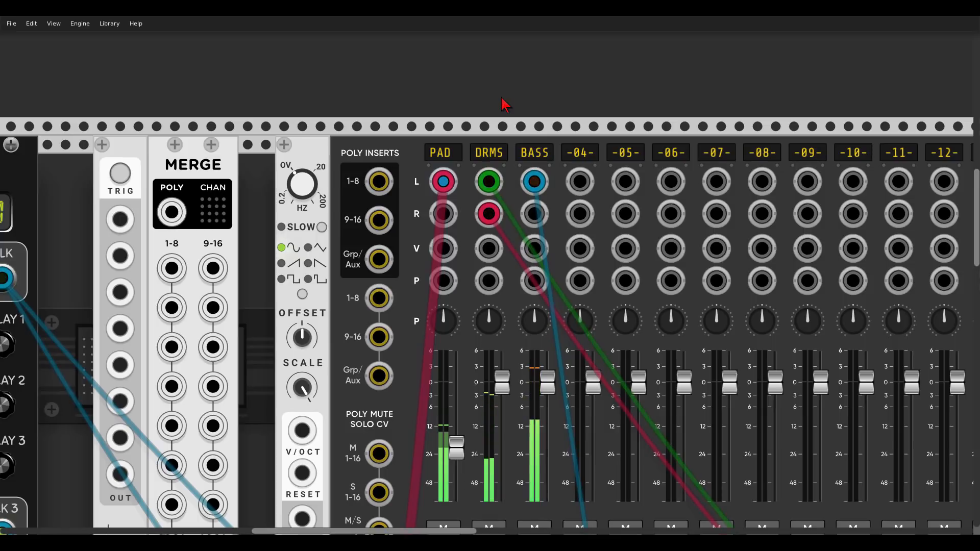
Step: Search the module browser for "mixer" and add the MindMeld AuxSpander in the empty rack space beside the MixMaster
scroll(503, 104, "down", 3)
scroll(632, 103, "right", 10)
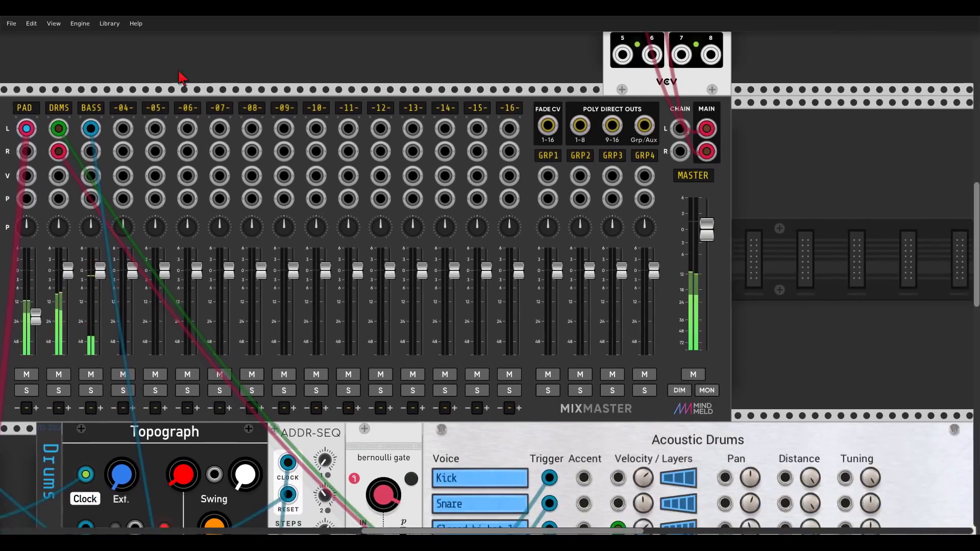
scroll(772, 196, "down", 2)
right_click(777, 198)
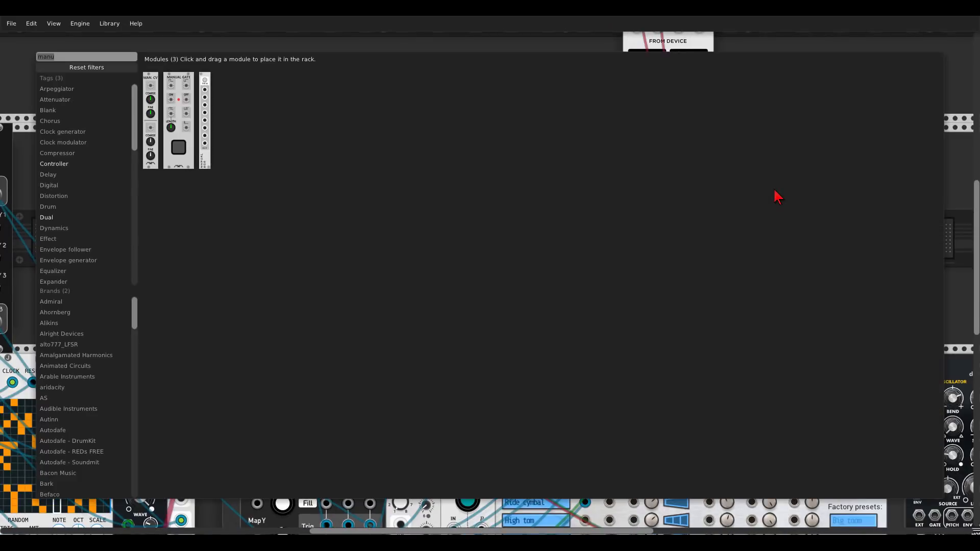
type("mixer")
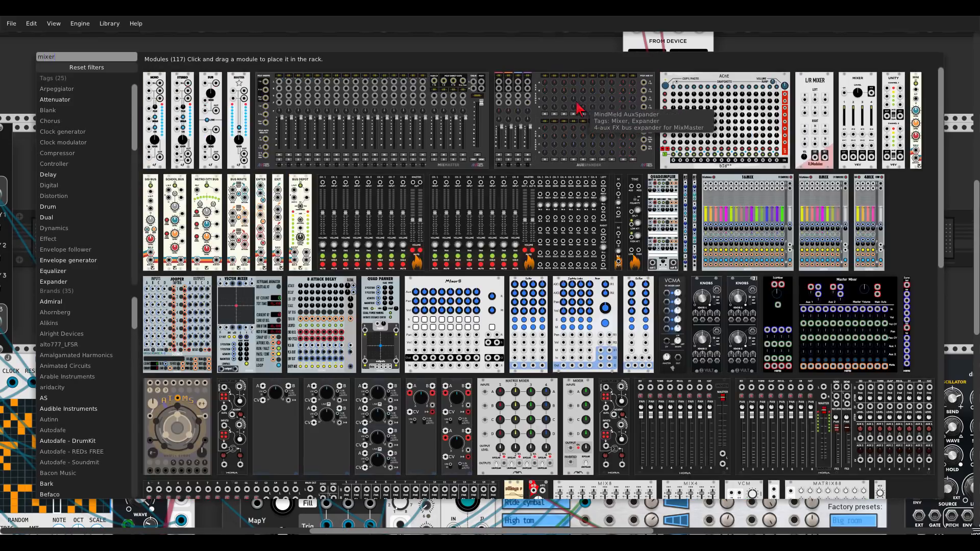
left_click(578, 109)
Step: Move the AuxSpander flush against the MixMaster's right edge so the two modules connect
scroll(714, 101, "up", 2)
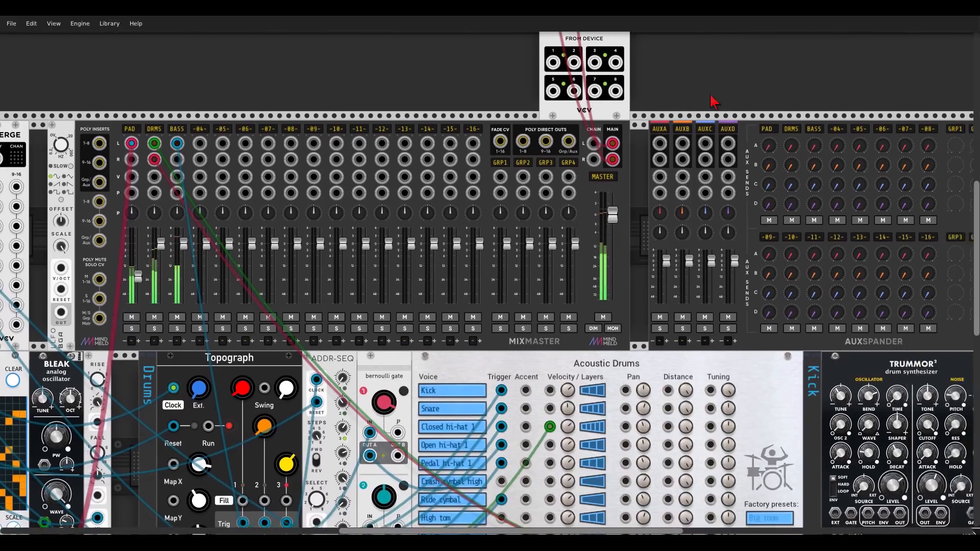
scroll(713, 101, "right", 3)
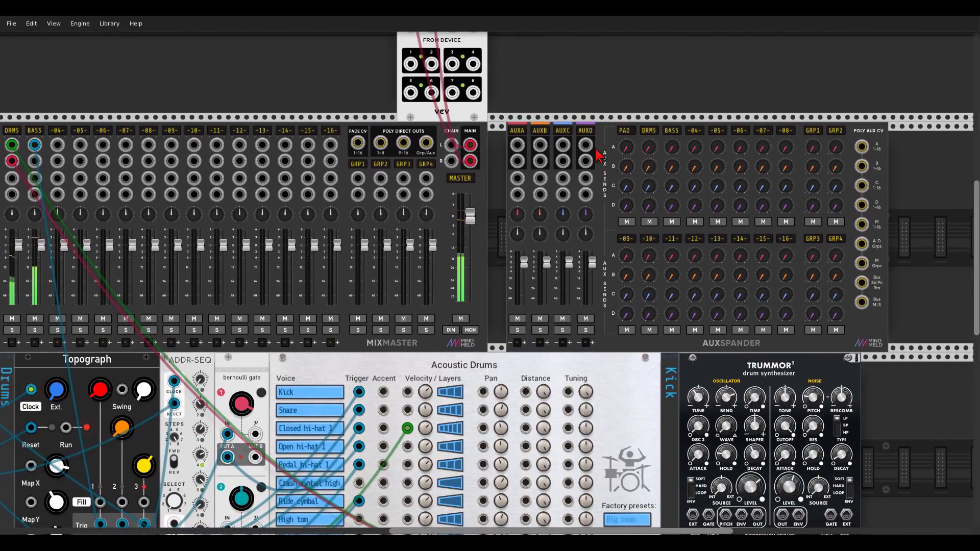
scroll(507, 197, "up", 2)
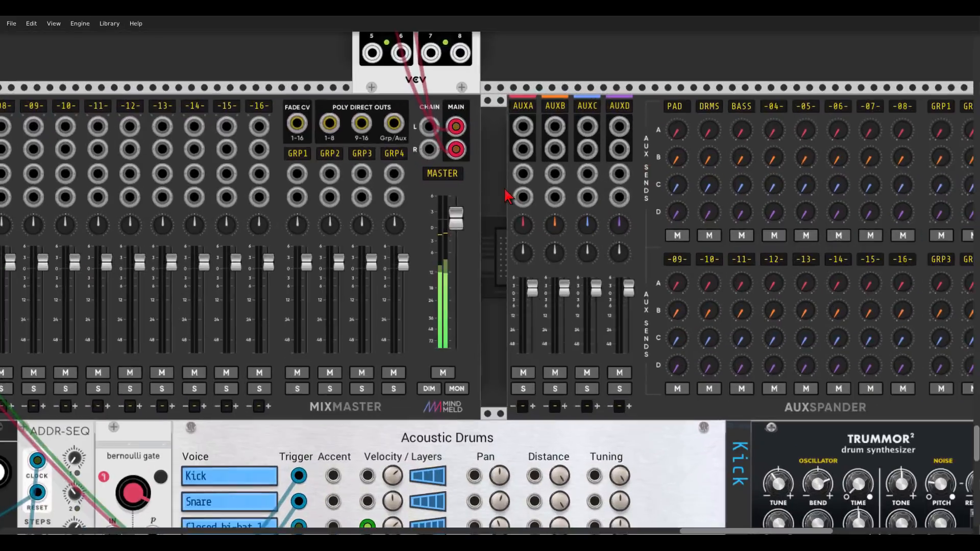
scroll(507, 197, "up", 1)
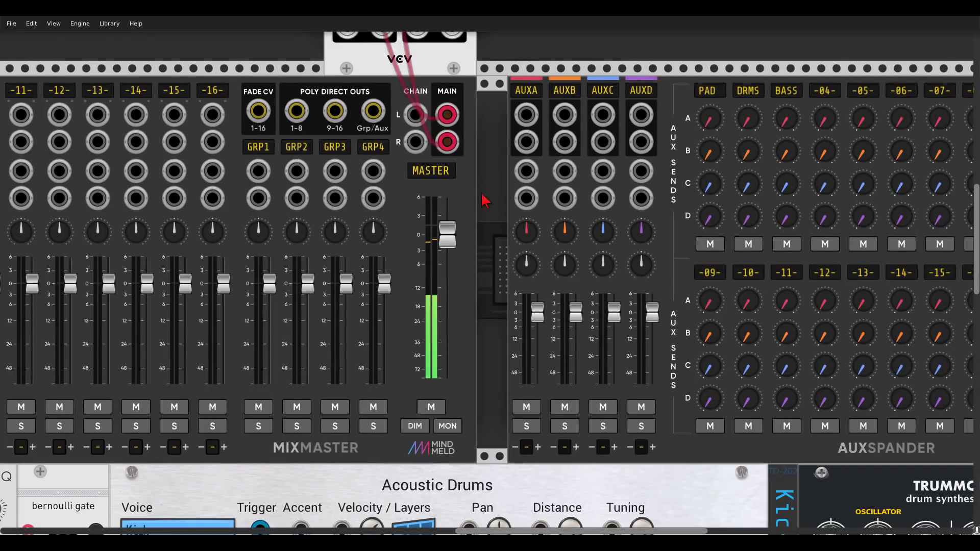
left_click_drag(675, 106, 647, 102)
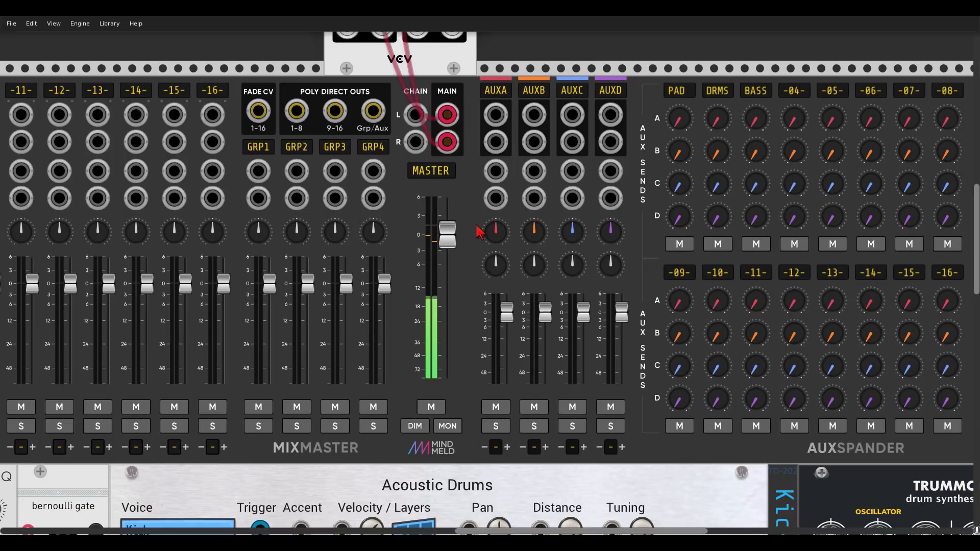
Step: Search the module browser for "plate" and add the Valley Plateau reverb in the row above the AuxSpander
scroll(480, 232, "down", 2)
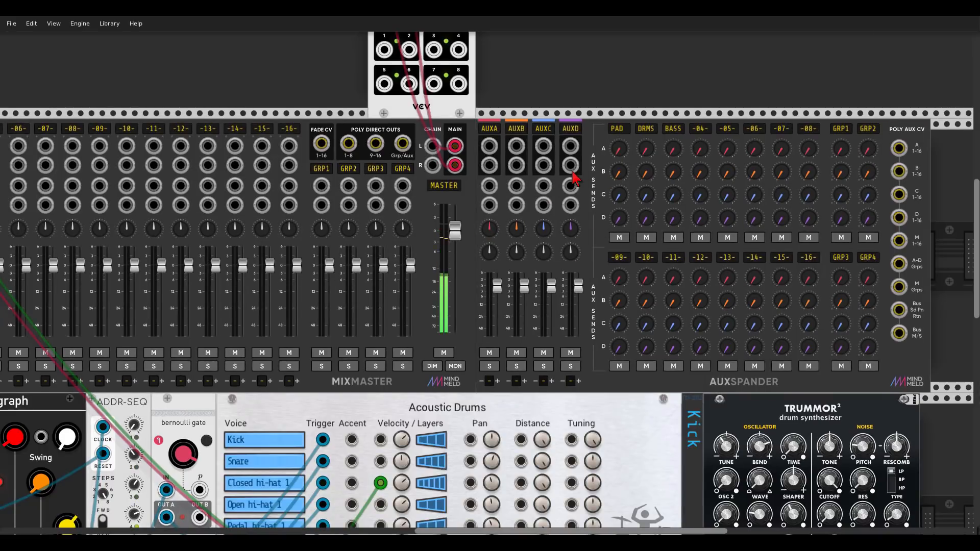
scroll(600, 81, "down", 1)
scroll(601, 80, "down", 1)
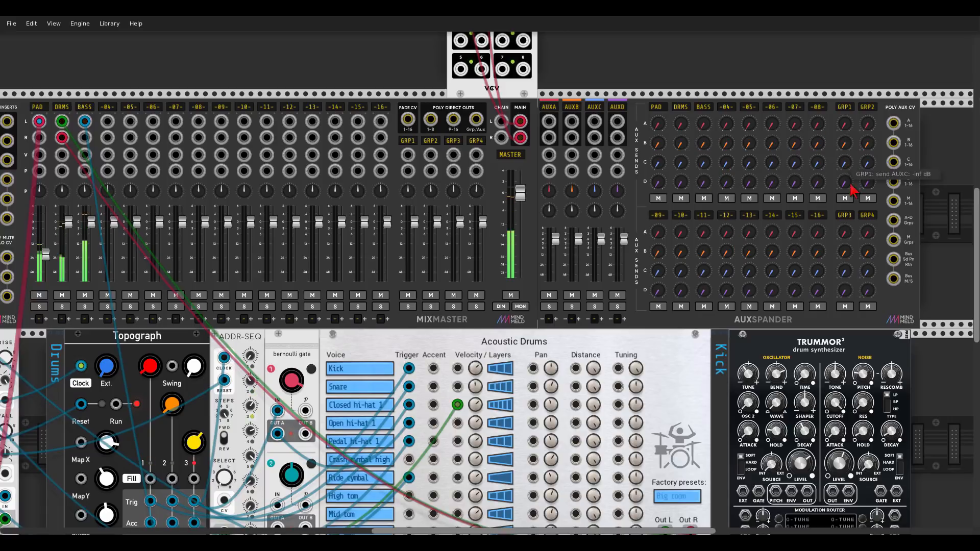
scroll(922, 130, "up", 1)
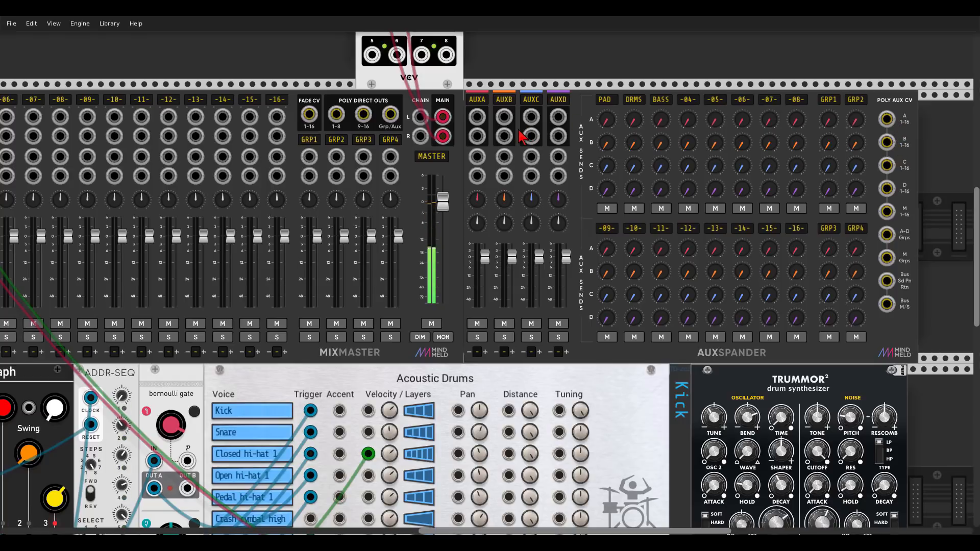
scroll(530, 155, "up", 4)
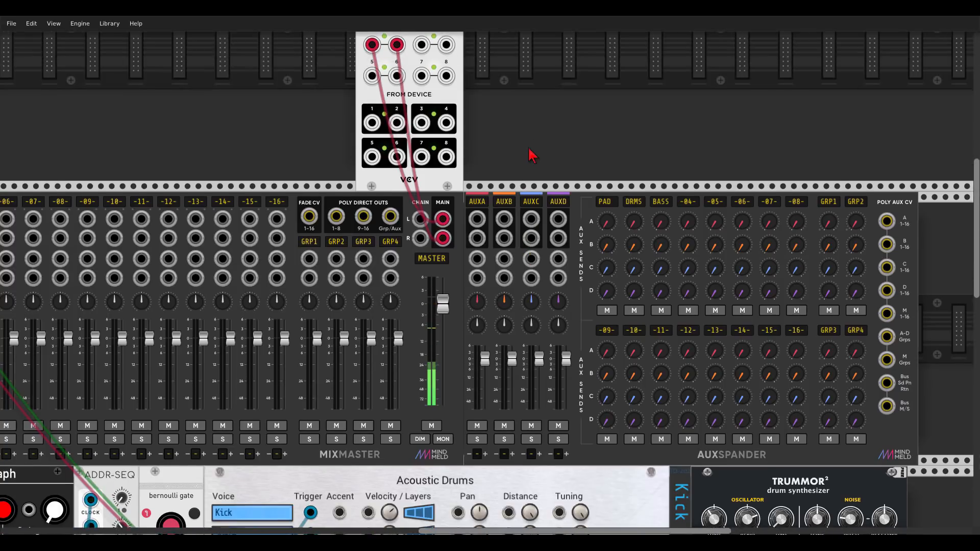
right_click(531, 155)
type("plate")
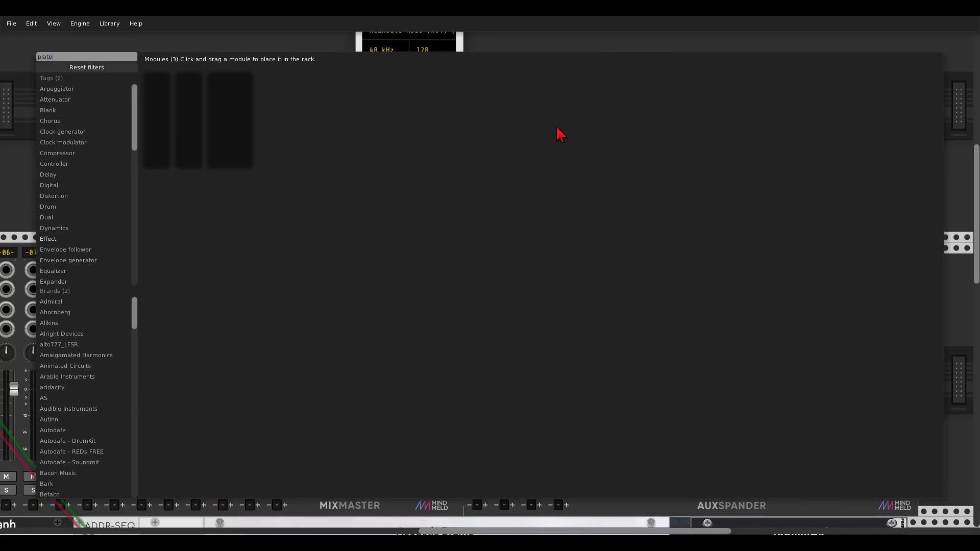
left_click(242, 79)
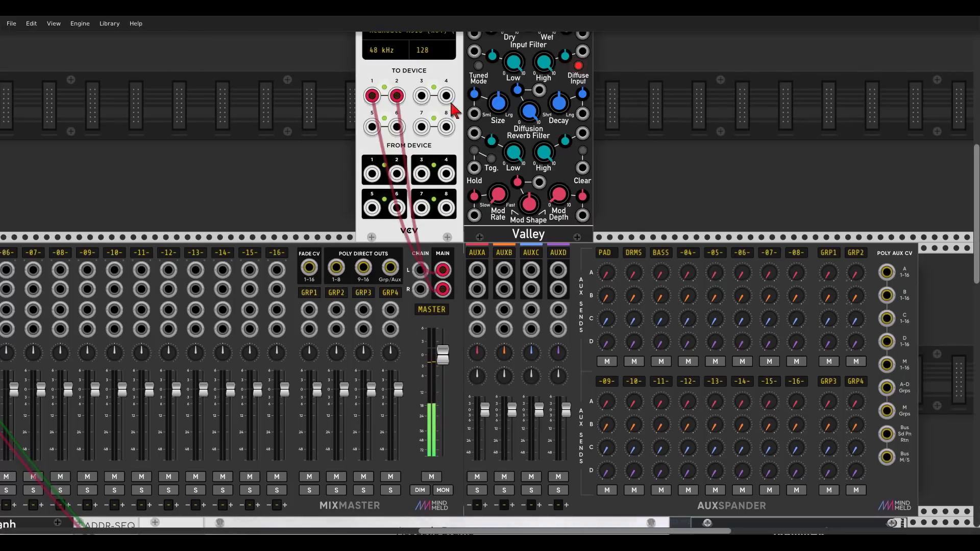
Step: Patch the AUXA stereo send into Plateau's L and R inputs and Plateau's L and R outputs into the AUXA returns
scroll(455, 118, "up", 2)
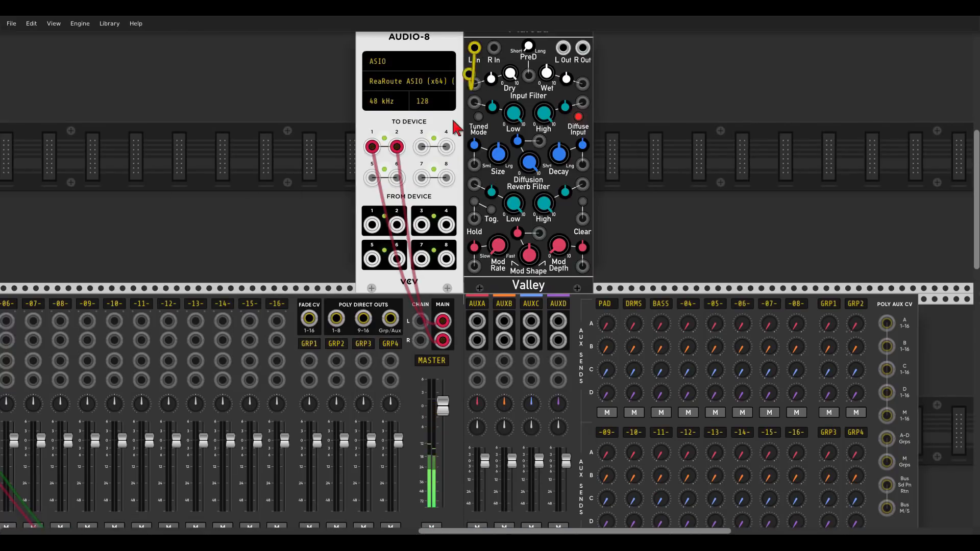
left_click_drag(468, 74, 494, 48)
mouse_move(563, 48)
left_mouse_down()
mouse_move(538, 179)
mouse_move(477, 361)
mouse_move(556, 74)
mouse_move(583, 48)
left_mouse_up()
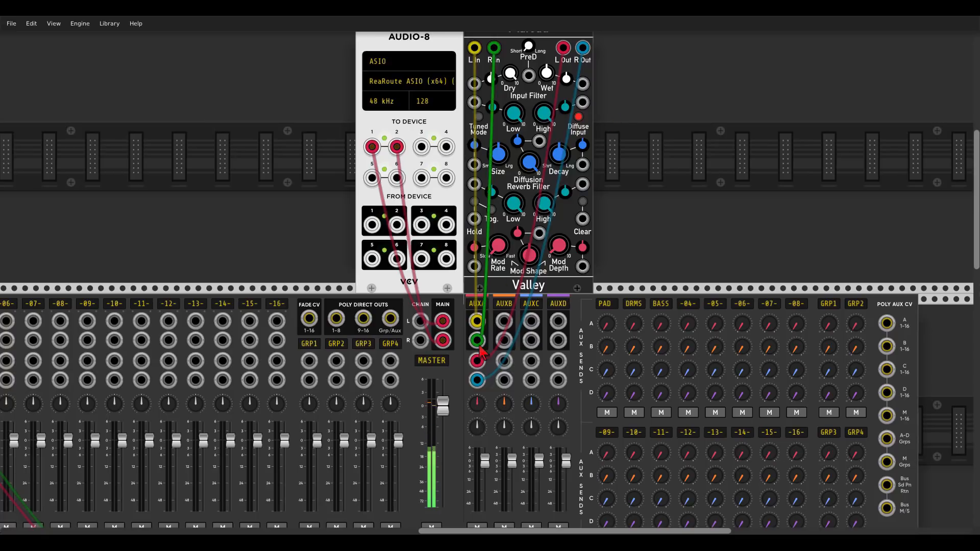
Step: Relabel the AUXA channel on the AuxSpander as VERB
scroll(481, 317, "up", 2)
left_click(480, 290)
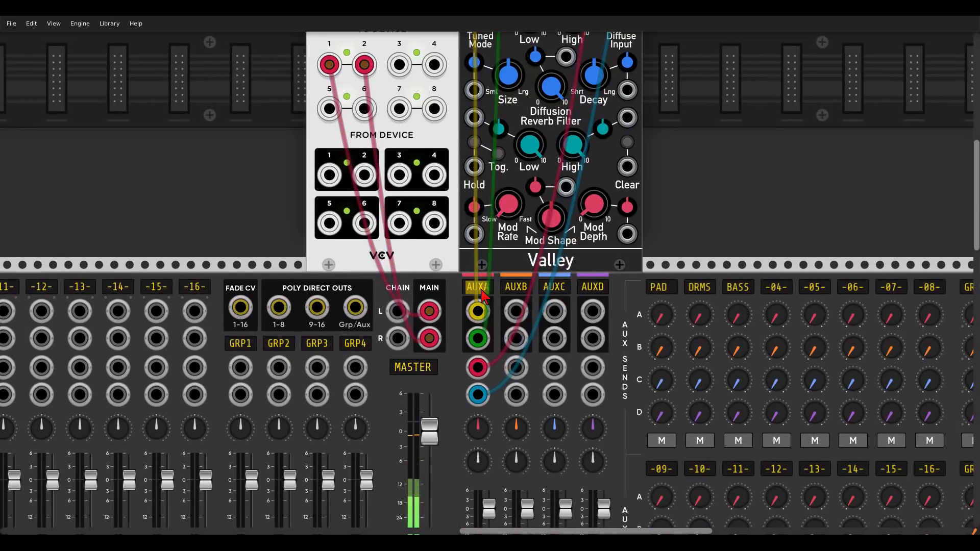
type("VERB")
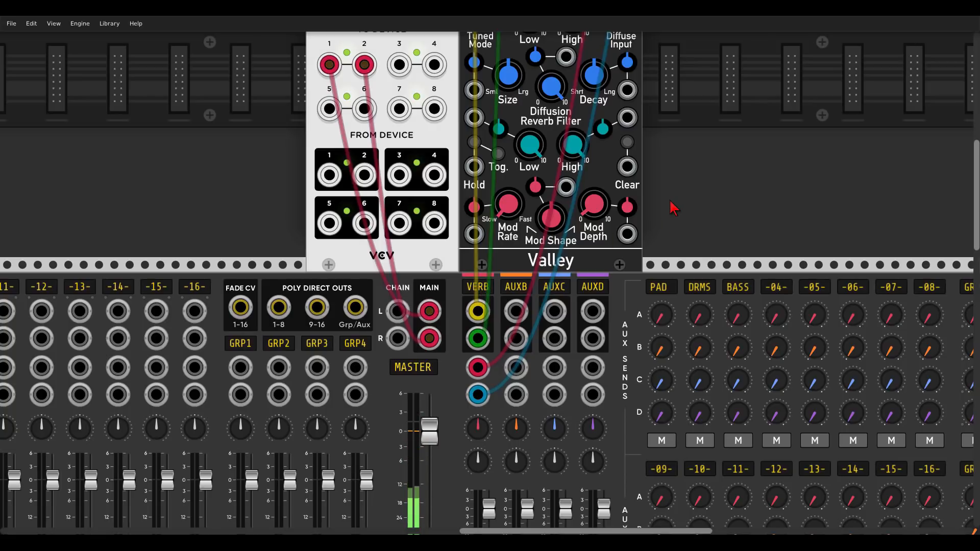
Step: Turn Plateau's dry level down and its wet level up, and reduce its decay, filter and mod depth settings
left_click_drag(770, 252, 606, 153)
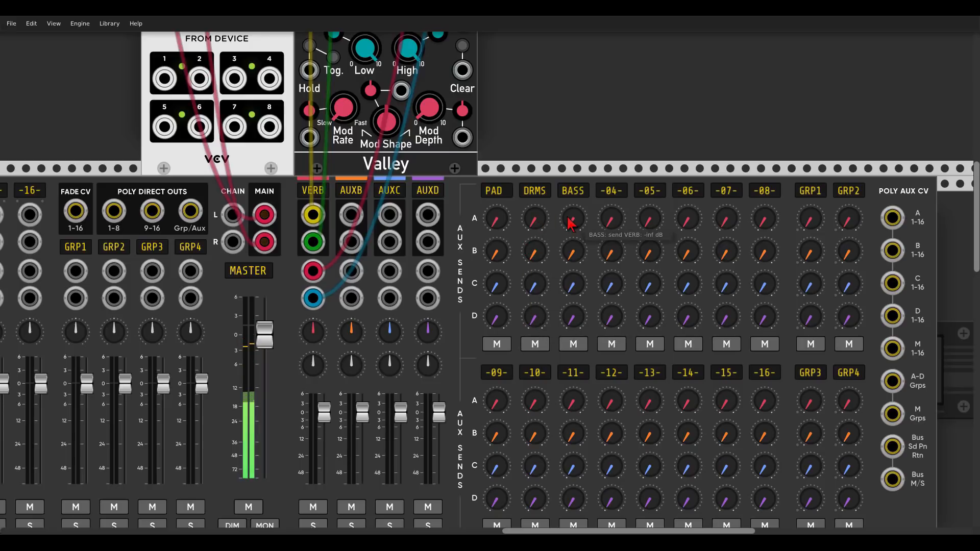
scroll(582, 159, "up", 5)
scroll(582, 160, "left", 3)
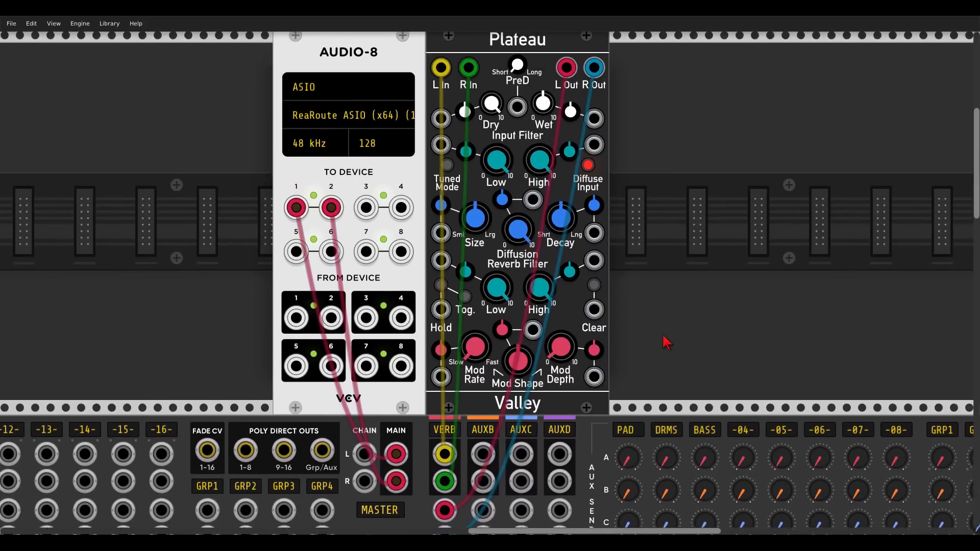
left_click_drag(497, 124, 497, 135)
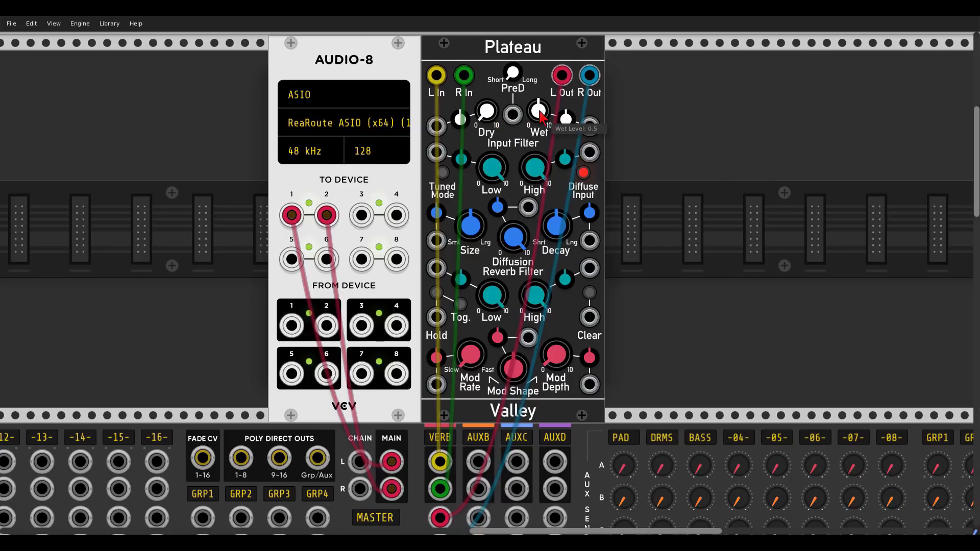
left_click_drag(539, 110, 538, 103)
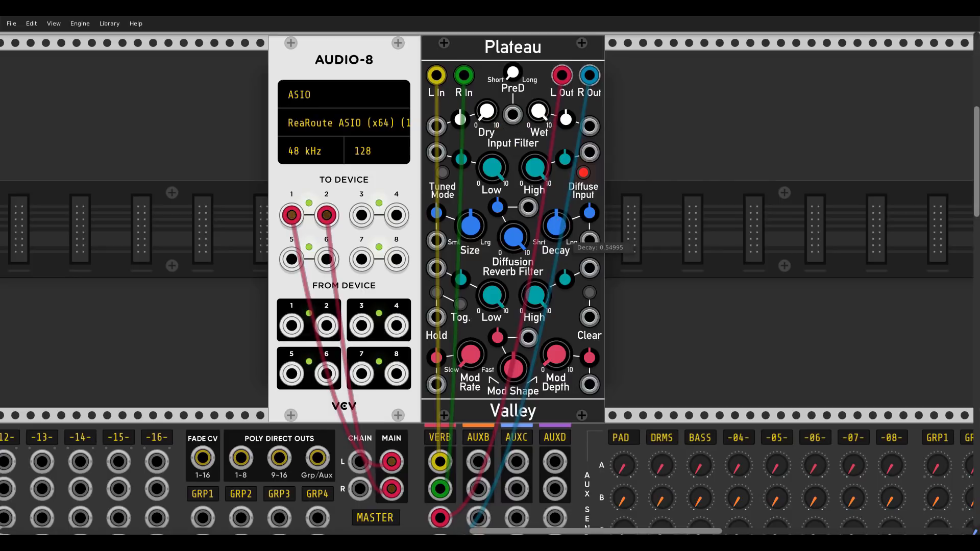
left_click_drag(556, 354, 556, 354)
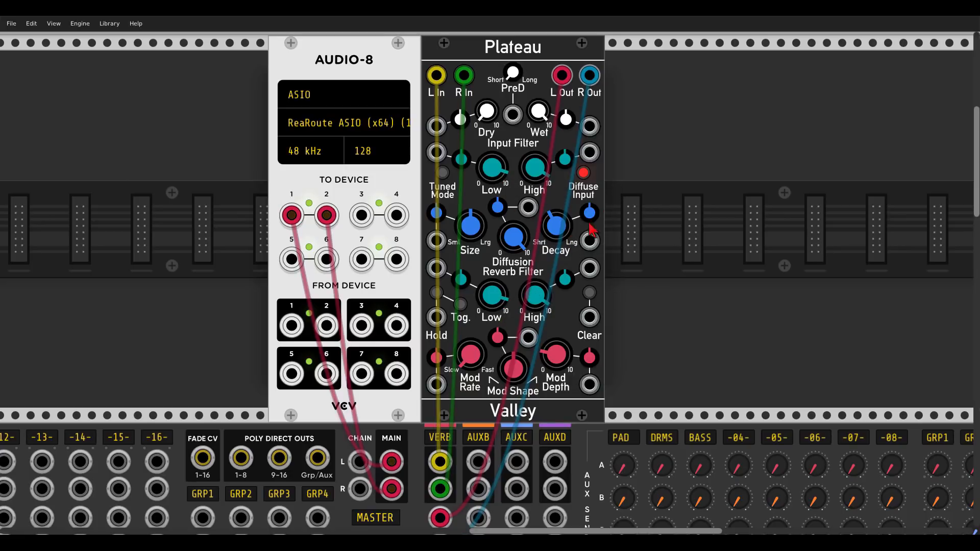
Step: Raise the PAD channel's send to VERB on the AuxSpander to about -9.9 dB
scroll(635, 208, "down", 4)
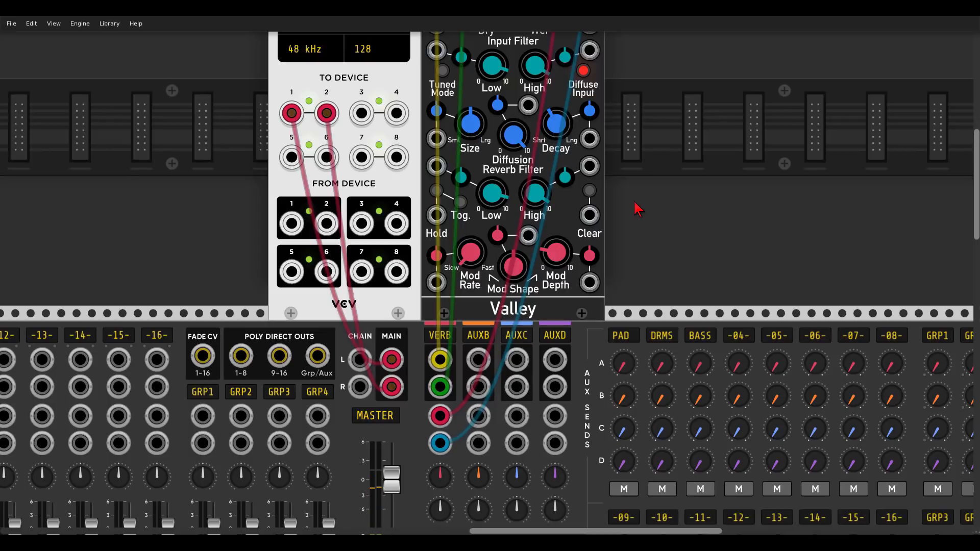
scroll(649, 199, "down", 2)
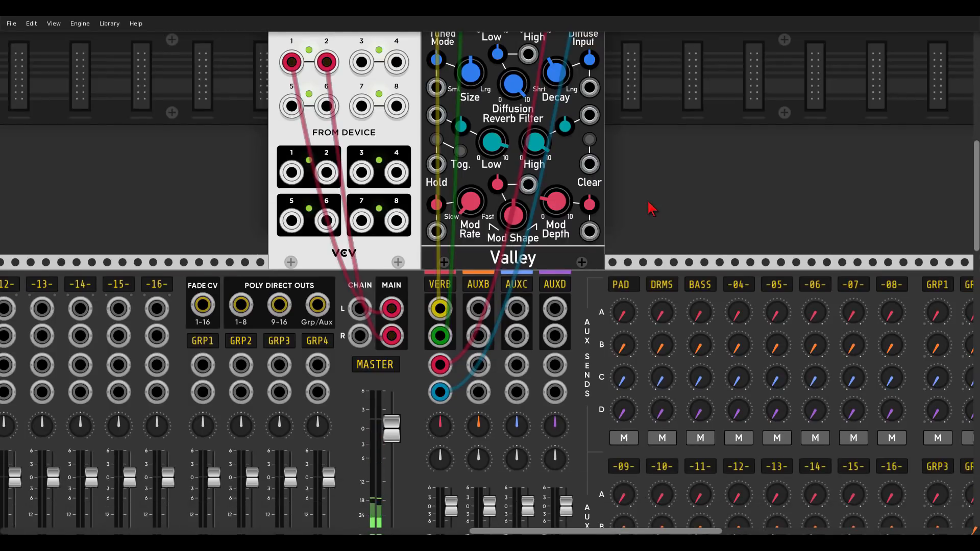
scroll(652, 208, "down", 2)
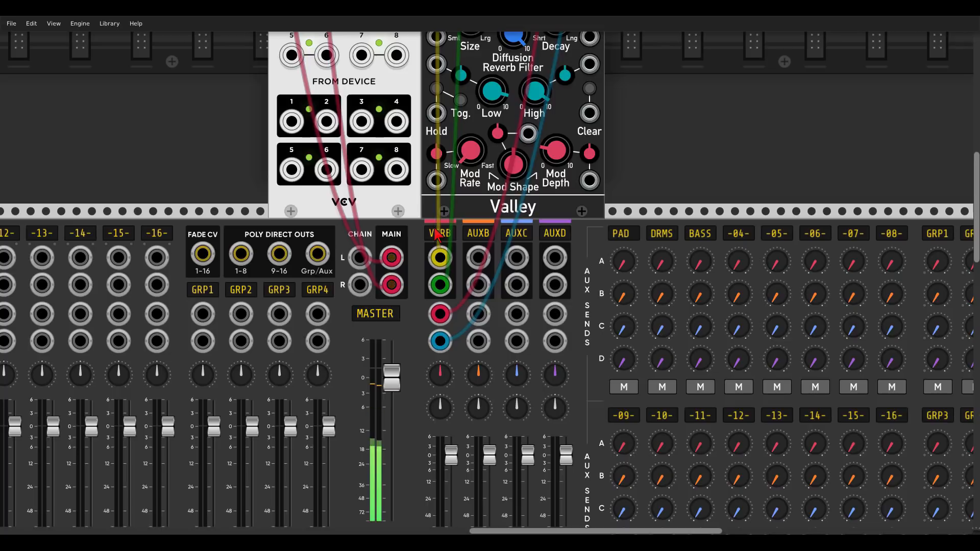
mouse_move(630, 268)
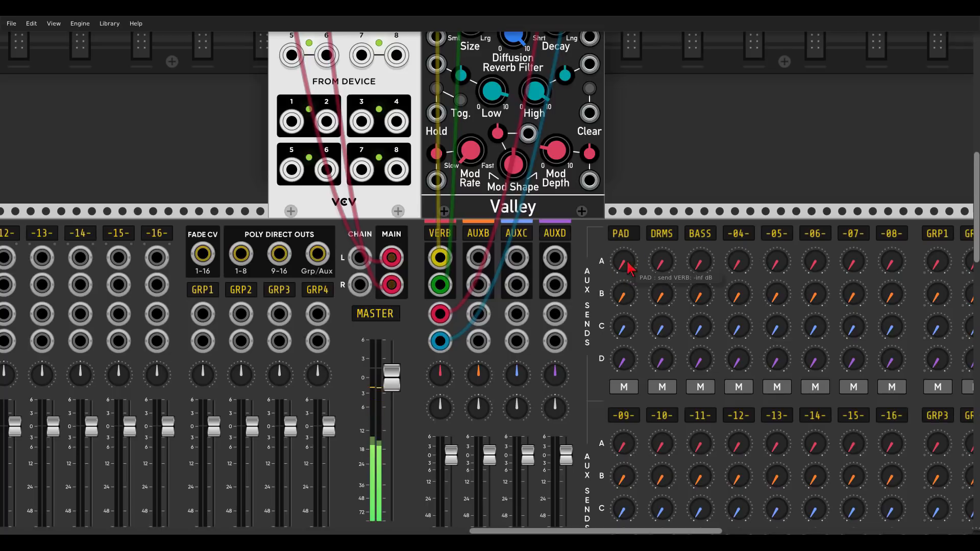
left_click_drag(630, 268, 630, 257)
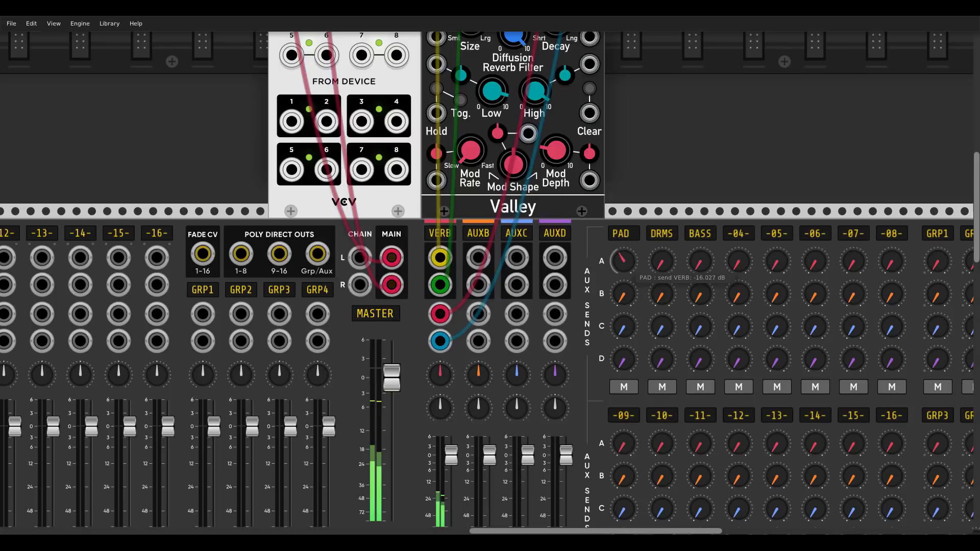
left_click_drag(630, 257, 630, 256)
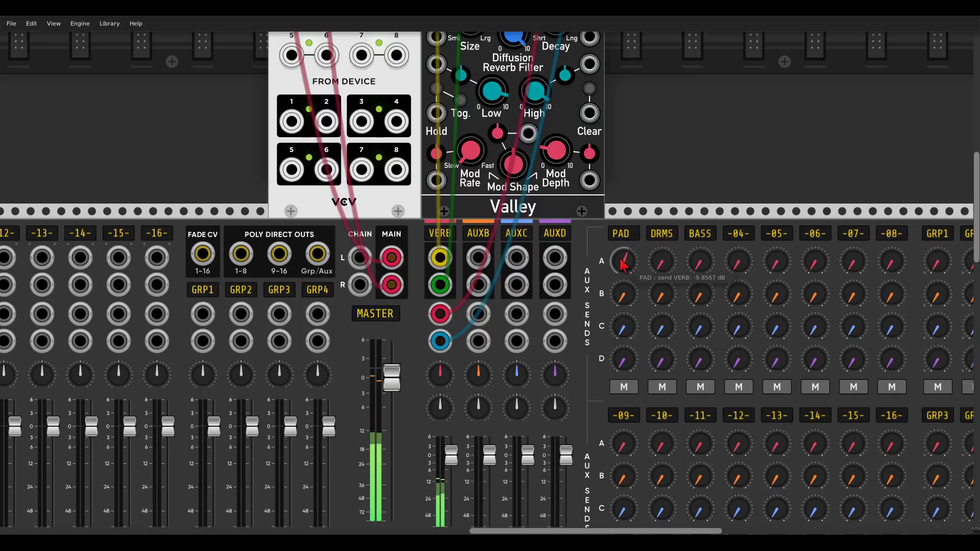
Step: Search the module browser for "chr" and add the Alright Devices Chronoblob2 delay beside Plateau
scroll(700, 227, "up", 5)
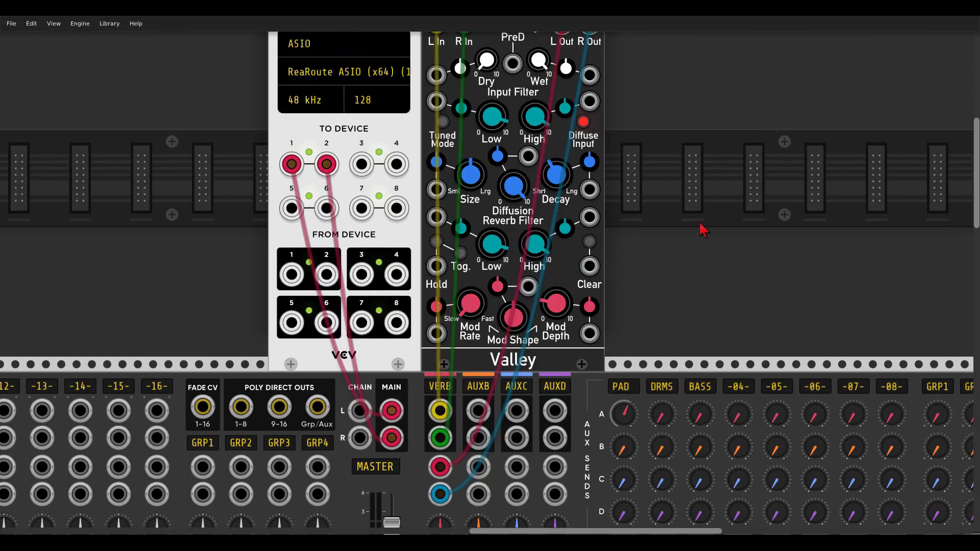
right_click(713, 199)
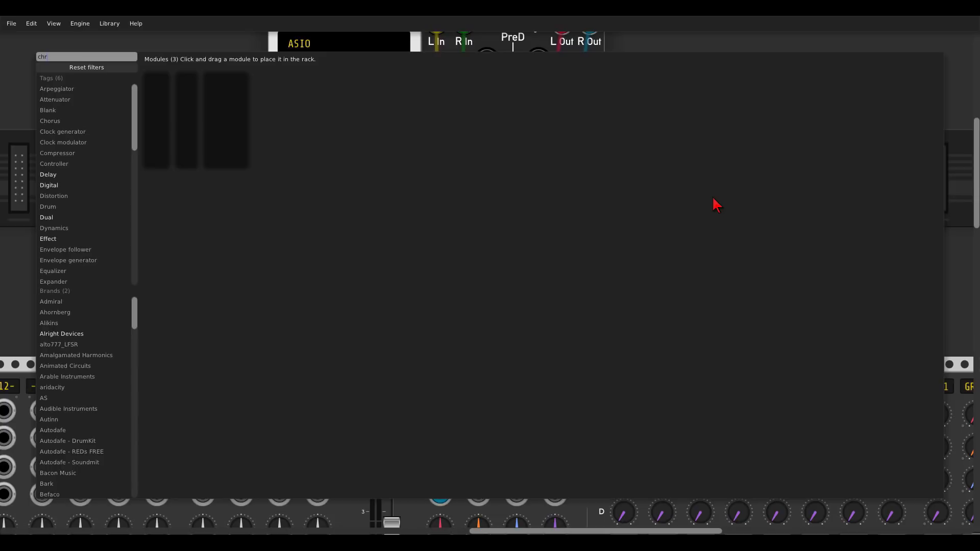
left_click(240, 88)
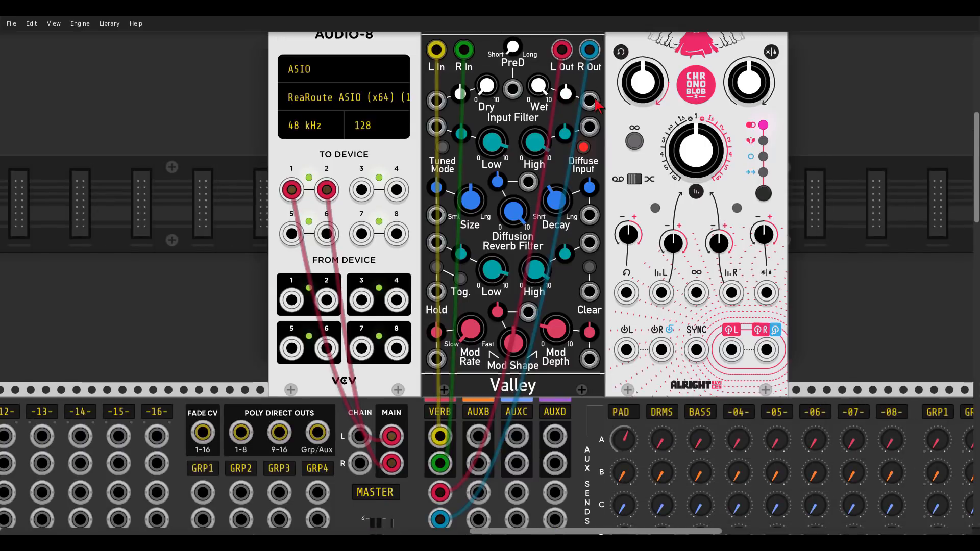
Step: Patch Clocked's master CLK output into Chronoblob2's SYNC input
scroll(621, 159, "down", 3)
scroll(620, 159, "down", 2)
left_click_drag(649, 230, 28, 306)
scroll(687, 154, "up", 4)
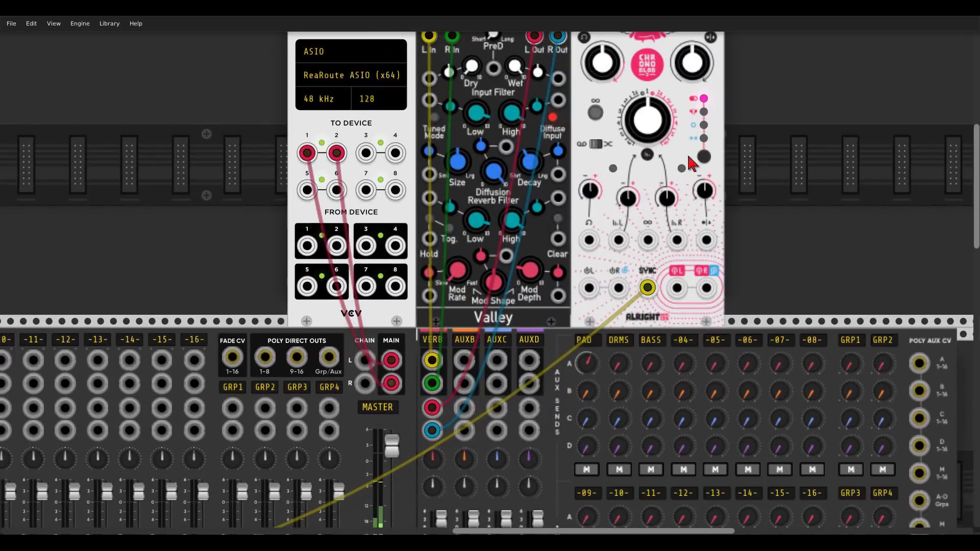
Step: Switch Chronoblob2 to its second delay mode and set the R Delay Time CV to about 21.6%
left_click(704, 157)
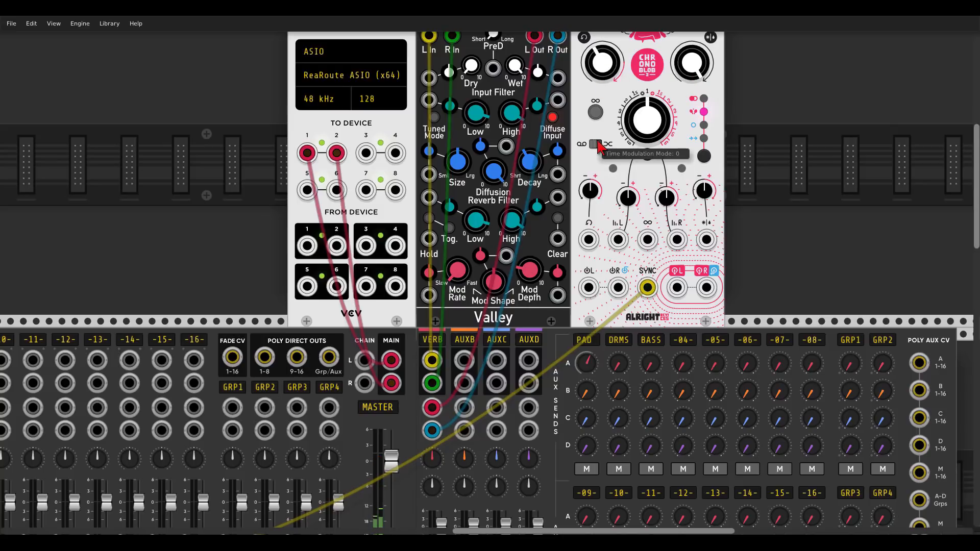
left_click_drag(667, 198, 666, 191)
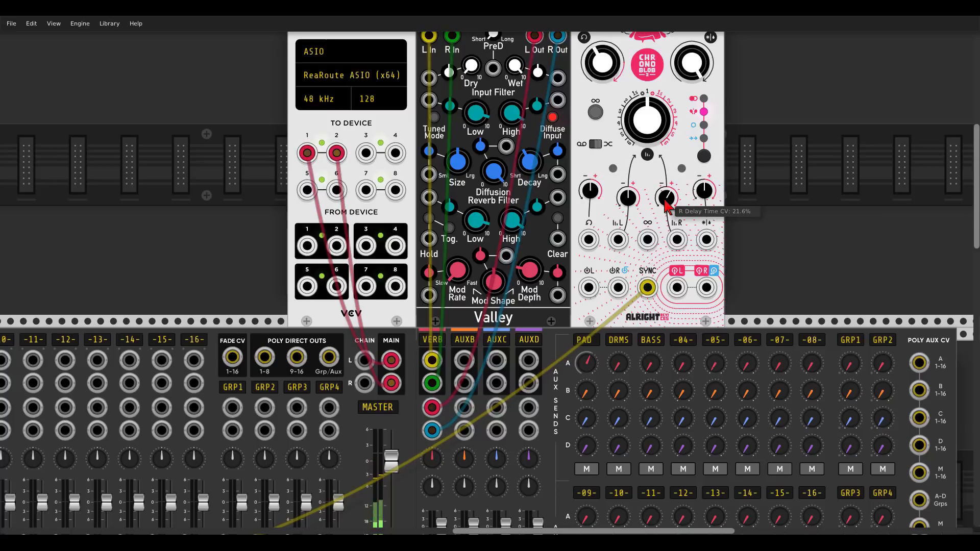
Step: Route AUXB in stereo through Chronoblob2 and label it DLAY, with BASS's send at about -10.9 dB and the delay time at about 967 ms
scroll(623, 244, "down", 1)
left_click_drag(589, 262, 707, 262)
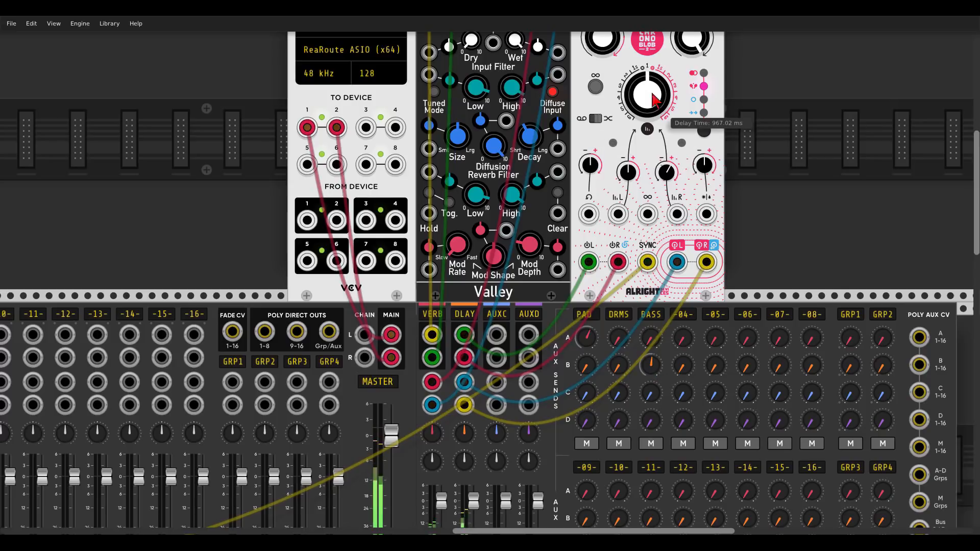
mouse_move(661, 115)
left_mouse_down()
mouse_move(662, 125)
mouse_move(656, 99)
left_mouse_up()
mouse_move(652, 369)
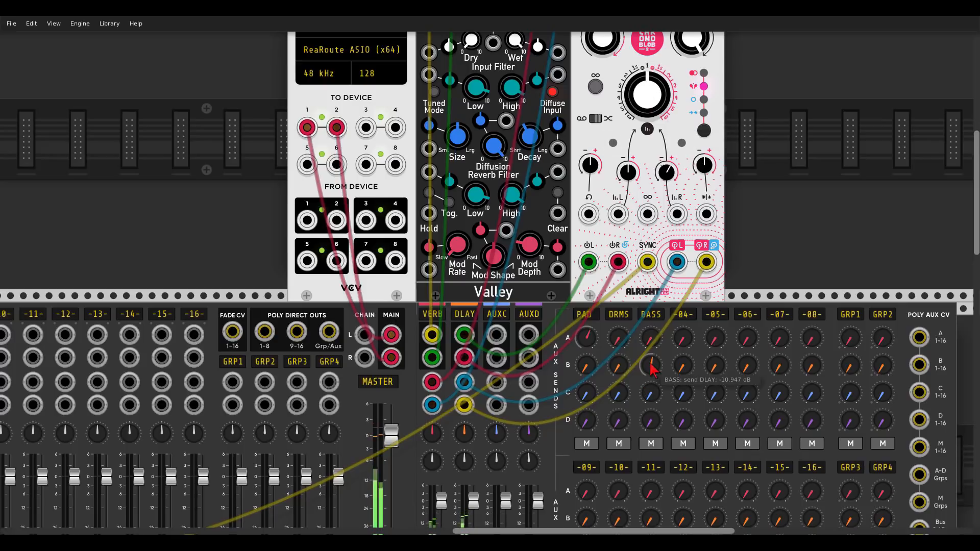
Step: Patch the second FM-OP's output from the Sequence row into the L input of MixMaster channel 4
scroll(251, 263, "down", 5)
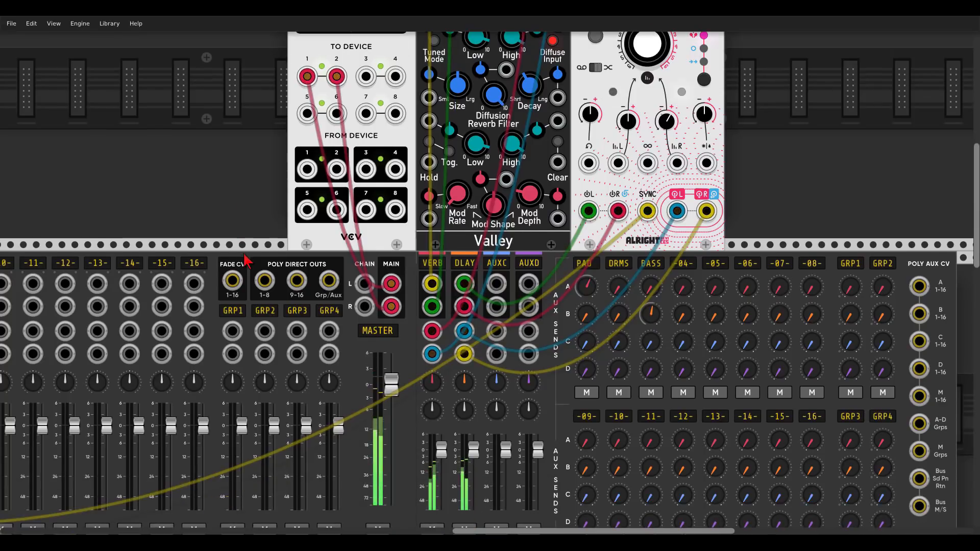
scroll(229, 250, "down", 5)
scroll(228, 250, "left", 6)
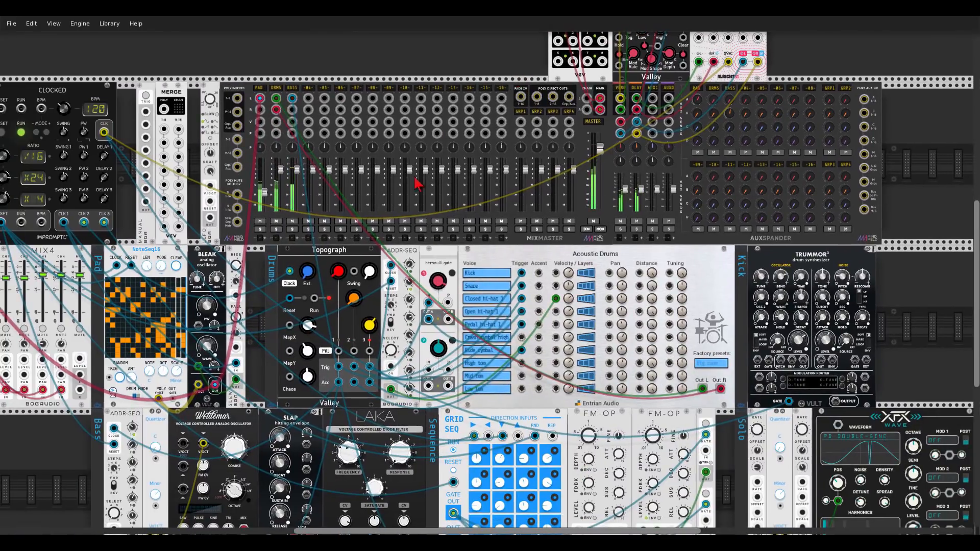
scroll(637, 398, "down", 1)
scroll(638, 398, "right", 1)
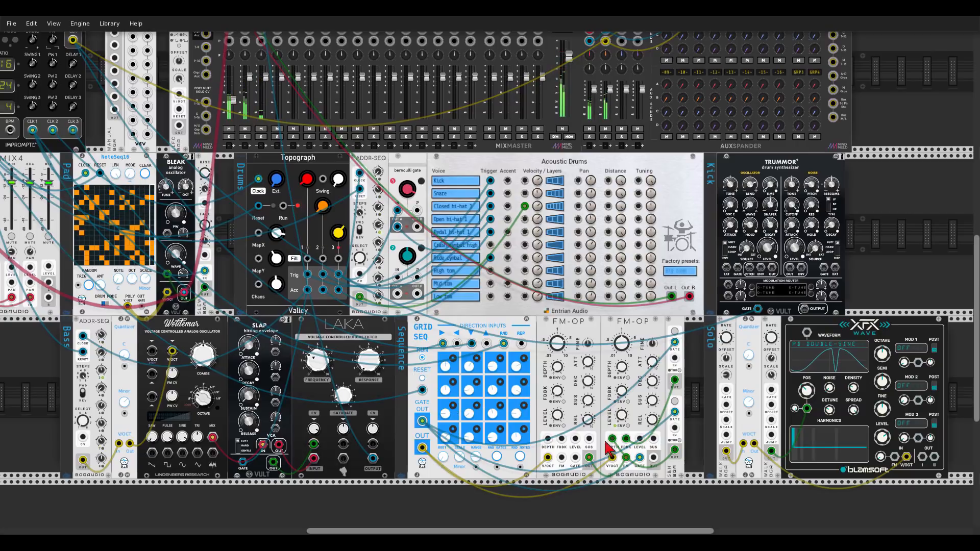
left_click_drag(654, 462, 280, 130)
scroll(280, 131, "up", 5)
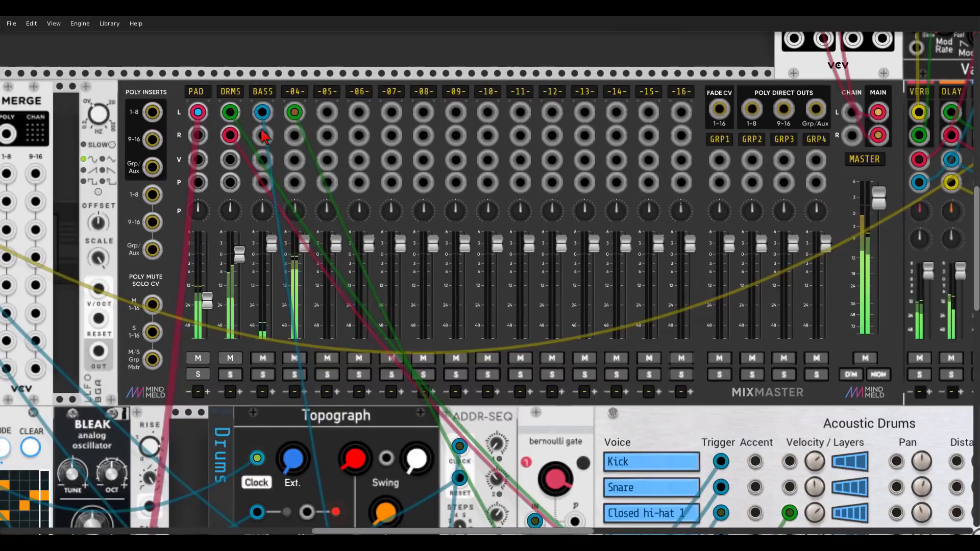
Step: Label MixMaster channel 4 FMOP and lower the BASS and FMOP faders, with FMOP at about -4.3 dB
left_click(296, 92)
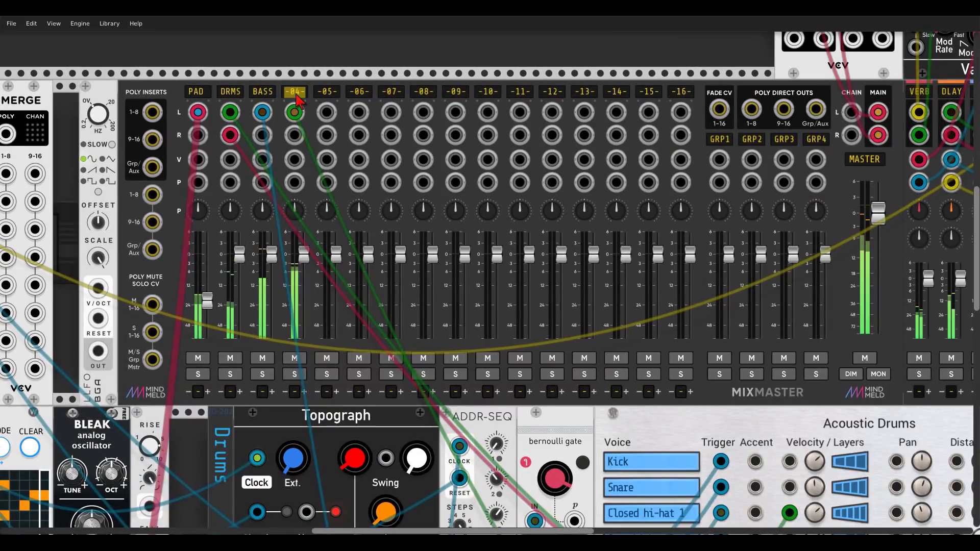
type("FMOP")
key("Return")
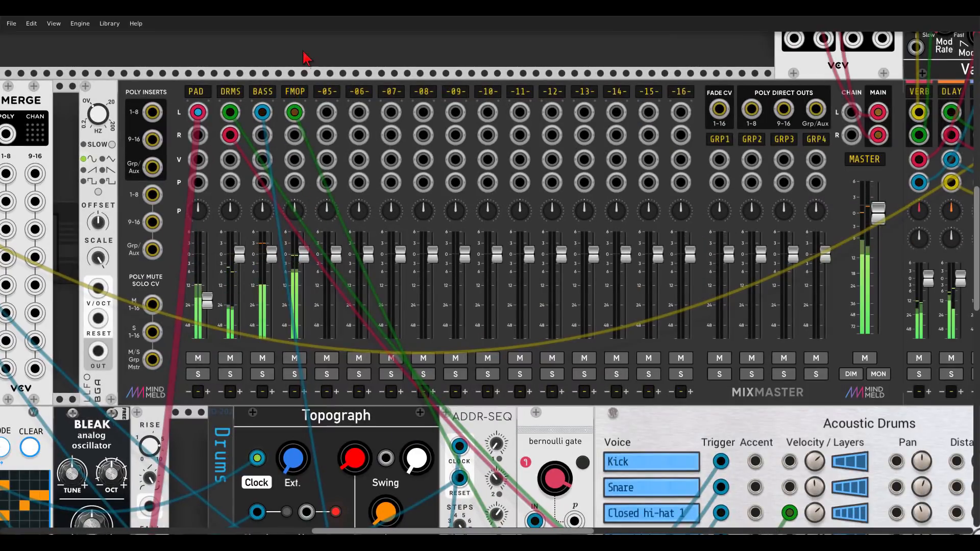
left_click_drag(272, 254, 304, 265)
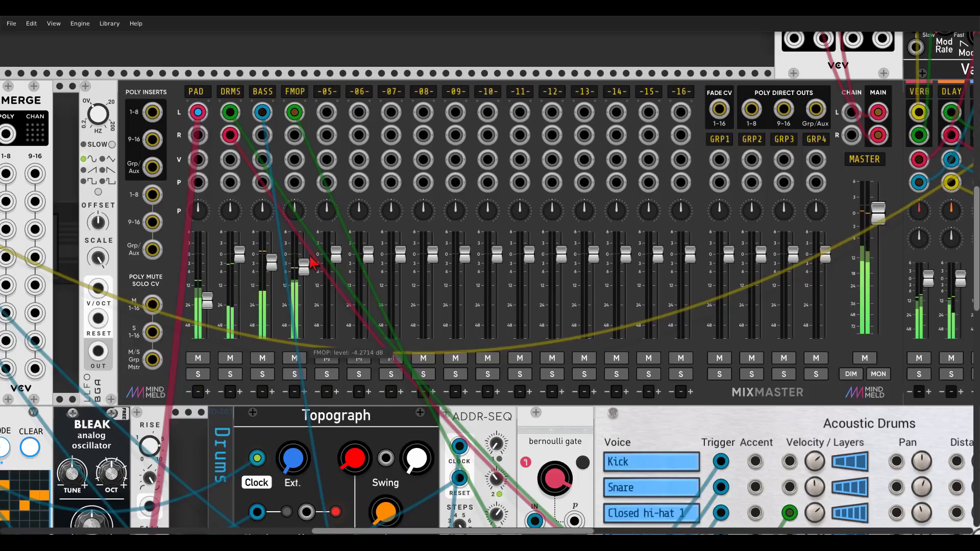
Step: Raise the FMOP channel's send to VERB on the AuxSpander
left_click_drag(601, 74, 349, 94)
scroll(349, 94, "right", 10)
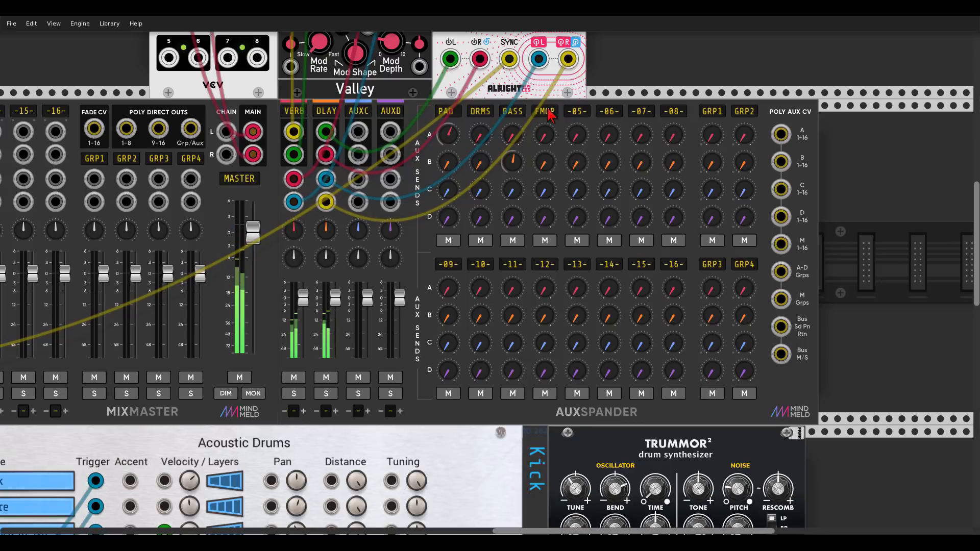
mouse_move(548, 137)
left_click_drag(545, 135, 545, 123)
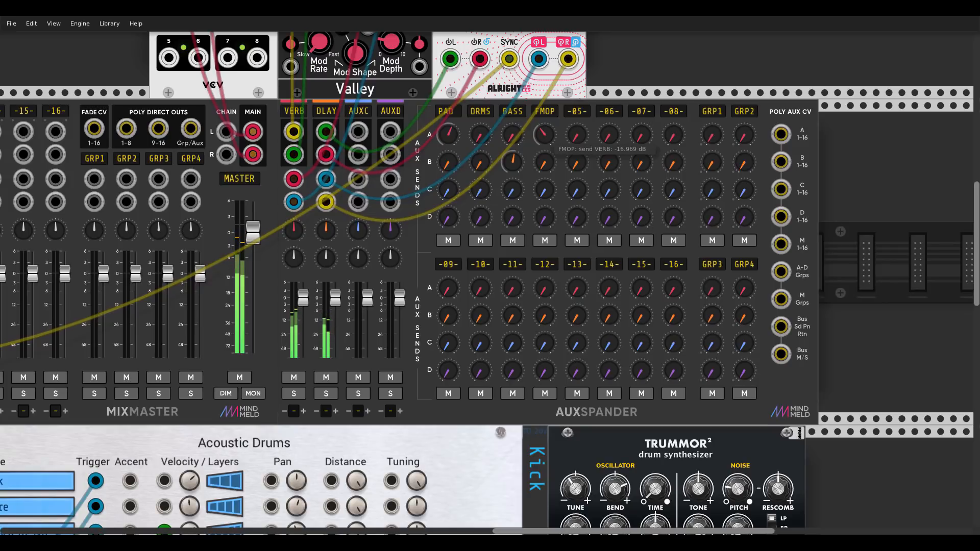
left_click_drag(544, 135, 544, 135)
Step: Lower the FMOP fader to about -7.5 dB and the DRMS fader to about -4.2 dB on the MixMaster
scroll(337, 137, "left", 10)
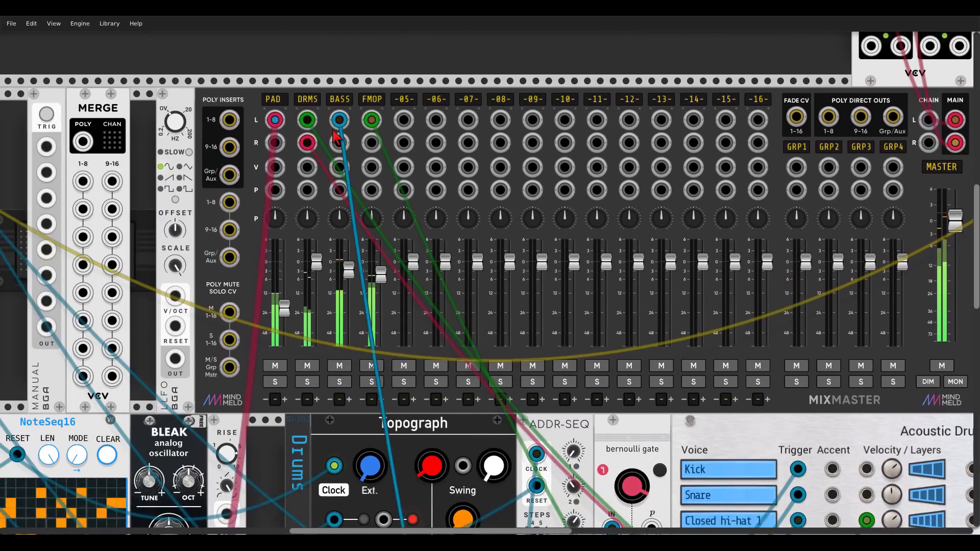
left_click_drag(381, 274, 381, 284)
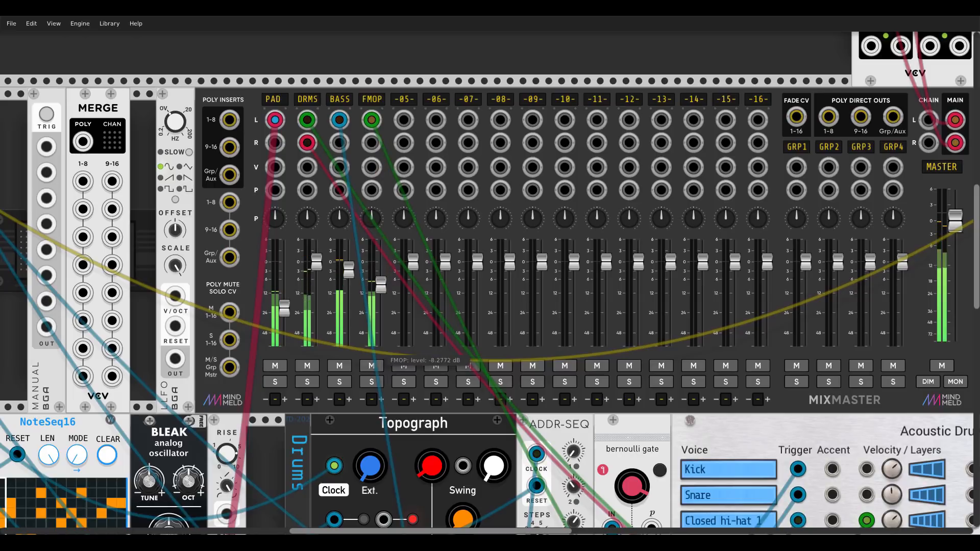
left_click_drag(317, 262, 320, 275)
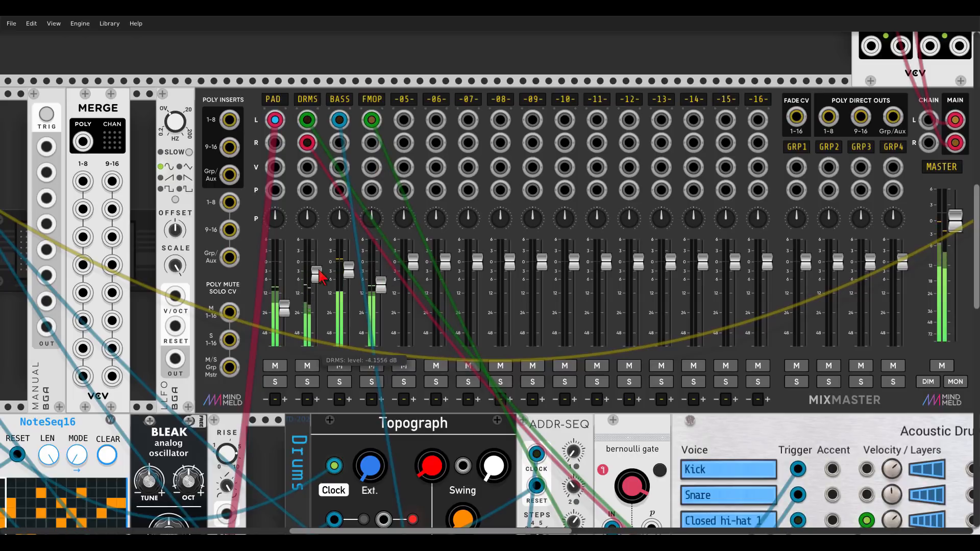
left_click_drag(381, 284, 380, 280)
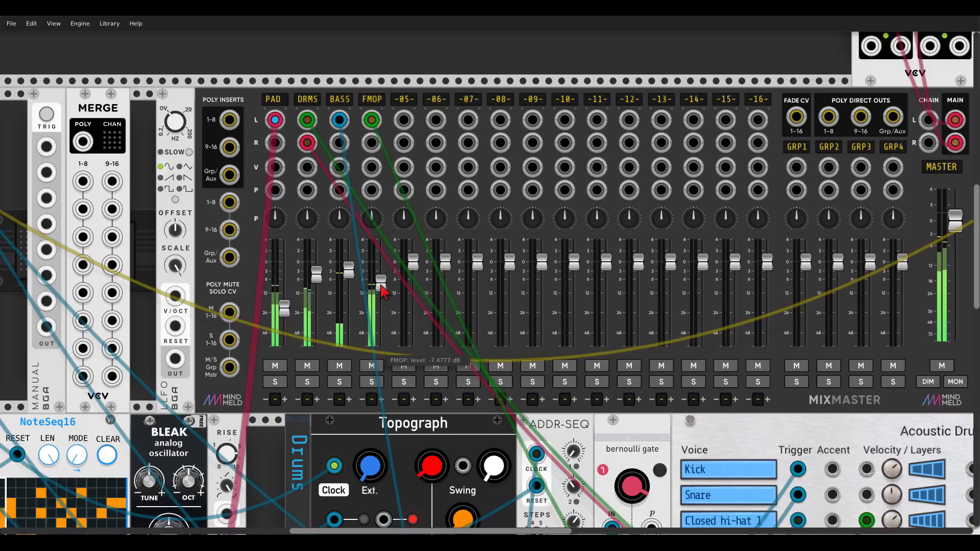
Step: Mute the PAD channel on the MixMaster
left_click(275, 366)
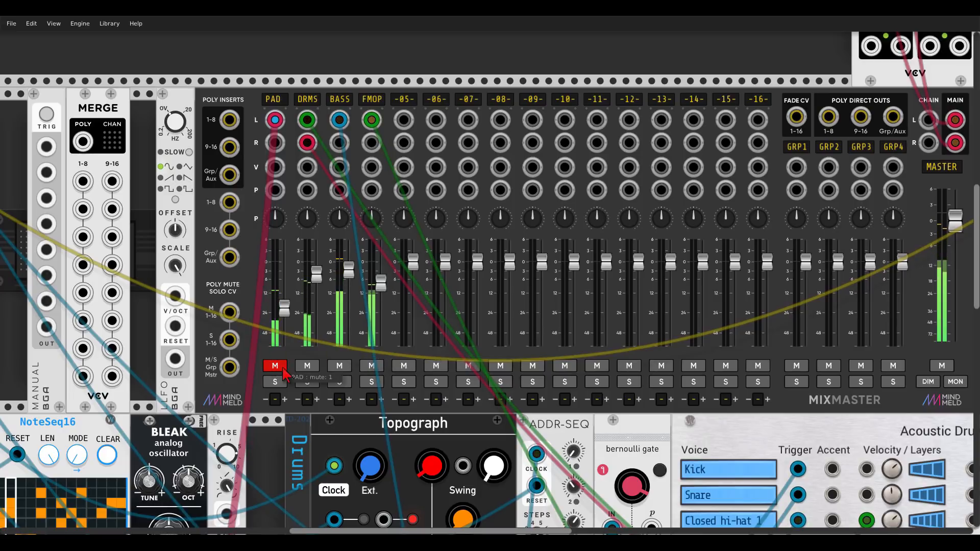
Step: Mute the DRMS and BASS channels along with PAD, and clear all the track mutes at once
left_click(307, 365)
left_click(335, 366)
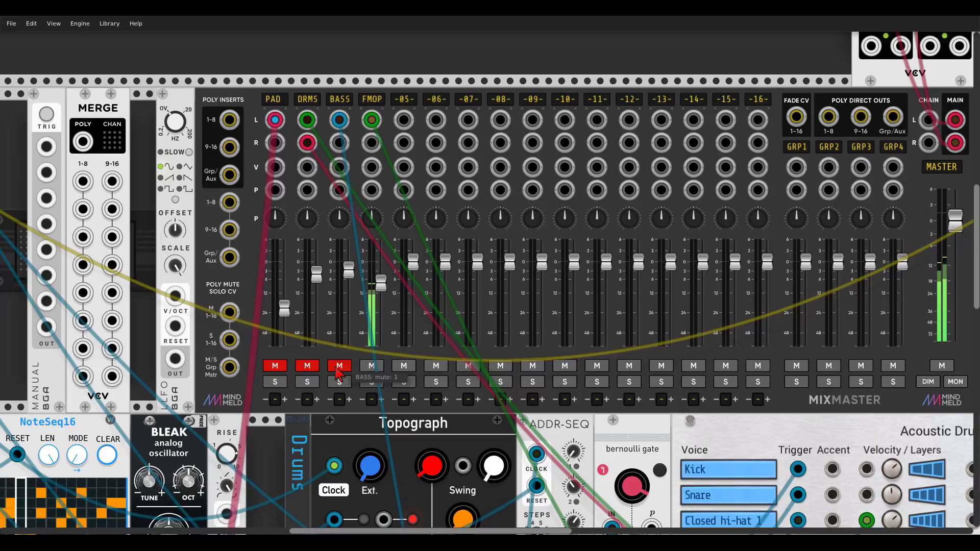
left_click(338, 367, "ctrl")
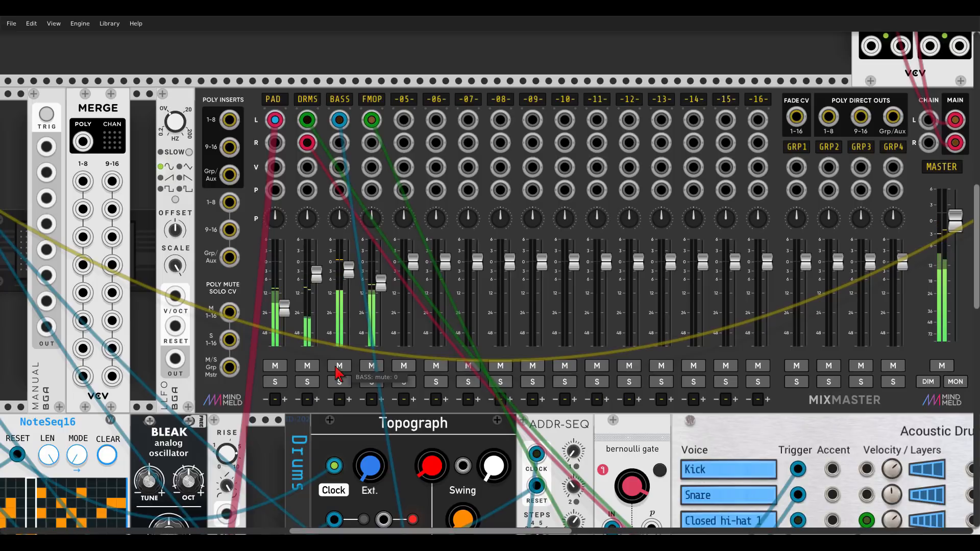
Step: Mute PAD, DRMS and BASS, invert the mutes so only FMOP is muted, and unmute FMOP
left_click(274, 366)
left_click(306, 365)
left_click(332, 367)
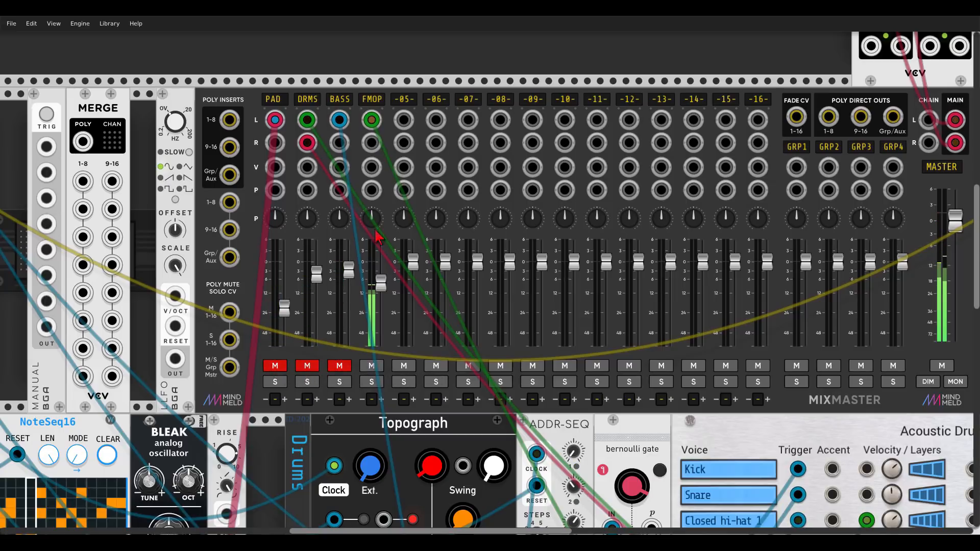
left_click(372, 366, "ctrl")
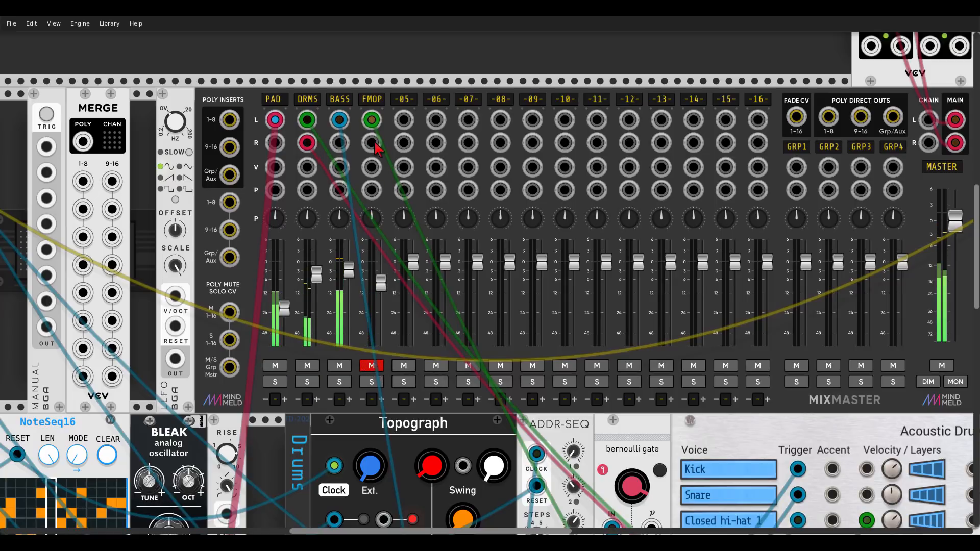
left_click(371, 366)
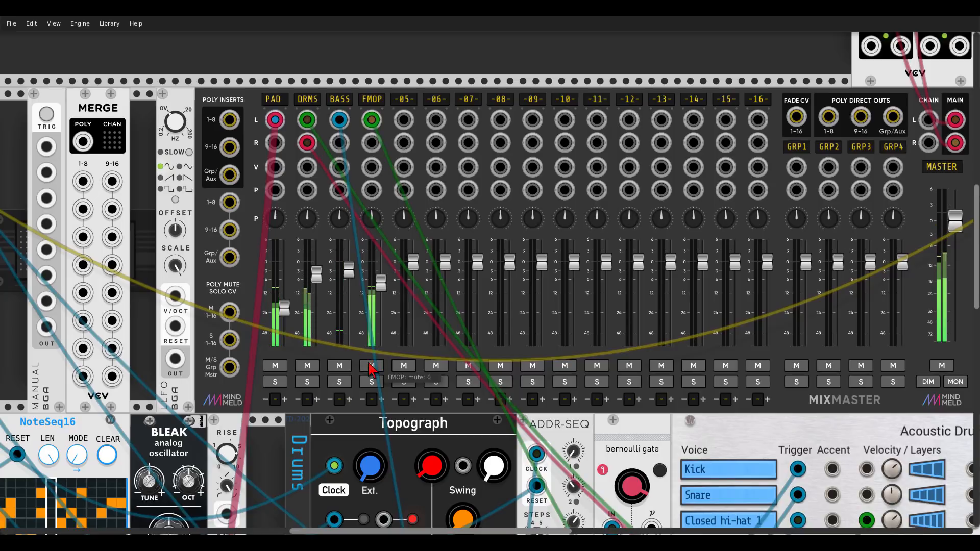
Step: Solo PAD, DRMS and BASS, and switch all three solos off and back on together
left_click(275, 382)
left_click(307, 383)
left_click(339, 382)
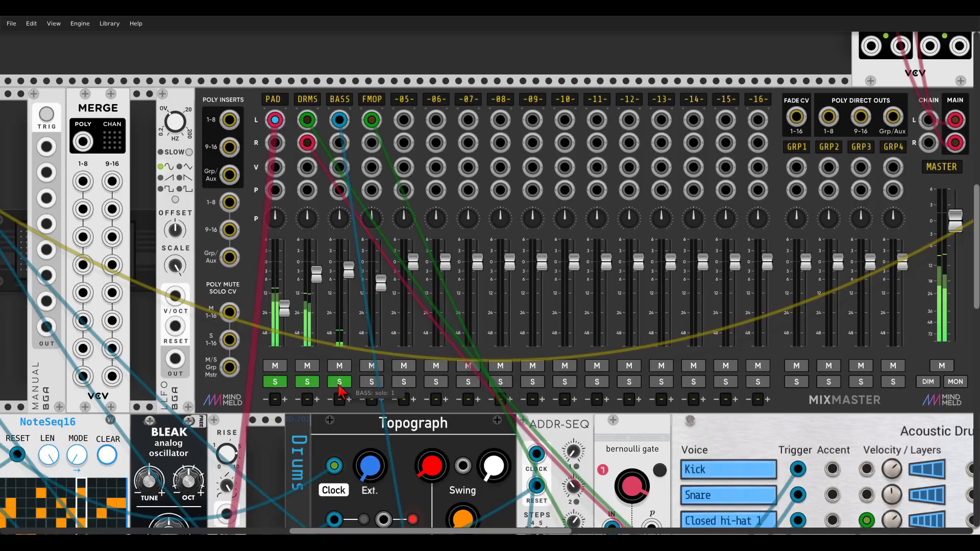
left_click(339, 382)
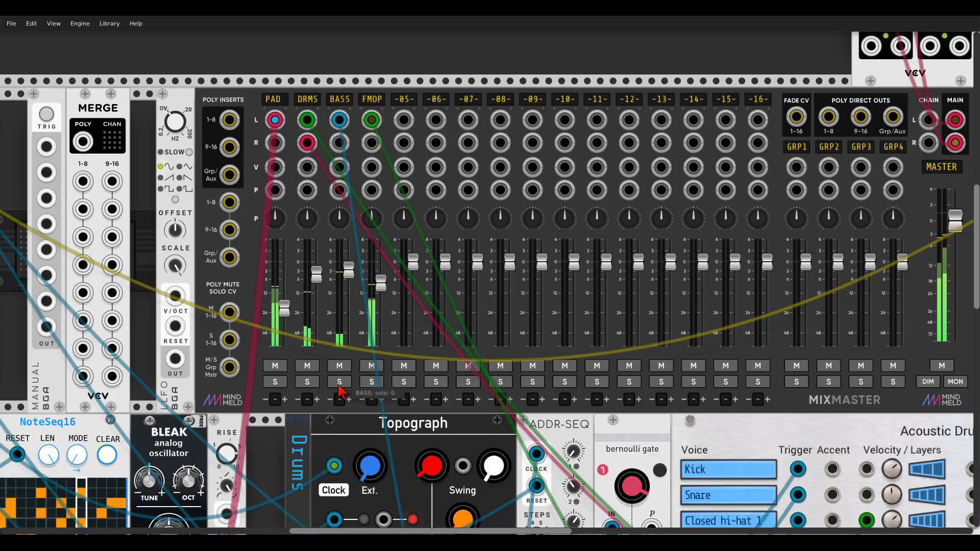
left_click(340, 384)
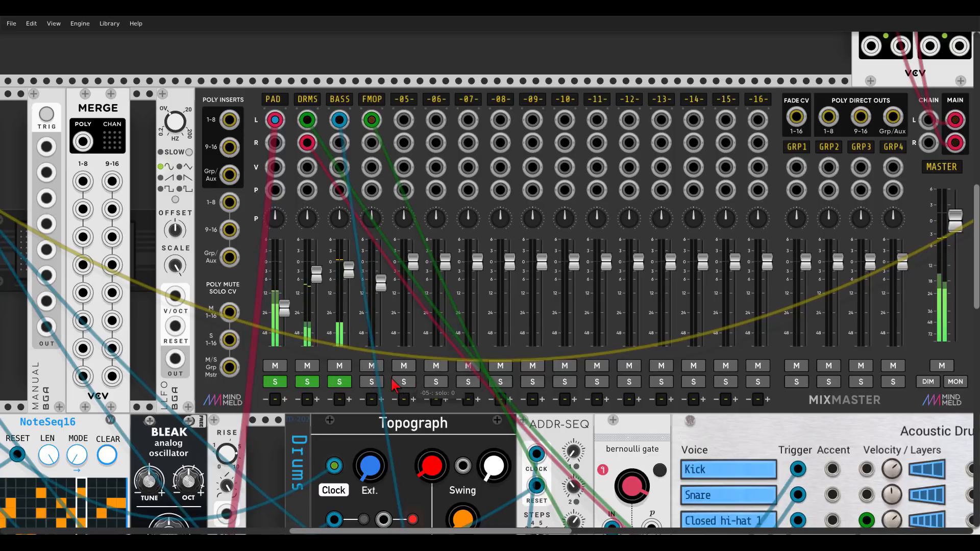
Step: Solo FMOP exclusively, switch the exclusive solo to PAD and back to FMOP, and clear the FMOP solo
left_click(371, 383)
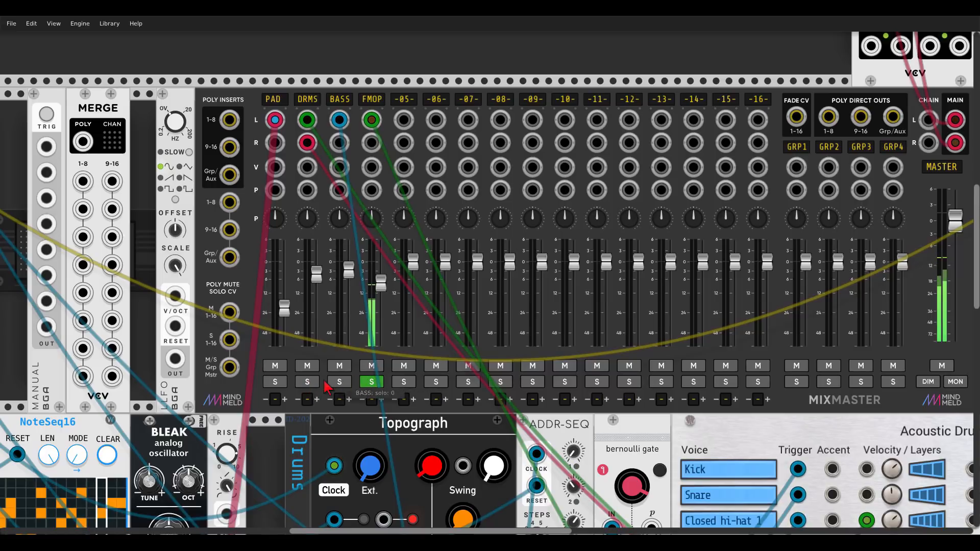
left_click(276, 382)
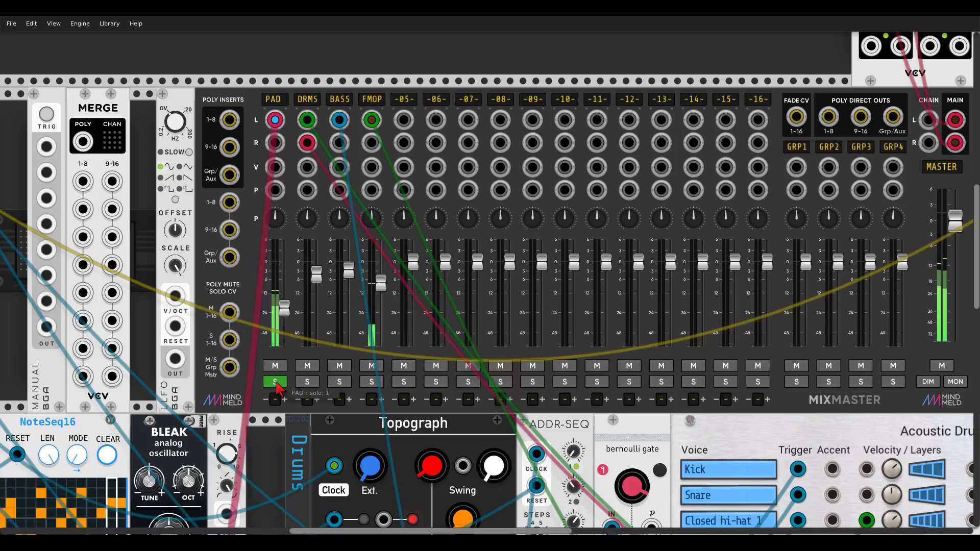
left_click(275, 381)
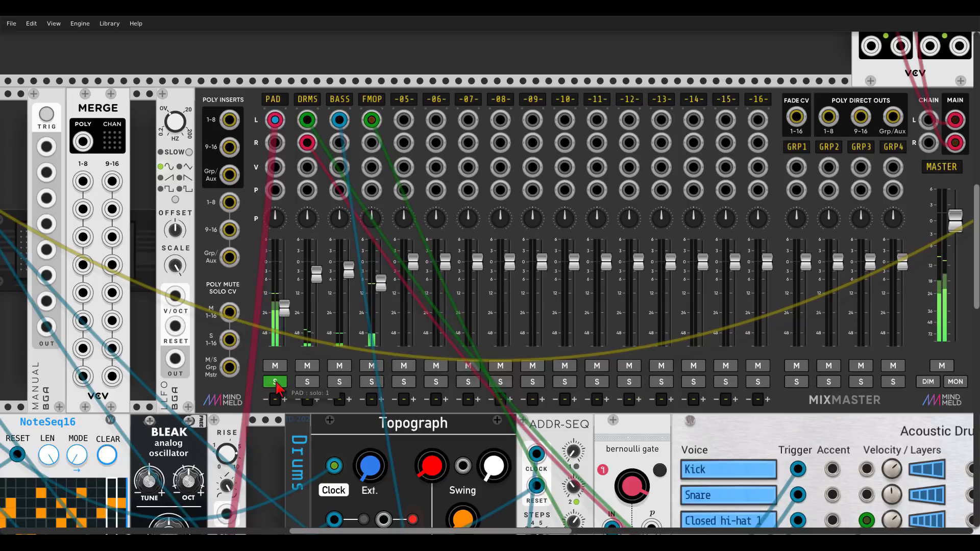
left_click(275, 381)
left_click(275, 382)
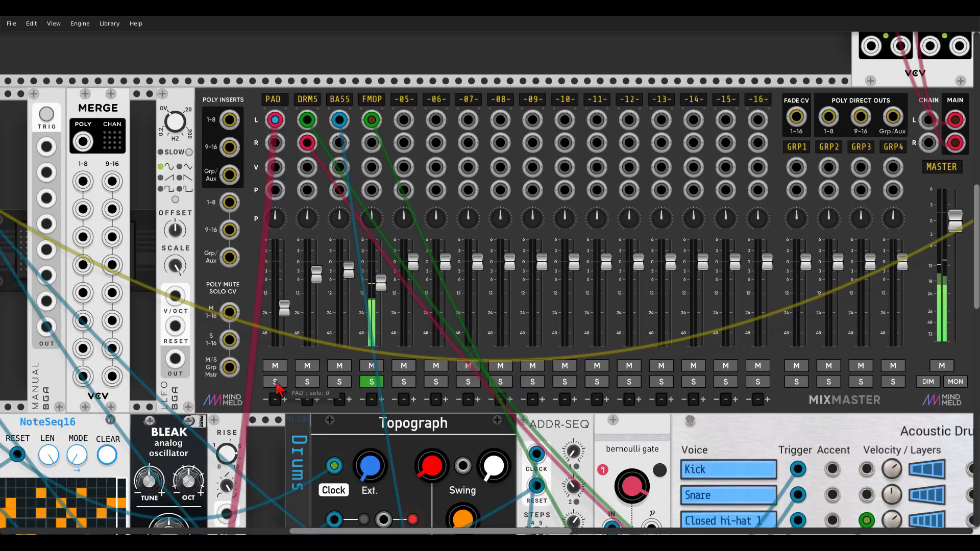
left_click(372, 382)
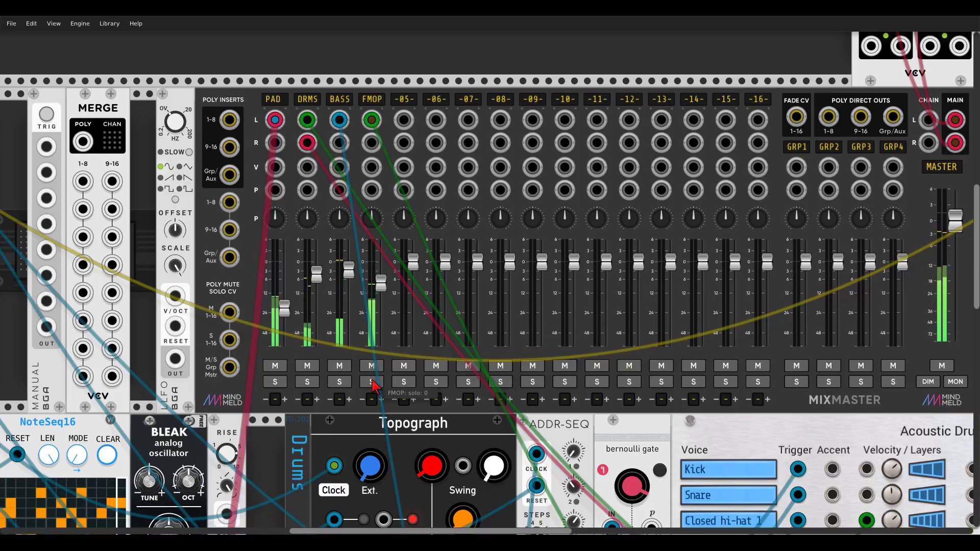
Step: Patch the TRUMMOR² output to the left input of MixMaster channel 5
scroll(427, 361, "down", 3)
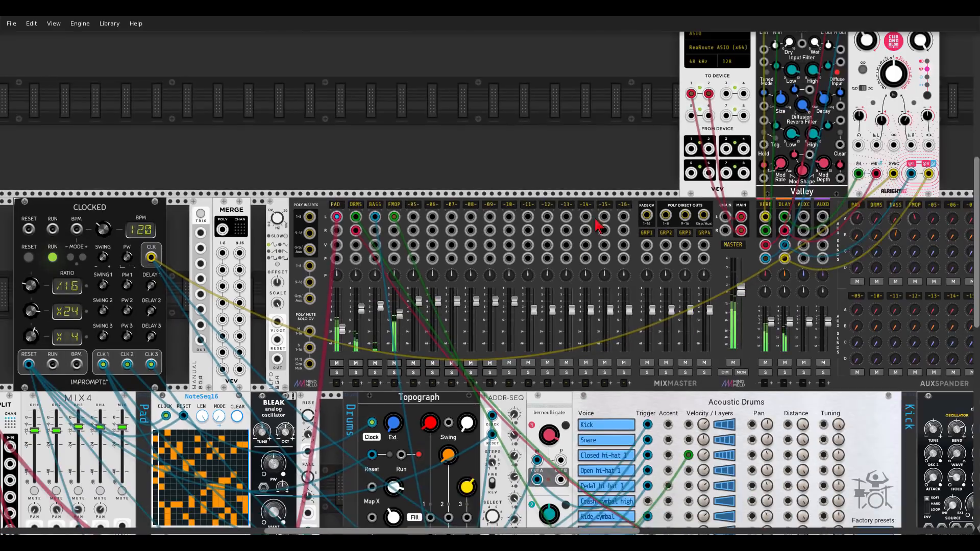
left_click_drag(599, 178, 421, 87)
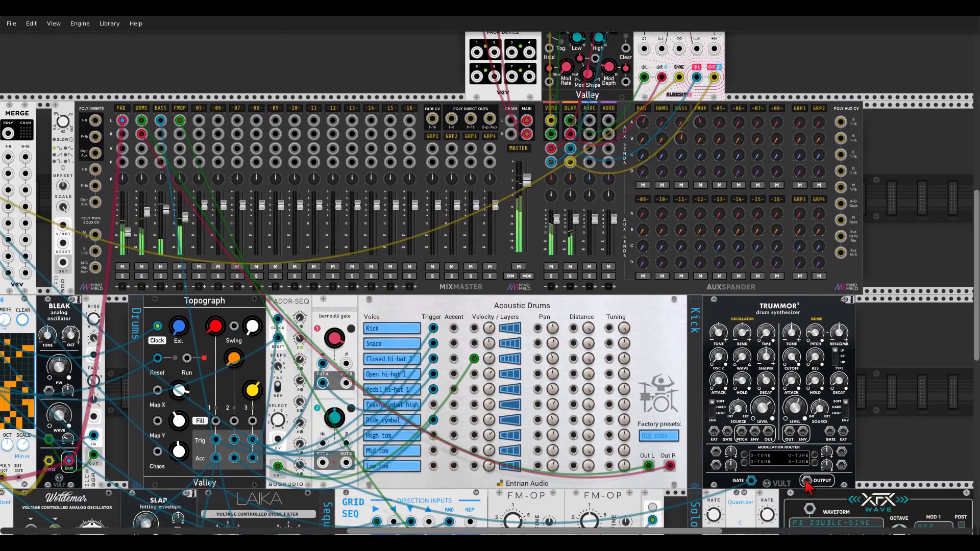
left_click_drag(806, 481, 200, 124)
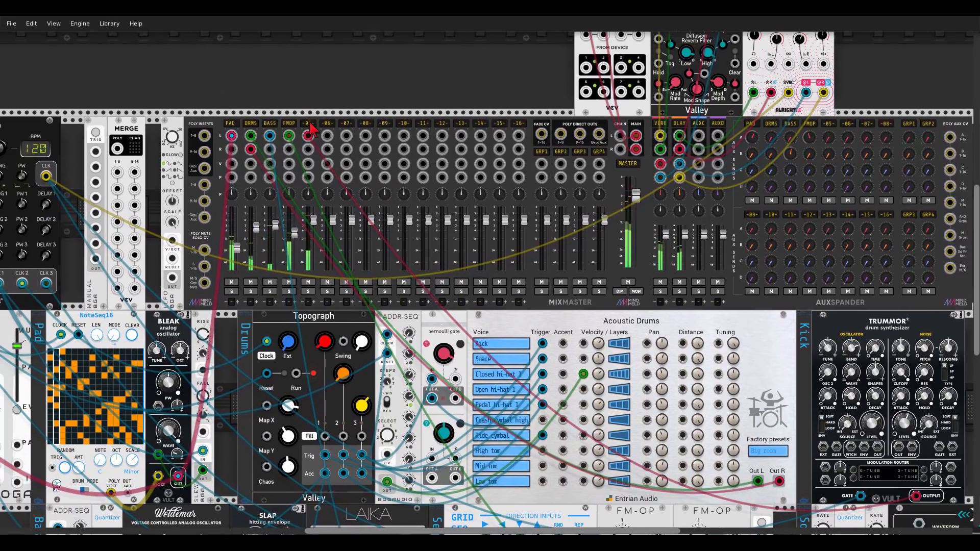
Step: Label MixMaster channel 5 KICK and lower its fader slightly
scroll(307, 128, "up", 3)
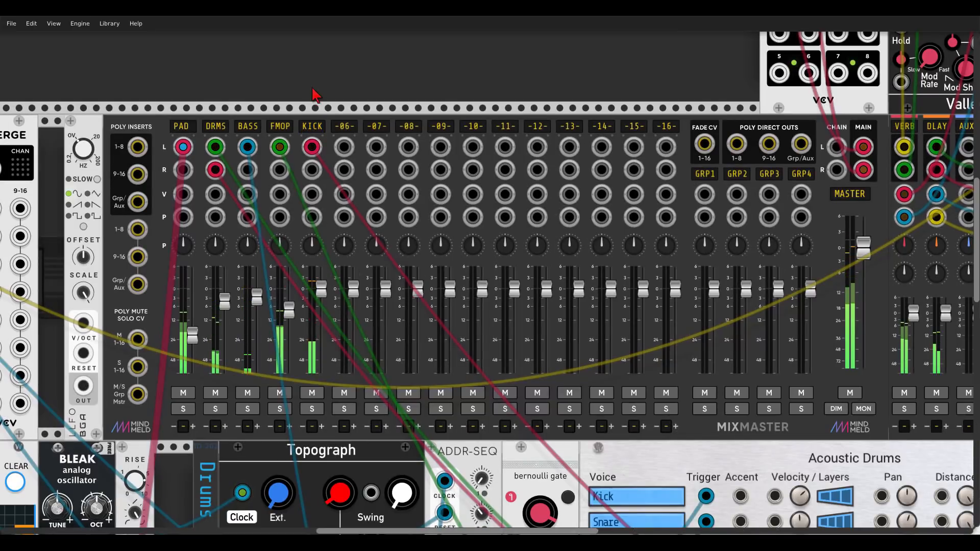
mouse_move(321, 288)
left_mouse_down()
mouse_move(321, 302)
mouse_move(321, 289)
left_mouse_up()
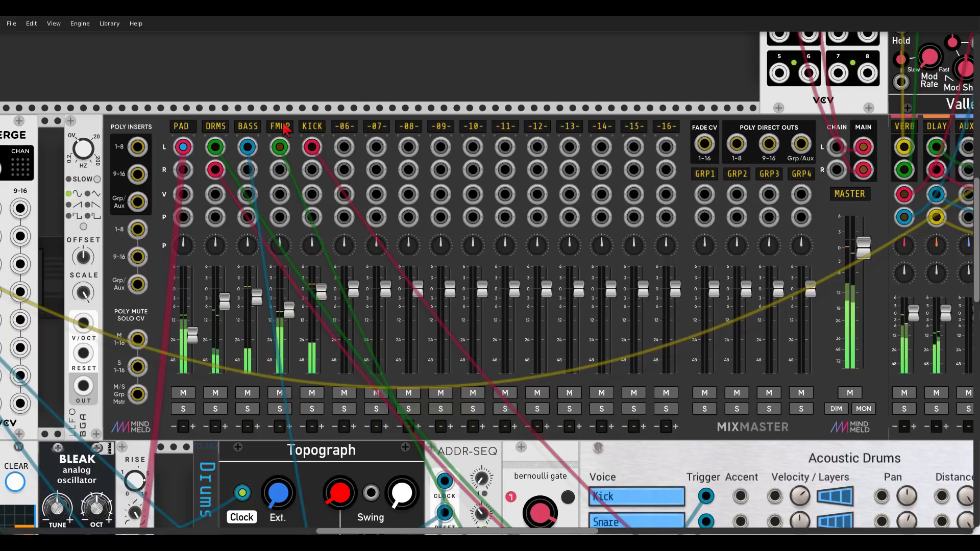
Step: Set the FMOP track's HPF cutoff to 204 Hz and its LPF cutoff to 13 kHz
scroll(284, 130, "up", 3)
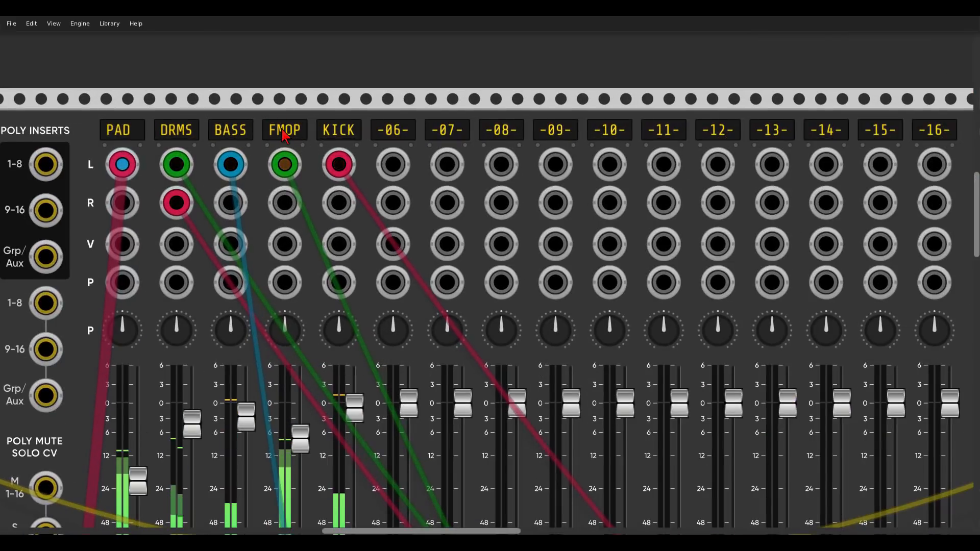
right_click(283, 132)
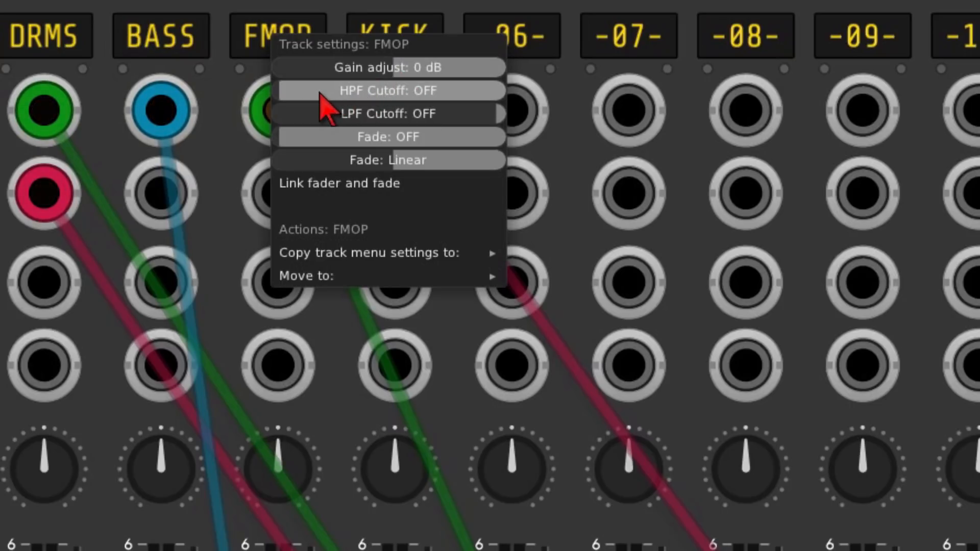
left_click_drag(320, 94, 348, 93)
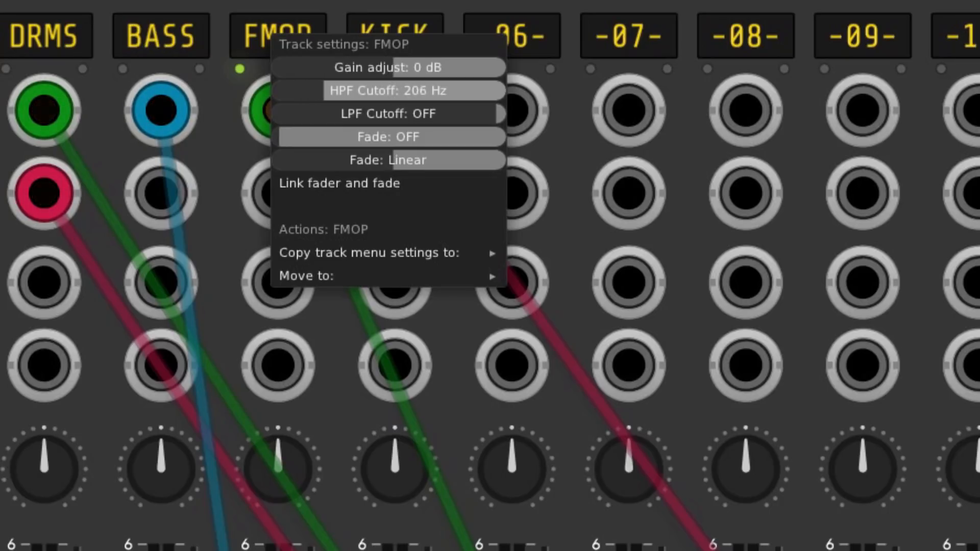
left_click_drag(319, 114, 306, 113)
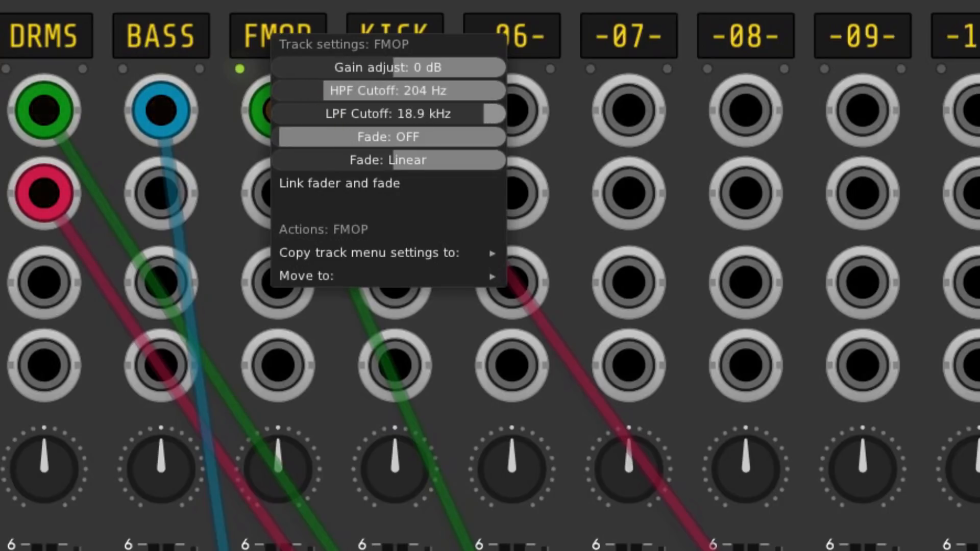
left_click_drag(432, 114, 398, 114)
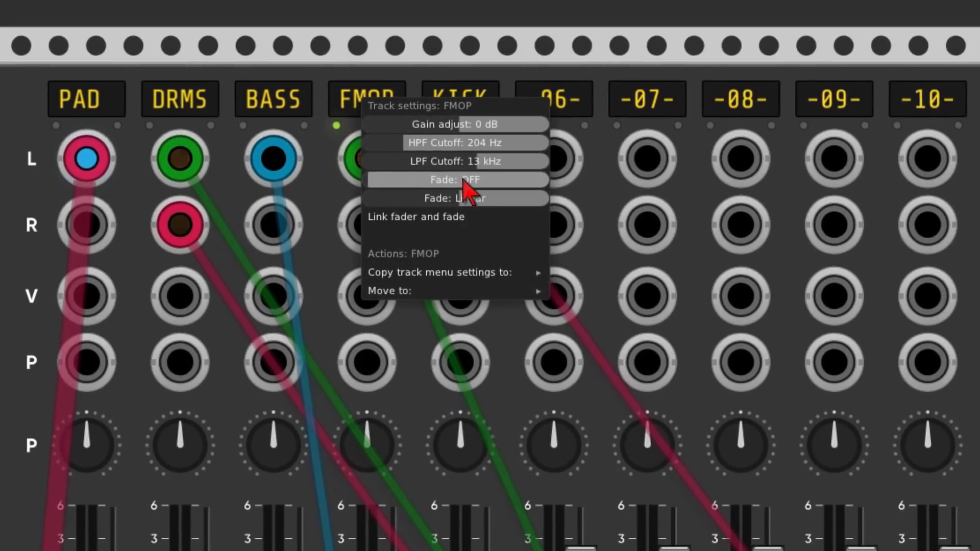
Step: Copy the FMOP track's settings to PAD and review the track settings of both channels
mouse_move(450, 271)
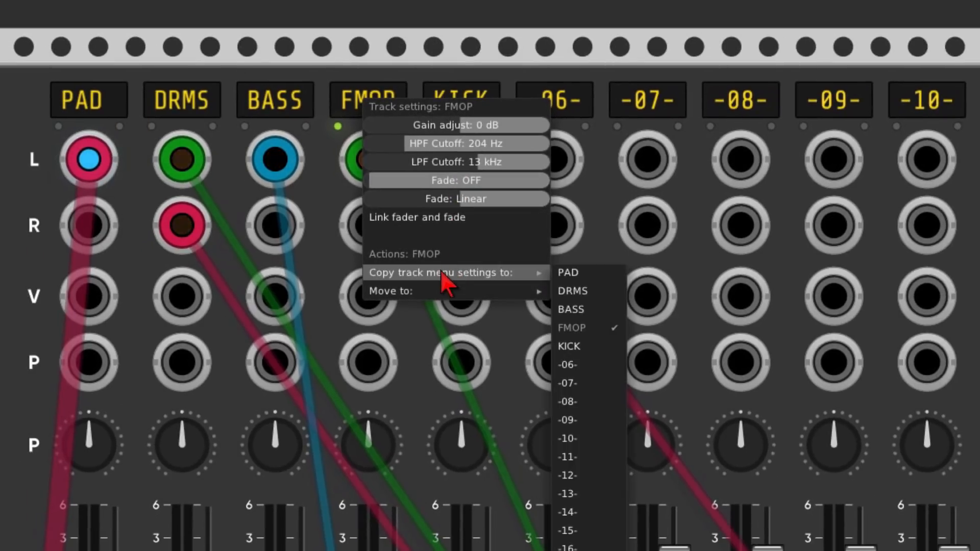
left_click(568, 273)
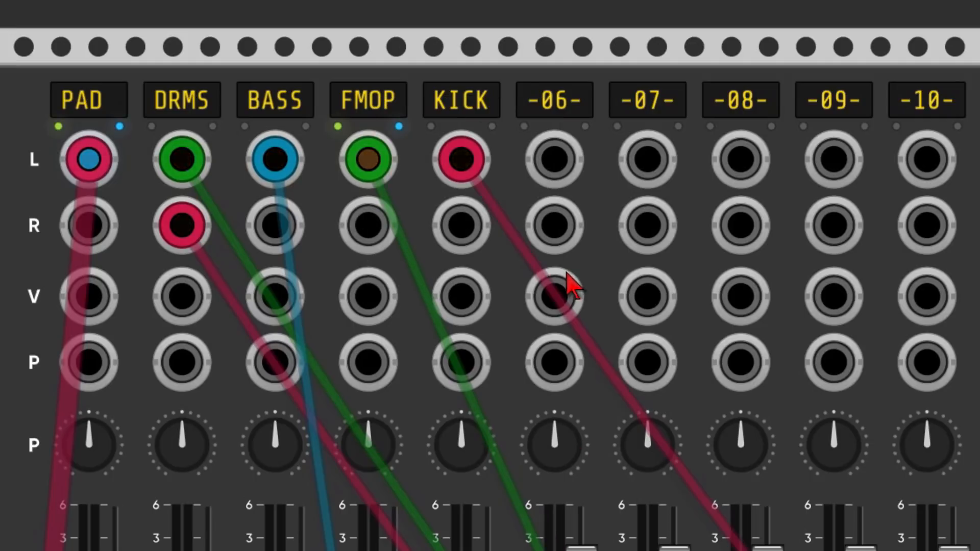
right_click(84, 96)
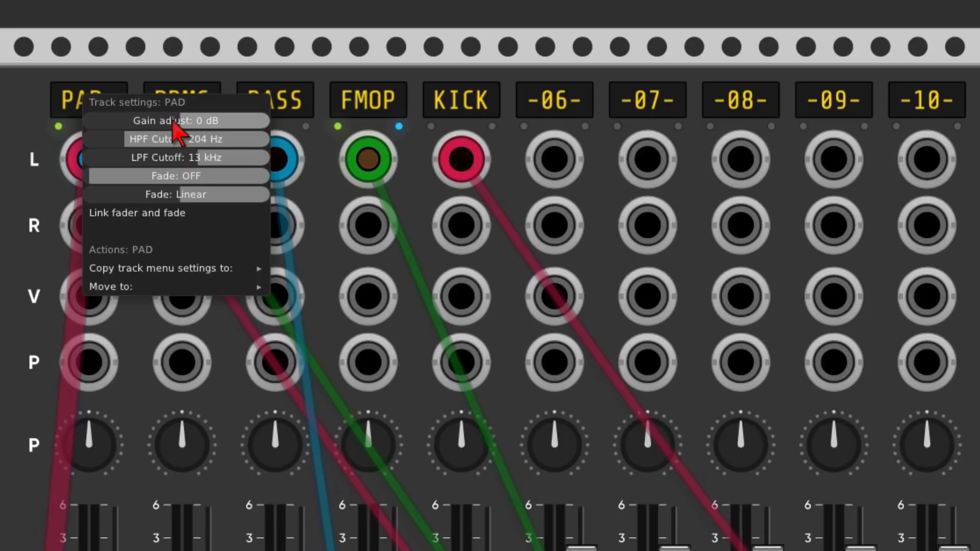
left_click(243, 57)
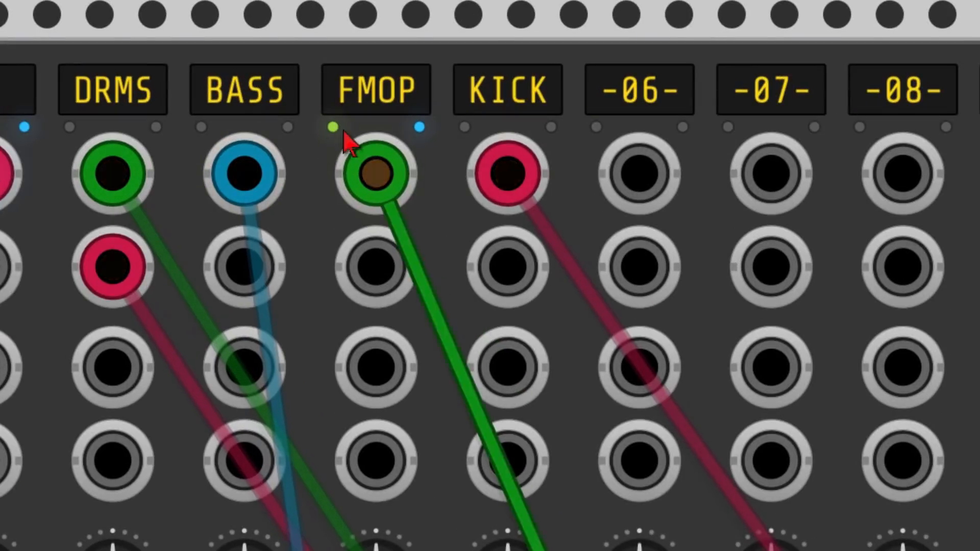
left_click(388, 91)
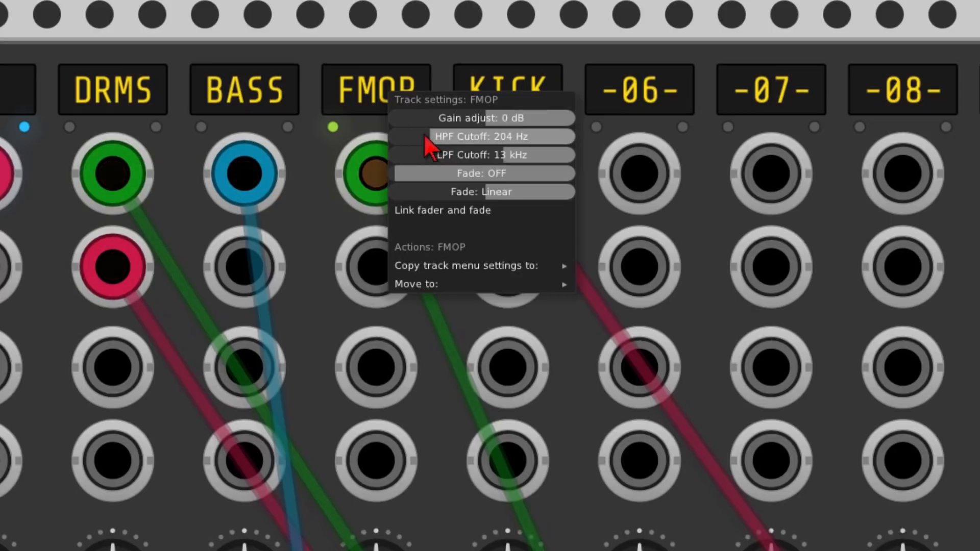
left_click(409, 123)
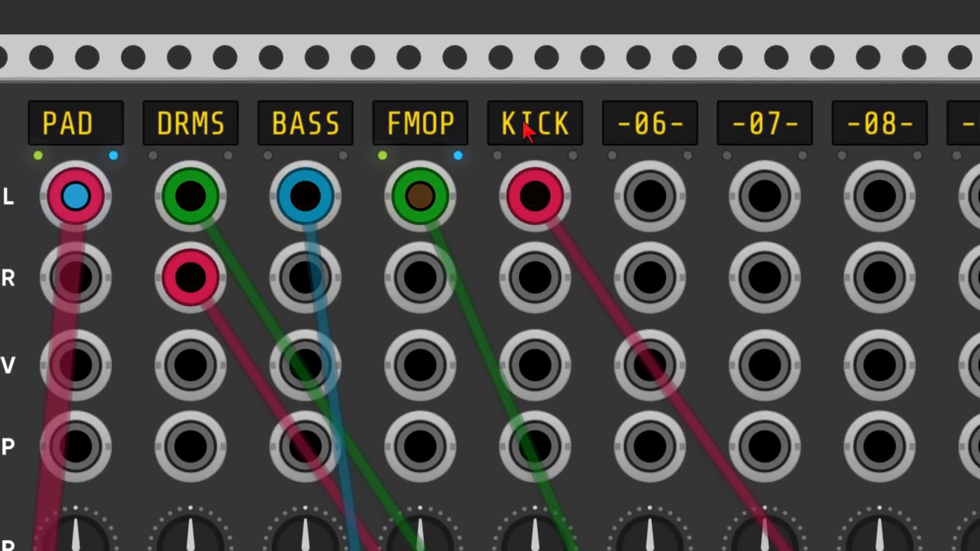
Step: Move the KICK track to the position occupied by BASS on the MixMaster
right_click(526, 132)
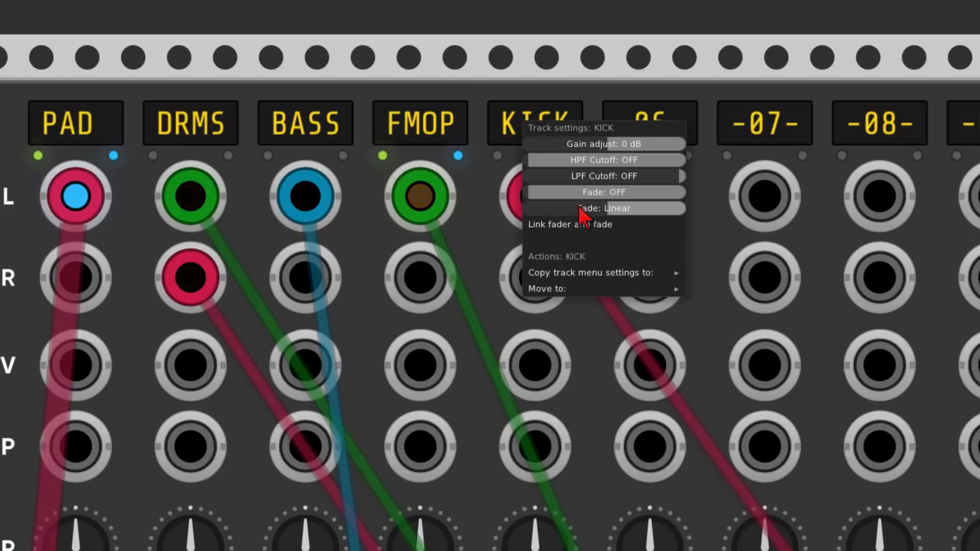
mouse_move(575, 289)
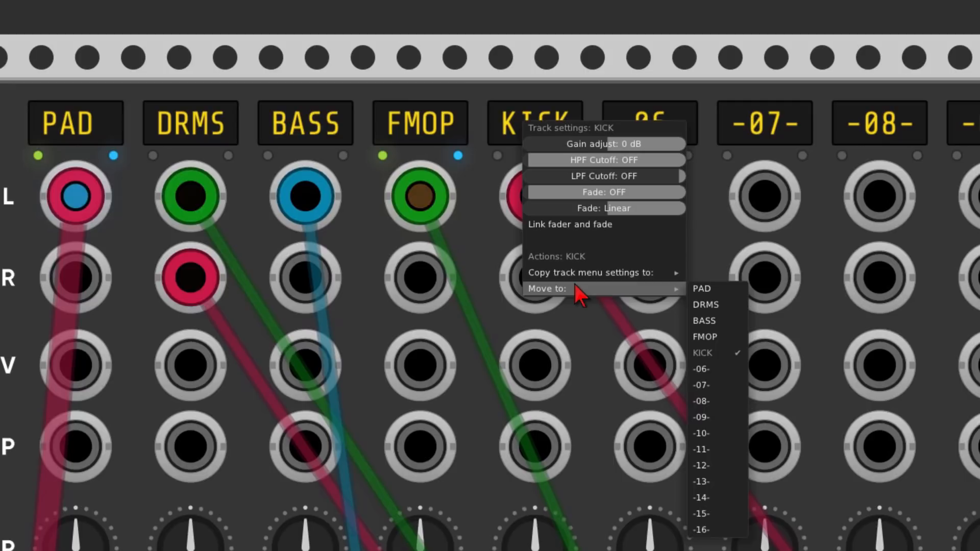
left_click(709, 320)
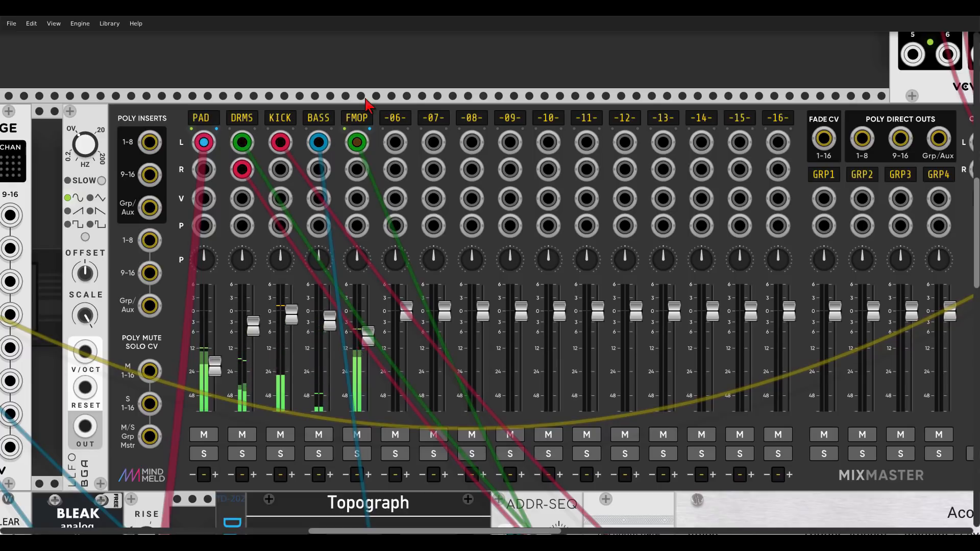
Step: Enable Link fader and fade for the KICK track
scroll(298, 95, "down", 2)
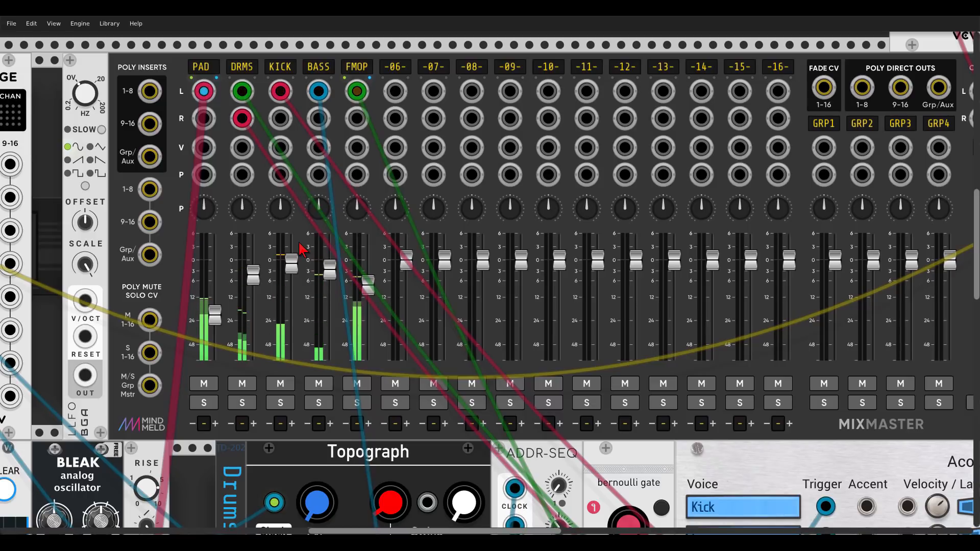
right_click(280, 68)
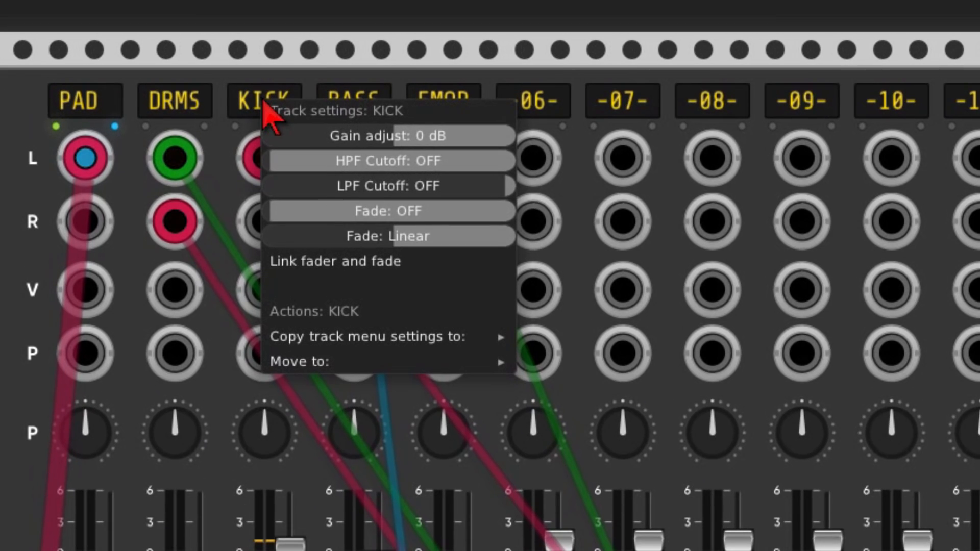
left_click(348, 261)
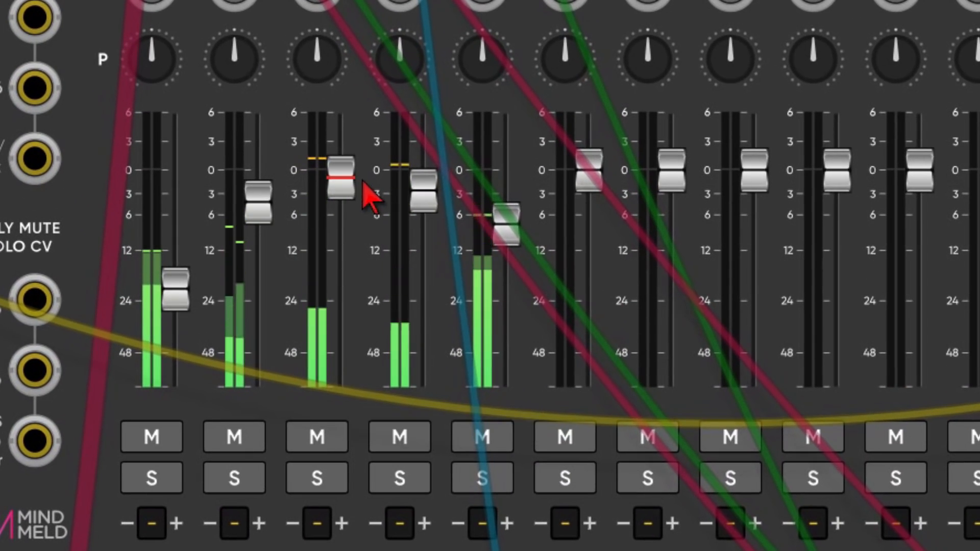
Step: Link the DRMS fader with the KICK fader and move the linked faders together
mouse_move(339, 182)
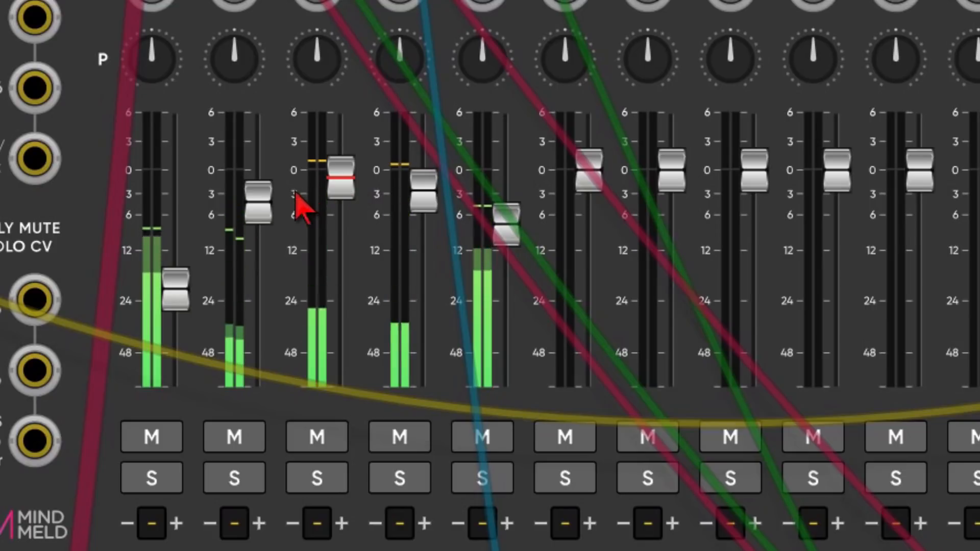
mouse_move(260, 217)
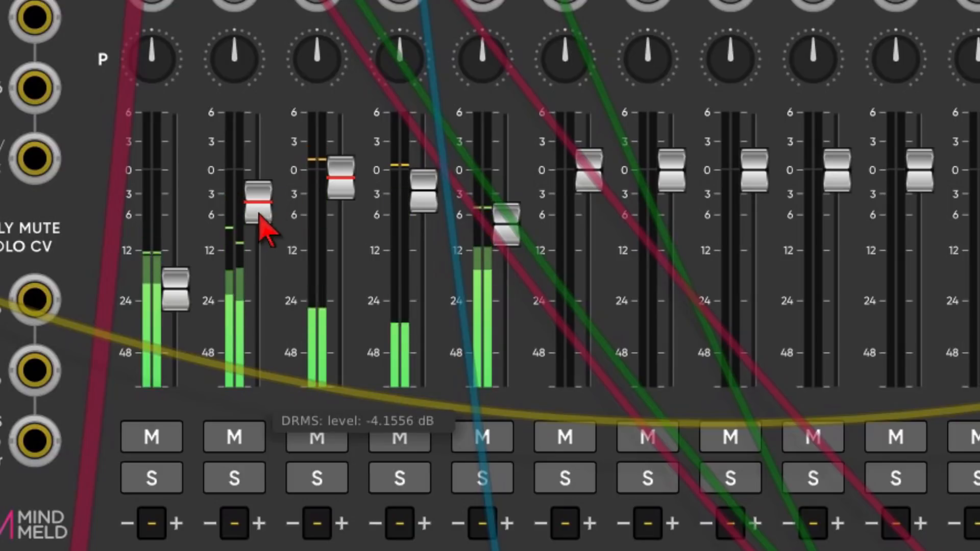
mouse_move(261, 221)
left_mouse_down()
mouse_move(261, 332)
mouse_move(259, 210)
left_mouse_up()
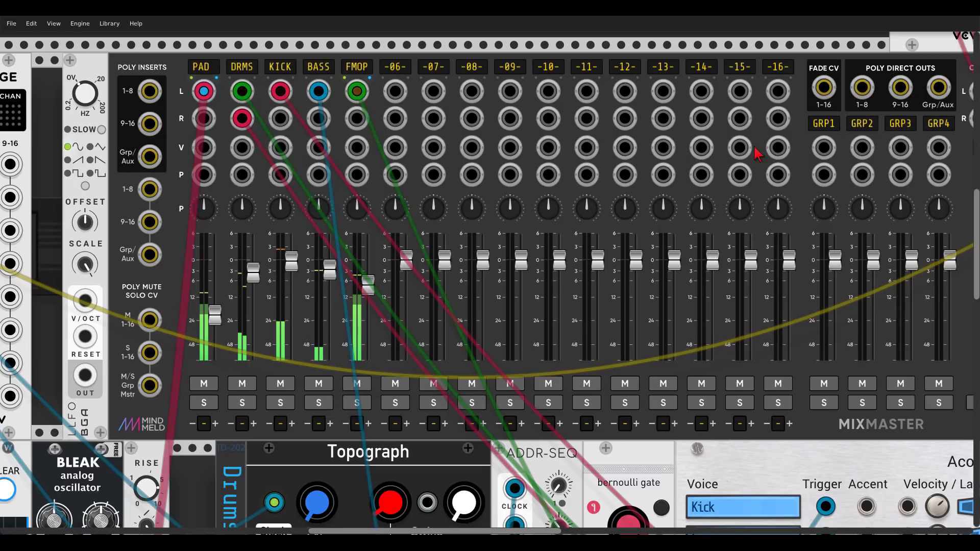
Step: Lower the MixMaster's master fader to about -7 dB
left_click_drag(800, 143, 250, 112)
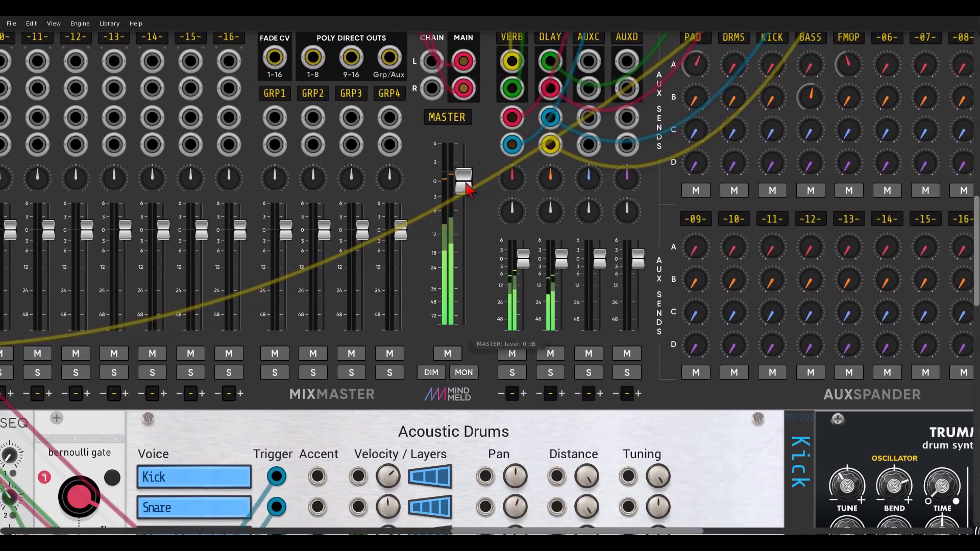
left_click_drag(460, 185, 461, 187)
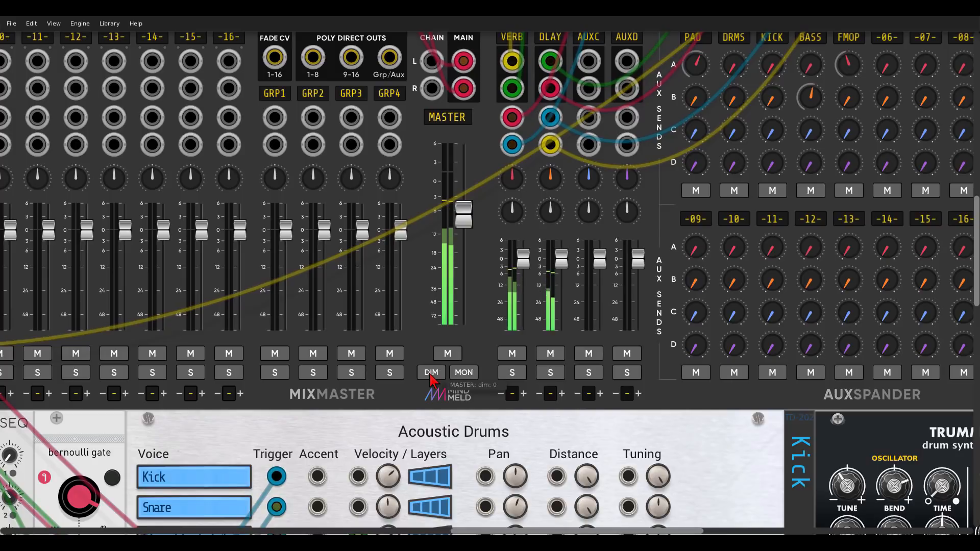
Step: Try the master Dim function, review the dim gain in the master settings, and turn Dim off
right_click(437, 115)
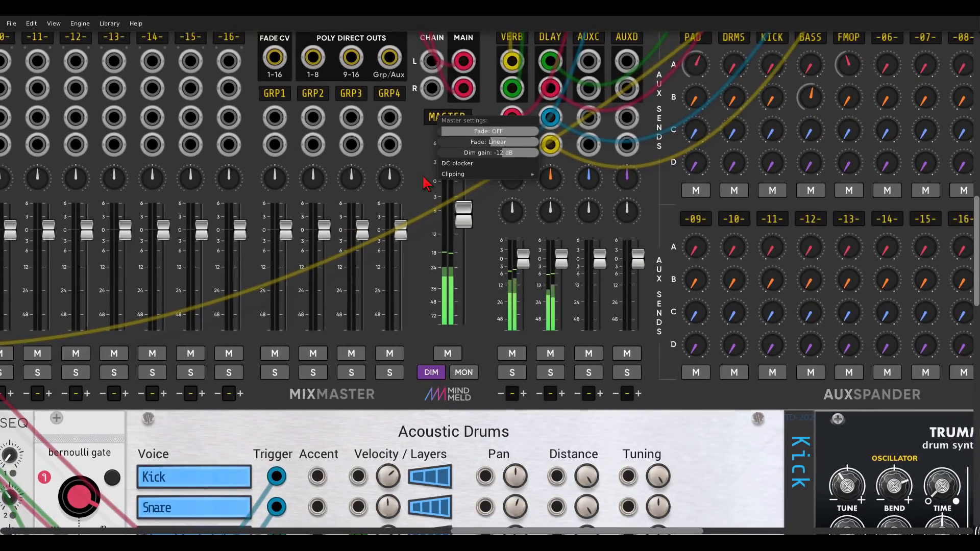
left_click(423, 177)
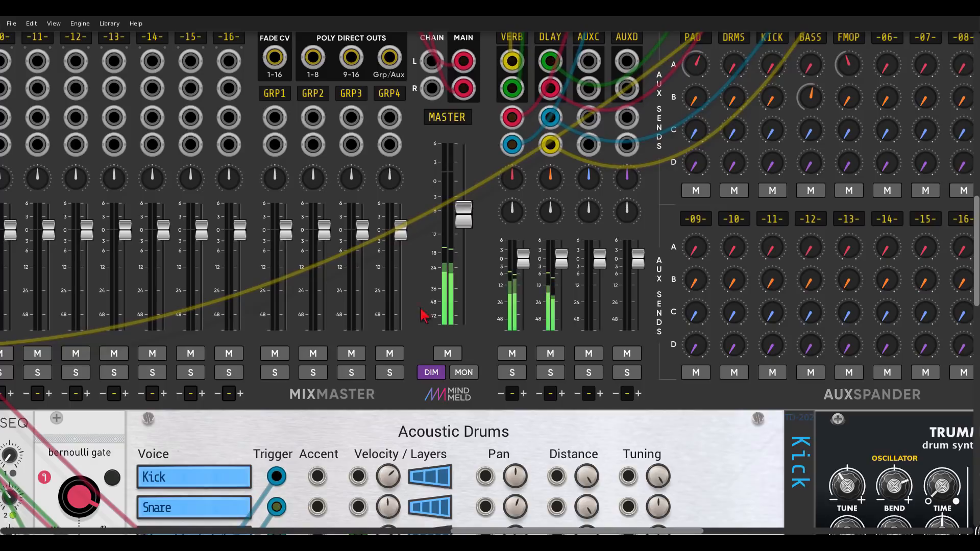
left_click(431, 373)
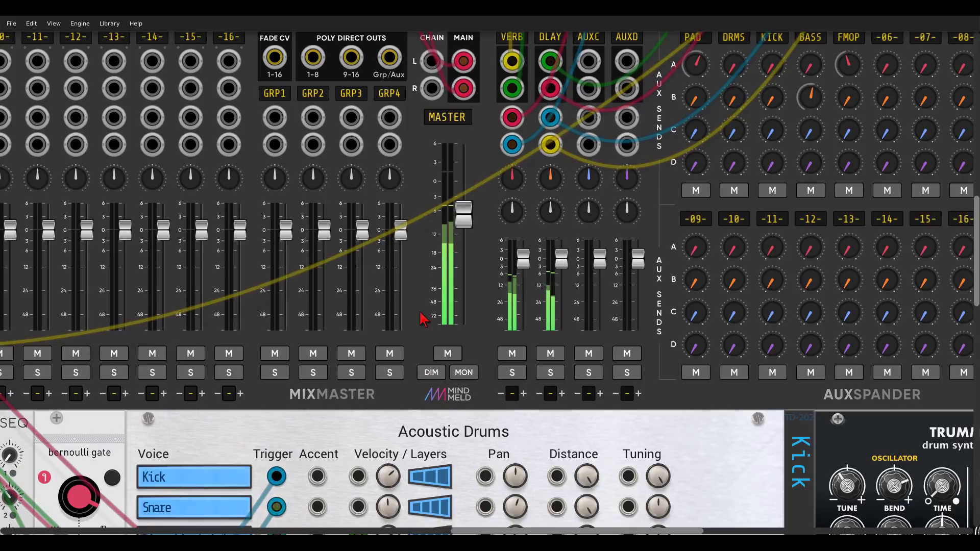
Step: Patch the first manual trigger output through MERGE channel 9 into the M/S Grp Mstr CV input and fire the trigger
scroll(422, 319, "down", 3)
scroll(694, 280, "up", 1)
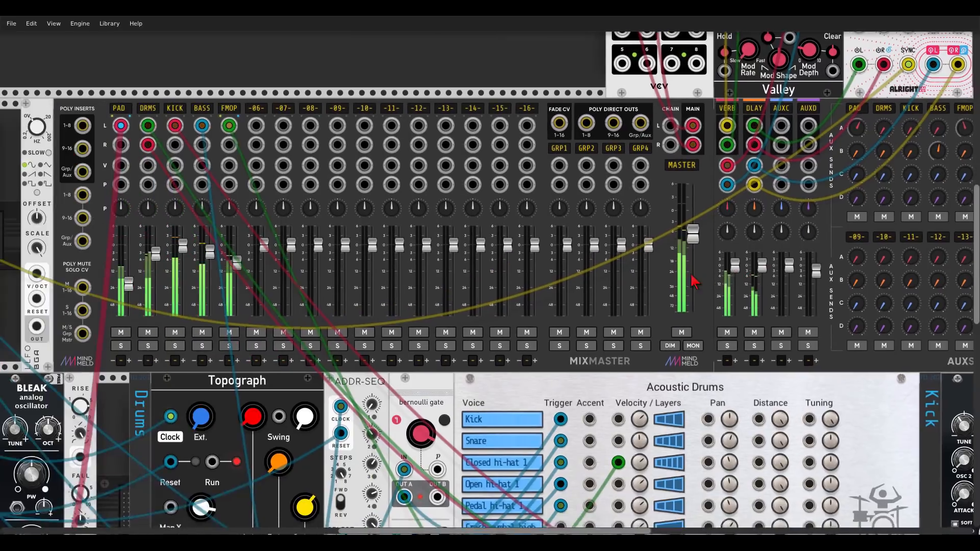
scroll(695, 281, "down", 2)
scroll(258, 85, "up", 2)
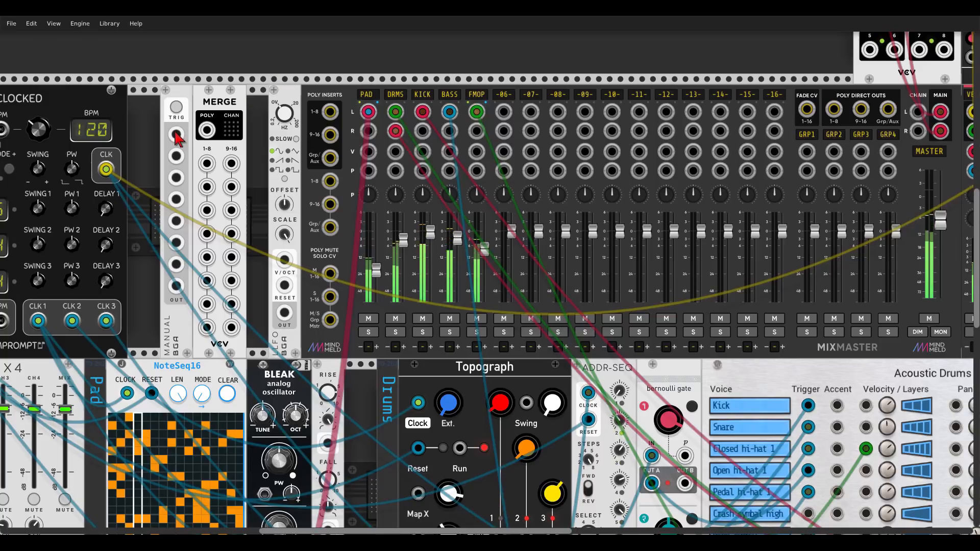
left_click_drag(176, 134, 231, 163)
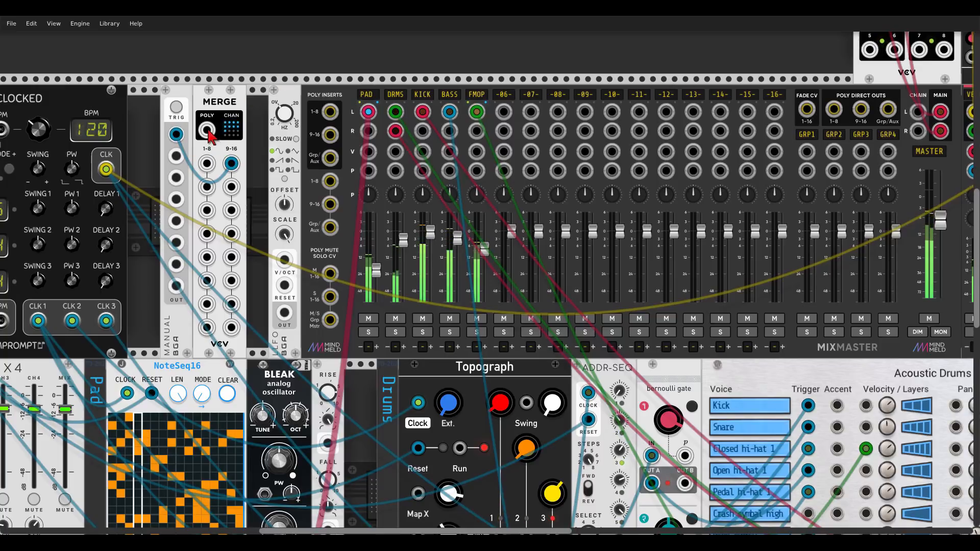
left_click_drag(207, 131, 330, 319)
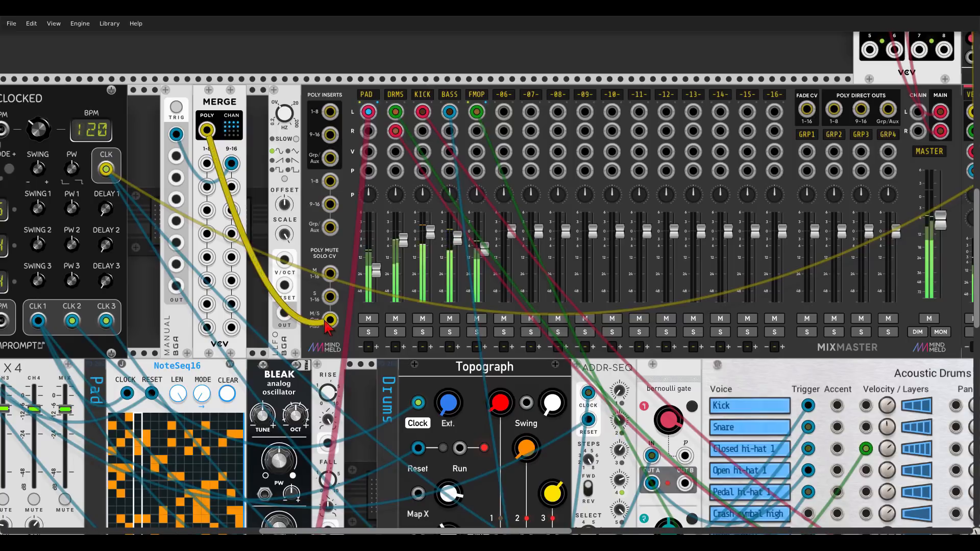
scroll(125, 94, "right", 3)
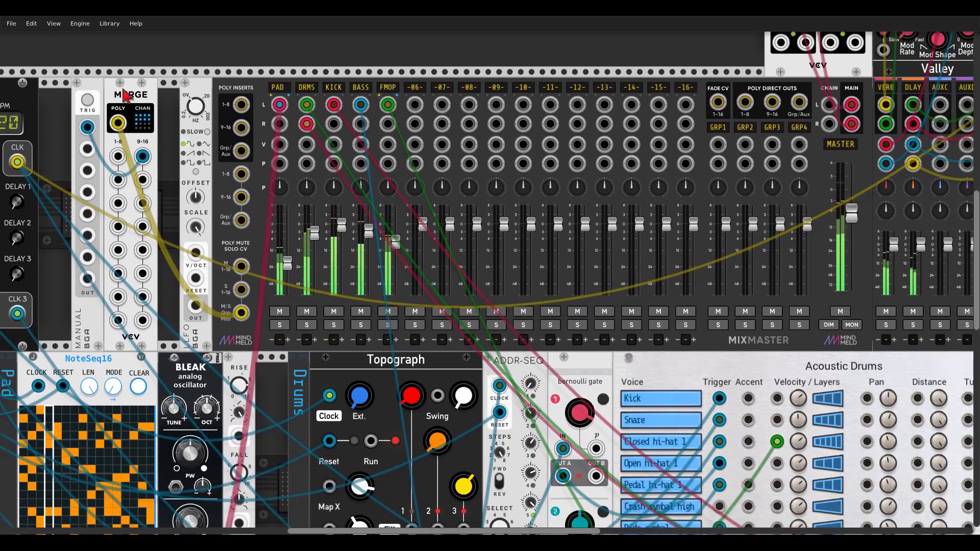
left_click(87, 102)
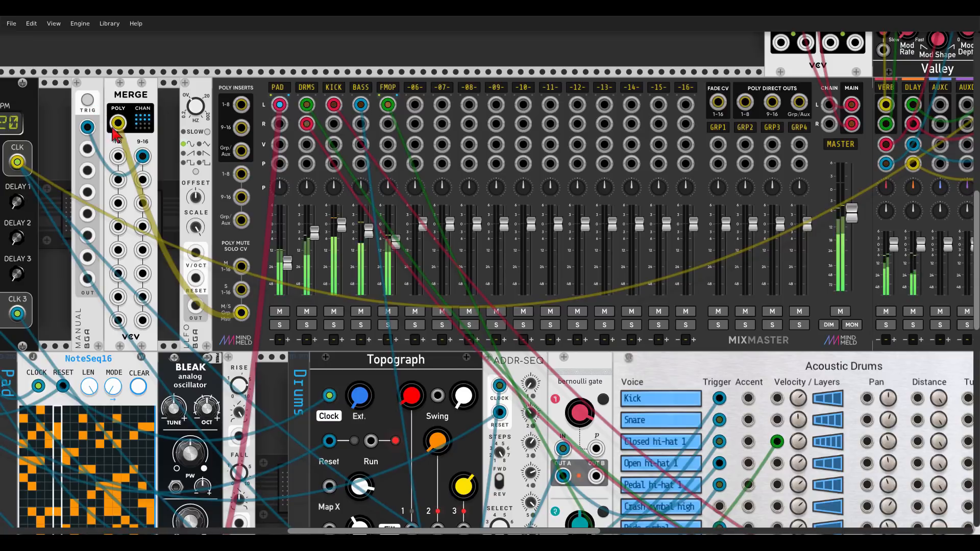
Step: Try the manual trigger on MERGE channel 11, and remove both cables from MERGE
left_click_drag(143, 156, 143, 203)
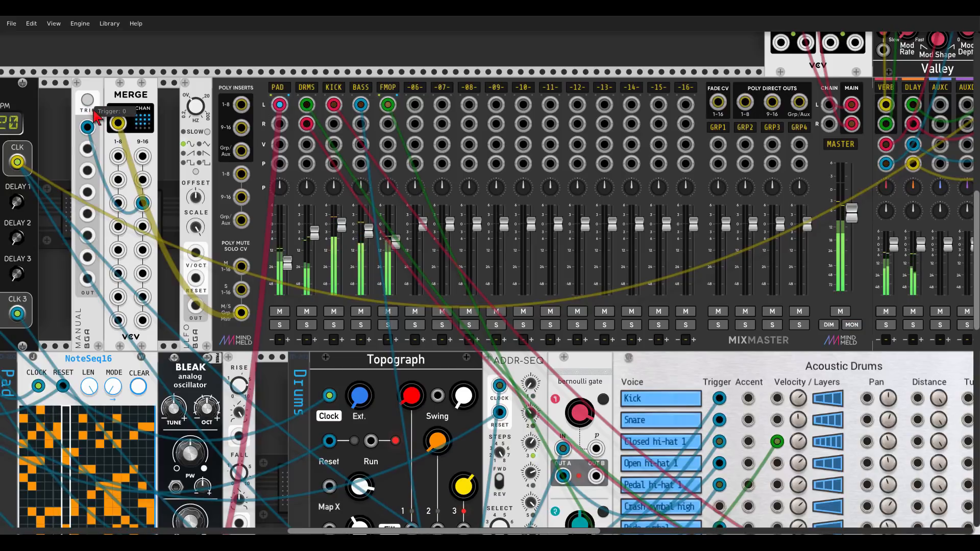
left_click_drag(142, 204, 148, 212)
left_click_drag(118, 123, 122, 130)
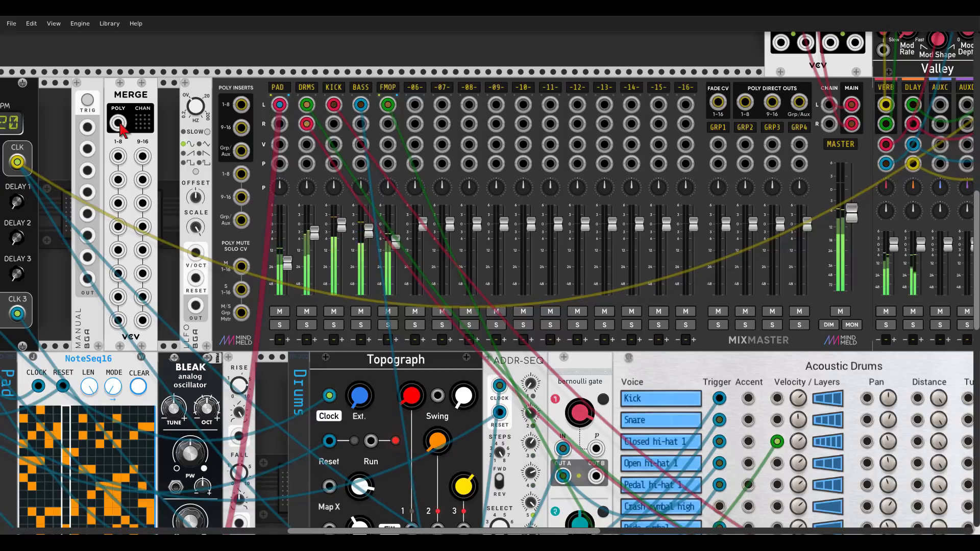
Step: Enable the DC blocker for the master and review its clipping options
left_click_drag(768, 61, 503, 55)
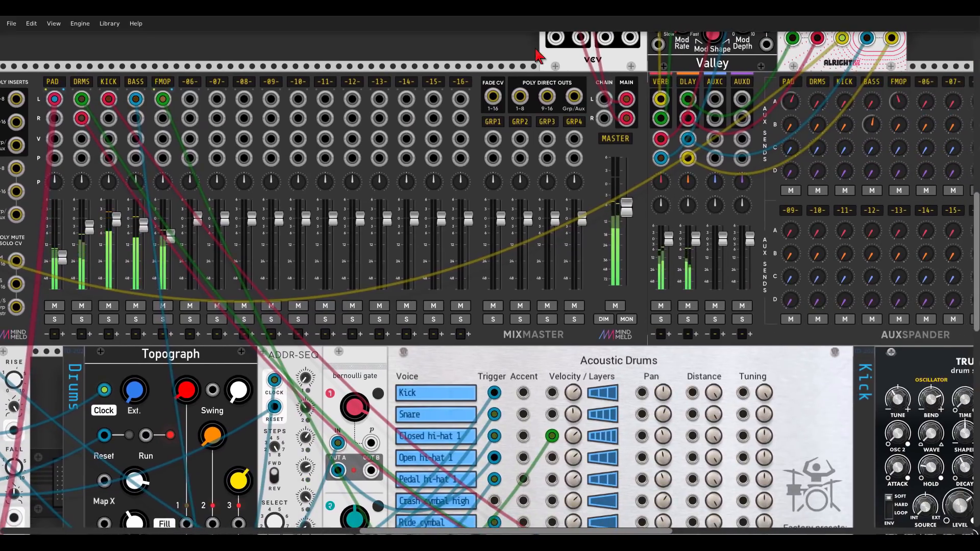
right_click(612, 144)
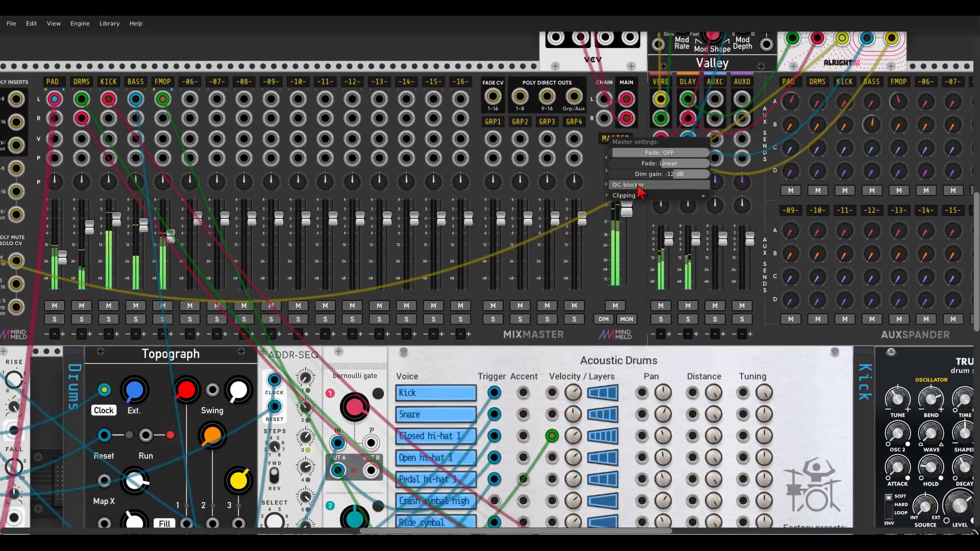
left_click(467, 217)
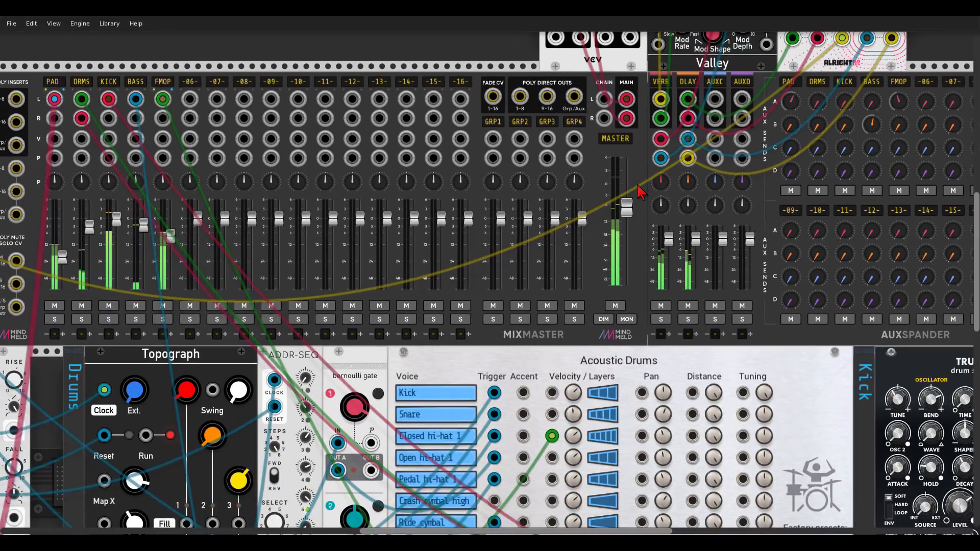
left_click(614, 140)
mouse_move(692, 334)
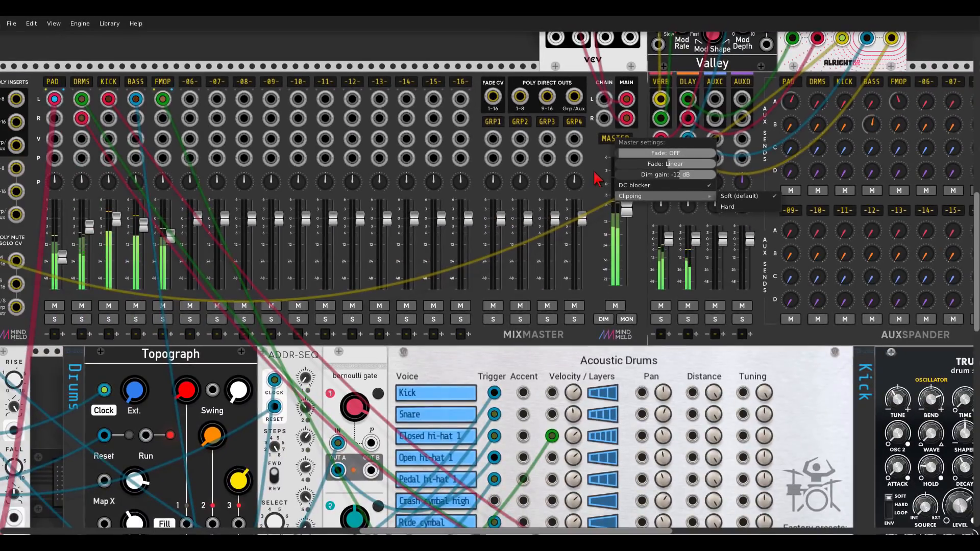
left_click(596, 182)
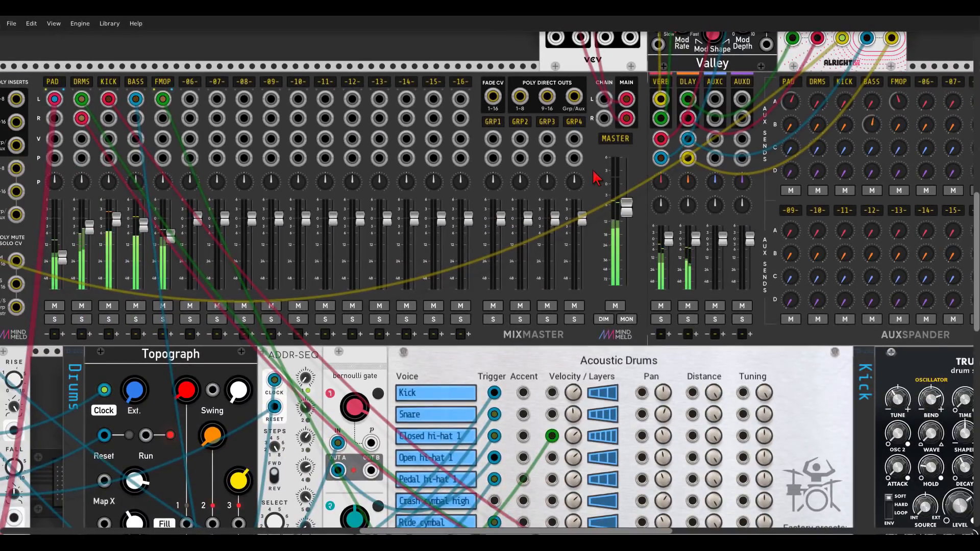
Step: Patch the XFX Wave's stereo outputs into the L and R inputs of MixMaster track 6 and label the track SOLO
scroll(597, 181, "down", 1)
scroll(597, 181, "down", 3)
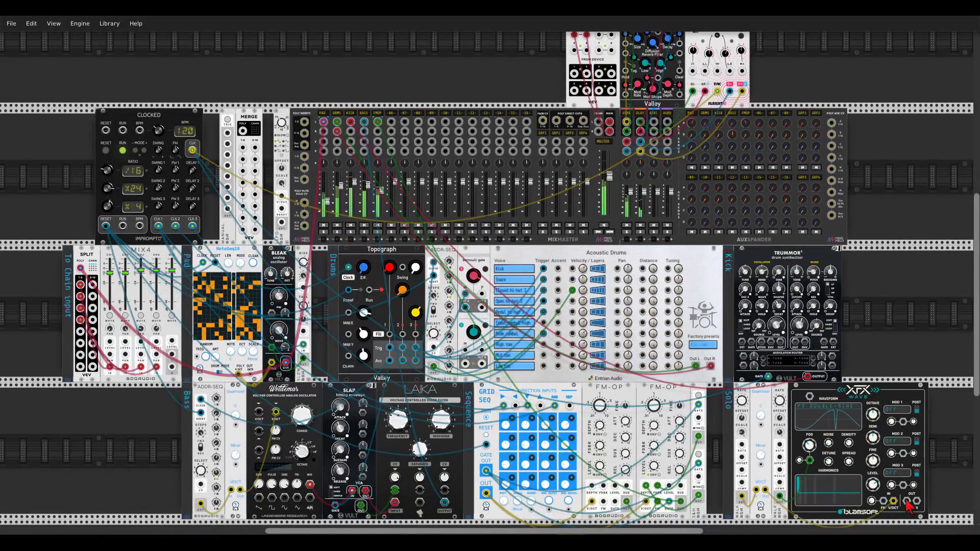
mouse_move(905, 502)
left_mouse_down()
mouse_move(863, 485)
mouse_move(562, 266)
mouse_move(390, 122)
mouse_move(875, 498)
mouse_move(916, 500)
left_mouse_up()
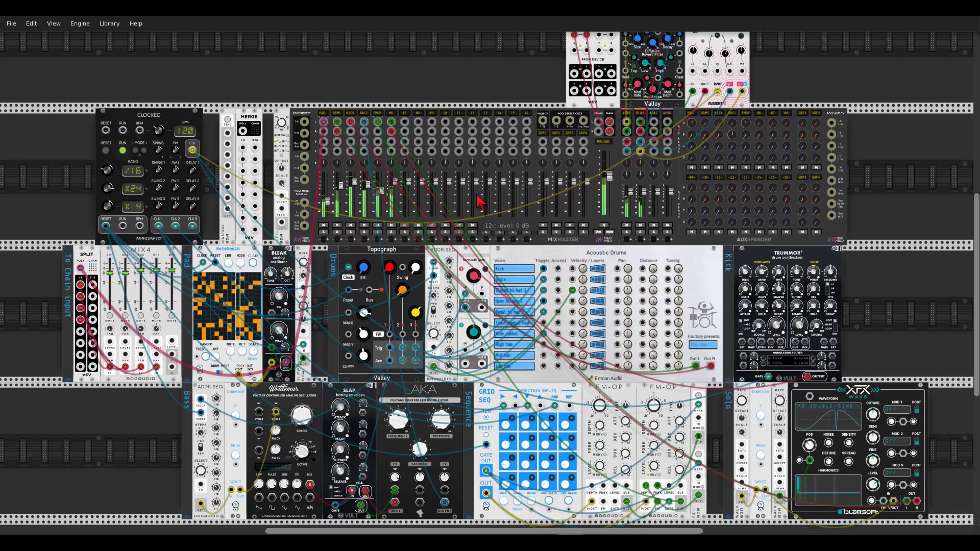
scroll(391, 97, "up", 3)
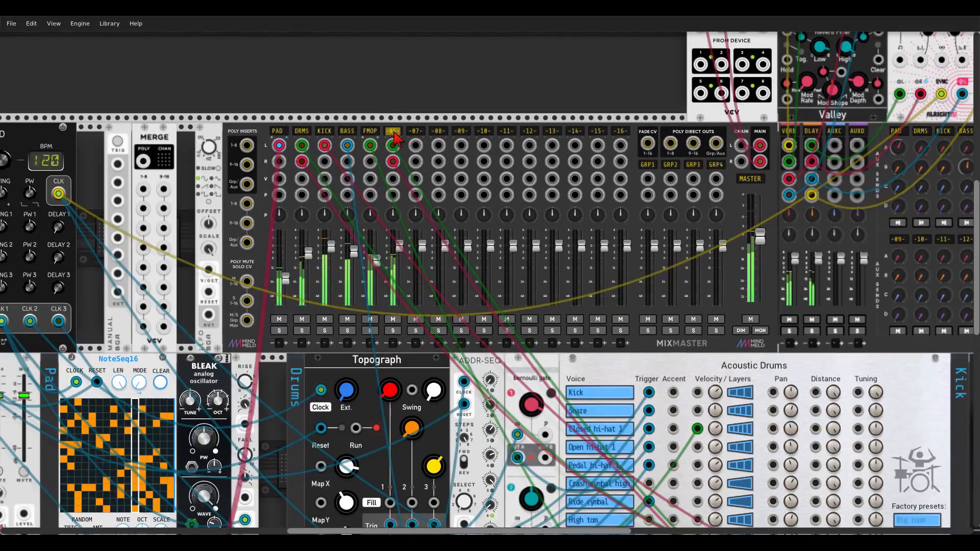
type("SOLO")
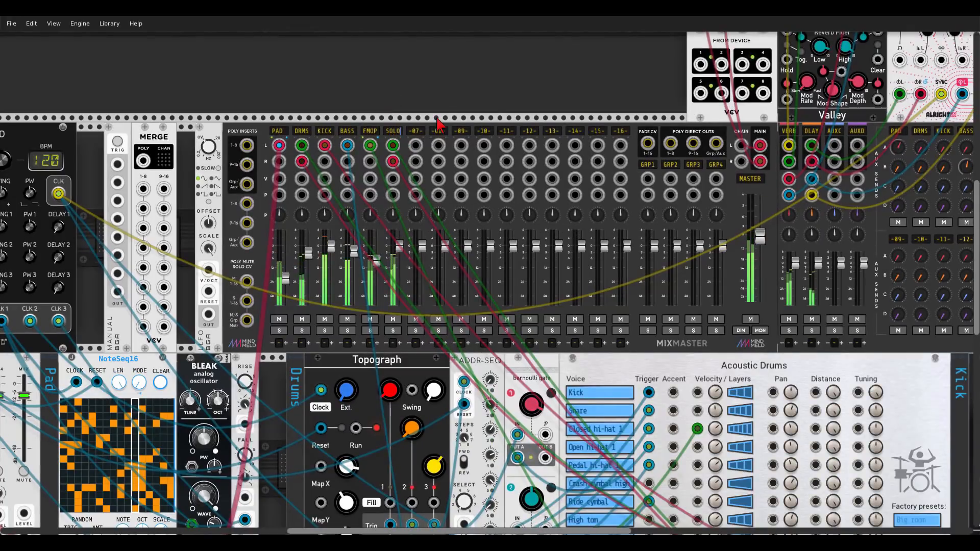
Step: Raise the SOLO track's VERB and DLAY sends on the AuxSpander
scroll(433, 102, "right", 10)
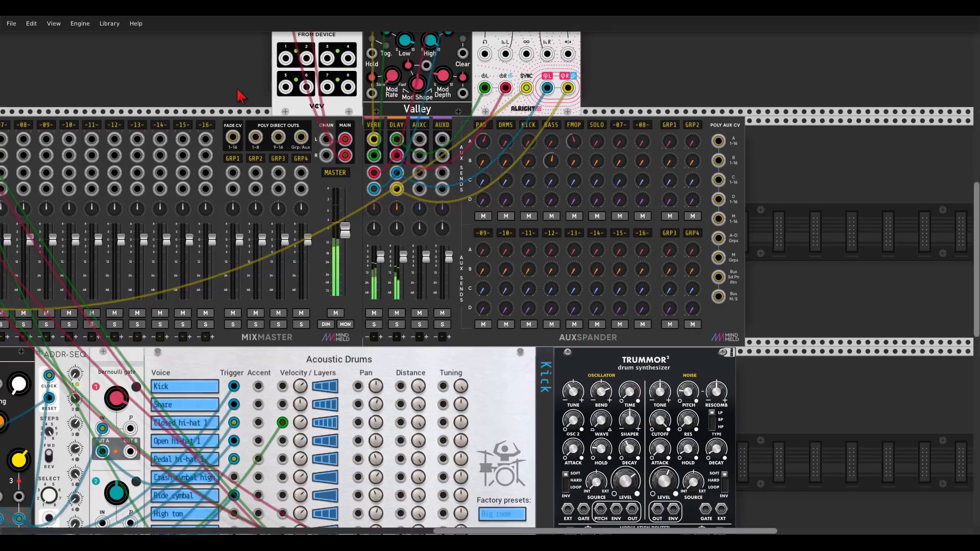
scroll(241, 95, "right", 1)
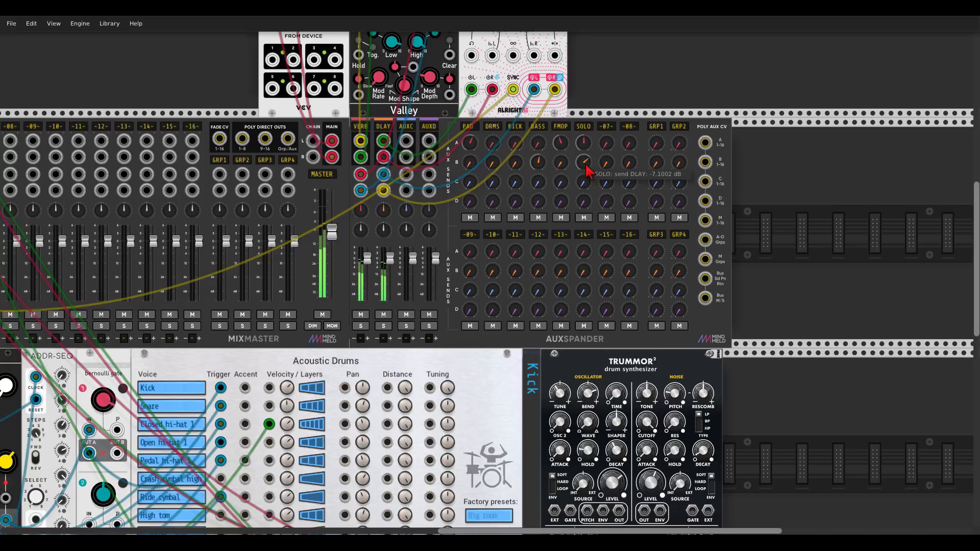
left_click_drag(586, 164, 584, 159)
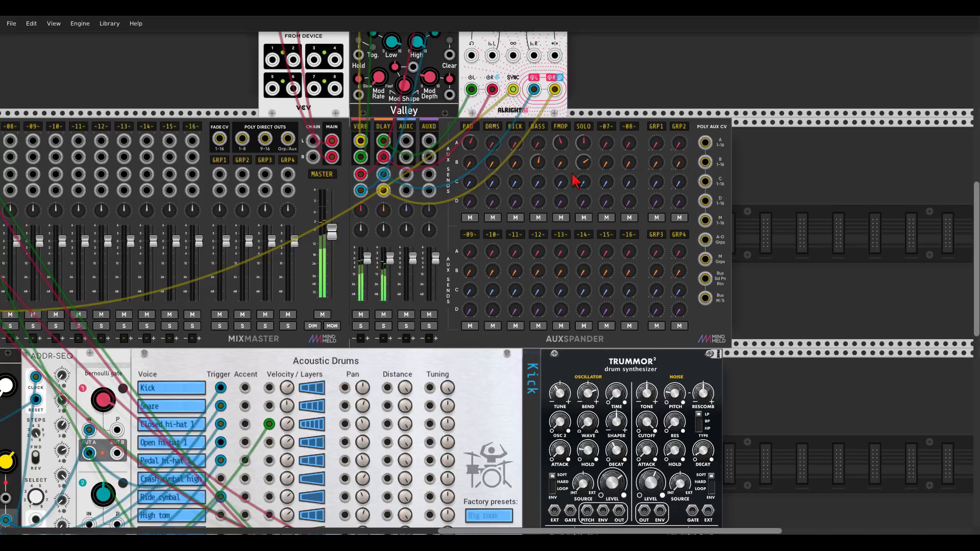
Step: Check the Parameter tooltips option in the view settings and leave it enabled
left_click_drag(167, 106, 428, 86)
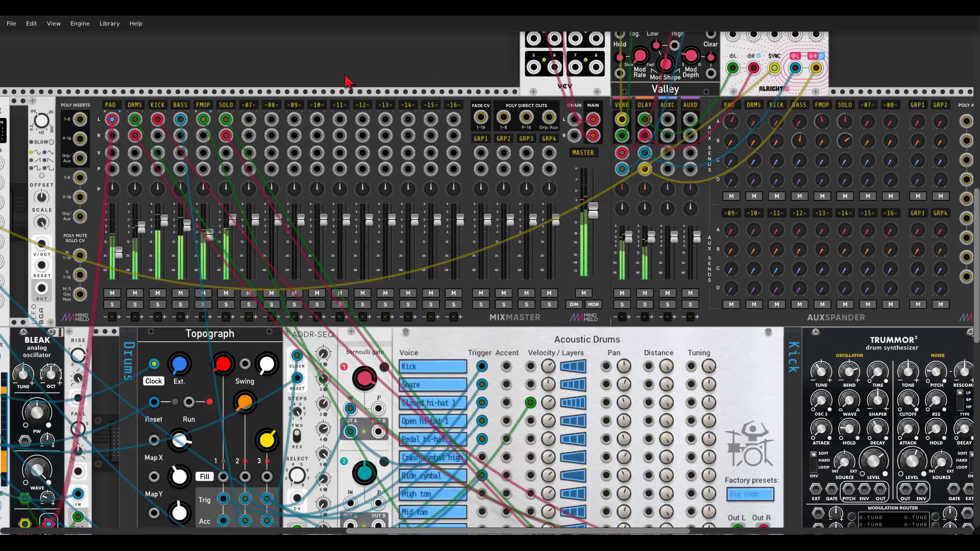
scroll(300, 153, "down", 2)
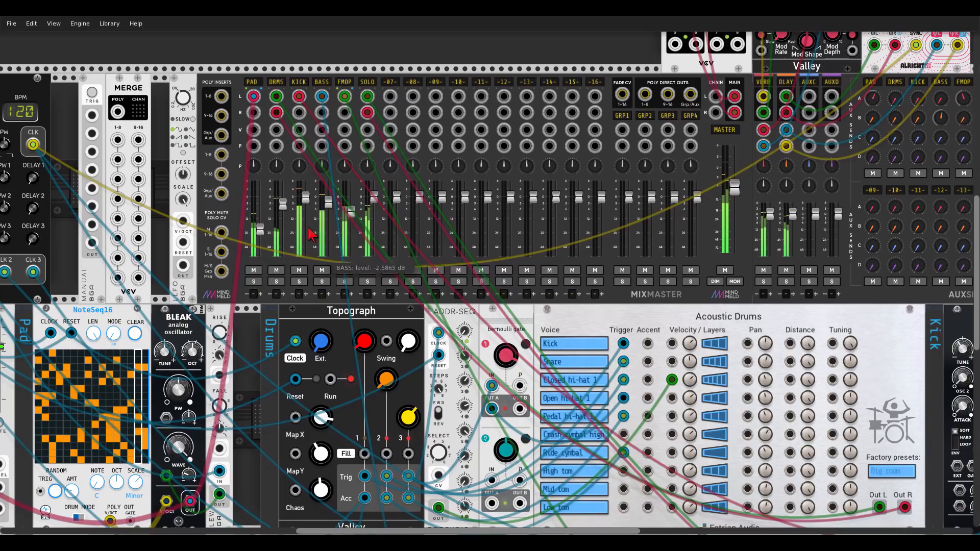
scroll(303, 254, "up", 3)
scroll(302, 254, "up", 2)
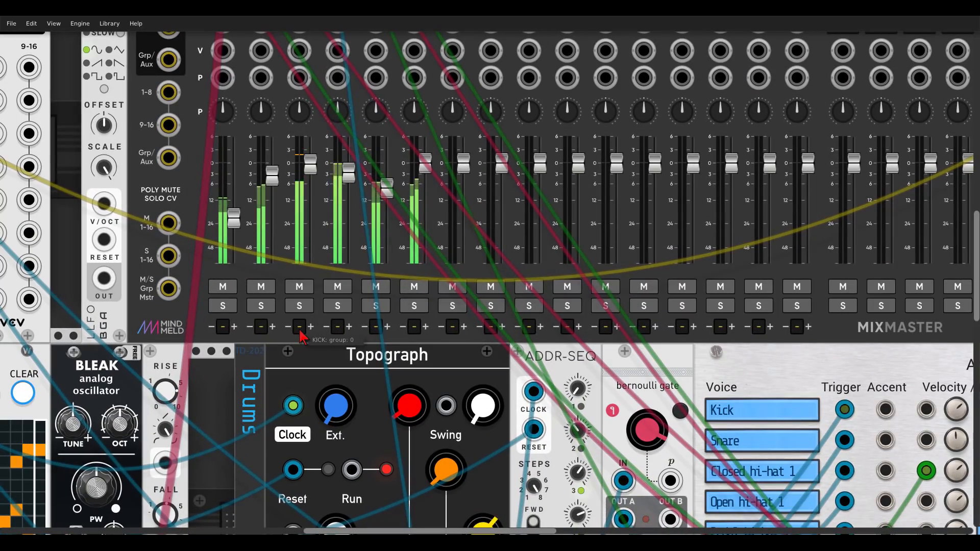
left_click(51, 24)
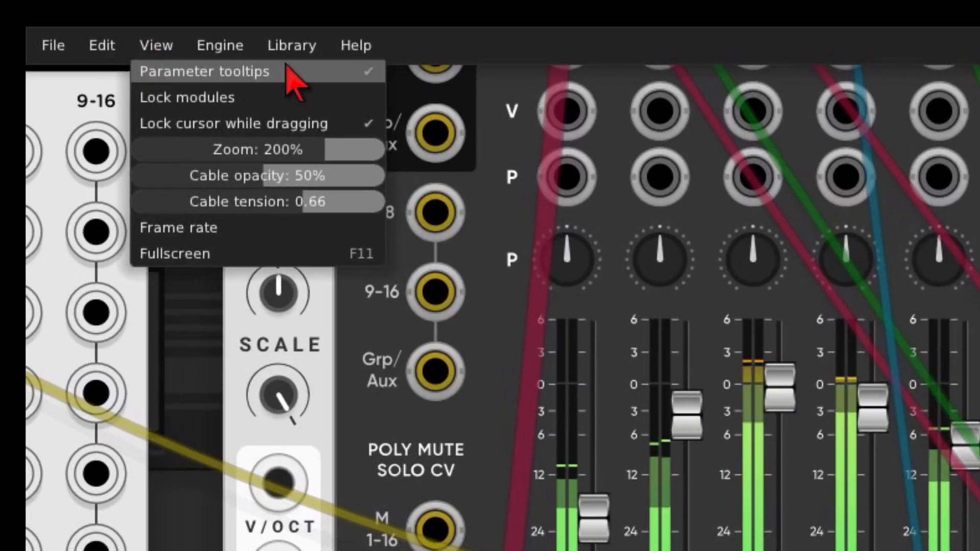
left_click(501, 41)
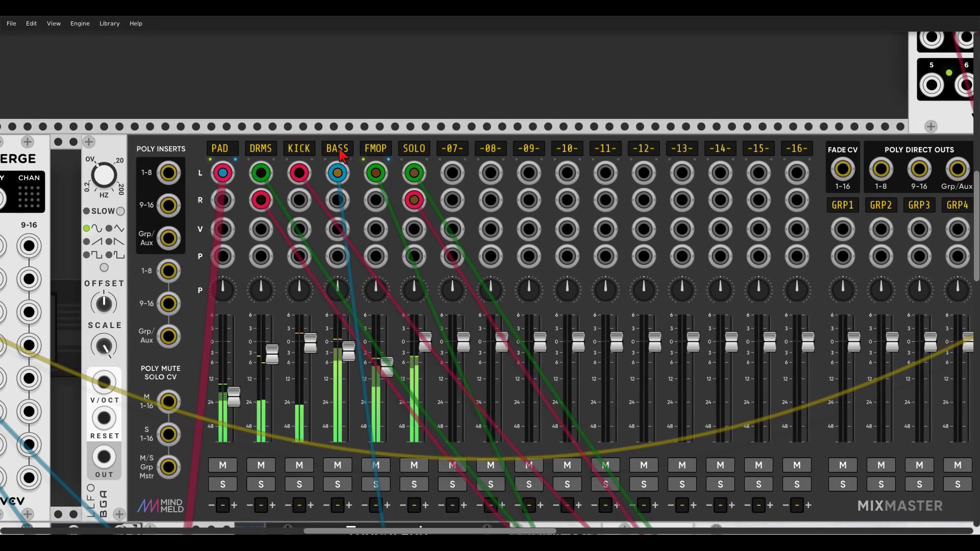
Step: Assign the KICK and DRMS tracks to group 1 on MixMaster
scroll(296, 286, "down", 5)
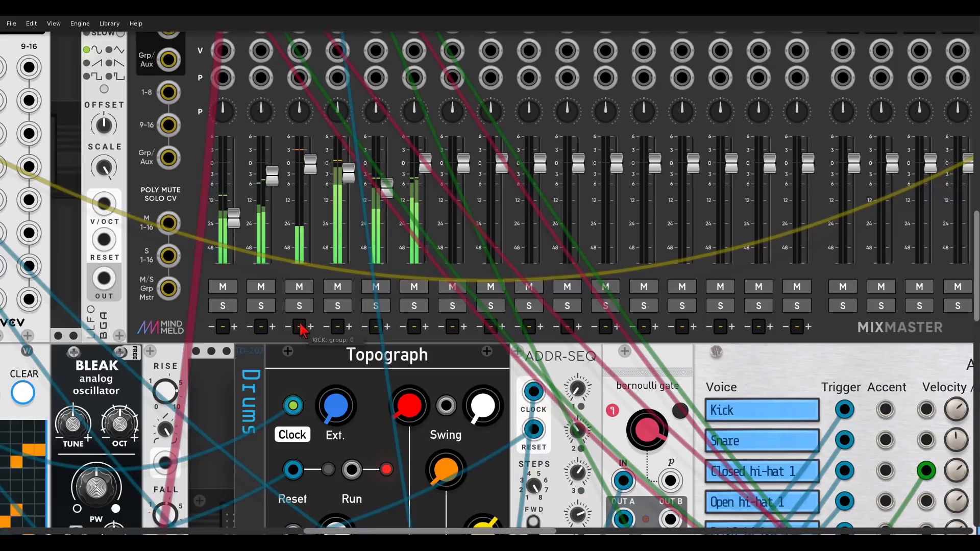
left_click(311, 327)
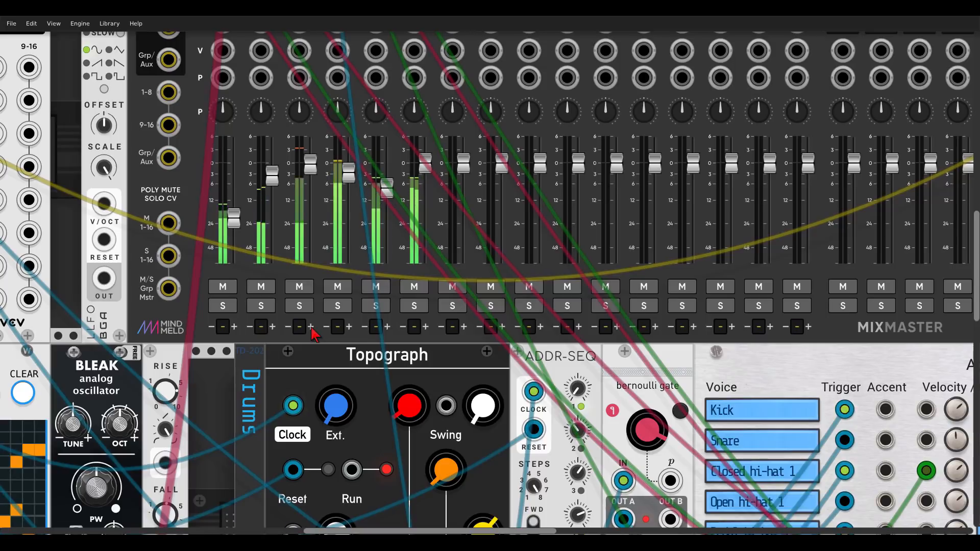
left_click(310, 327)
left_click(311, 327)
left_click(311, 327)
left_click(311, 327)
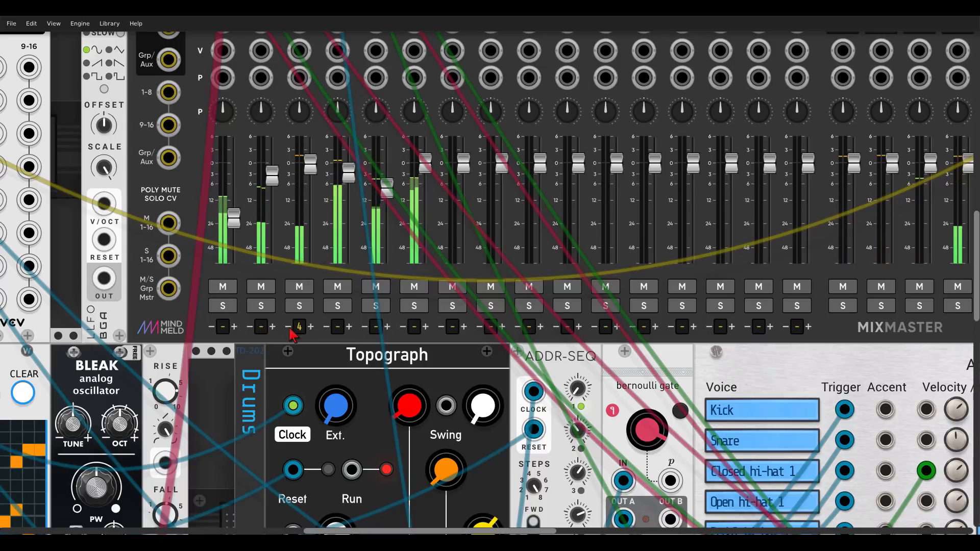
left_click(311, 327)
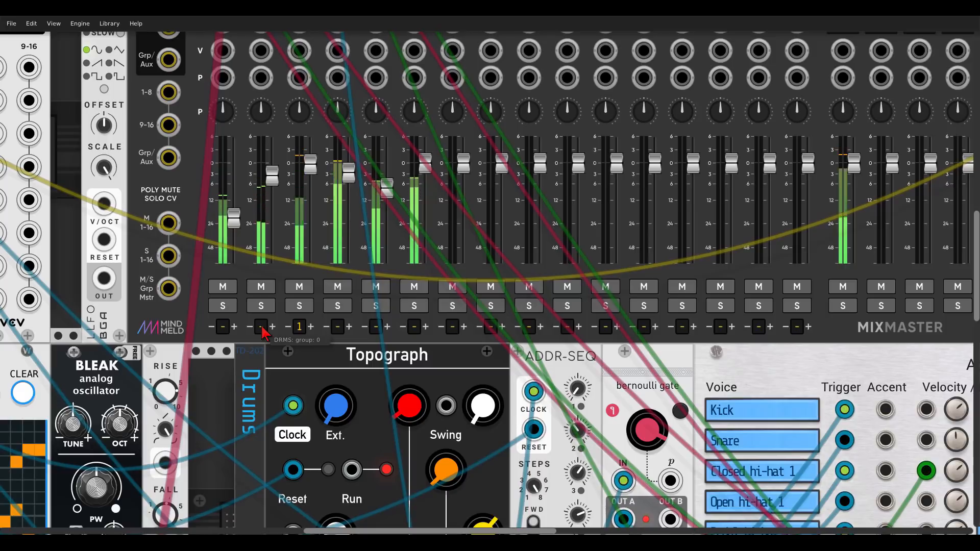
left_click_drag(263, 332, 263, 327)
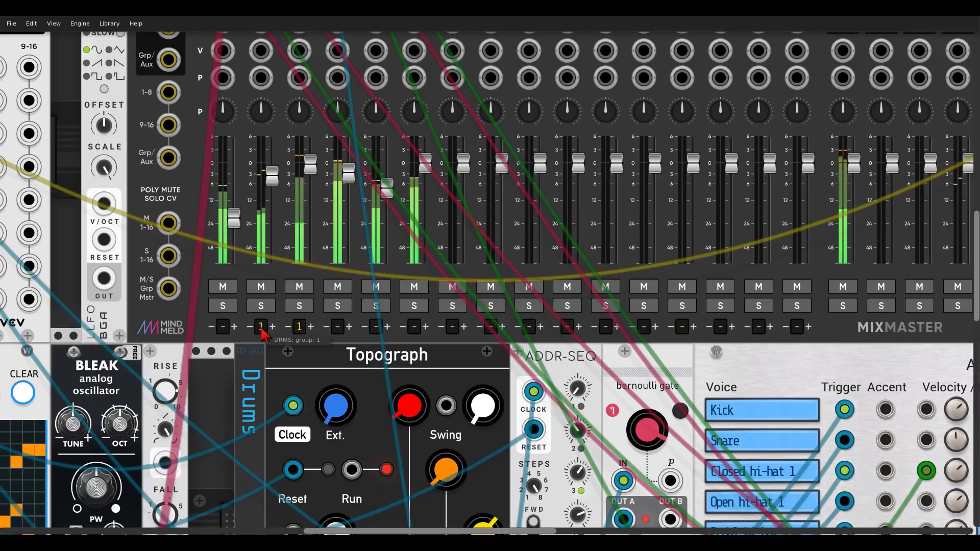
Step: Search the module browser for "debr", add Vult's Debriatus, and place it directly after the Chronoblob delay
scroll(849, 328, "right", 10)
scroll(849, 328, "up", 2)
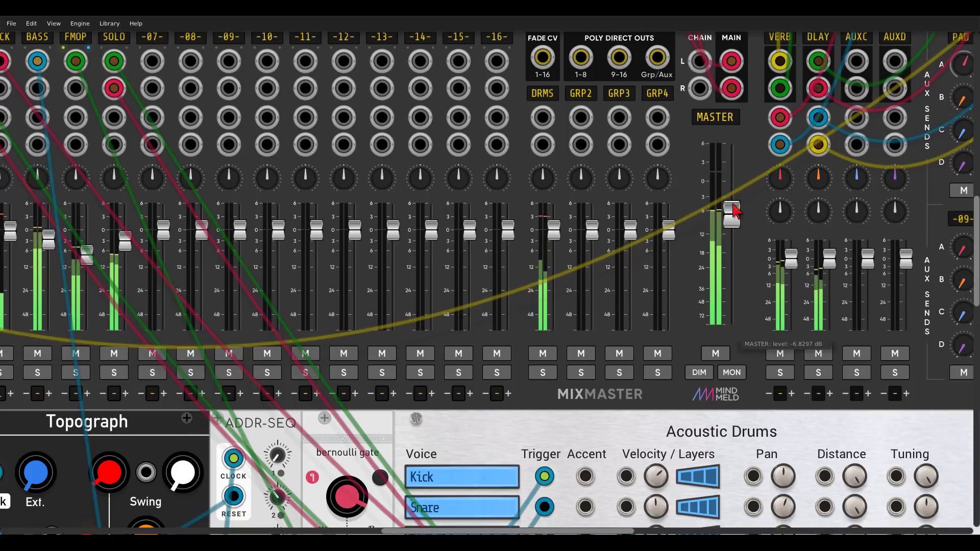
scroll(735, 210, "up", 5)
scroll(735, 210, "up", 1)
right_click(531, 165)
type("debr")
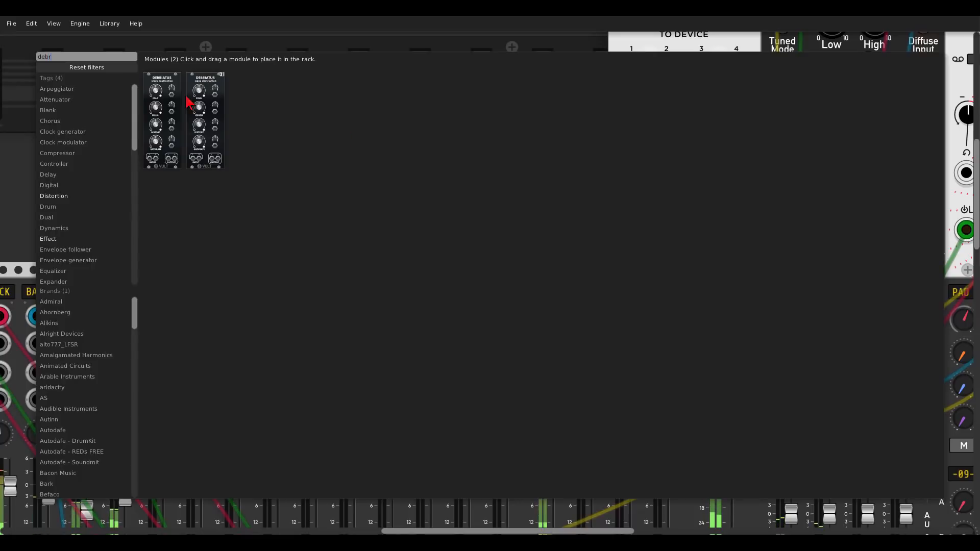
left_click_drag(188, 100, 564, 87)
scroll(448, 150, "up", 1)
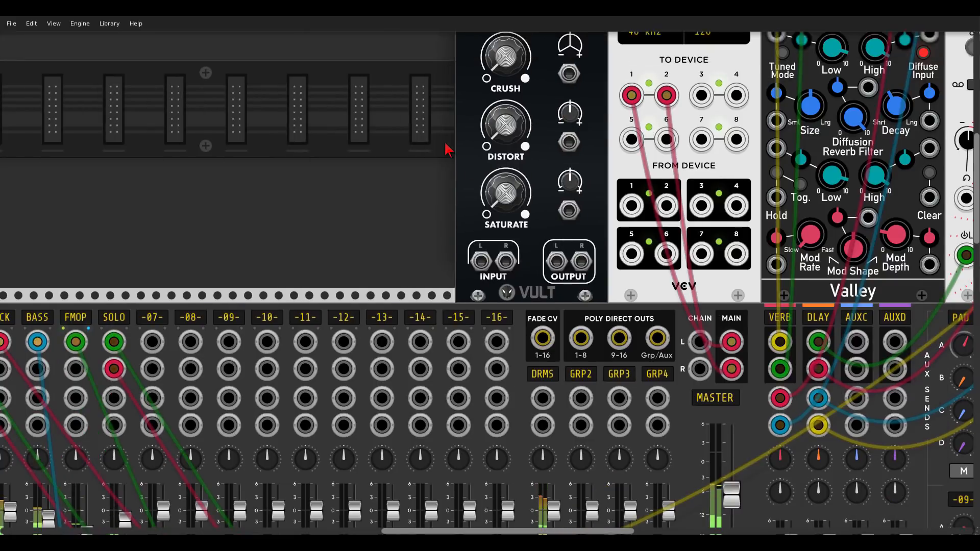
left_click_drag(448, 150, 262, 130)
scroll(263, 130, "up", 3)
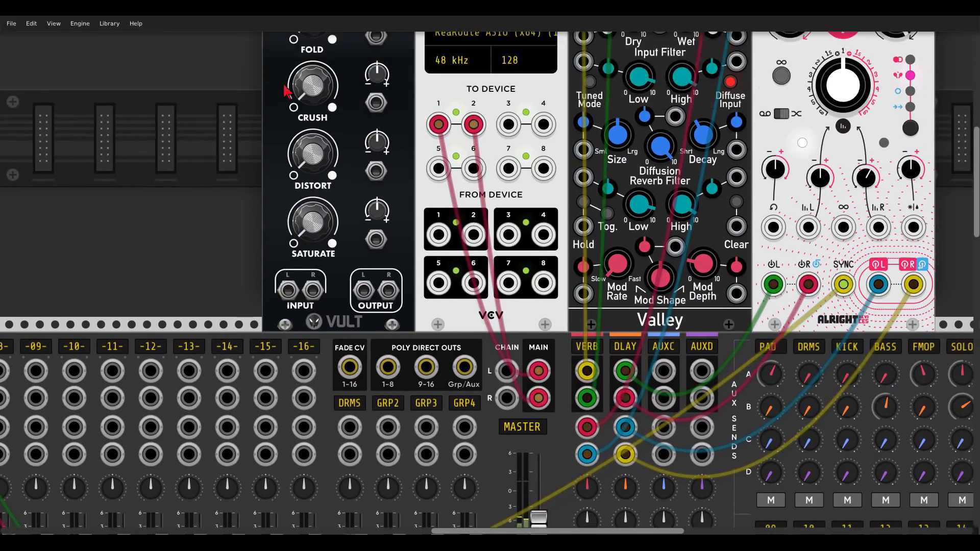
left_click_drag(281, 117, 526, 56)
Step: Patch the AUXC stereo send into Debriatus's inputs and its outputs back to the AUXC returns, labelling the aux STRN
left_click_drag(962, 291, 664, 371)
left_click_drag(232, 338, 234, 369)
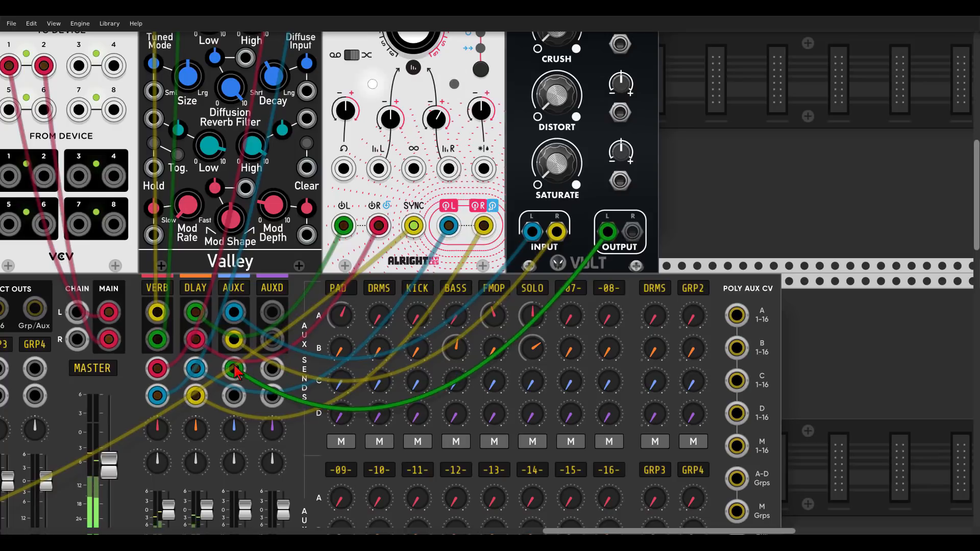
left_click_drag(632, 232, 234, 396)
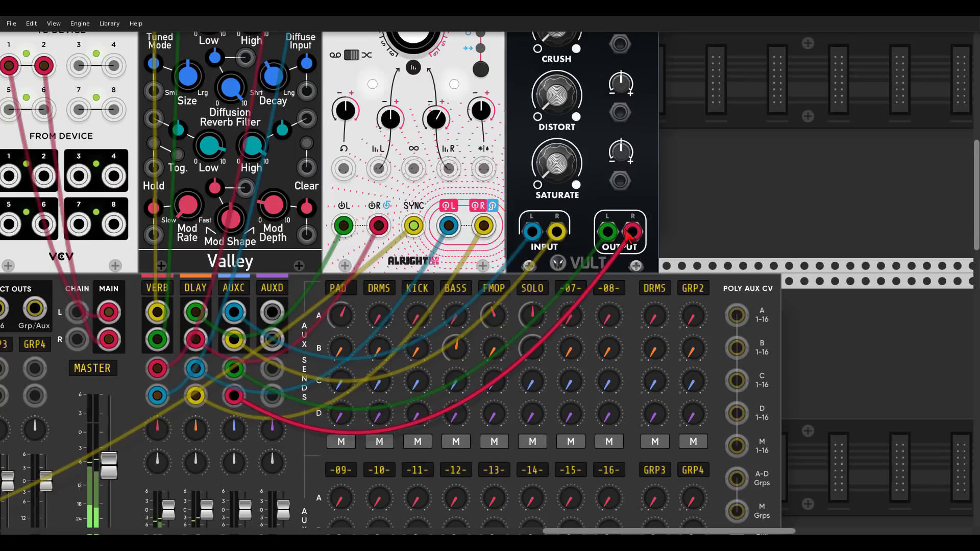
left_click(240, 289)
type("STRN")
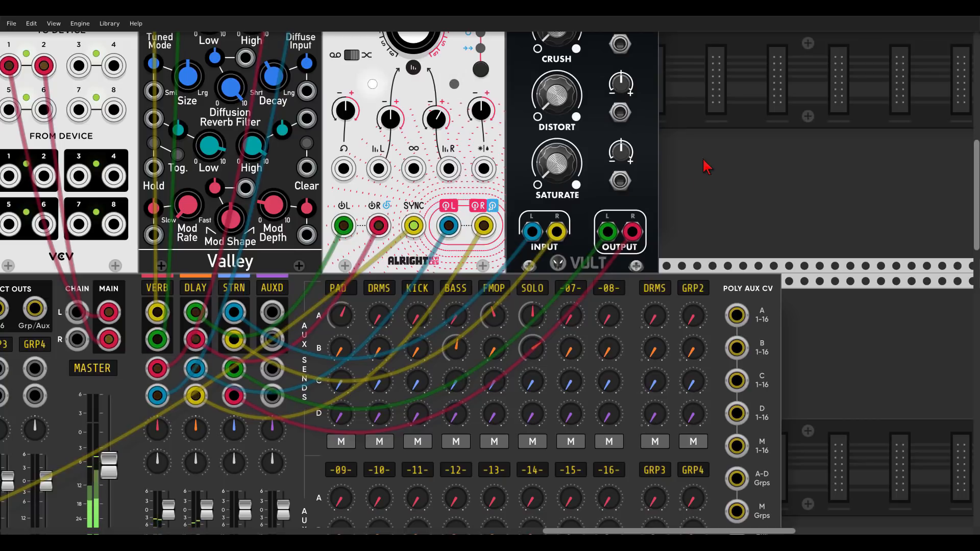
Step: Raise the Saturate and Fold amounts on Debriatus
left_click_drag(557, 164, 557, 153)
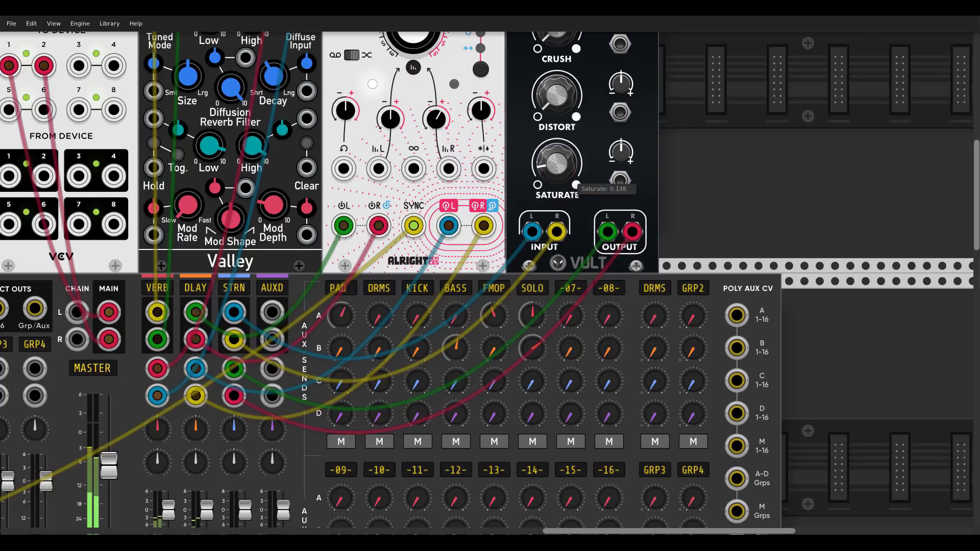
scroll(576, 153, "up", 3)
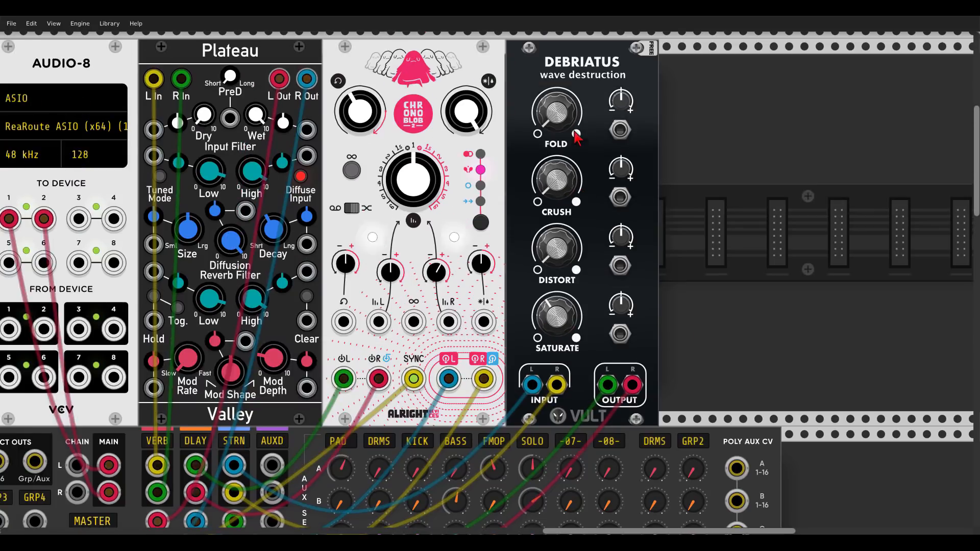
left_click_drag(557, 115, 556, 106)
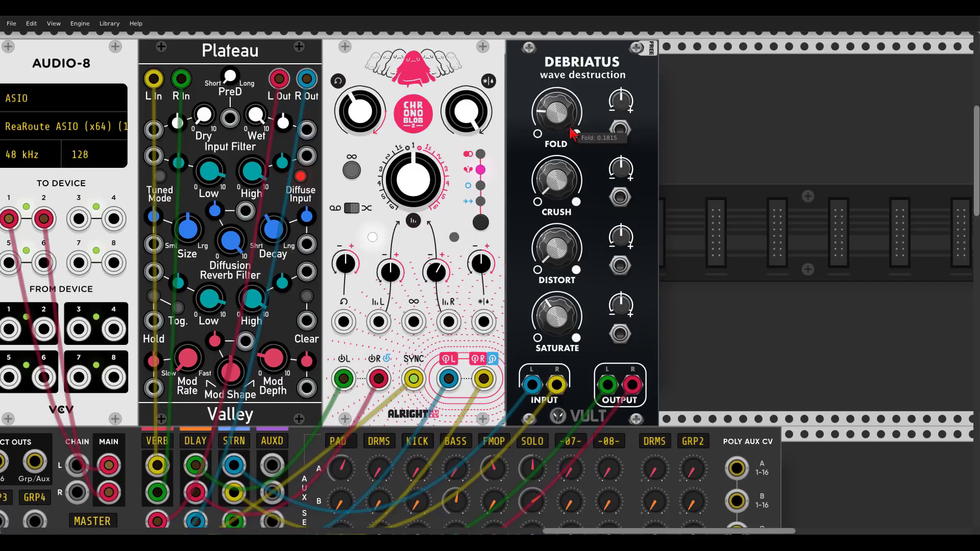
Step: Raise the DRMS group's STRN send on the AuxSpander to about -22 dB
scroll(688, 221, "down", 2)
scroll(688, 221, "down", 3)
scroll(733, 218, "down", 1)
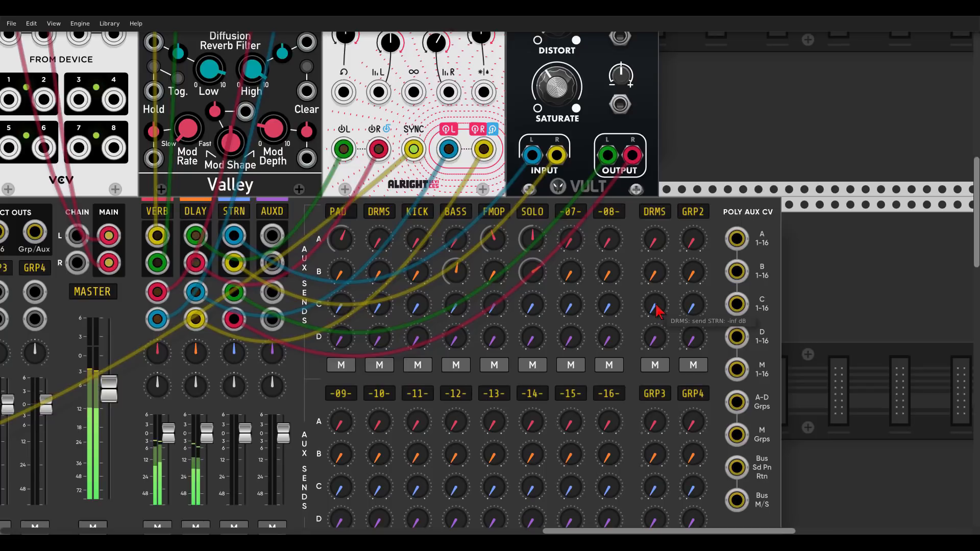
left_click_drag(656, 308, 656, 298)
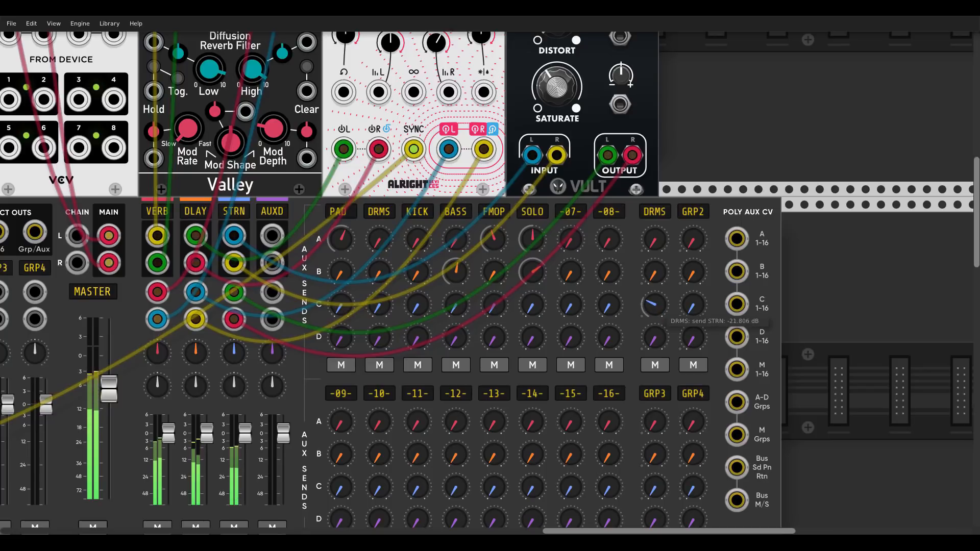
Step: Solo the DRMS group and raise its STRN send to about -11.7 dB
scroll(700, 160, "down", 3)
scroll(700, 159, "left", 5)
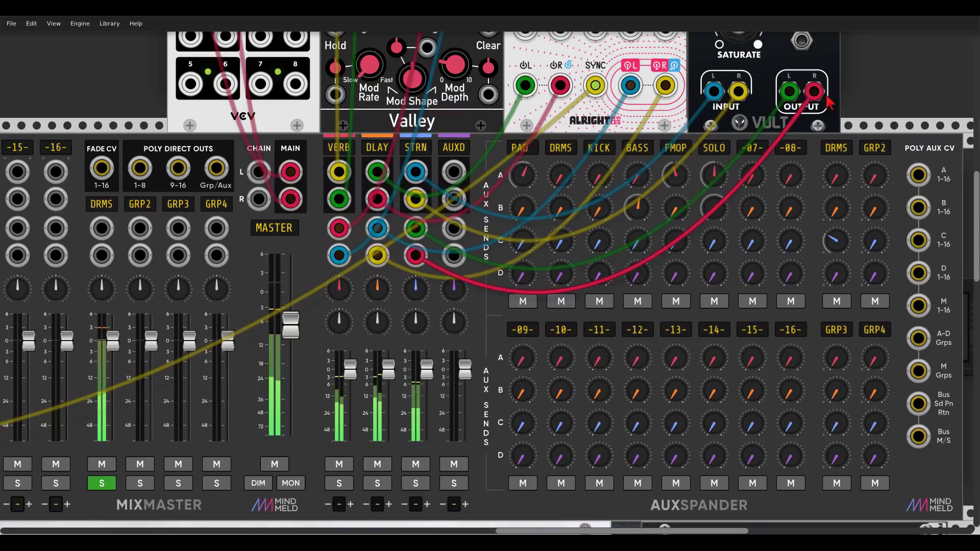
scroll(666, 148, "up", 2)
scroll(666, 148, "right", 5)
scroll(666, 148, "right", 3)
scroll(619, 184, "up", 1)
scroll(667, 122, "down", 2)
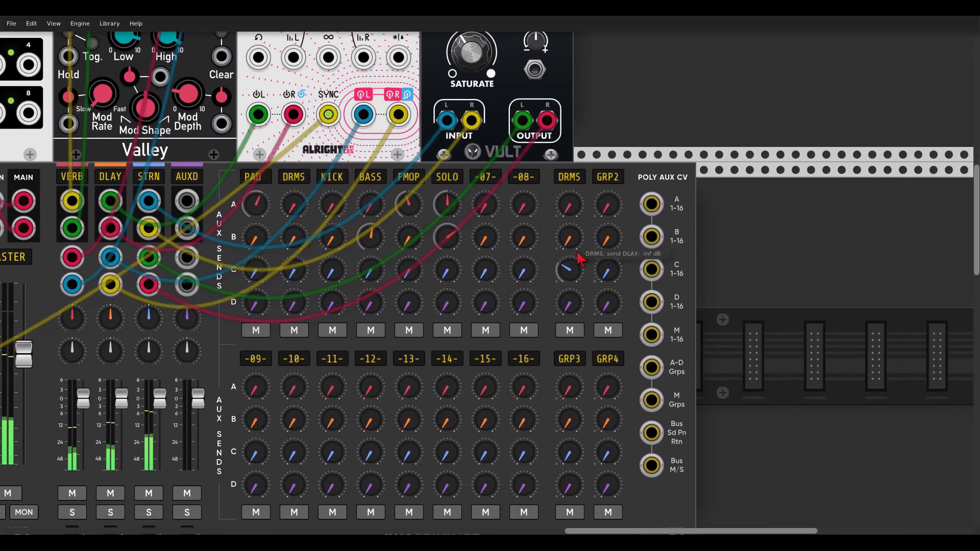
left_click_drag(570, 270, 569, 254)
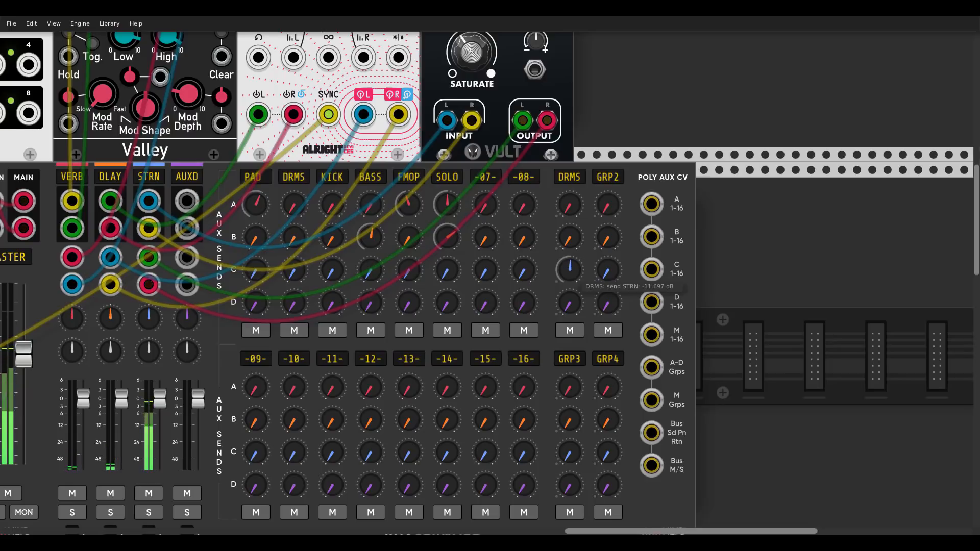
Step: Turn off the DRMS group's solo and assign the PAD and FMOP tracks to group 2, labelled GRN
scroll(573, 280, "left", 5)
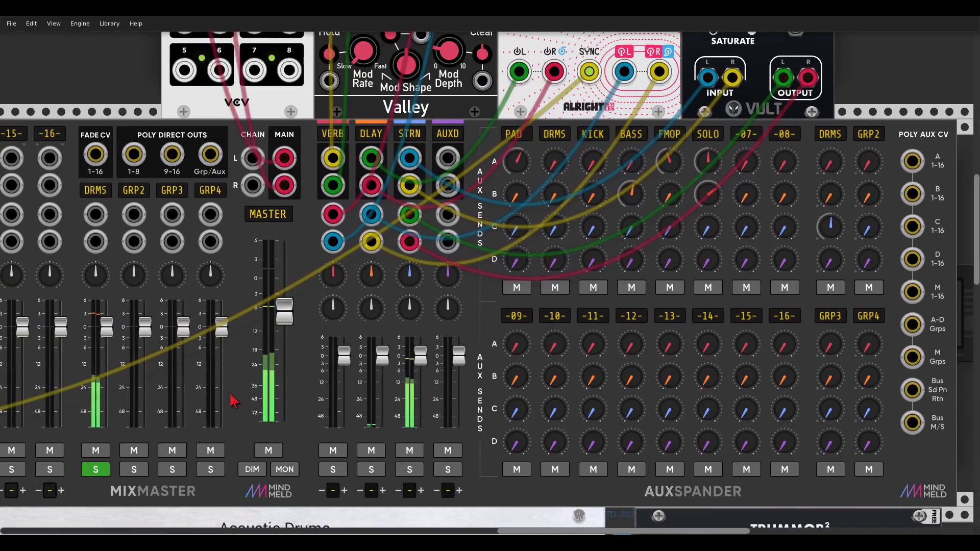
scroll(102, 475, "down", 2)
scroll(304, 99, "left", 6)
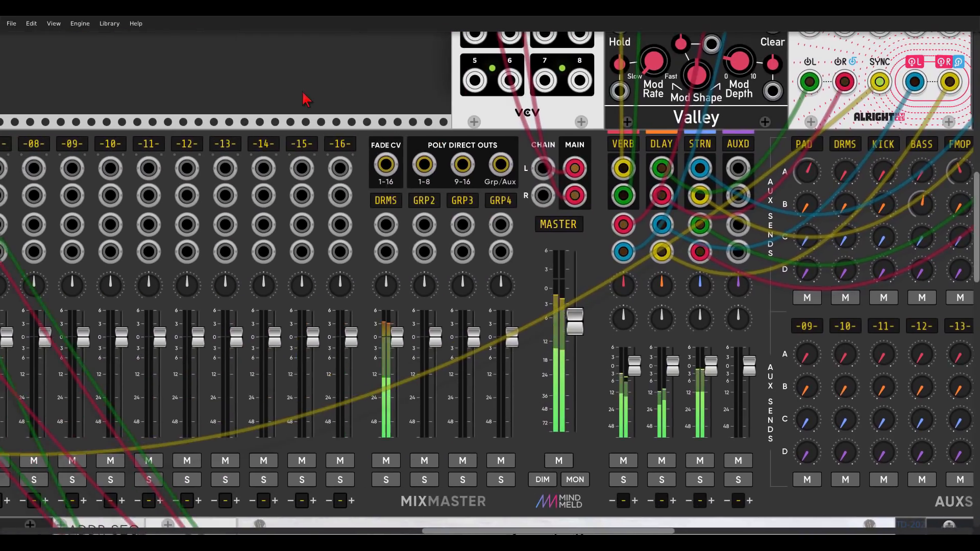
scroll(304, 100, "left", 5)
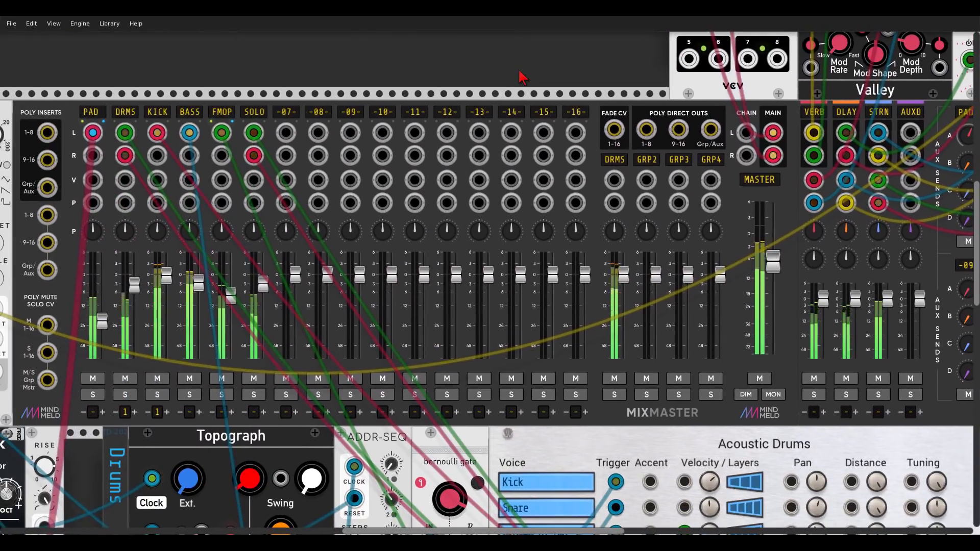
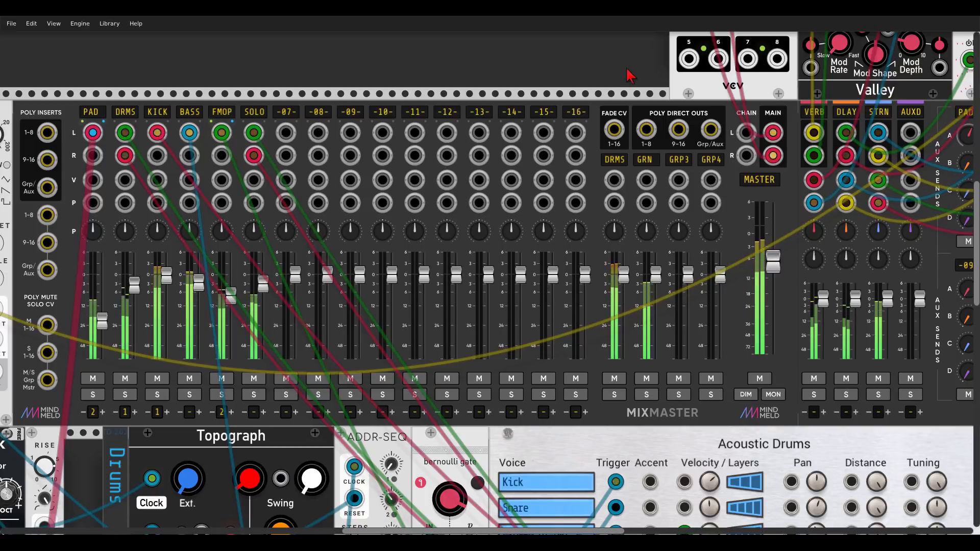
Step: Search the module browser for "clouds" and add the Audible Instruments texture synthesizer beside Debriatus
scroll(632, 75, "right", 10)
scroll(631, 75, "up", 3)
right_click(647, 146)
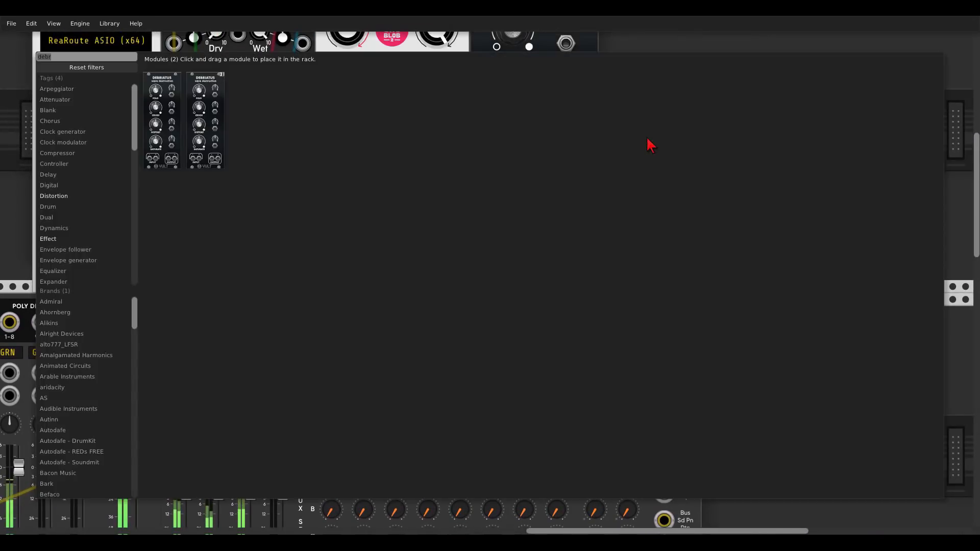
type("clouds")
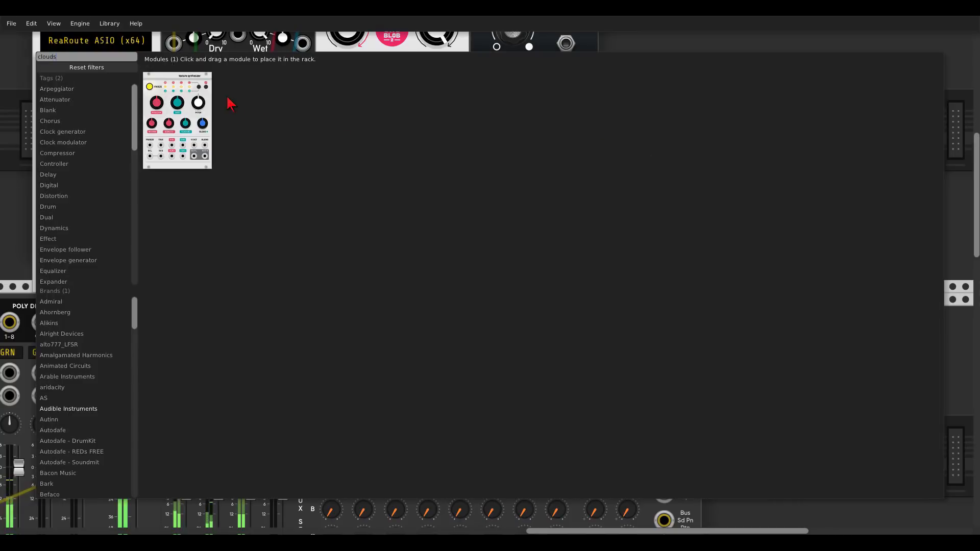
left_click(205, 108)
scroll(658, 193, "down", 2)
scroll(659, 194, "down", 1)
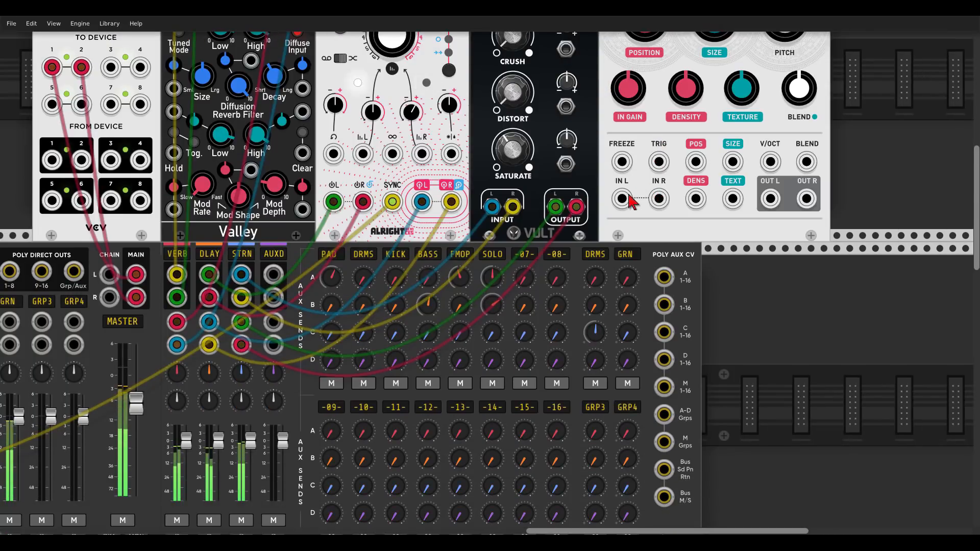
Step: Patch the AUXD stereo send into the texture synthesizer and its outputs back to the AUXD returns, labelling the aux CLDS
left_click_drag(621, 198, 658, 199)
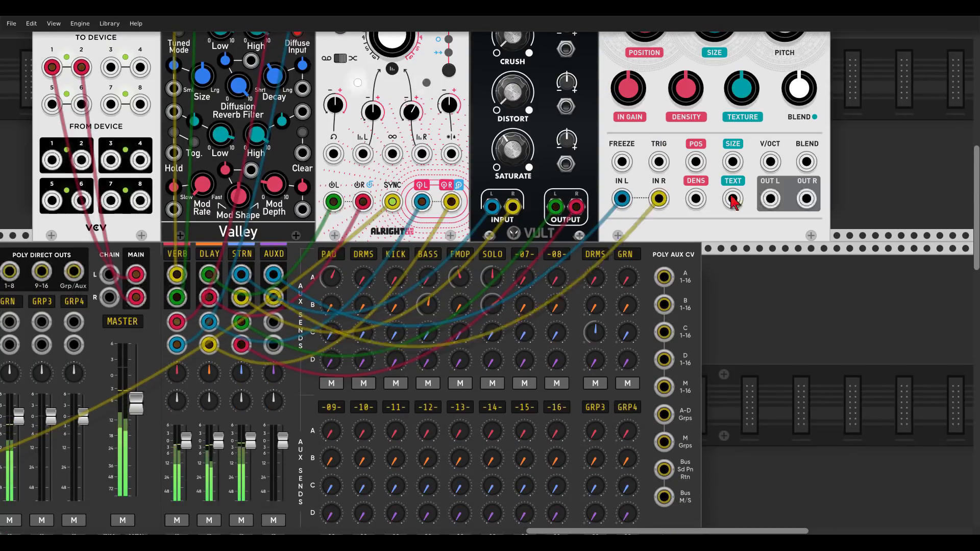
left_click_drag(770, 199, 806, 198)
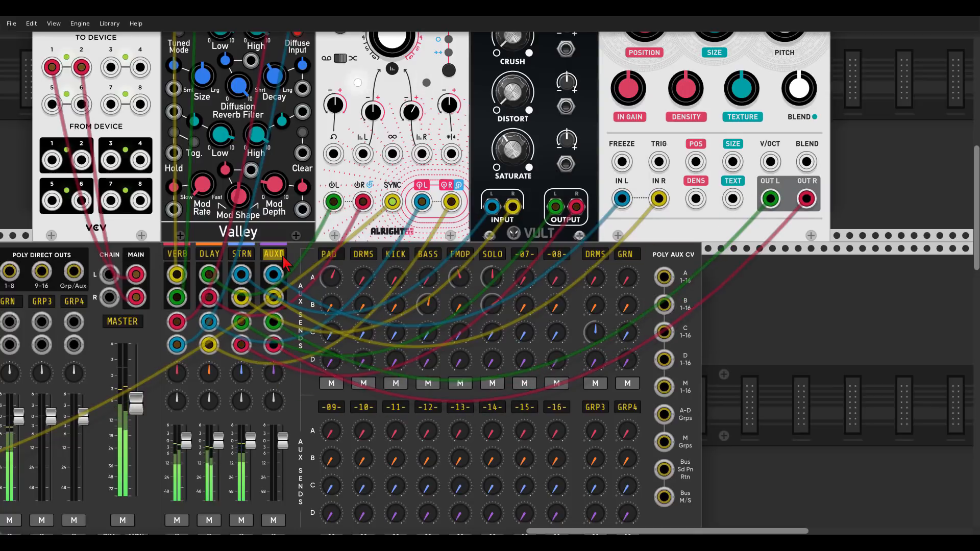
type("CLDS")
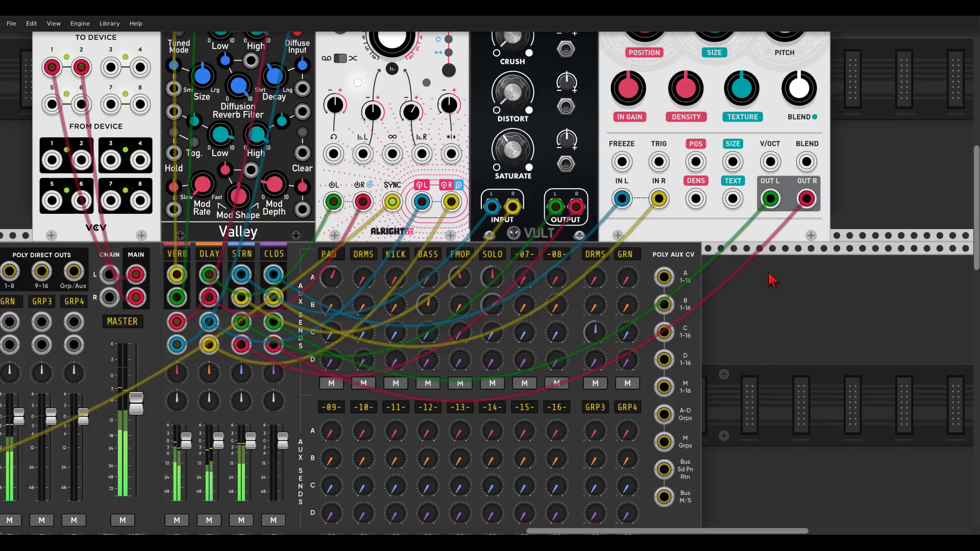
Step: Set the texture synthesizer's blend parameters #10 and #11 to 1, #12 to about 0.33, #13 and texture to maximum, density to 0.719 and input gain to 0.776
scroll(769, 278, "up", 1)
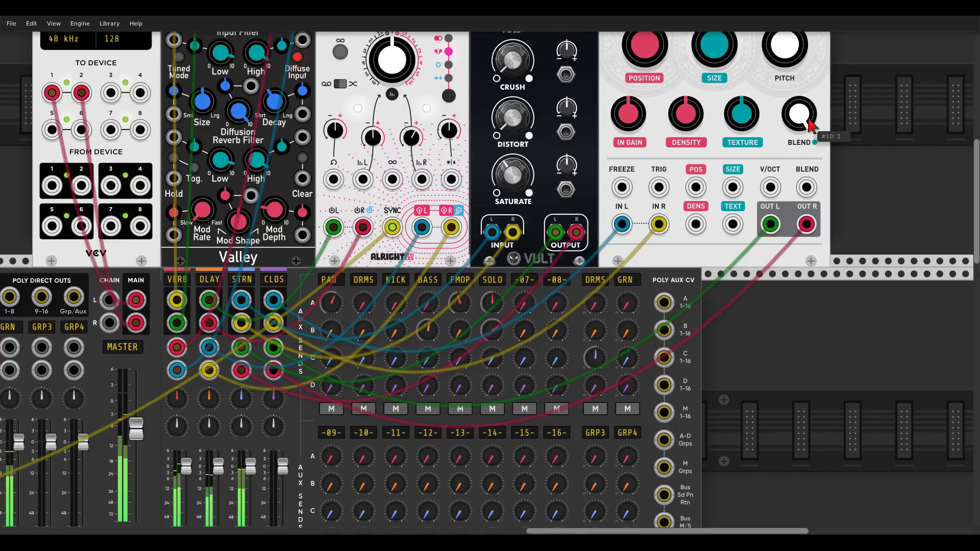
scroll(812, 121, "up", 2)
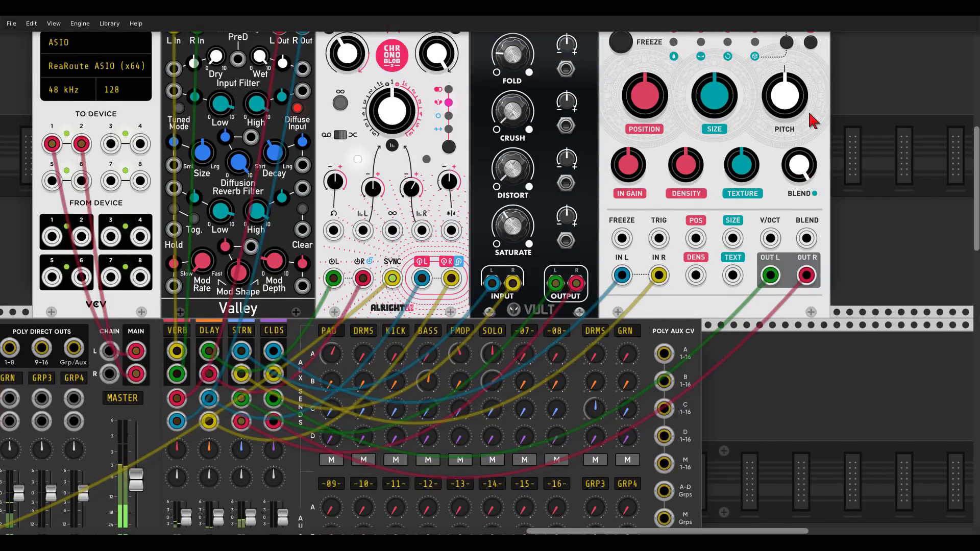
scroll(812, 121, "up", 1)
scroll(812, 121, "right", 2)
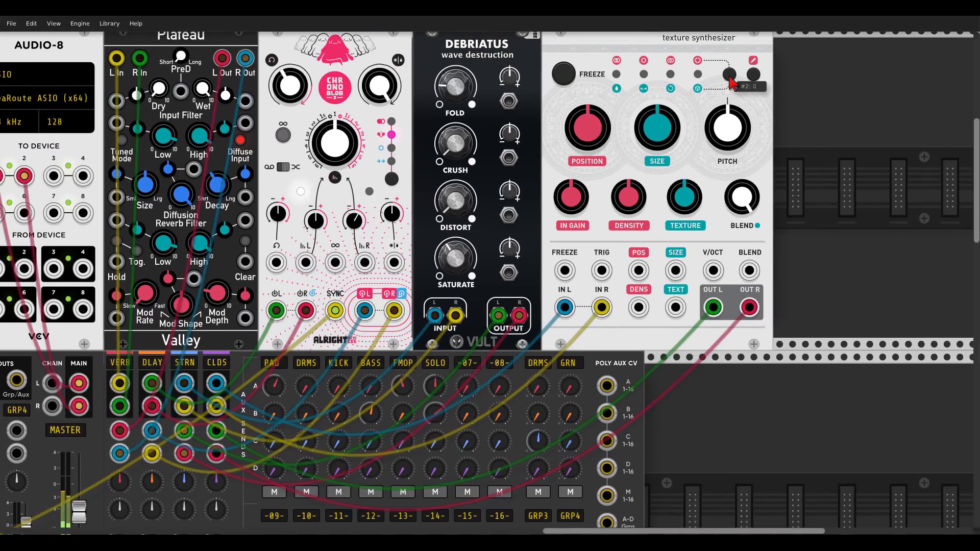
left_click(729, 75)
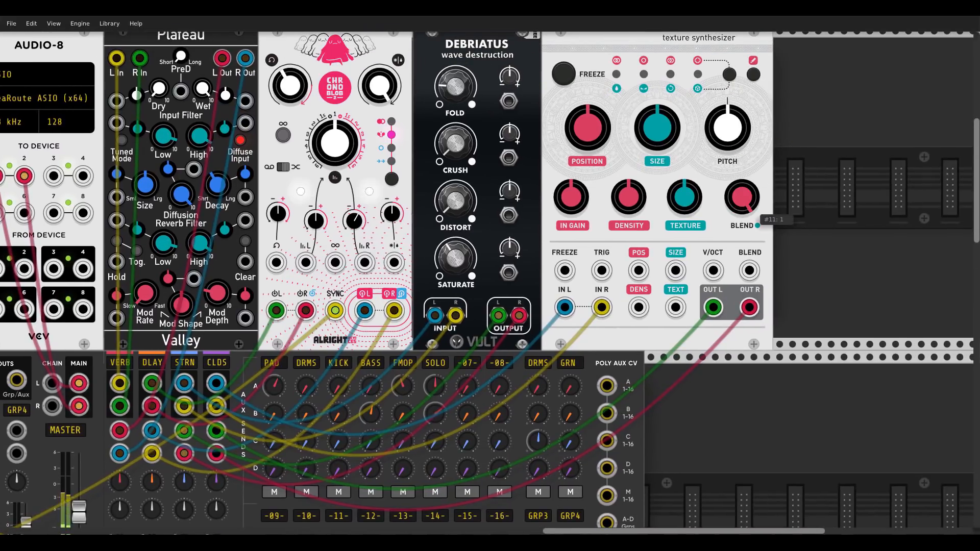
left_click(732, 78)
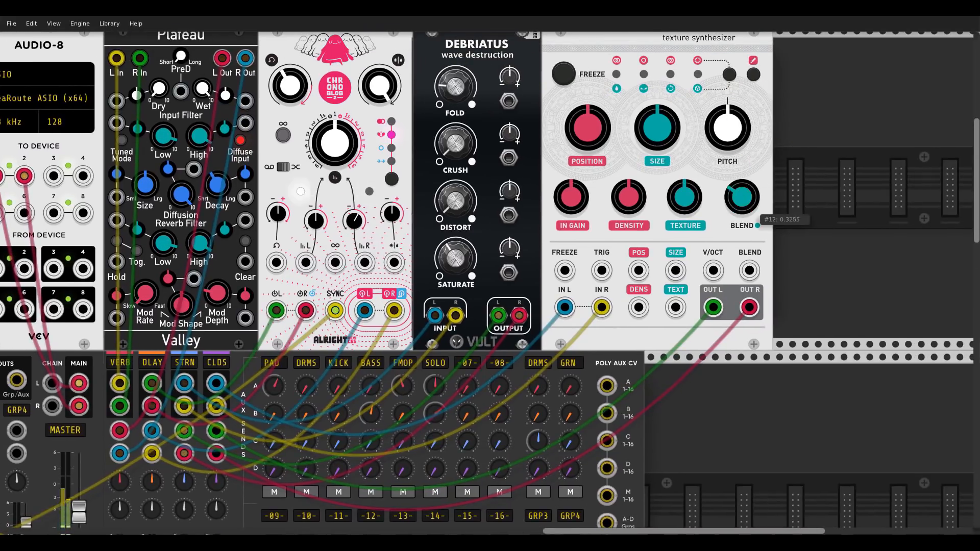
left_click(730, 75)
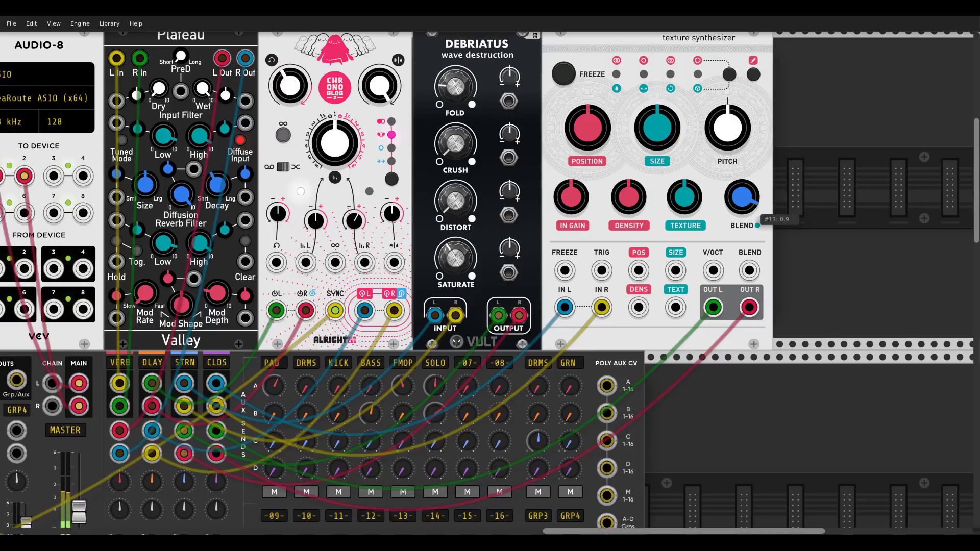
left_click_drag(741, 204, 741, 204)
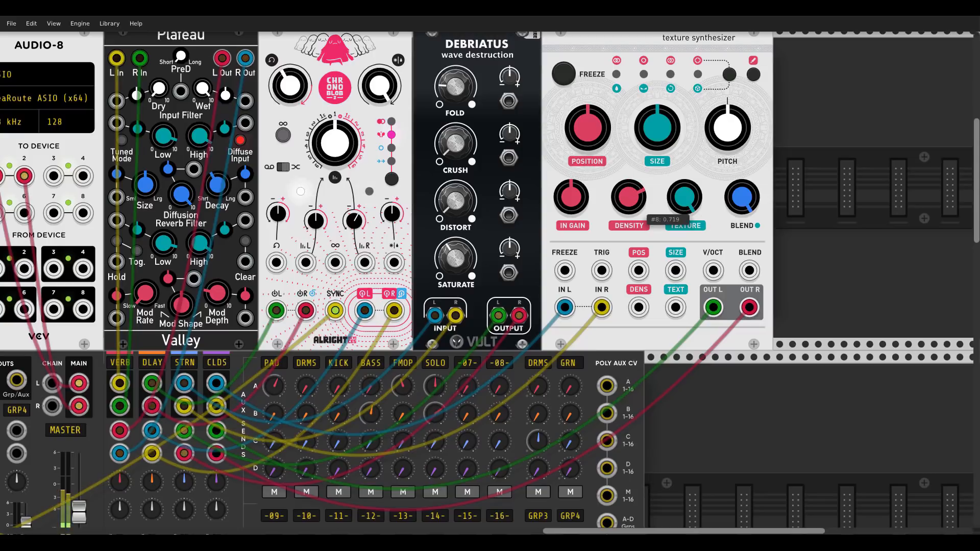
left_click_drag(572, 196, 571, 196)
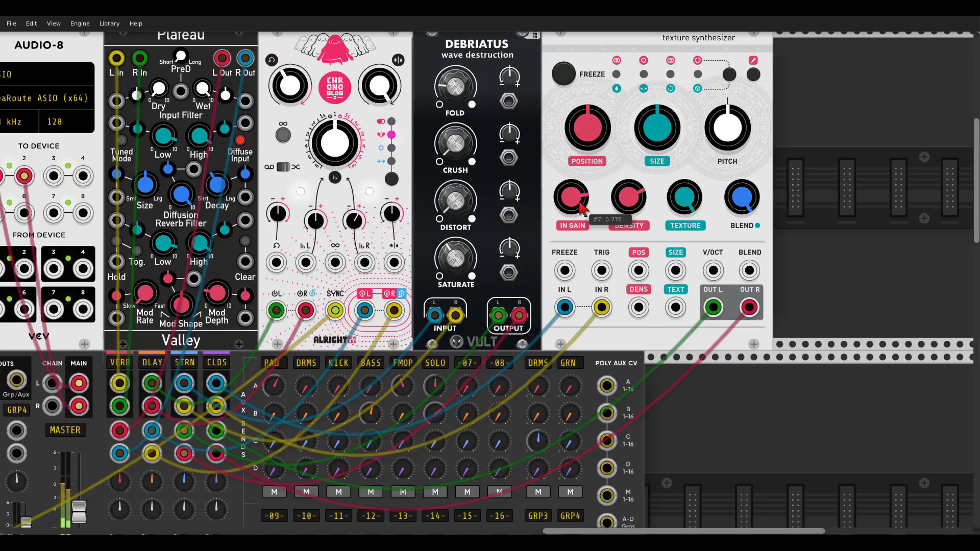
Step: Raise the GRN group's CLDS send to maximum, solo the group and set the CLDS global send to about 8.07 dB
left_click_drag(681, 405, 738, 277)
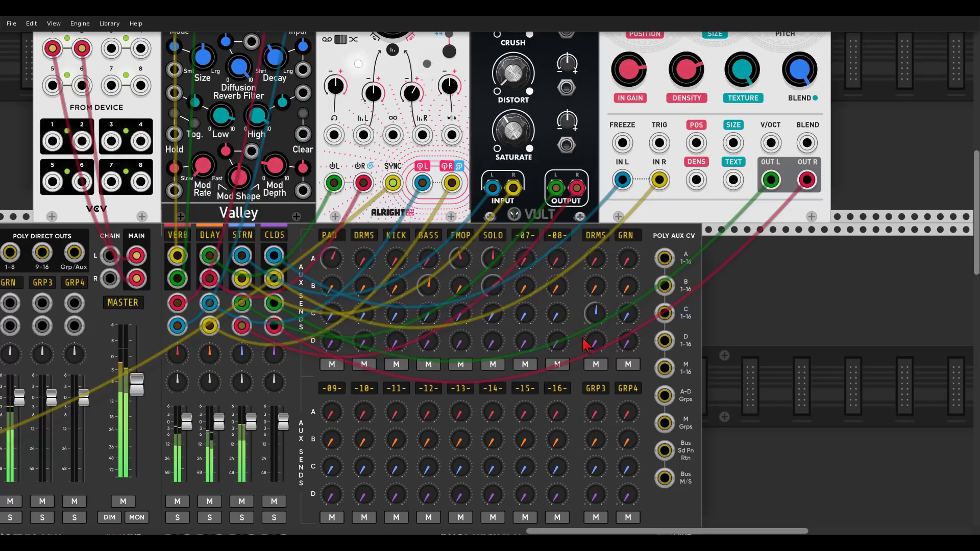
mouse_move(627, 341)
left_mouse_down()
mouse_move(628, 360)
mouse_move(627, 322)
left_mouse_up()
scroll(315, 378, "down", 4)
scroll(315, 378, "left", 8)
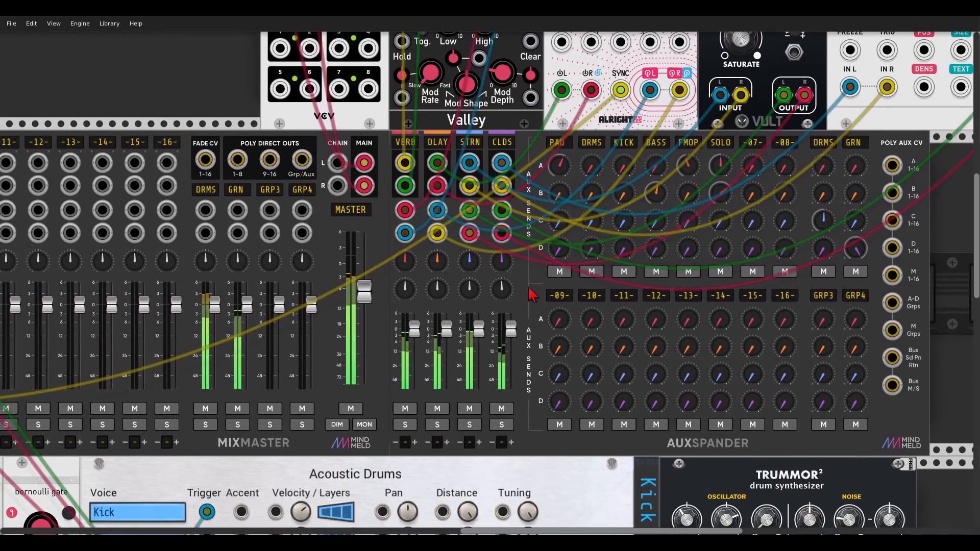
left_click(237, 425)
left_click_drag(501, 261, 502, 260)
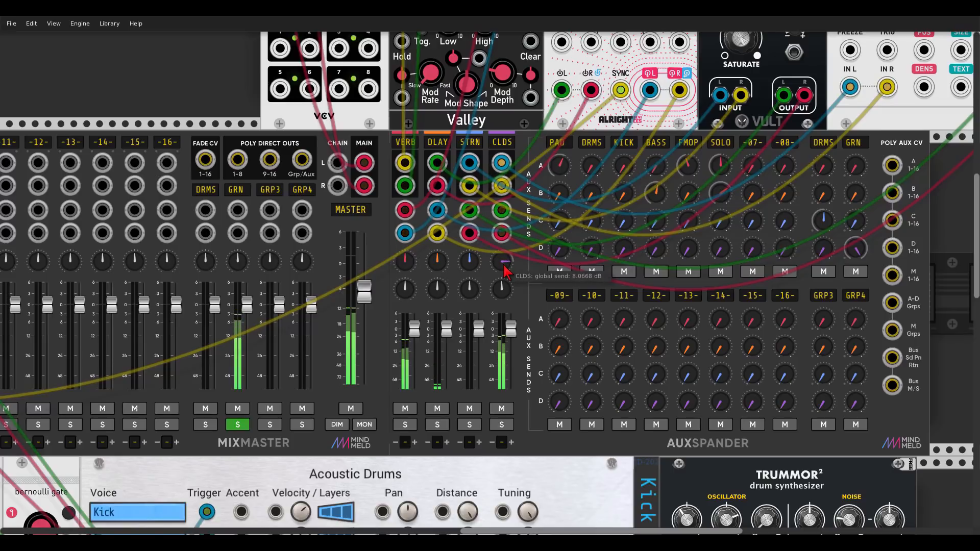
Step: Lower the texture synthesizer's input gain slightly, set its pitch to 1, and turn off the GRN group's solo
scroll(454, 127, "right", 10)
scroll(453, 128, "up", 4)
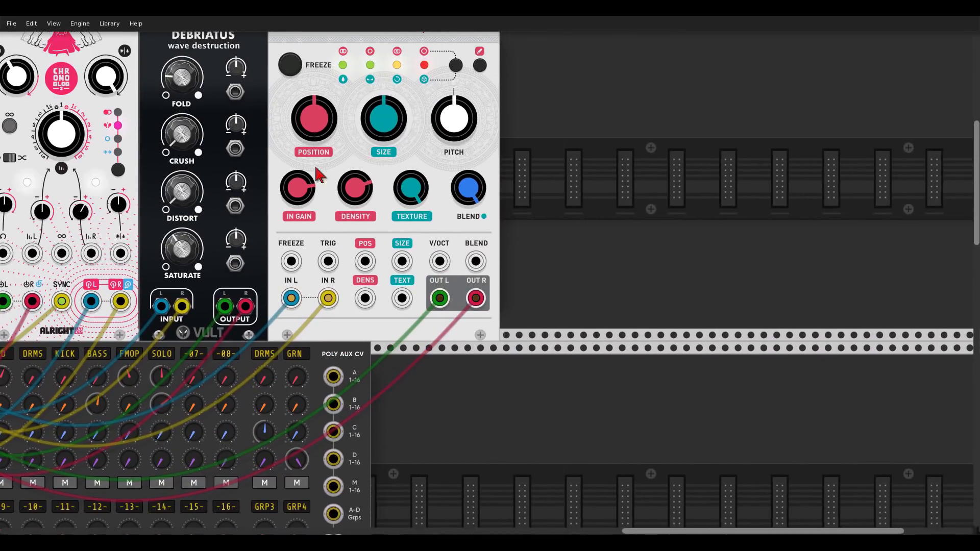
right_click(450, 129)
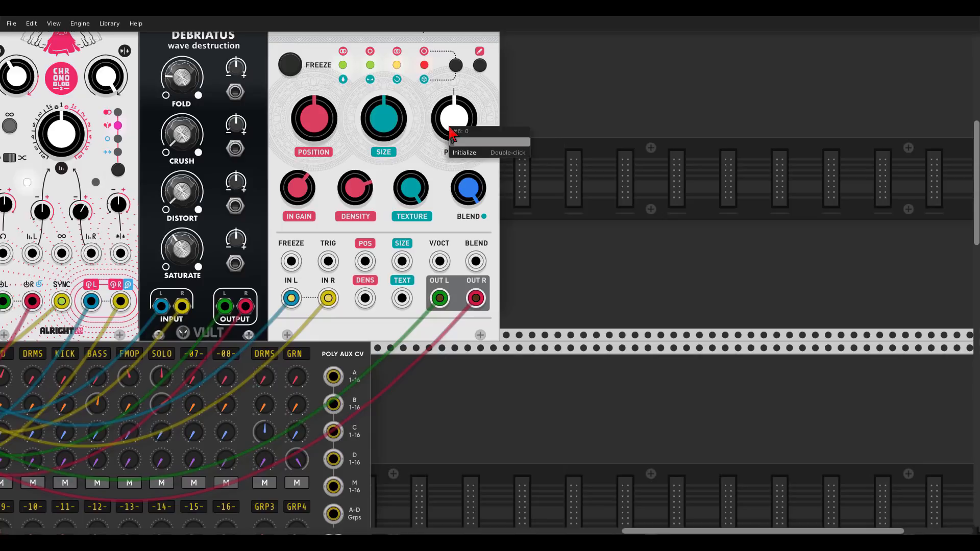
type("1")
key("Return")
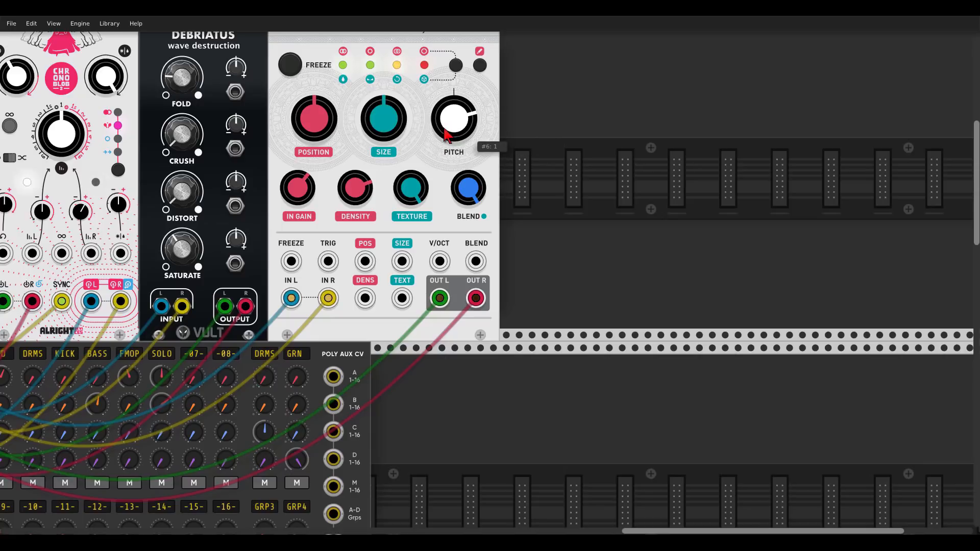
left_click_drag(428, 158, 818, 26)
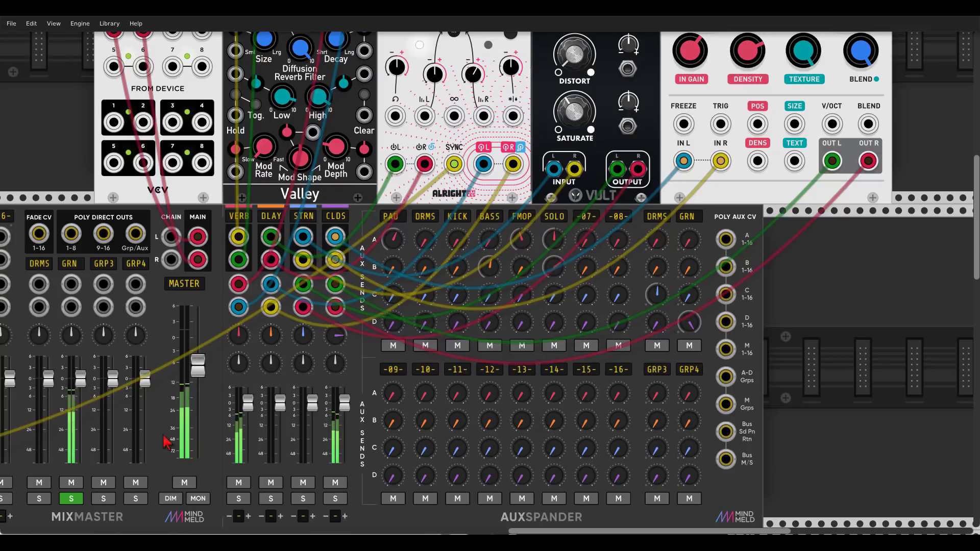
left_click(71, 498)
Step: Change the VU colour of the whole MixMaster to Aqua
left_click_drag(44, 132, 286, 111)
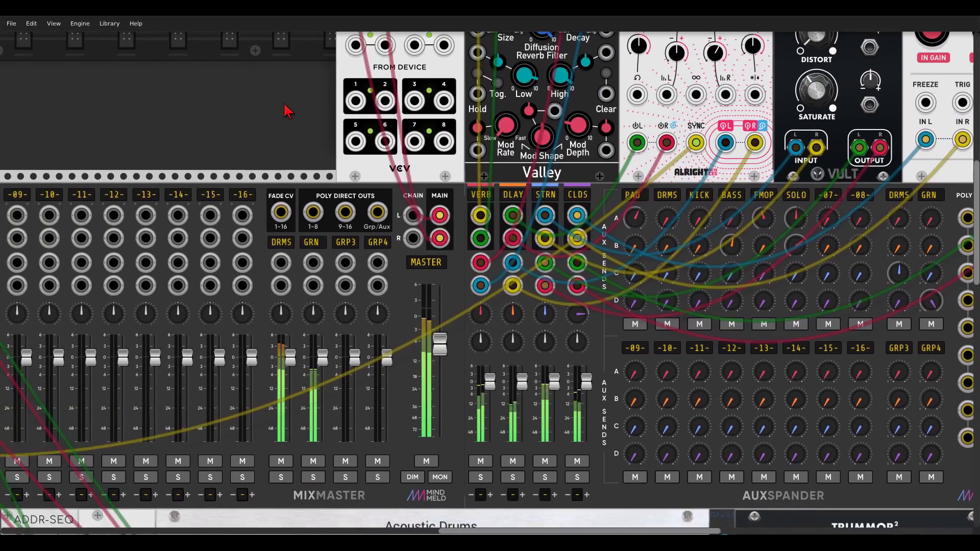
scroll(286, 111, "down", 2)
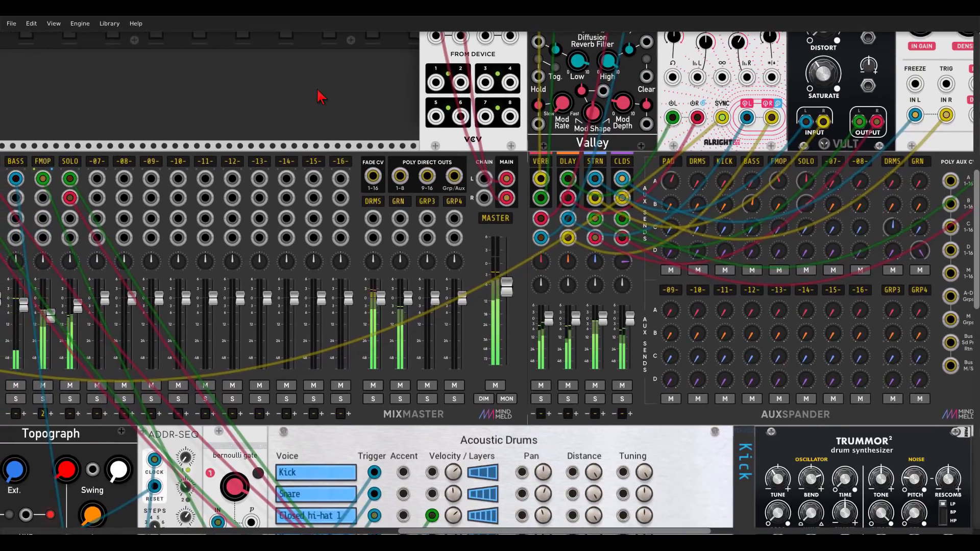
scroll(320, 97, "down", 1)
left_click_drag(267, 96, 309, 90)
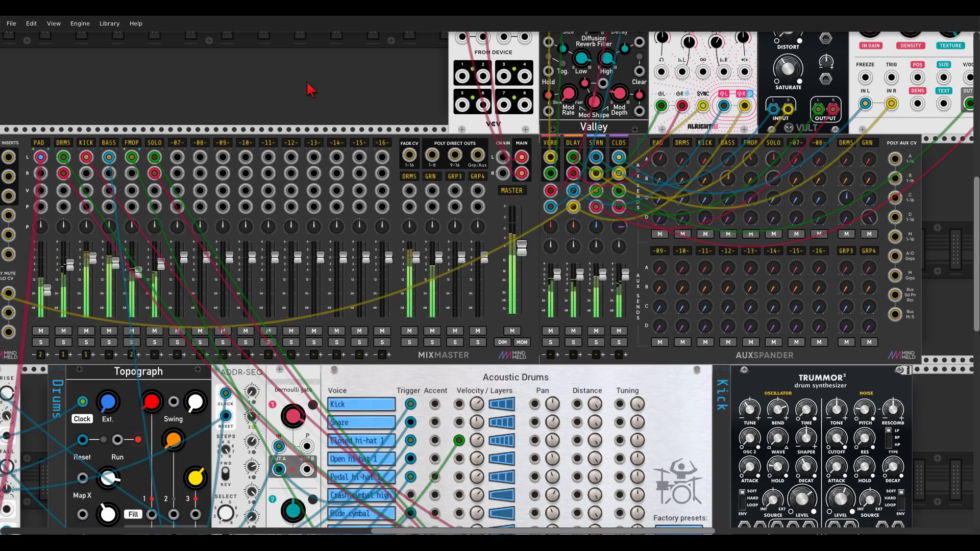
left_click_drag(214, 97, 445, 52)
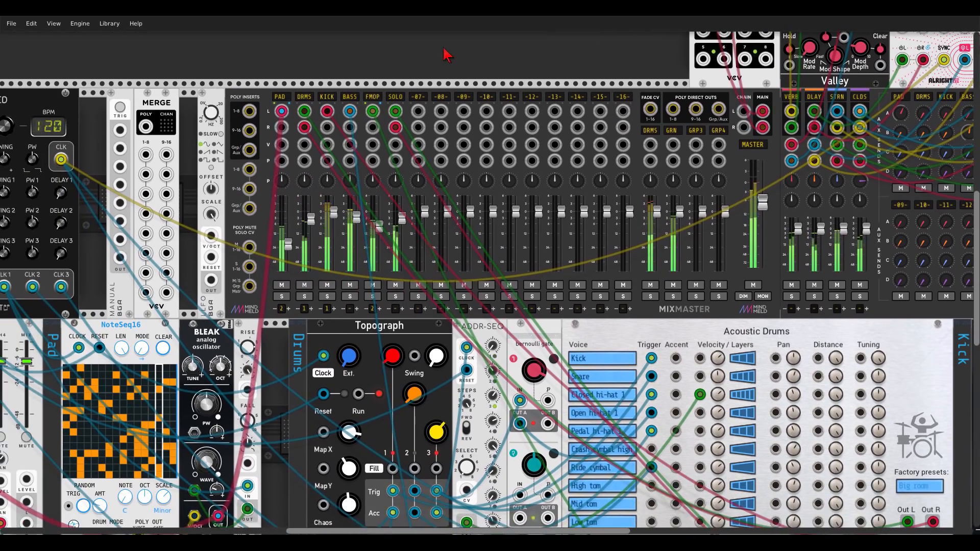
scroll(272, 224, "up", 2)
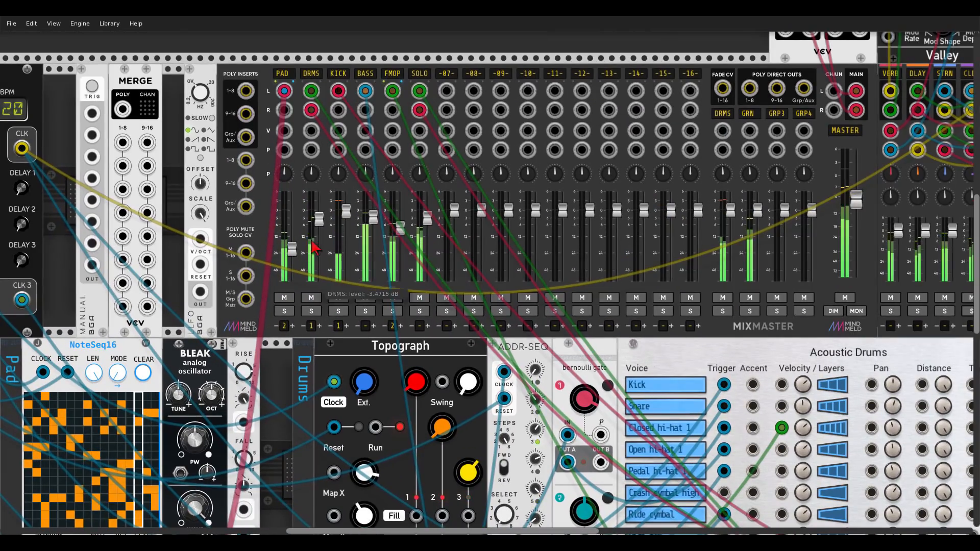
right_click(272, 225)
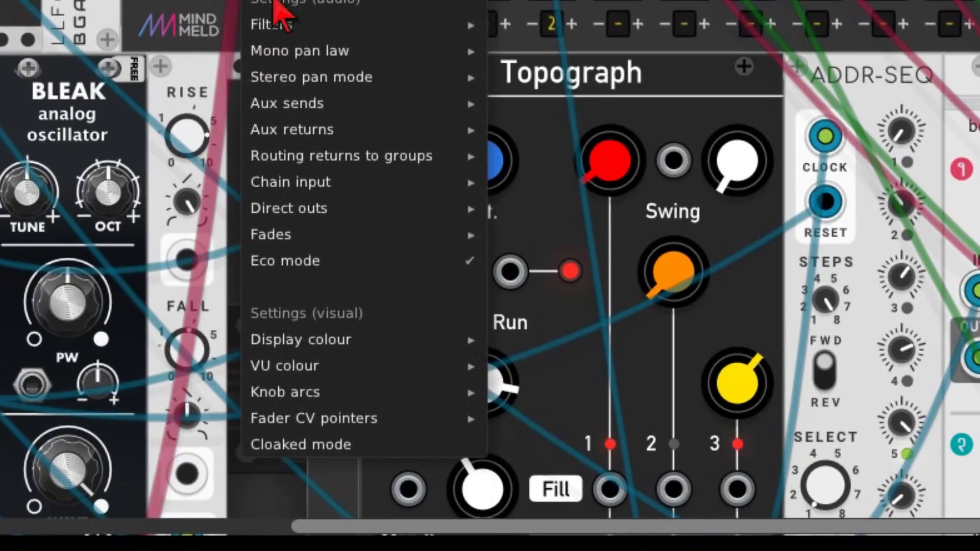
mouse_move(316, 407)
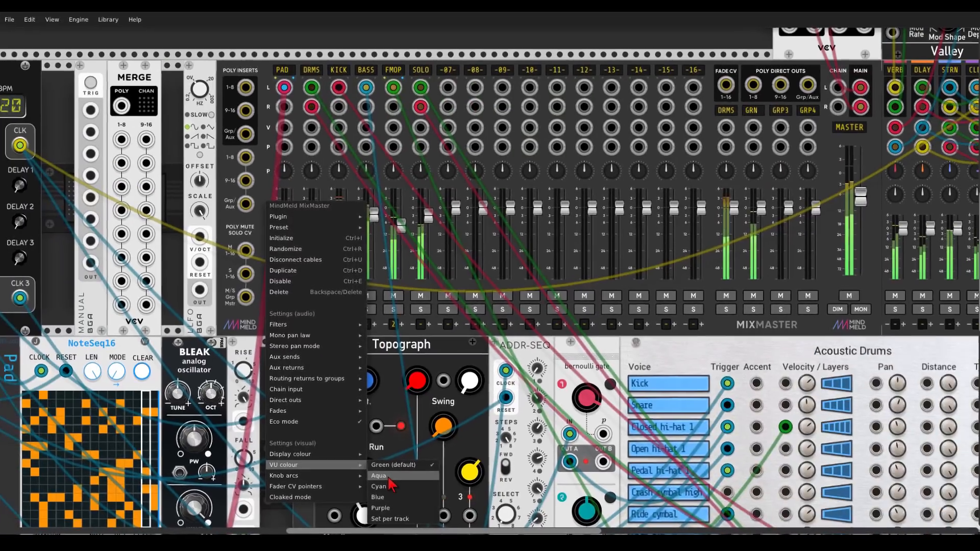
left_click(540, 400)
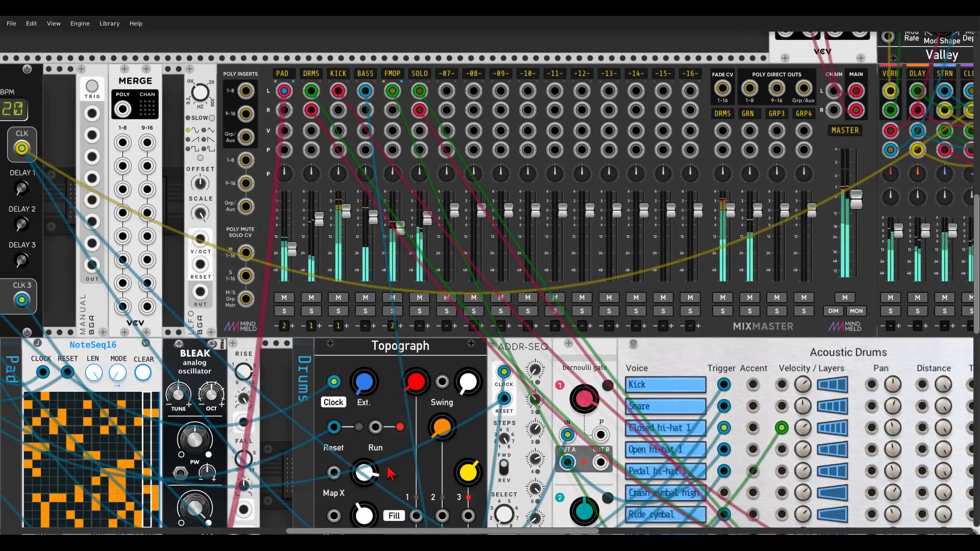
Step: Switch the MixMaster's VU colour option to Set per track
right_click(265, 204)
mouse_move(286, 384)
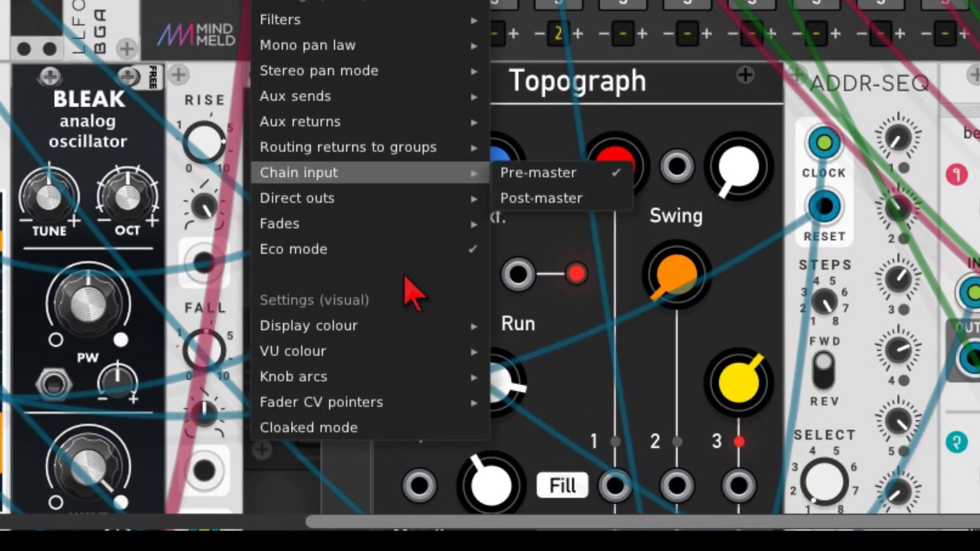
mouse_move(380, 352)
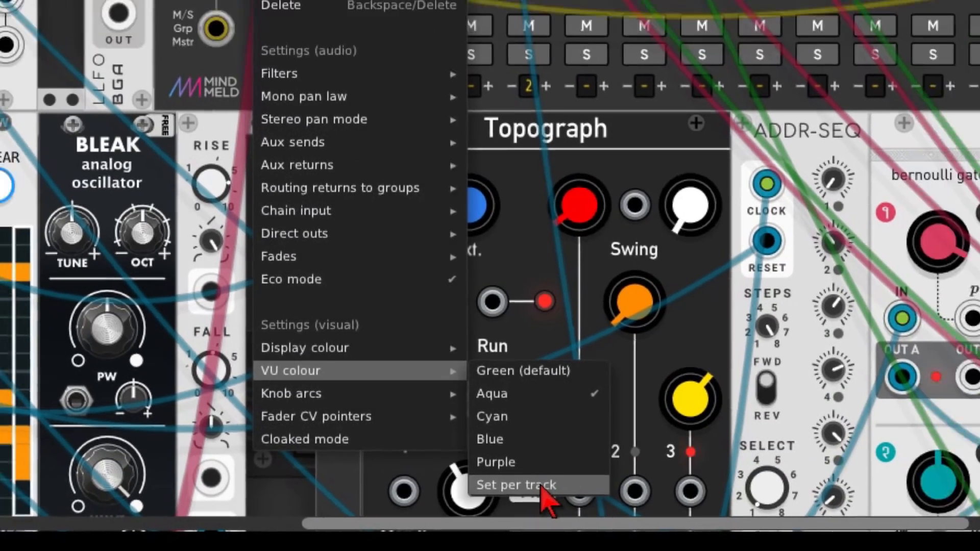
left_click(577, 481)
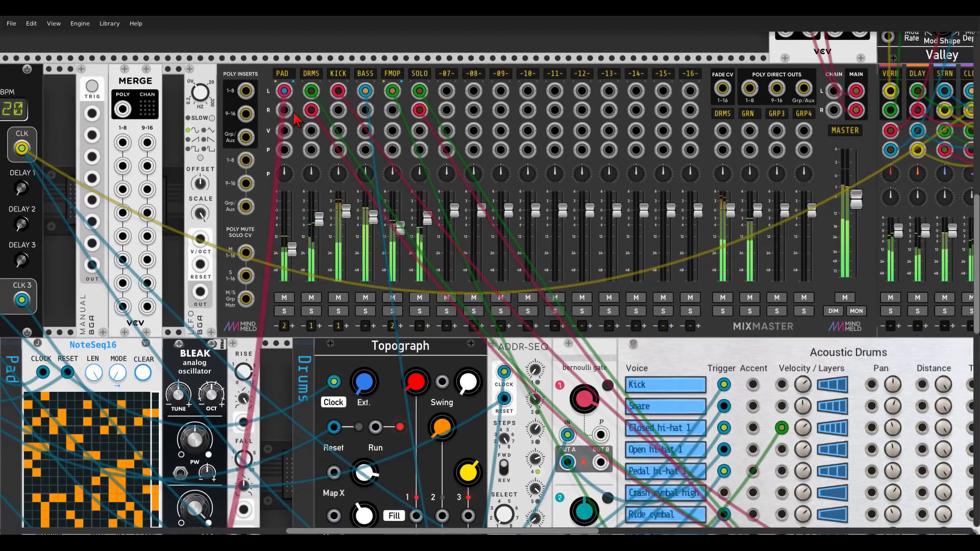
Step: Set the VU colour of the PAD and FMOP tracks to Aqua
scroll(298, 179, "up", 2)
scroll(298, 178, "up", 2)
scroll(298, 178, "up", 2)
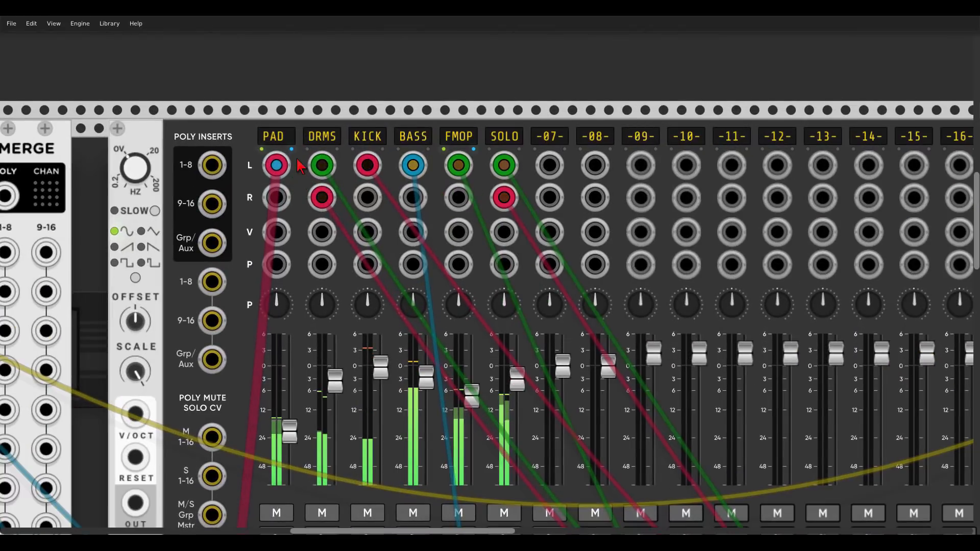
right_click(276, 138)
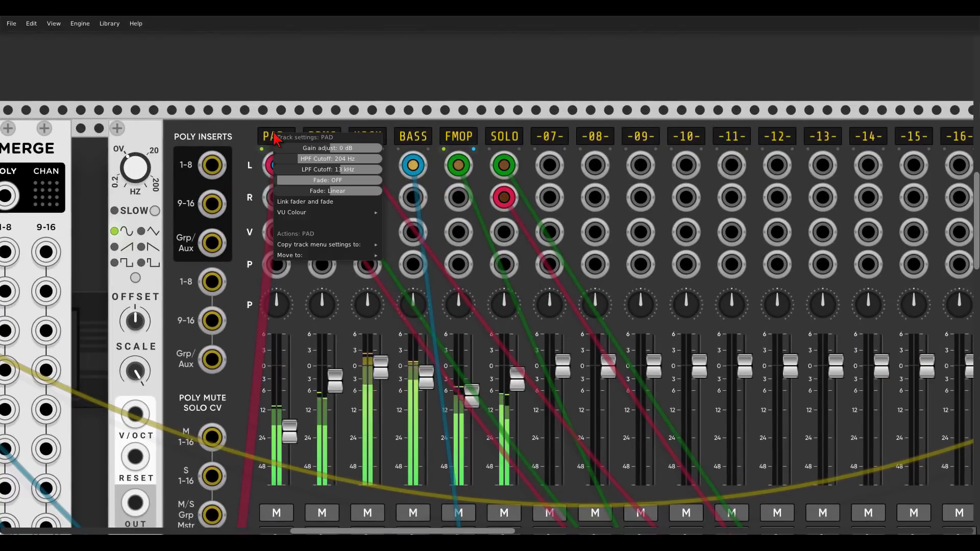
mouse_move(285, 214)
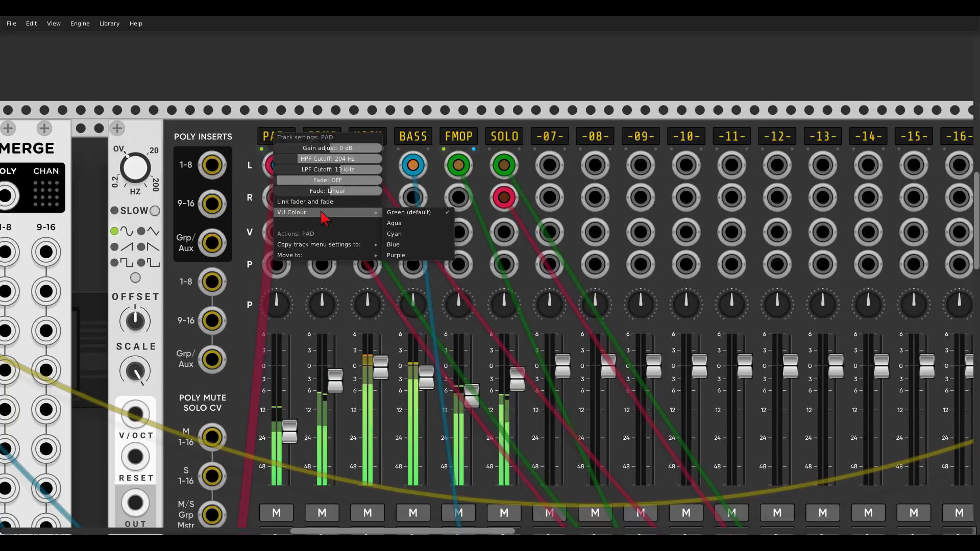
left_click(404, 225)
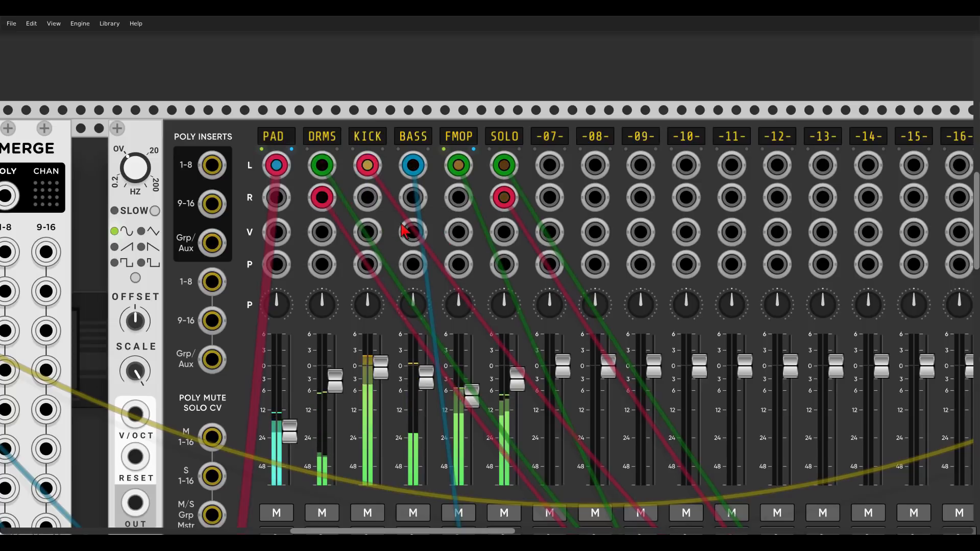
right_click(457, 139)
mouse_move(488, 215)
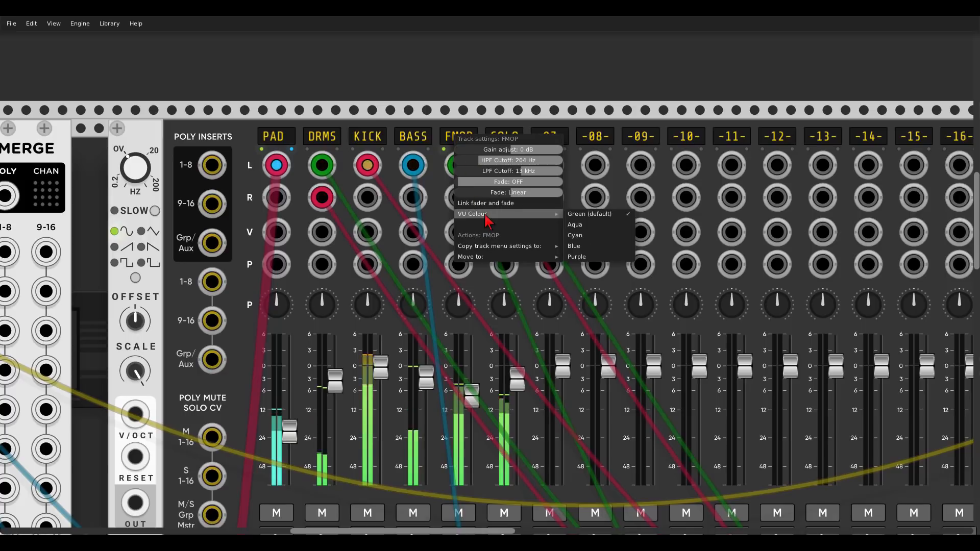
left_click(596, 225)
Step: Set the VU colour of the DRMS and KICK tracks to Purple and of the BASS track to Blue
right_click(329, 140)
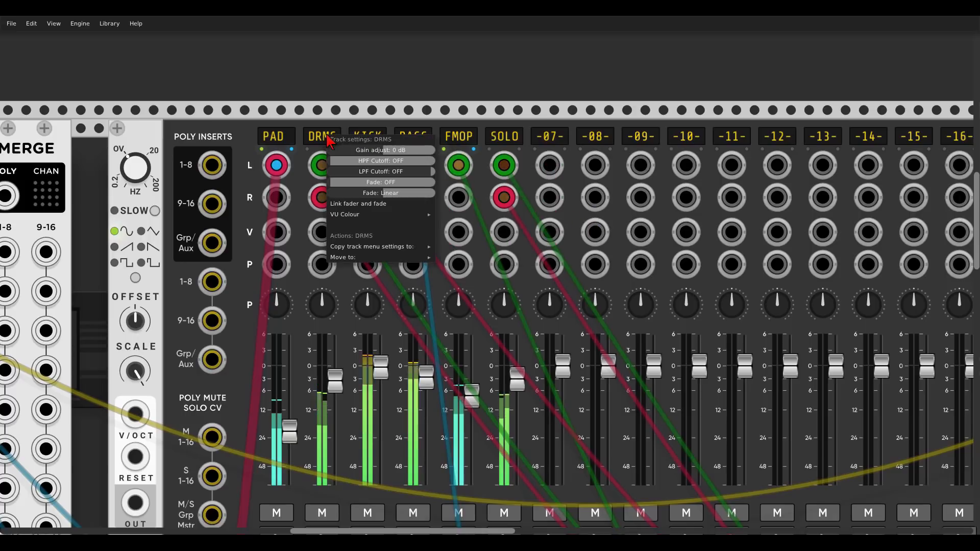
mouse_move(403, 214)
left_click(466, 257)
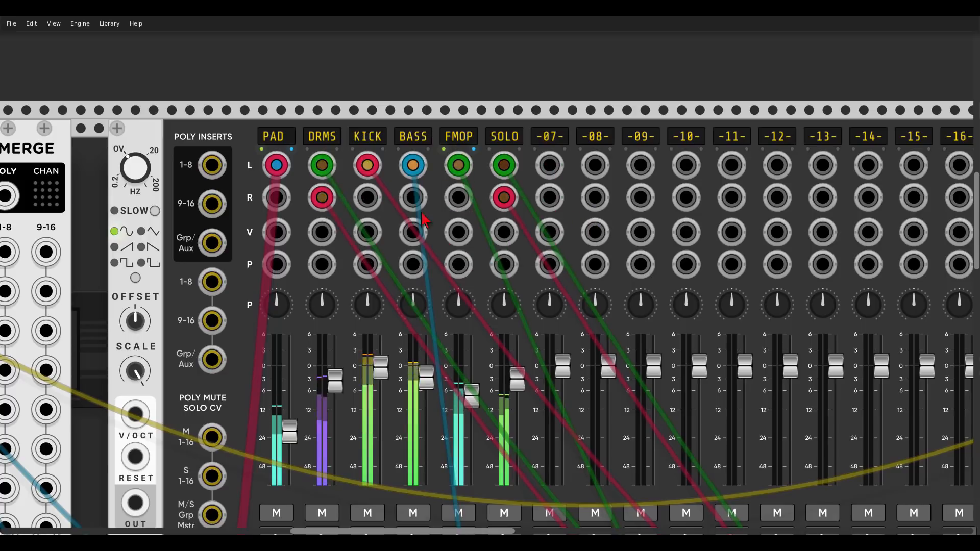
right_click(372, 139)
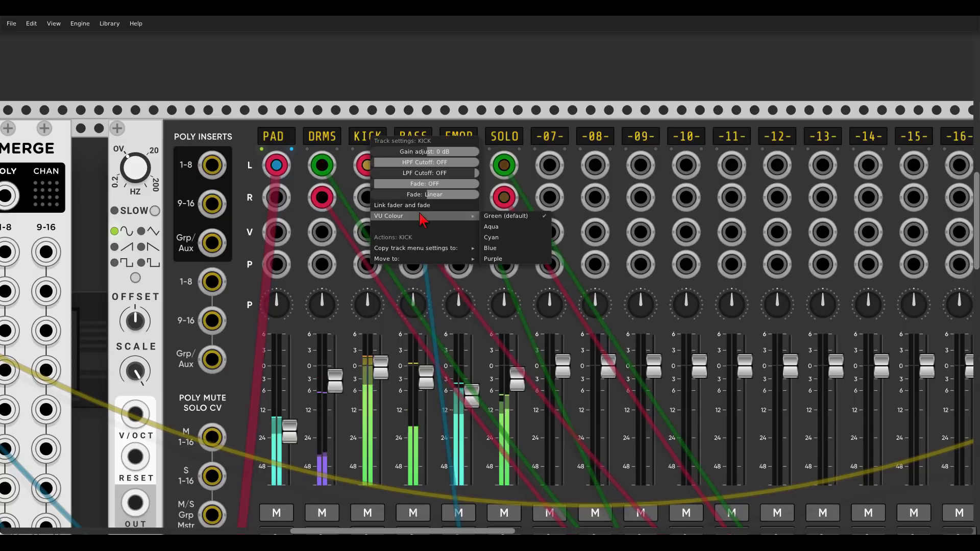
left_click(493, 259)
right_click(416, 143)
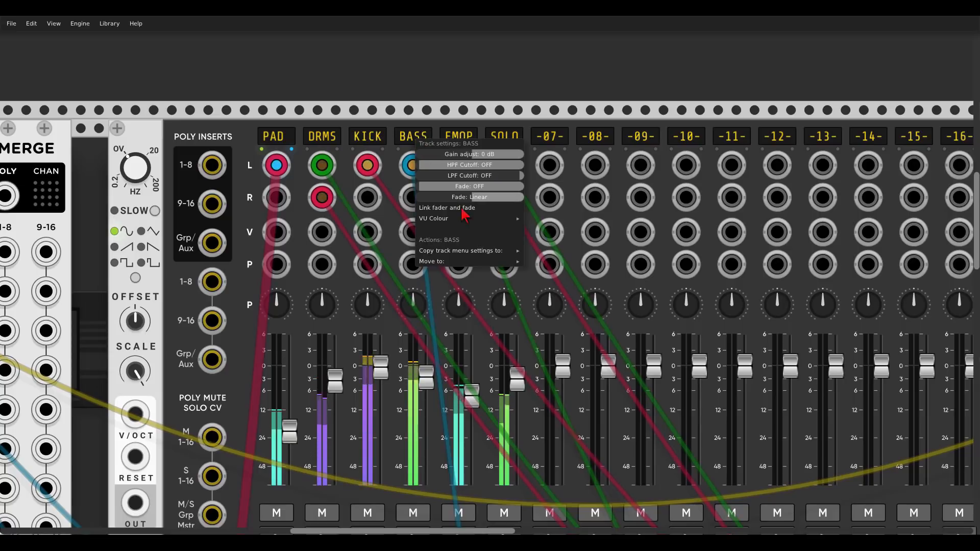
mouse_move(485, 218)
left_click(545, 251)
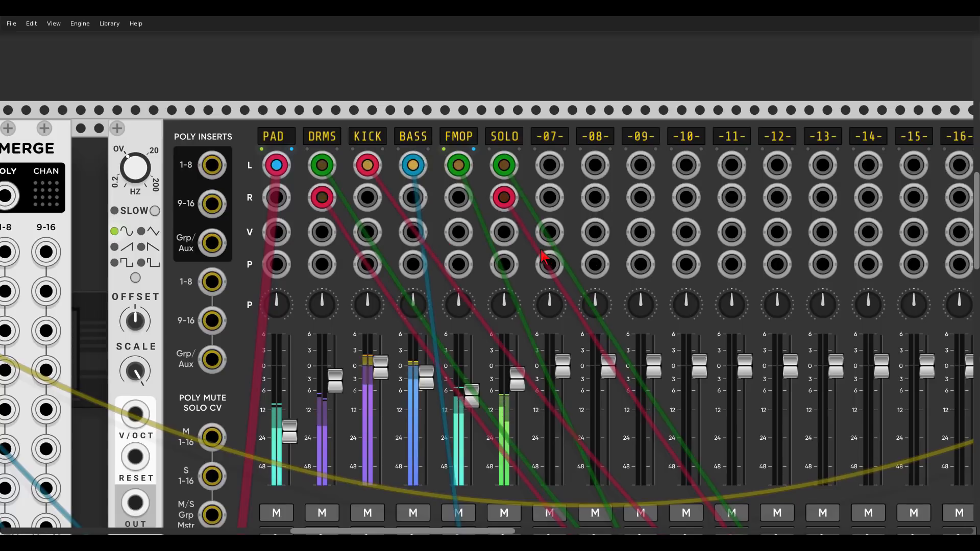
Step: Set the VU colour of the DRMS group to Purple and of the GRN group to Aqua
left_click_drag(730, 100, 252, 72)
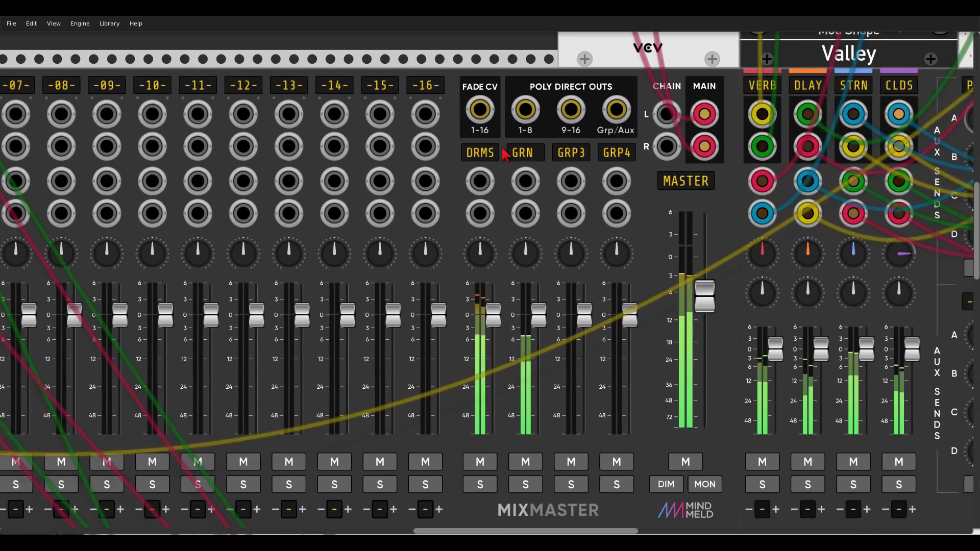
left_click(480, 153)
mouse_move(521, 199)
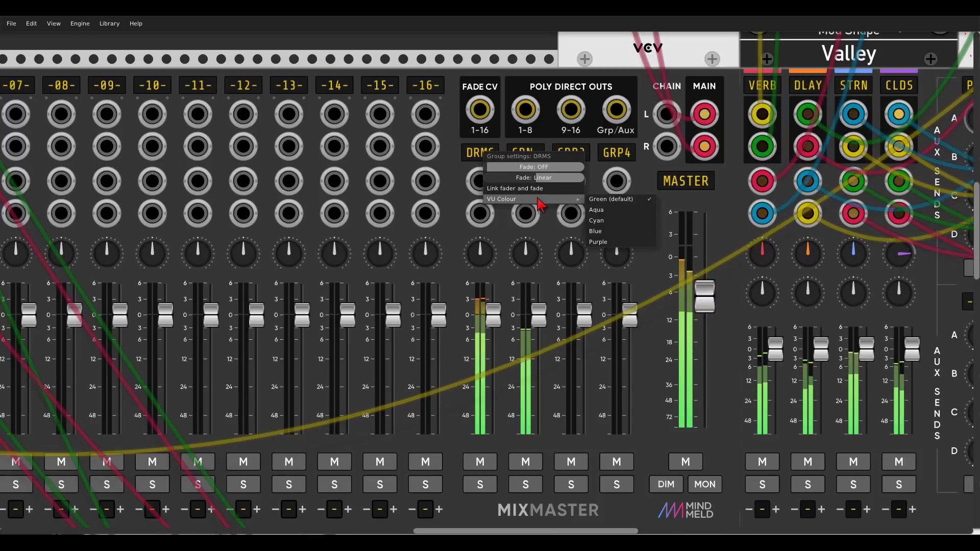
left_click(615, 245)
left_click(528, 155)
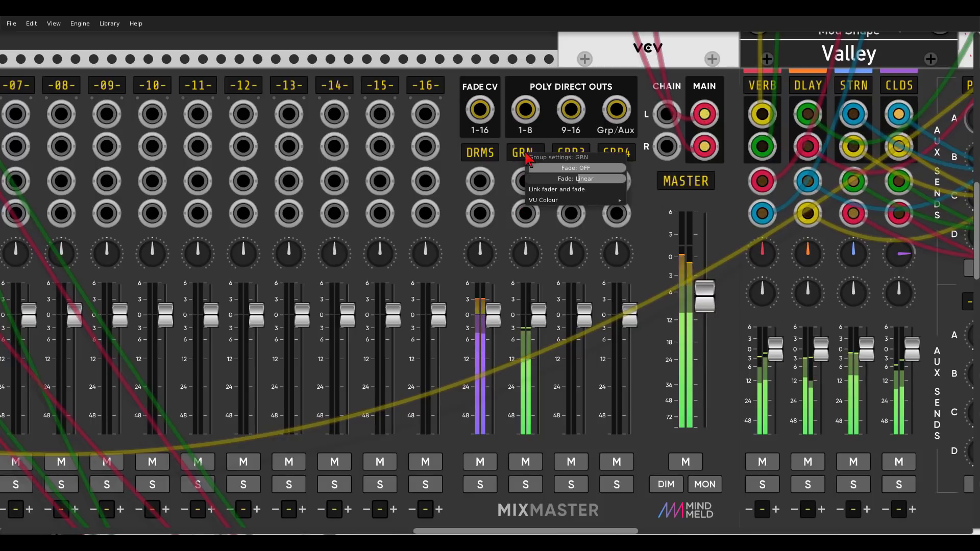
mouse_move(571, 199)
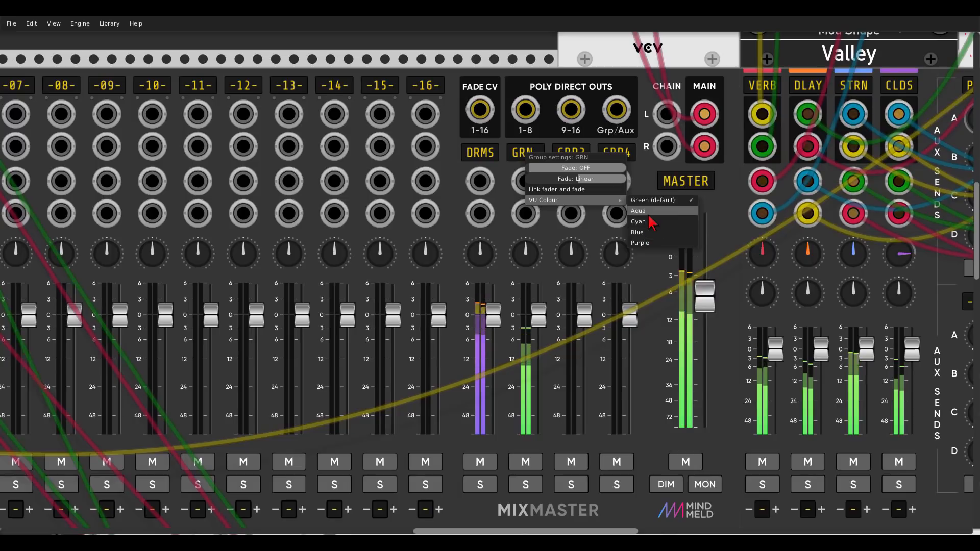
left_click(638, 211)
Step: Switch the MixMaster's display colour option to Set per track
scroll(489, 178, "down", 3)
scroll(276, 92, "down", 1)
scroll(275, 92, "left", 5)
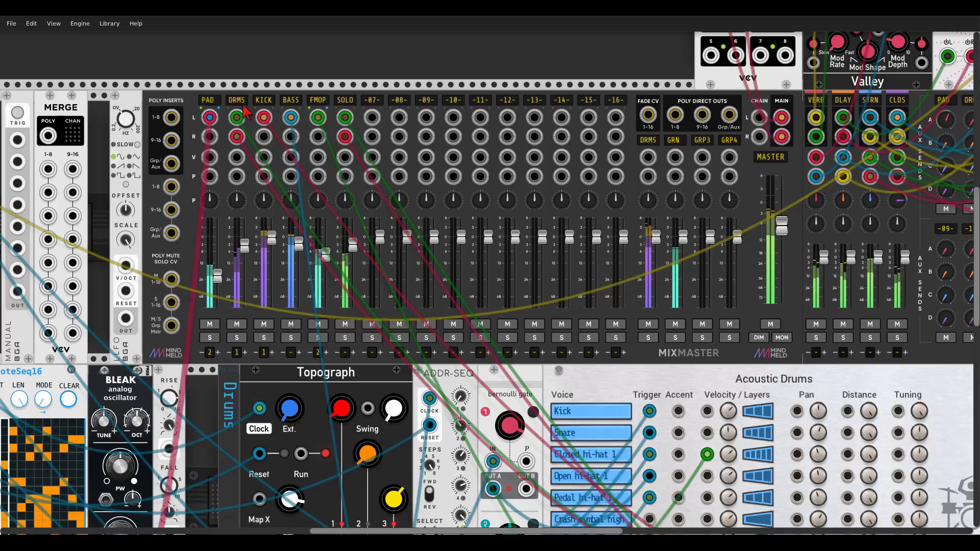
right_click(203, 127)
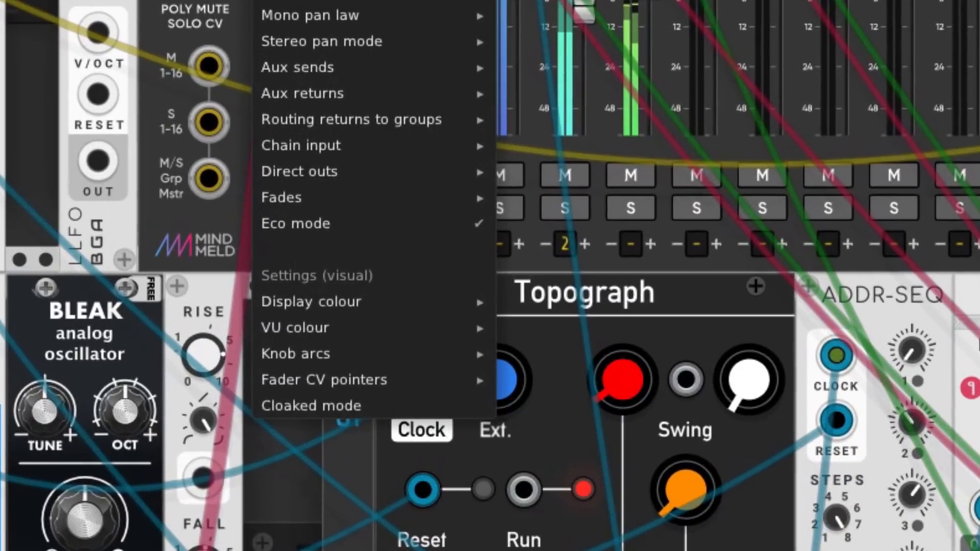
mouse_move(396, 302)
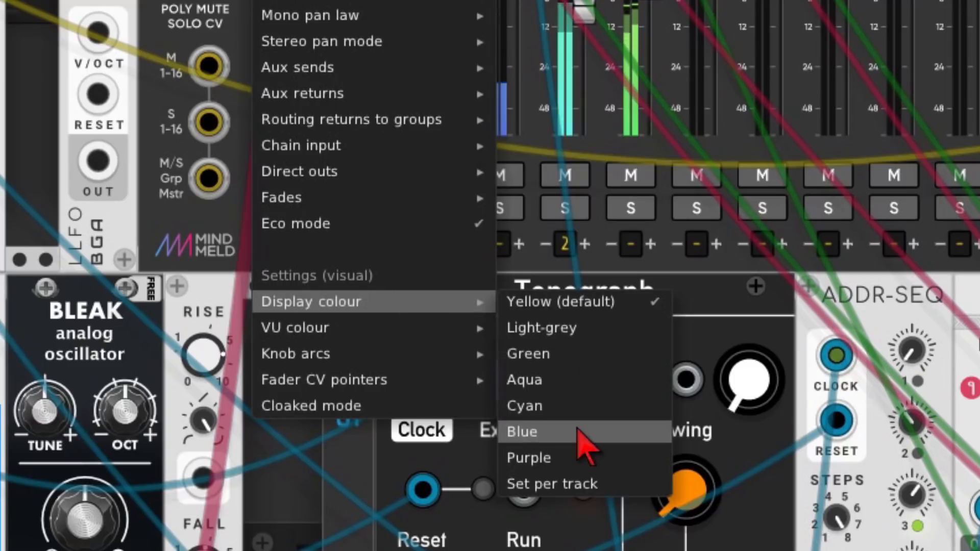
left_click(580, 486)
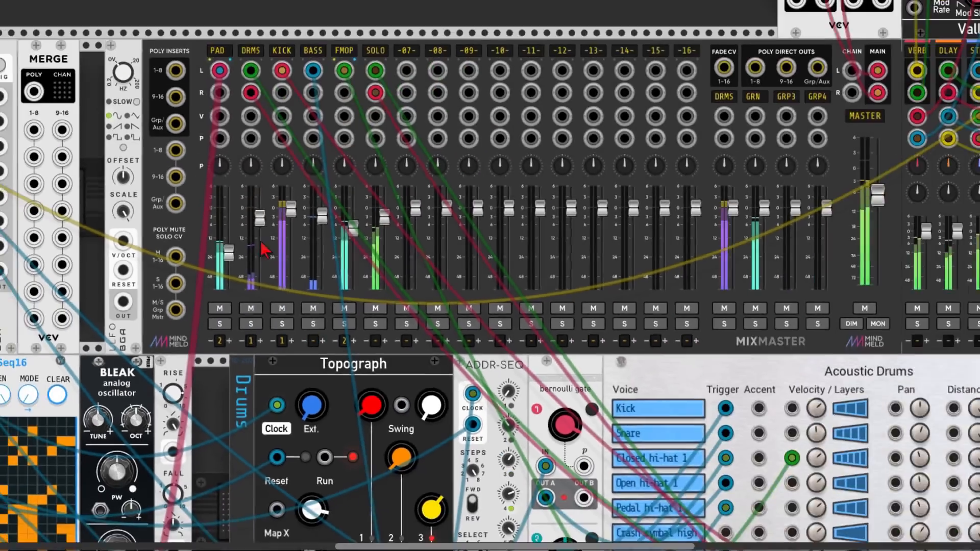
Step: Set the PAD track's display colour to Blue
left_click(216, 52)
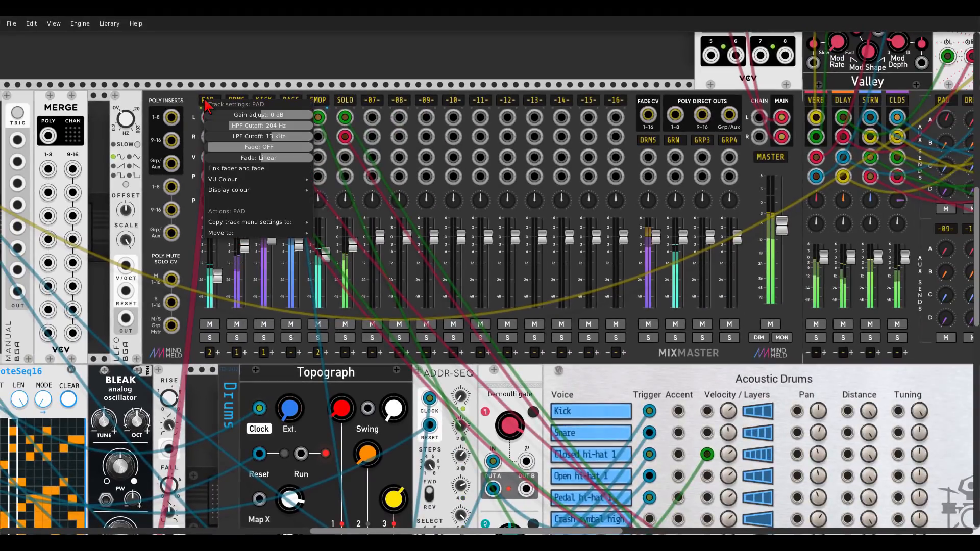
mouse_move(261, 191)
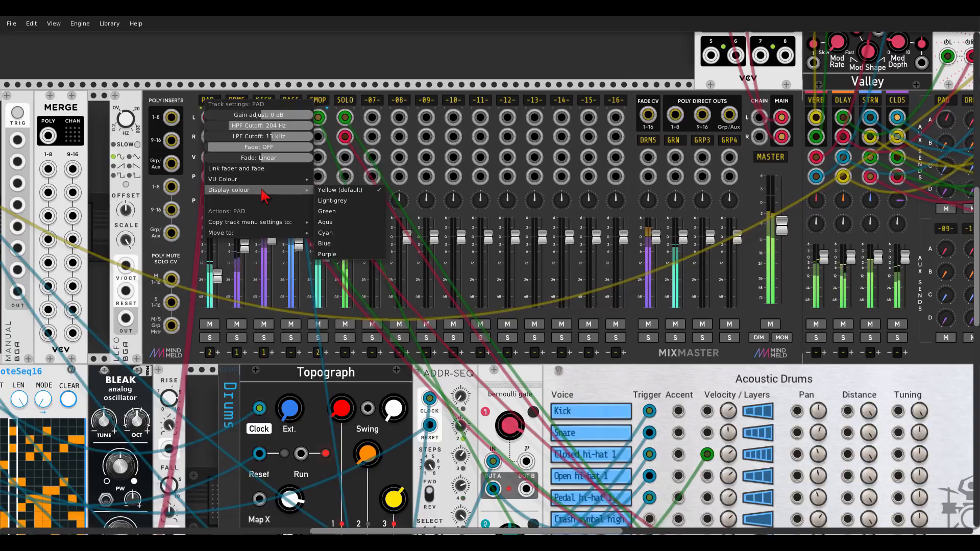
left_click(340, 243)
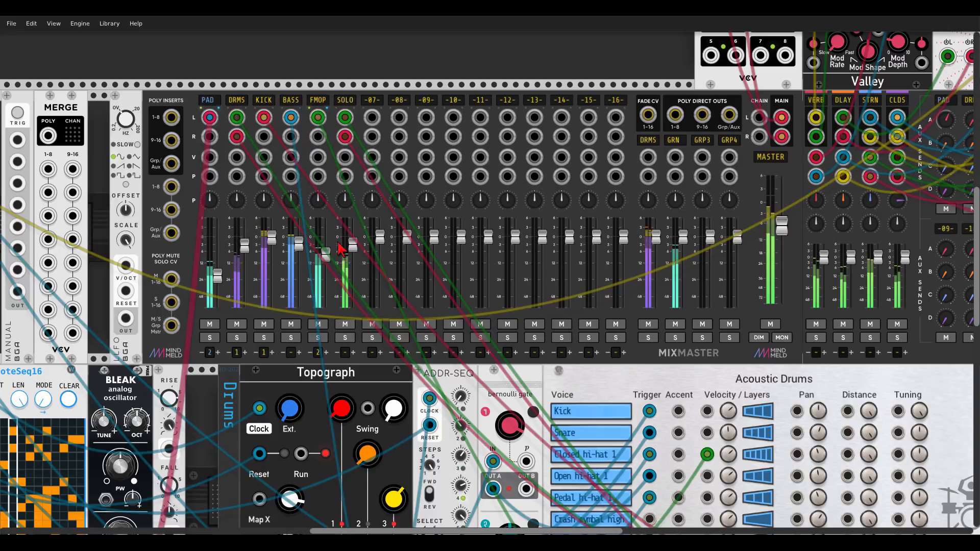
Step: Change the PAD track's display colour to Aqua
left_click(218, 102)
mouse_move(270, 191)
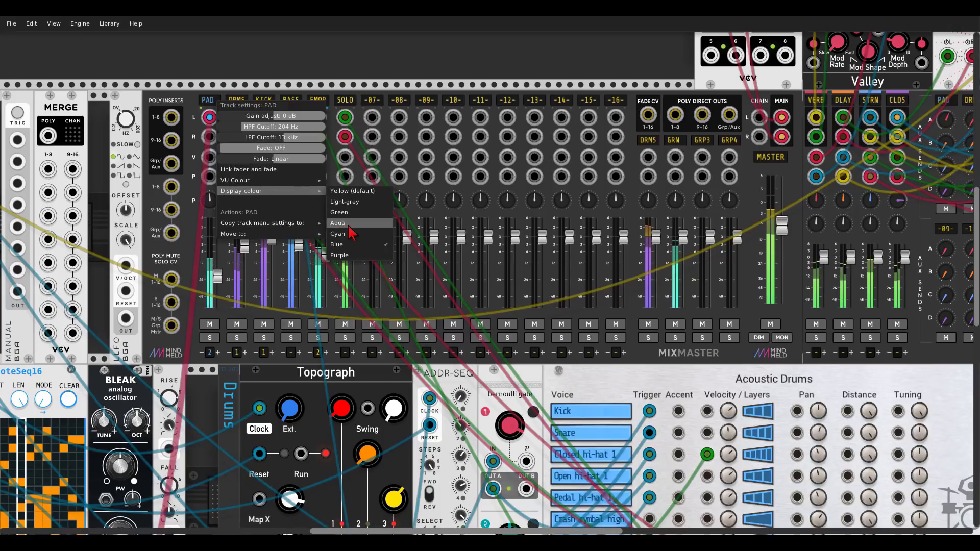
left_click(348, 227)
Step: Set the display colour of the DRMS and KICK tracks to Light-grey
left_click(237, 100)
mouse_move(295, 192)
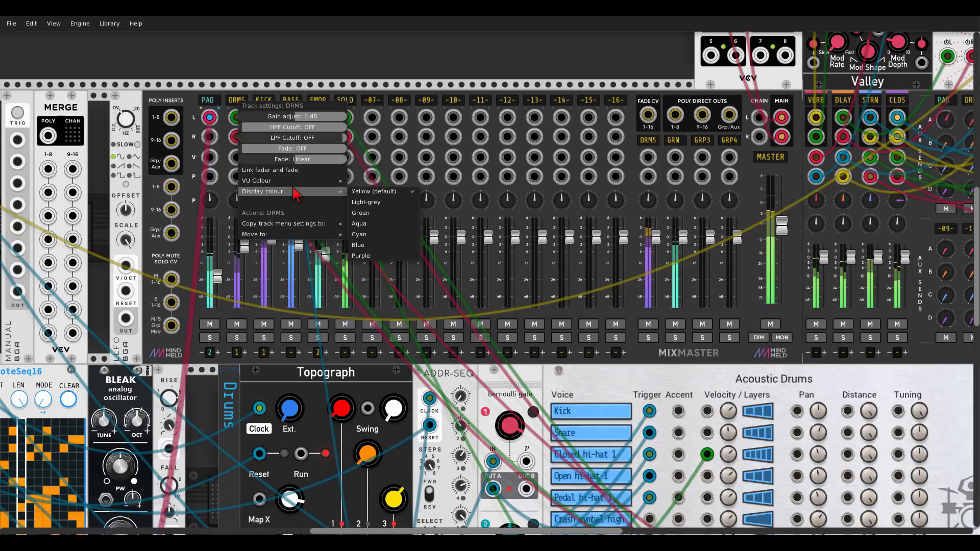
left_click(398, 202)
right_click(265, 102)
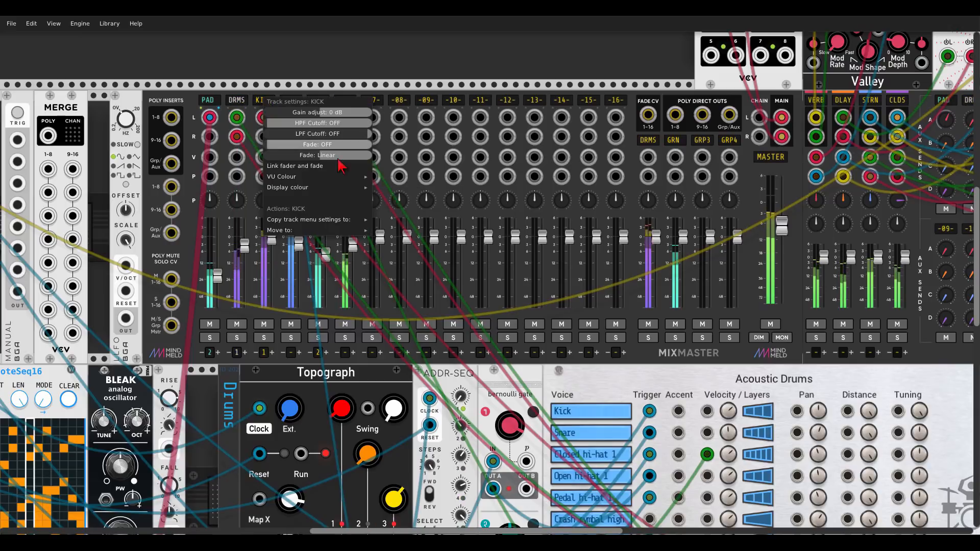
mouse_move(352, 188)
left_click(399, 201)
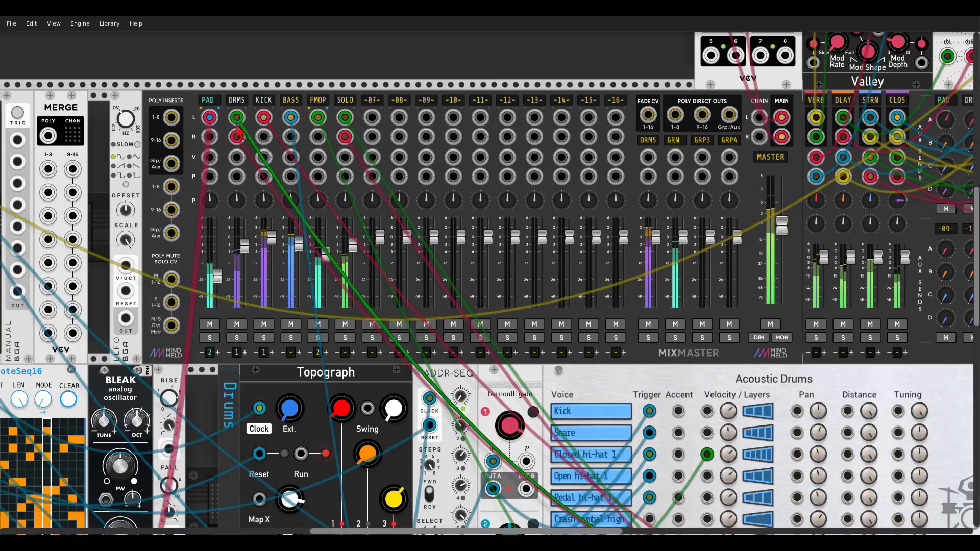
Step: Add a Bogaudio Pressor compressor to the empty rack row above the MixMaster, leaving space before it
scroll(157, 153, "up", 2)
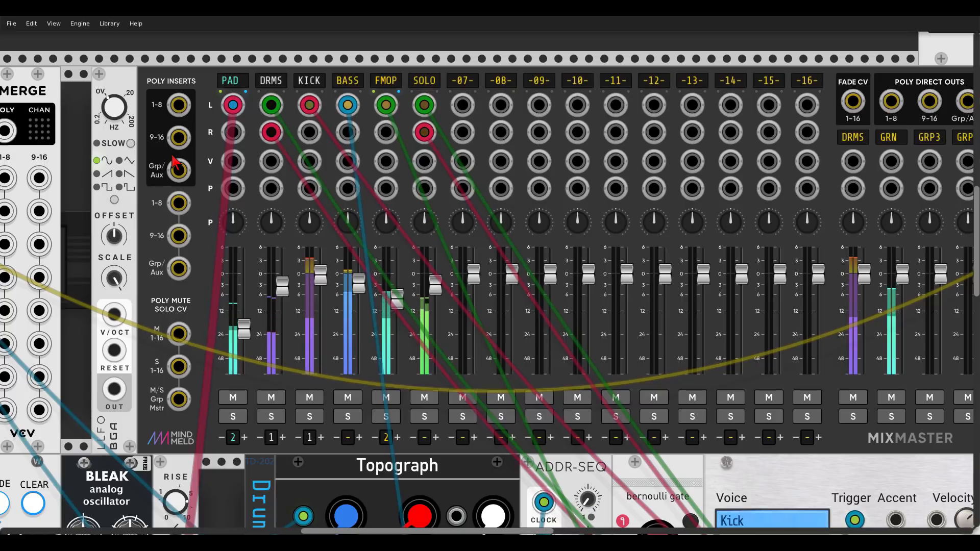
scroll(339, 87, "up", 8)
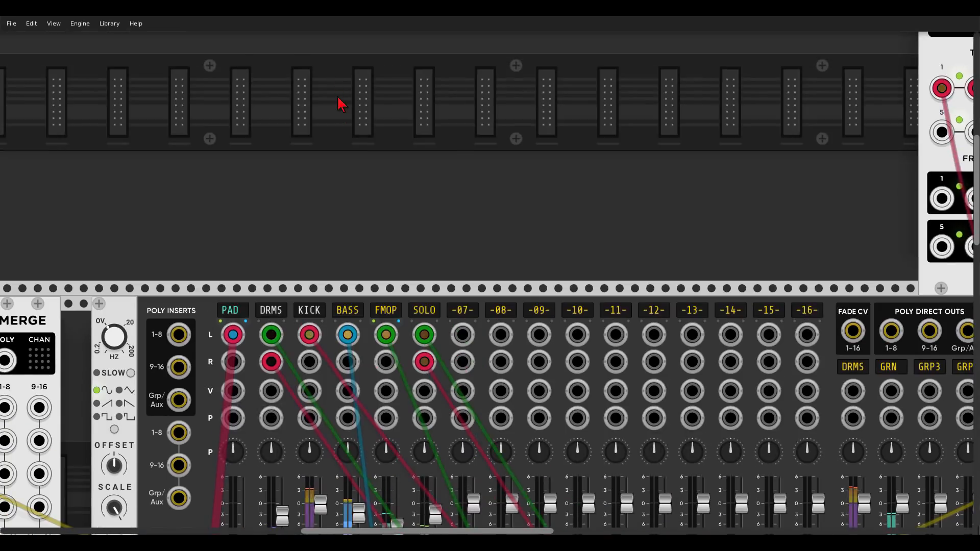
right_click(339, 102)
type("press")
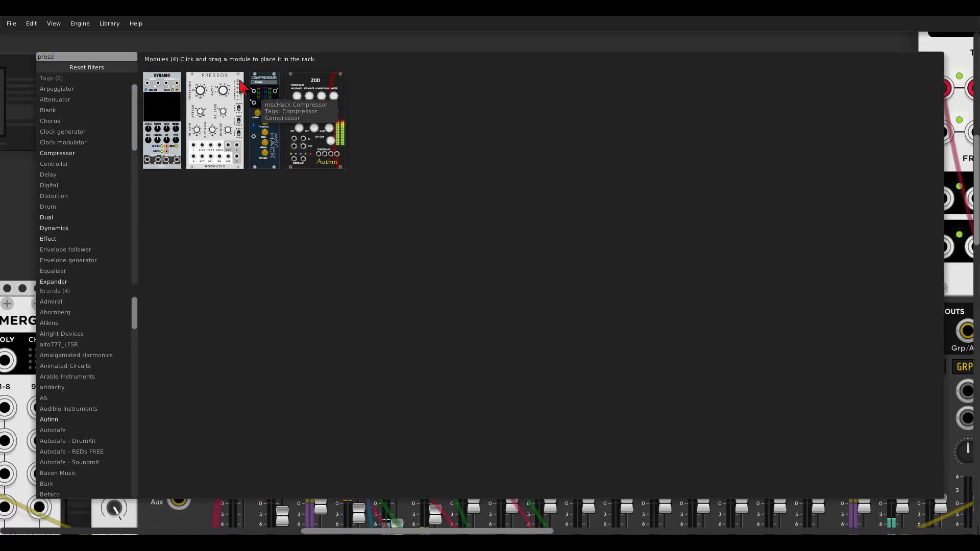
left_click_drag(241, 86, 300, 116)
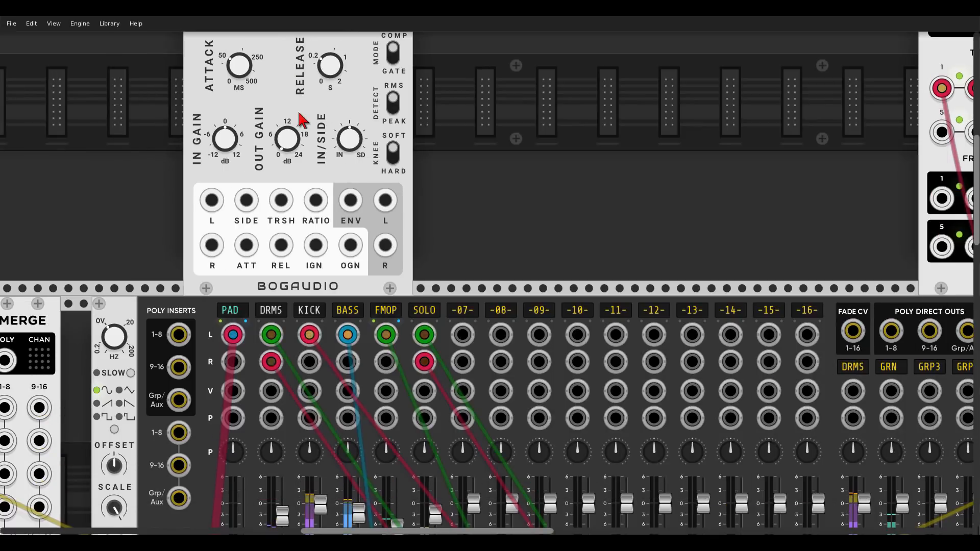
scroll(188, 112, "up", 3)
scroll(186, 104, "up", 2)
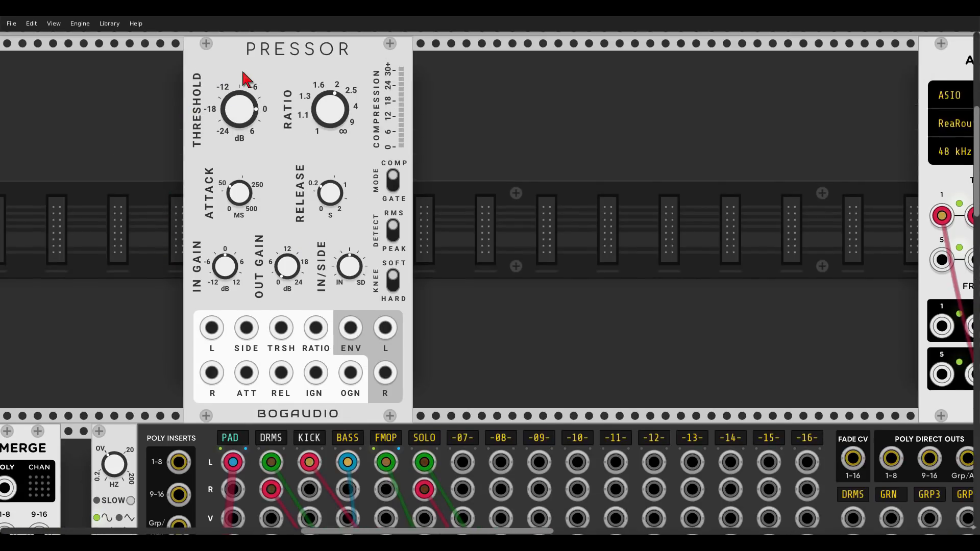
left_click_drag(249, 71, 362, 75)
scroll(208, 131, "down", 7)
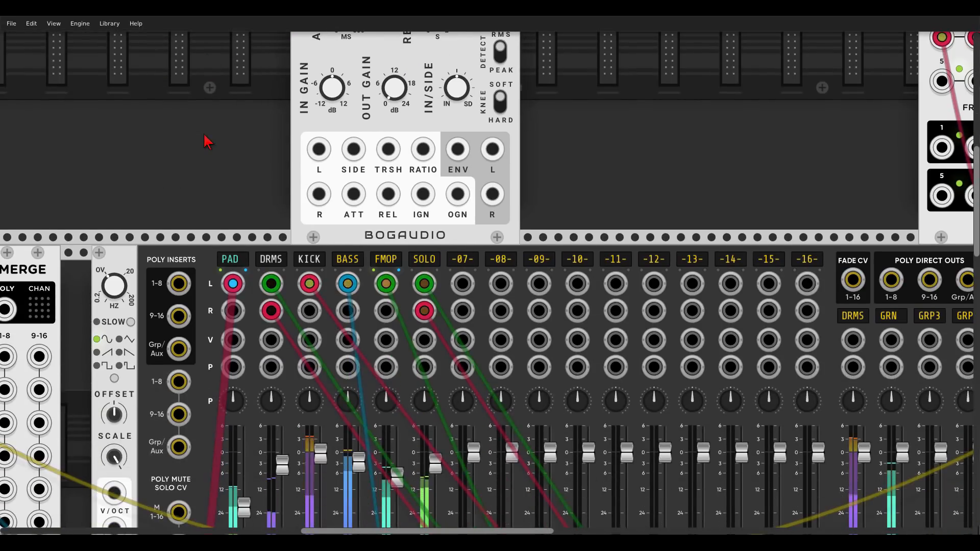
Step: Add a VCV MERGE module and arrange it directly after the Pressor in the row above the MixMaster
scroll(199, 169, "up", 5)
right_click(198, 183)
type("merge")
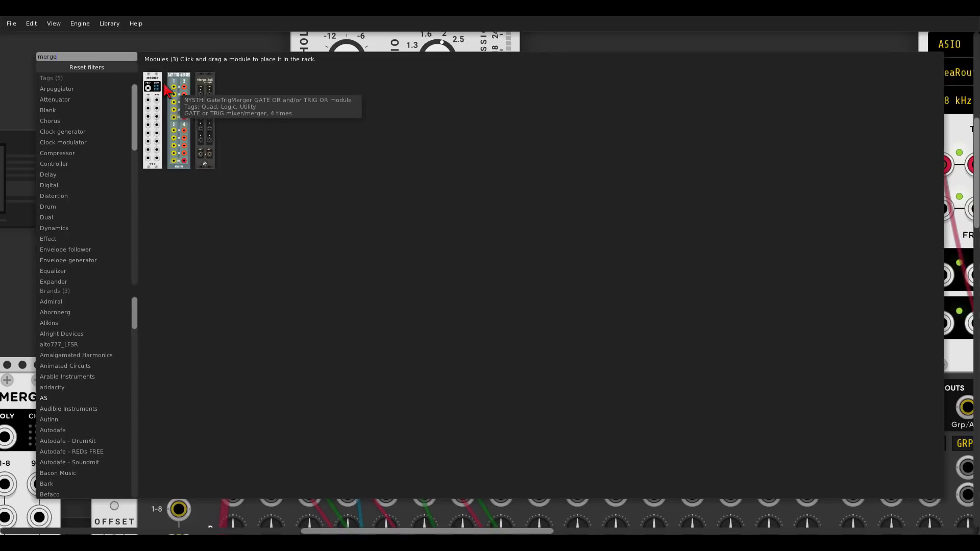
left_click_drag(153, 84, 195, 102)
scroll(206, 110, "down", 5)
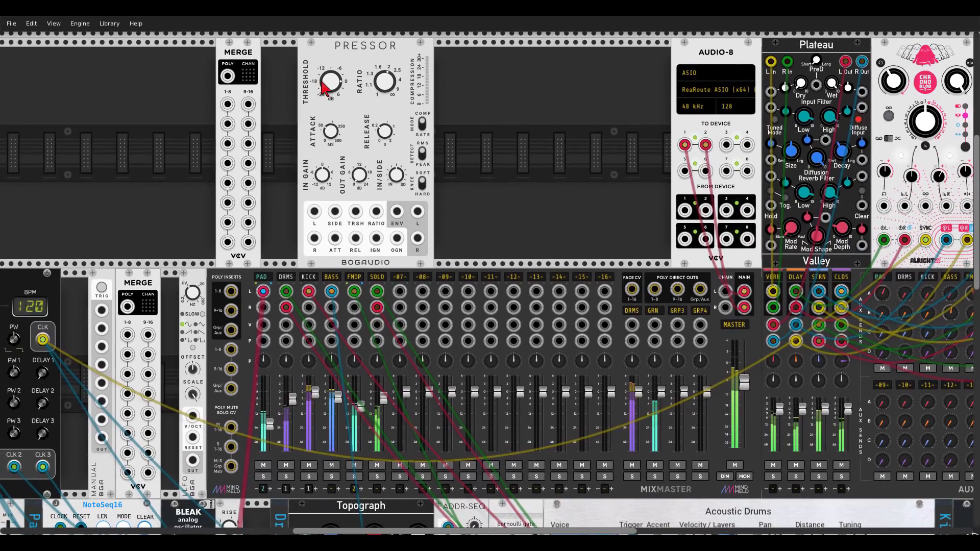
left_click_drag(361, 45, 260, 114)
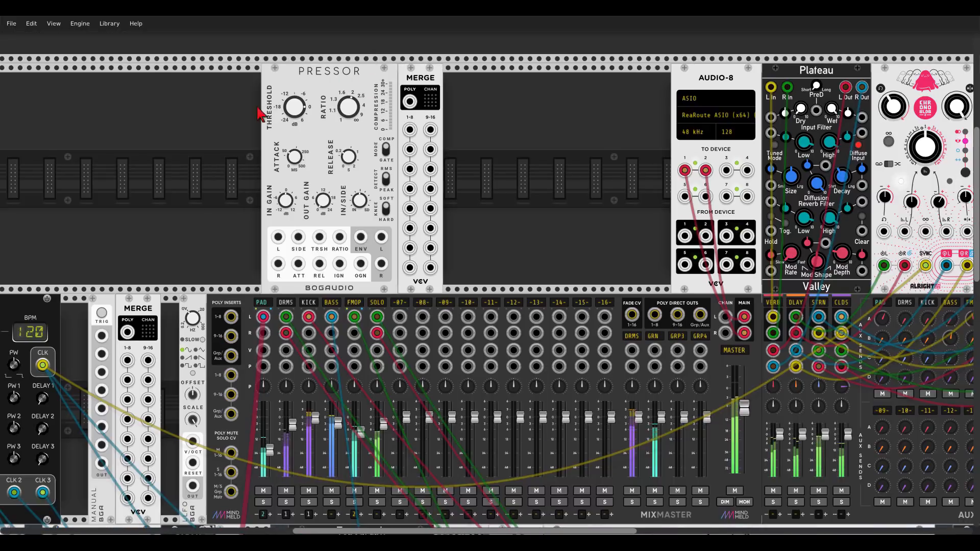
Step: Add a VCV SPLIT module directly before the Pressor
right_click(227, 135)
type("split")
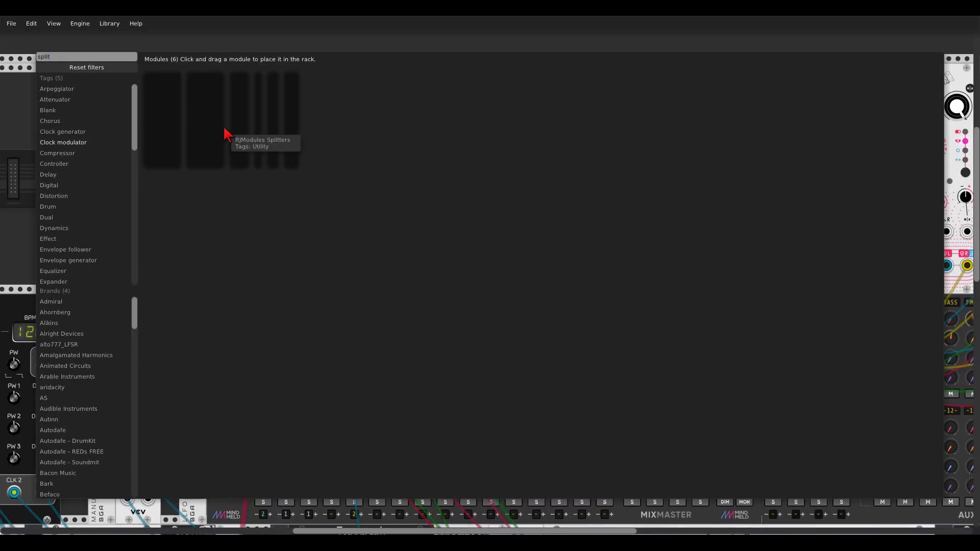
left_click(244, 103)
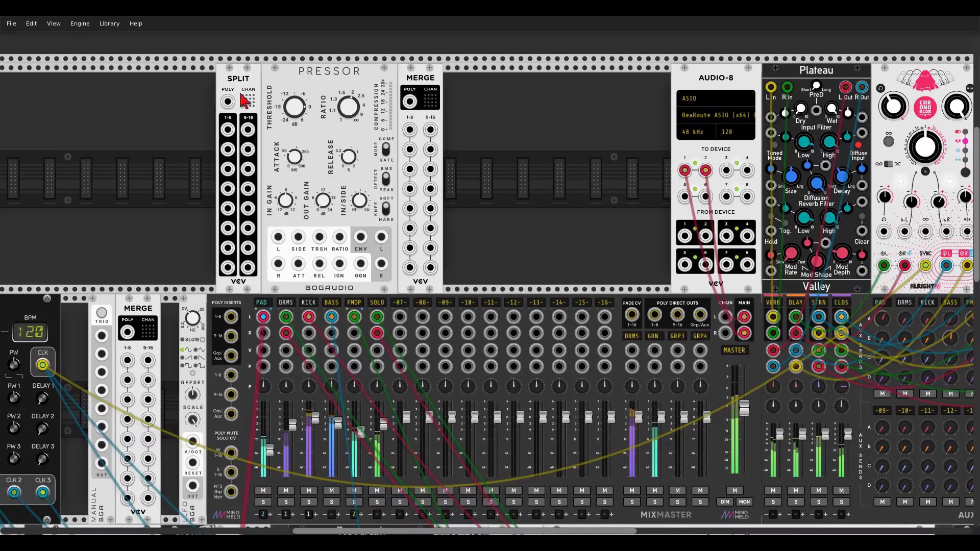
Step: Patch the MixMaster's Grp/Aux insert send to SPLIT's poly input and MERGE's poly output to the Grp/Aux insert return
left_click_drag(227, 101, 231, 318)
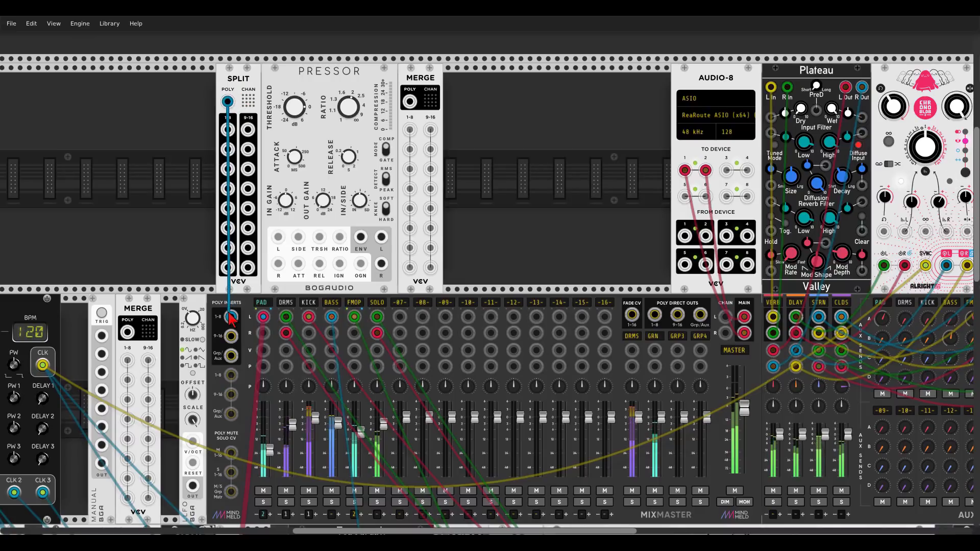
left_click_drag(236, 362, 232, 357)
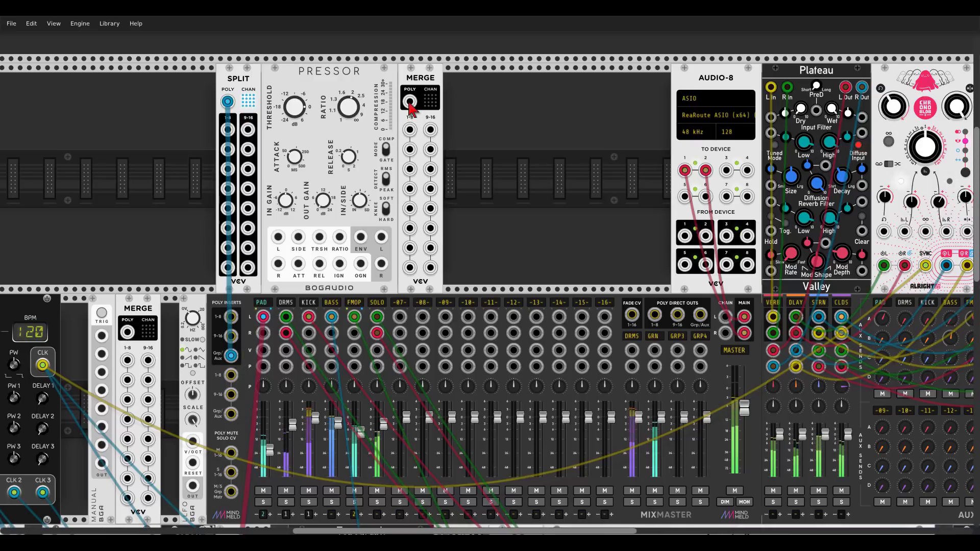
left_click_drag(410, 103, 232, 415)
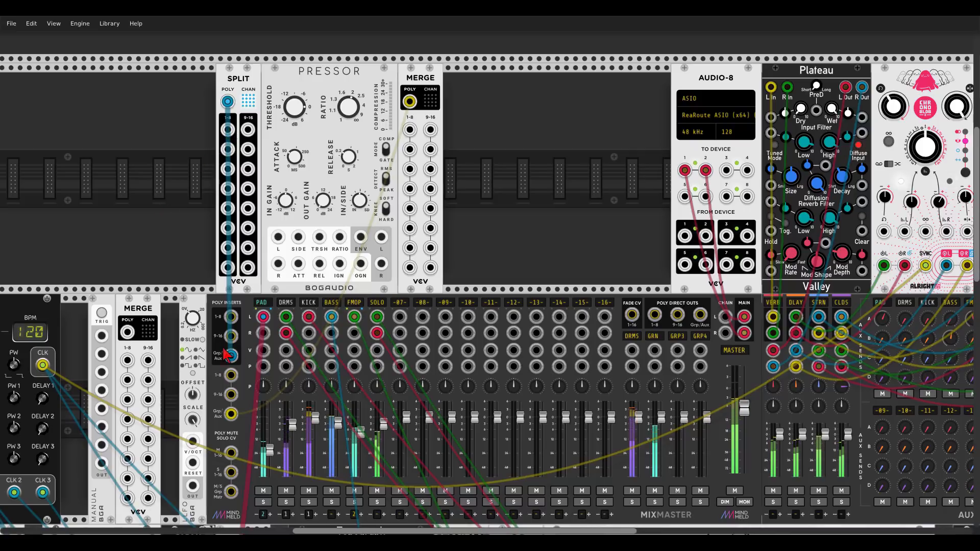
left_click_drag(225, 352, 228, 361)
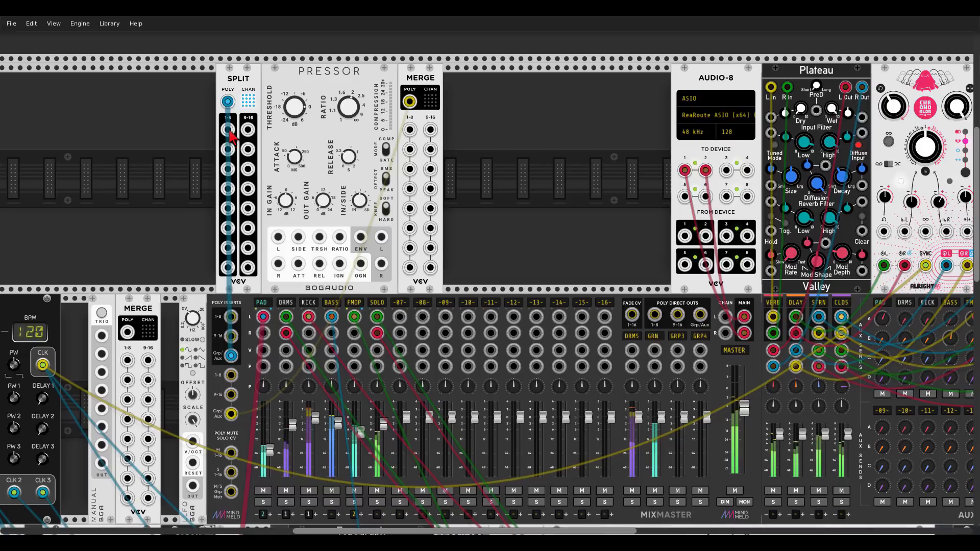
Step: Patch SPLIT outputs 1 and 2 to the Pressor's left and right inputs, and the Pressor's stereo outputs to MERGE inputs 1 and 2
left_click_drag(228, 131, 277, 237)
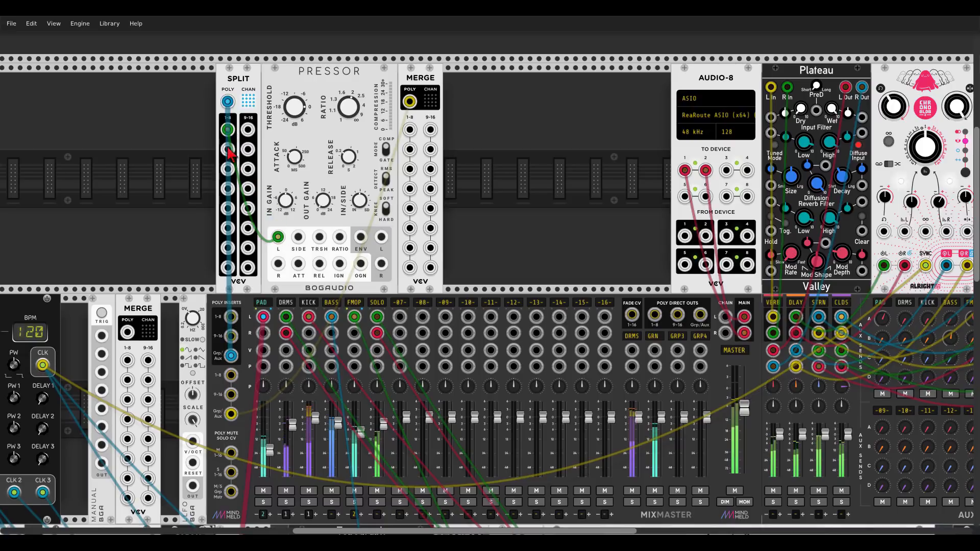
left_click_drag(227, 149, 279, 264)
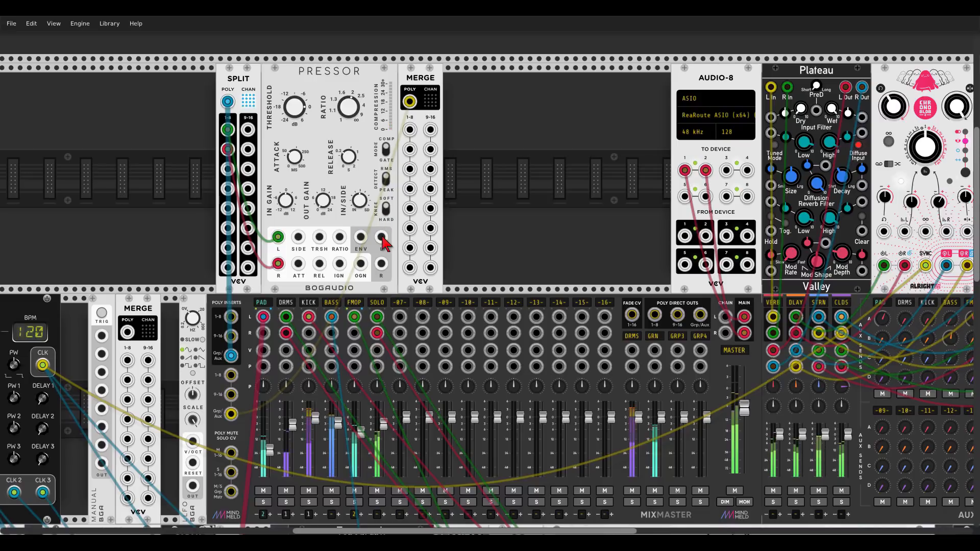
left_click_drag(384, 244, 382, 264)
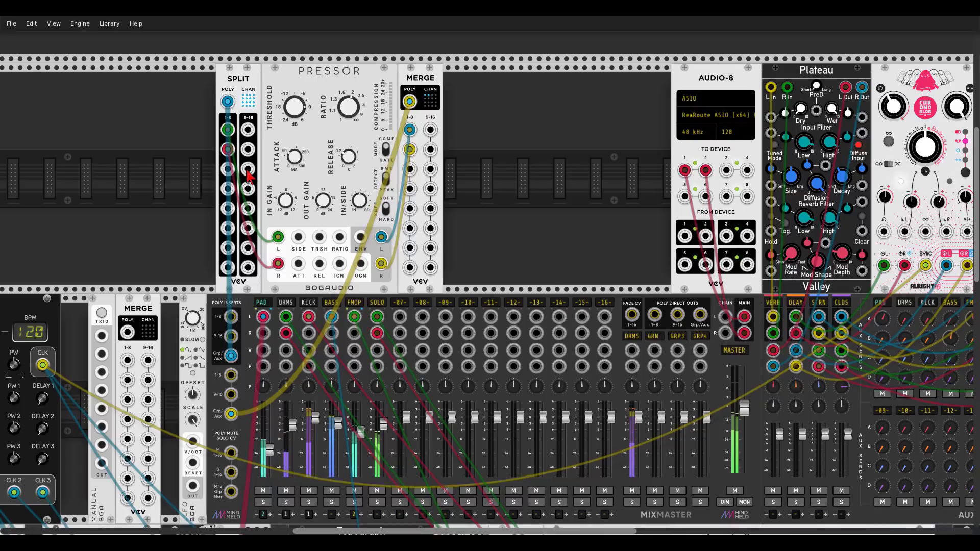
Step: Patch SPLIT outputs 3 and 4 straight through to MERGE inputs 3 and 4, bypassing the Pressor
left_click_drag(228, 169, 410, 169)
left_click_drag(227, 190, 416, 189)
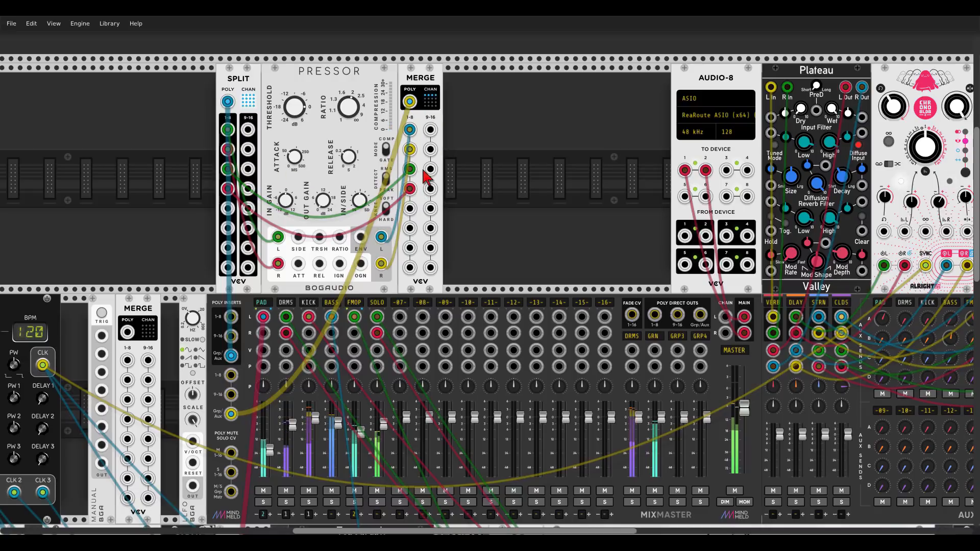
Step: Add a stoermelder INFIX module directly after MERGE and remove the straight-through cables on channels 3 and 4
right_click(458, 138)
type("inf")
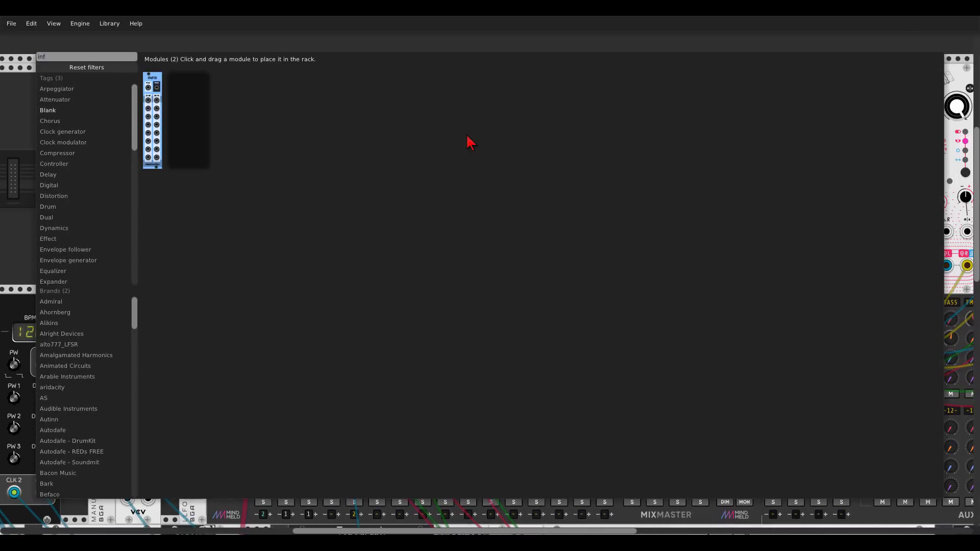
left_click_drag(151, 82, 431, 127)
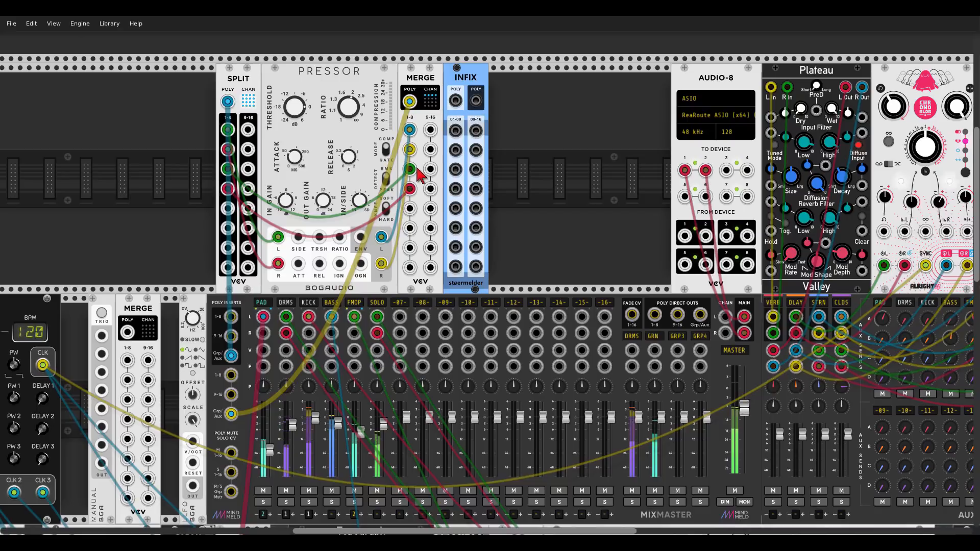
mouse_move(417, 173)
left_mouse_down()
mouse_move(439, 176)
mouse_move(429, 168)
left_mouse_up()
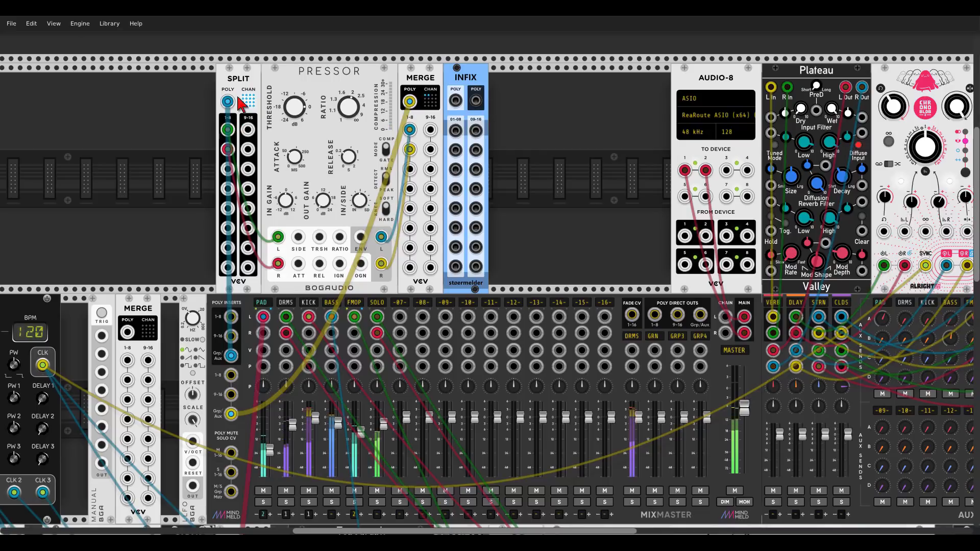
Step: Patch the Grp/Aux insert send to INFIX's poly input, and move the insert return to its poly output and the Pressor outputs to its inputs 1 and 2
left_click_drag(232, 355, 456, 101)
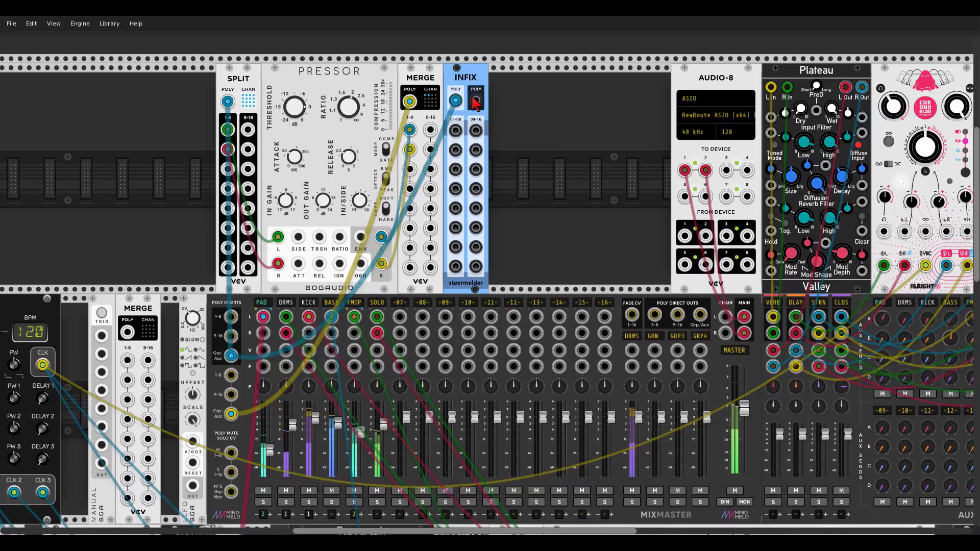
left_click_drag(410, 100, 476, 100)
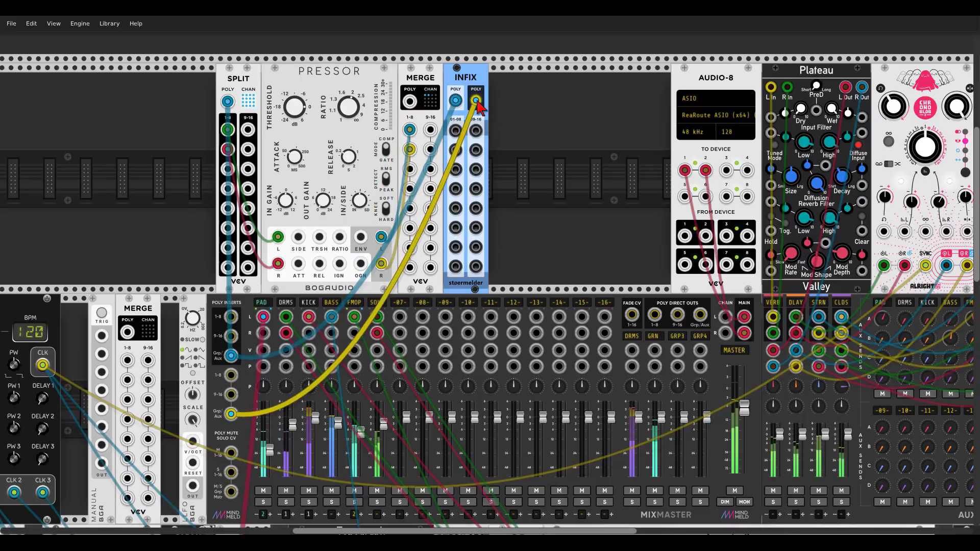
left_click_drag(228, 410, 230, 414)
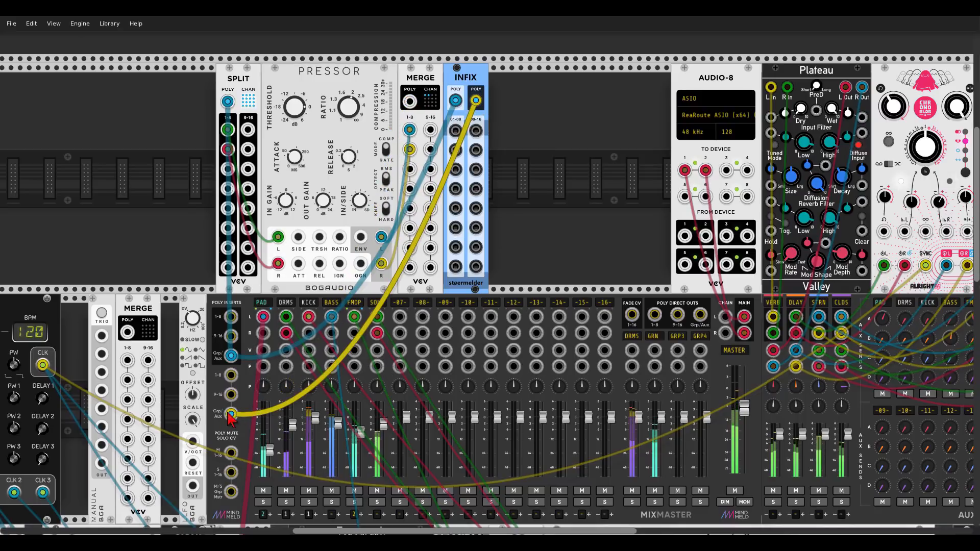
left_click_drag(410, 129, 456, 150)
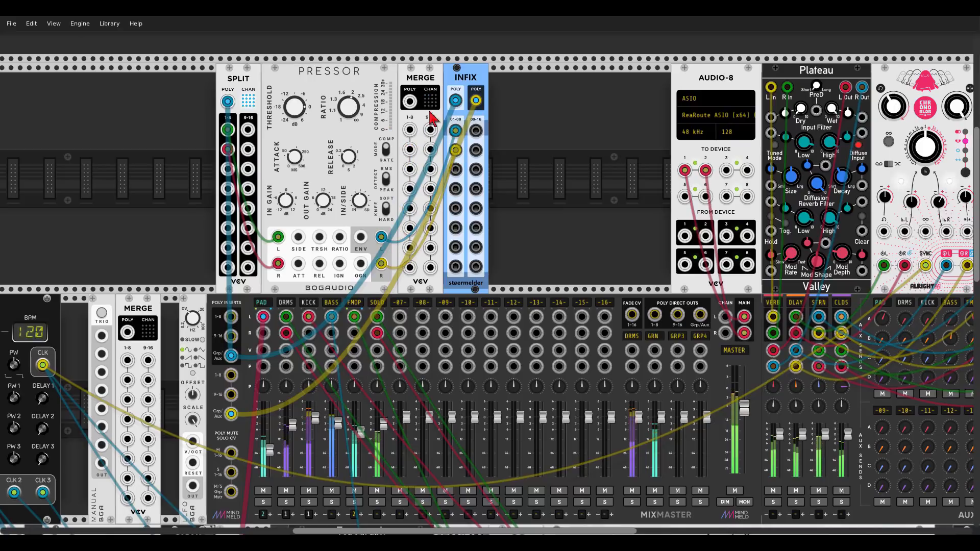
Step: Delete the unused MERGE module beside the Pressor and move INFIX into its place
right_click(417, 82)
left_click(444, 171)
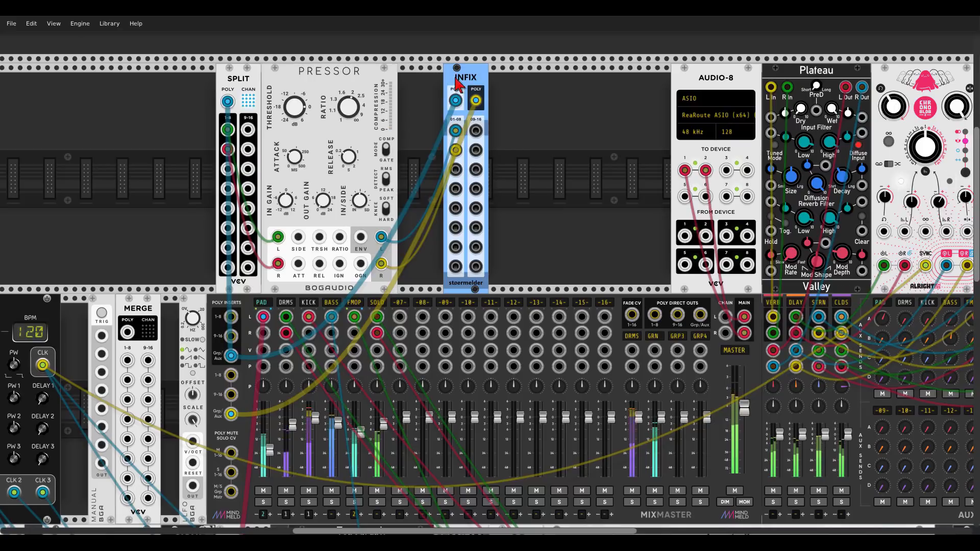
left_click_drag(449, 82, 408, 77)
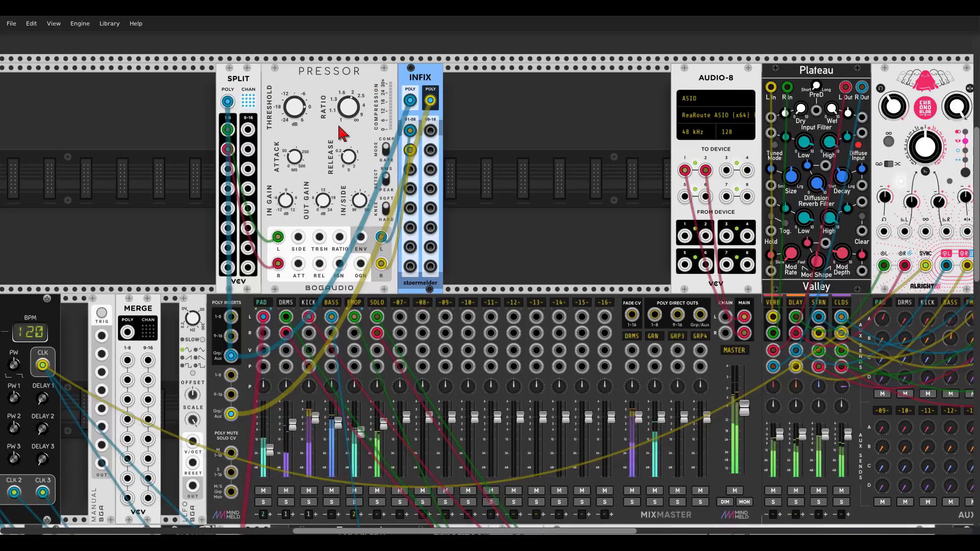
Step: Adjust the Pressor's attack and release times
scroll(426, 124, "up", 2)
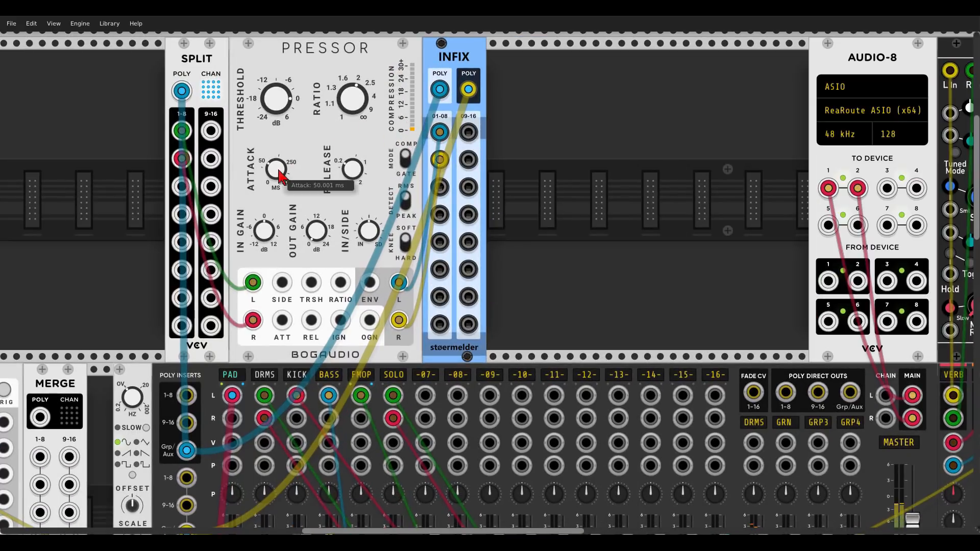
mouse_move(276, 169)
left_mouse_down()
mouse_move(276, 159)
mouse_move(279, 176)
left_mouse_up()
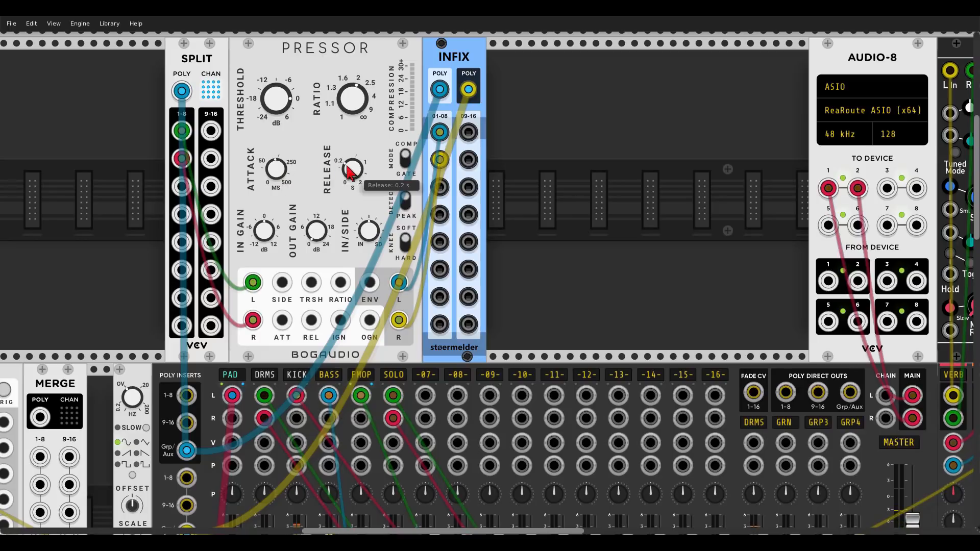
left_click_drag(353, 171, 353, 167)
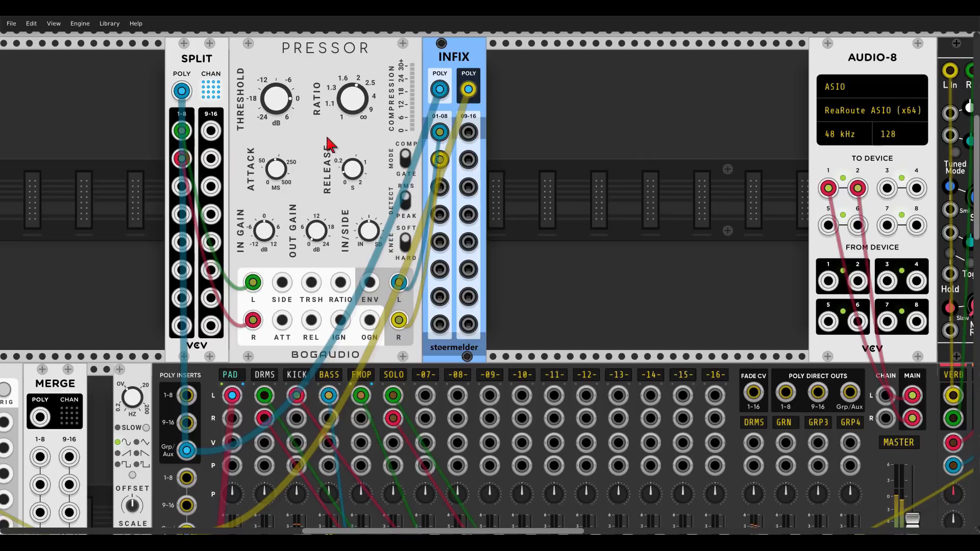
Step: Adjust the Pressor's ratio, threshold and output gain for the compressed drum group
left_click_drag(352, 98, 357, 107)
scroll(352, 91, "up", 1)
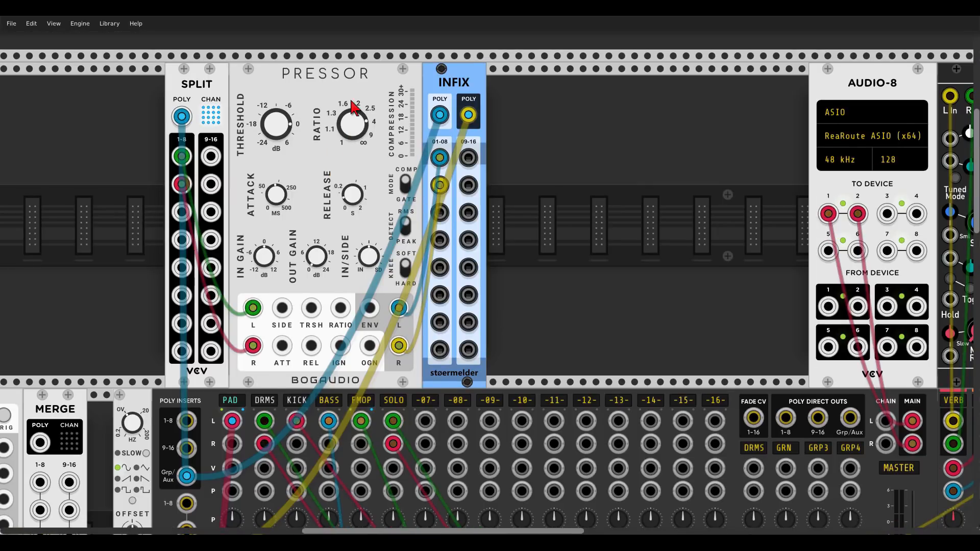
left_click_drag(286, 121, 285, 130)
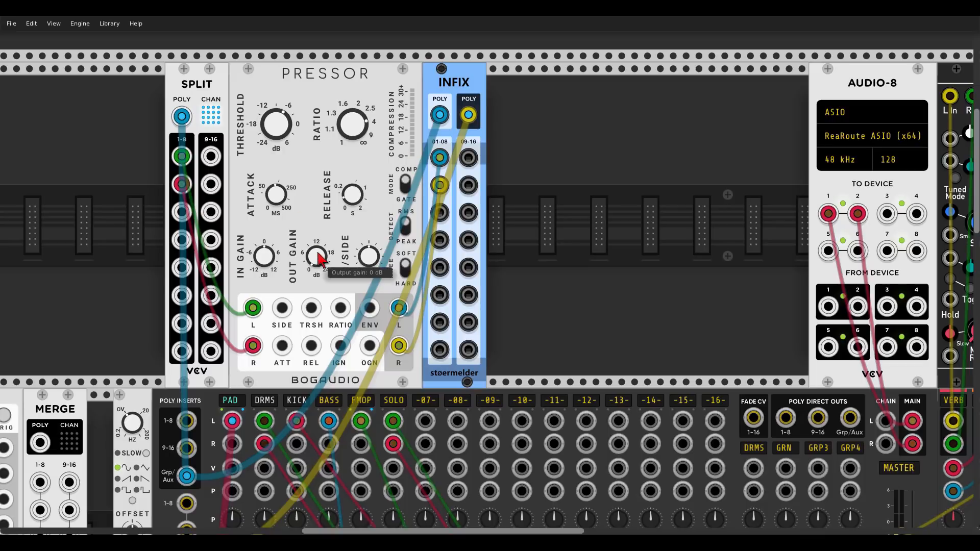
left_click_drag(318, 253, 318, 250)
Step: Examine the MixMaster's audio settings, from filters, pan and aux options to return routing, chain input, direct outs and fades
scroll(594, 296, "down", 2)
scroll(595, 245, "down", 4)
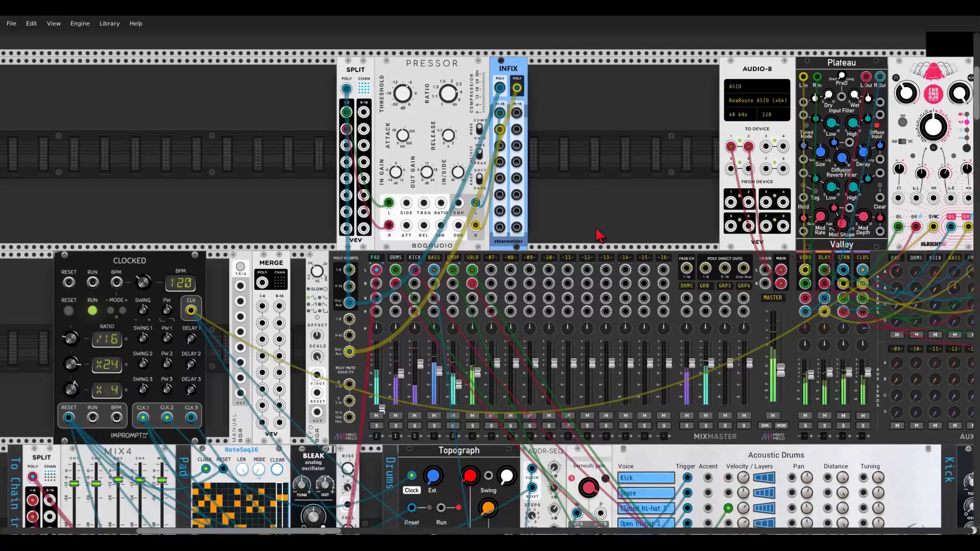
scroll(632, 313, "up", 2)
mouse_move(636, 305)
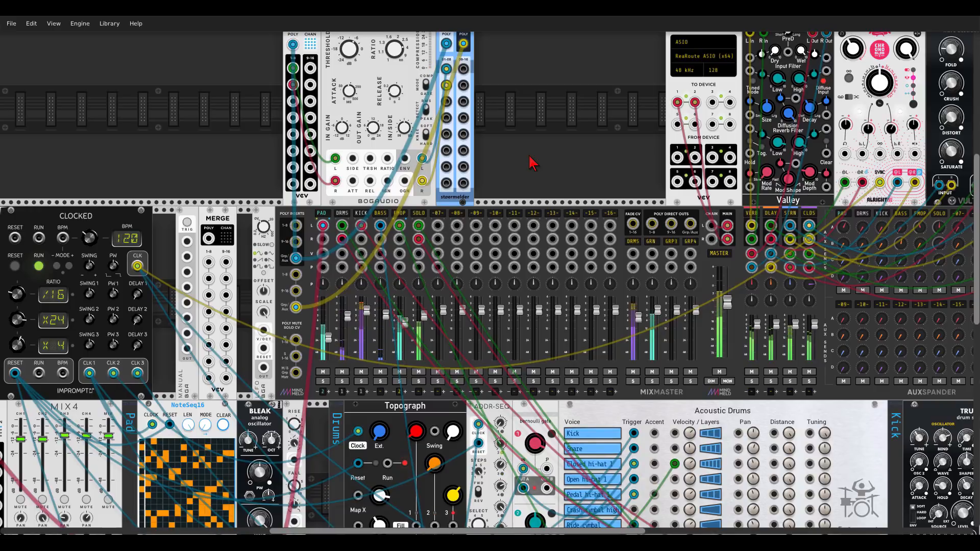
scroll(595, 173, "up", 2)
scroll(643, 198, "down", 1)
scroll(643, 198, "right", 3)
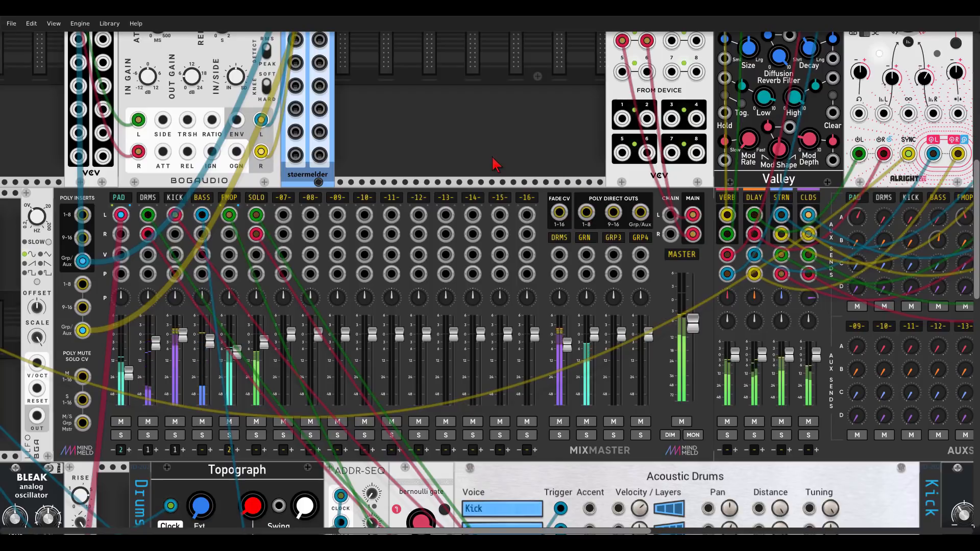
scroll(493, 157, "down", 1)
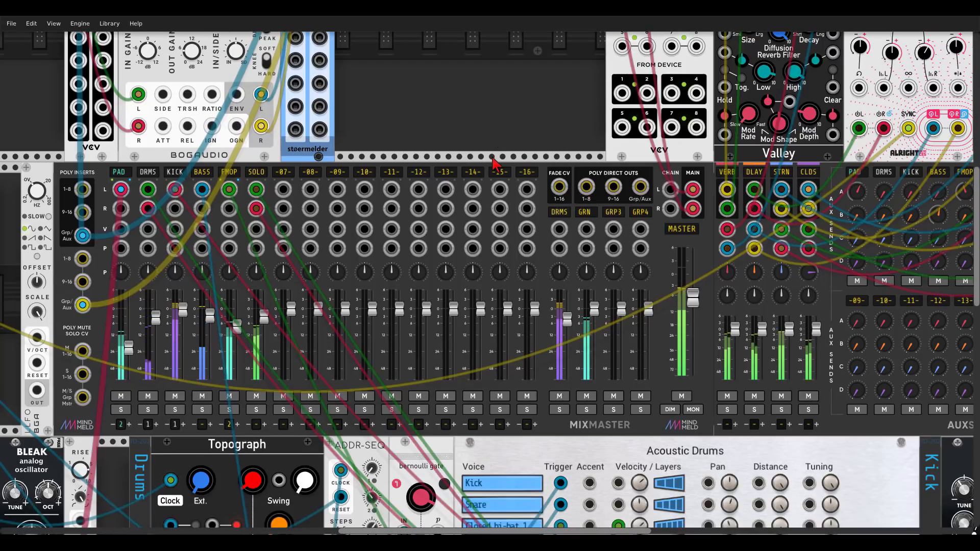
right_click(538, 206)
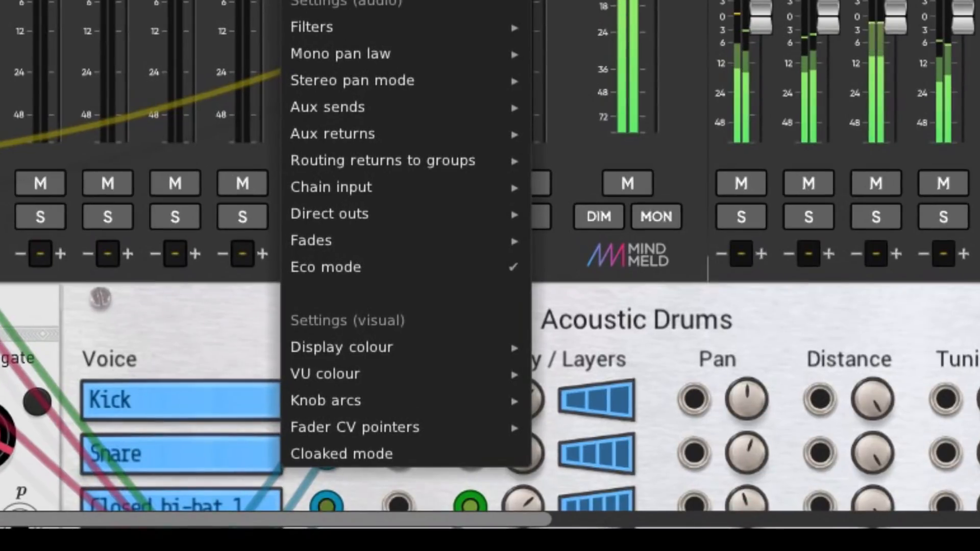
mouse_move(422, 26)
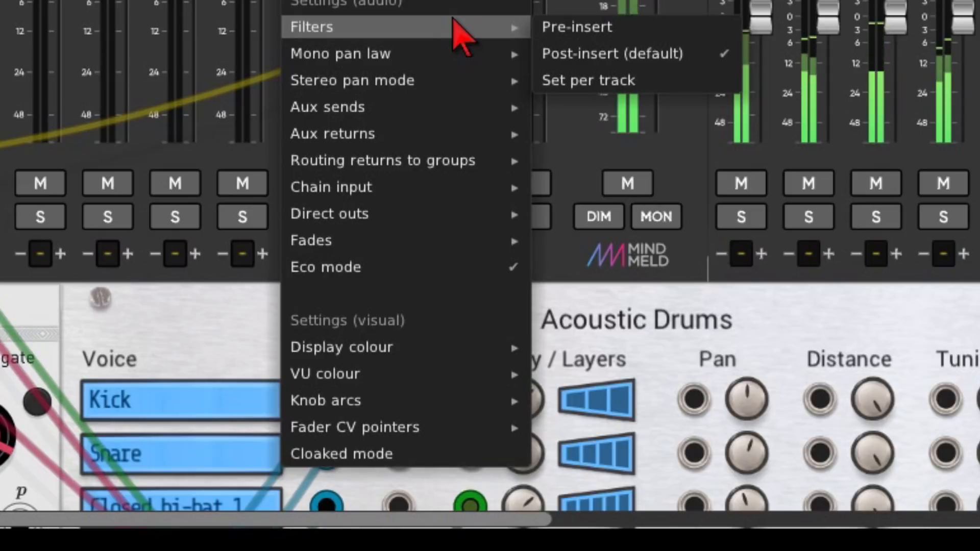
mouse_move(432, 60)
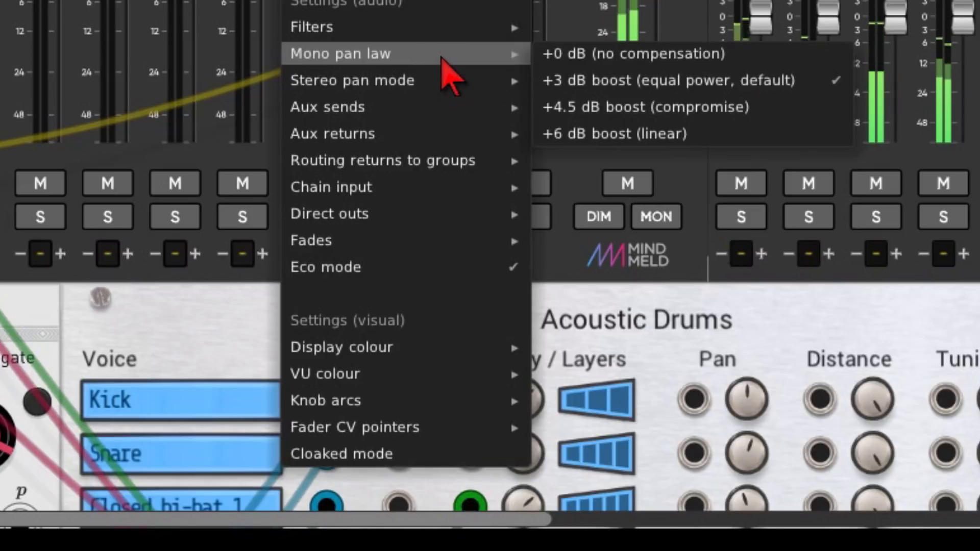
mouse_move(435, 82)
mouse_move(455, 109)
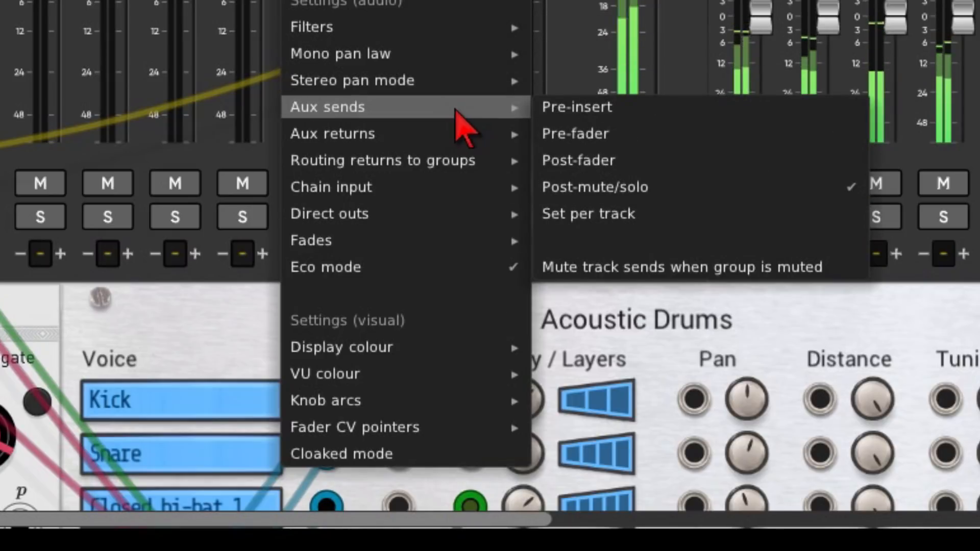
mouse_move(449, 137)
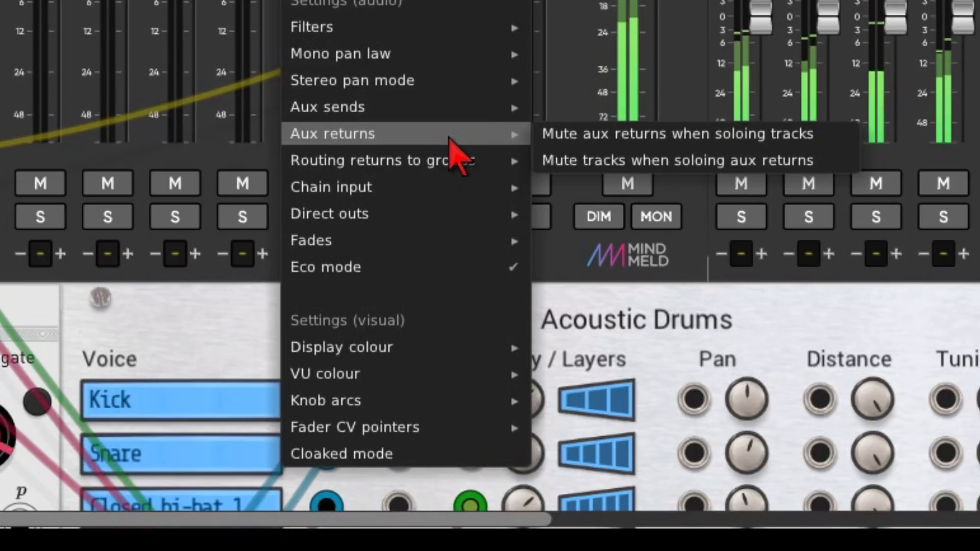
mouse_move(444, 159)
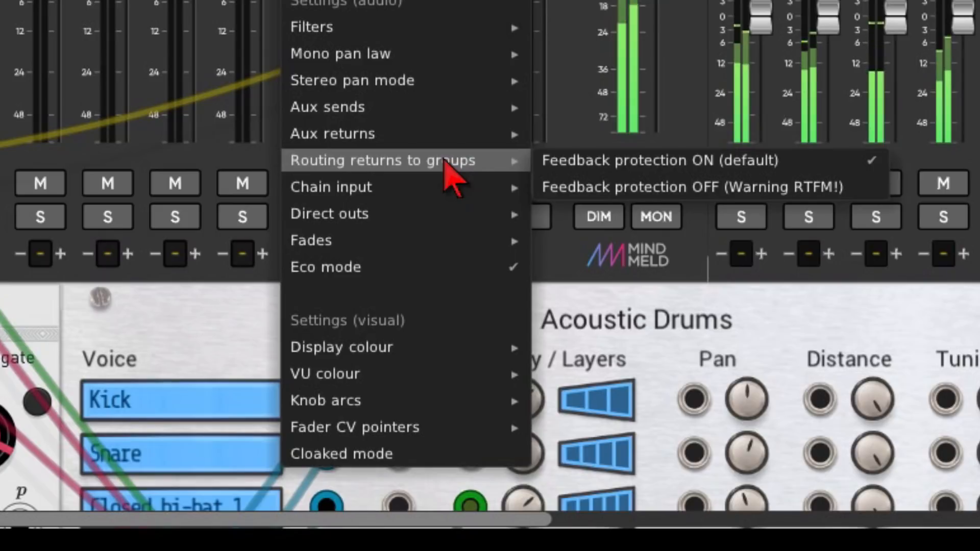
mouse_move(439, 185)
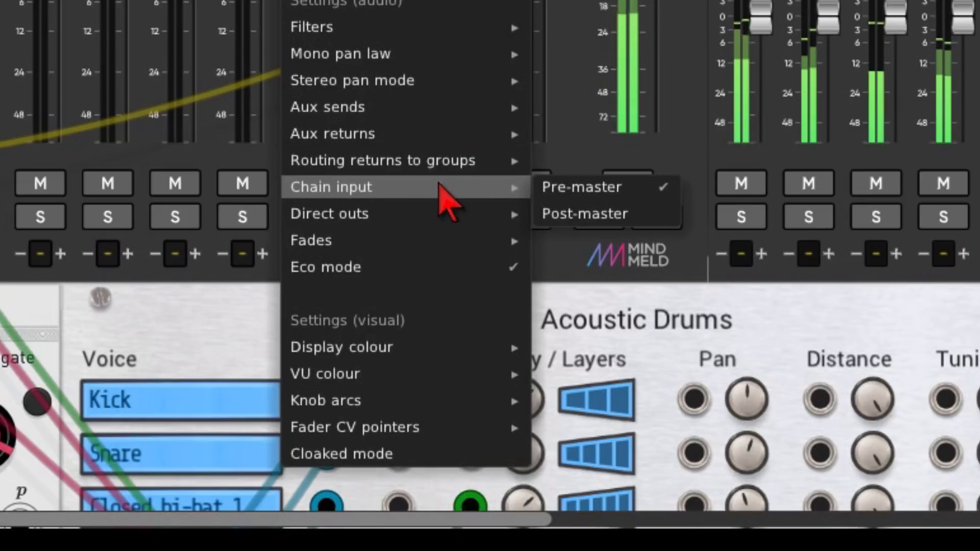
mouse_move(421, 215)
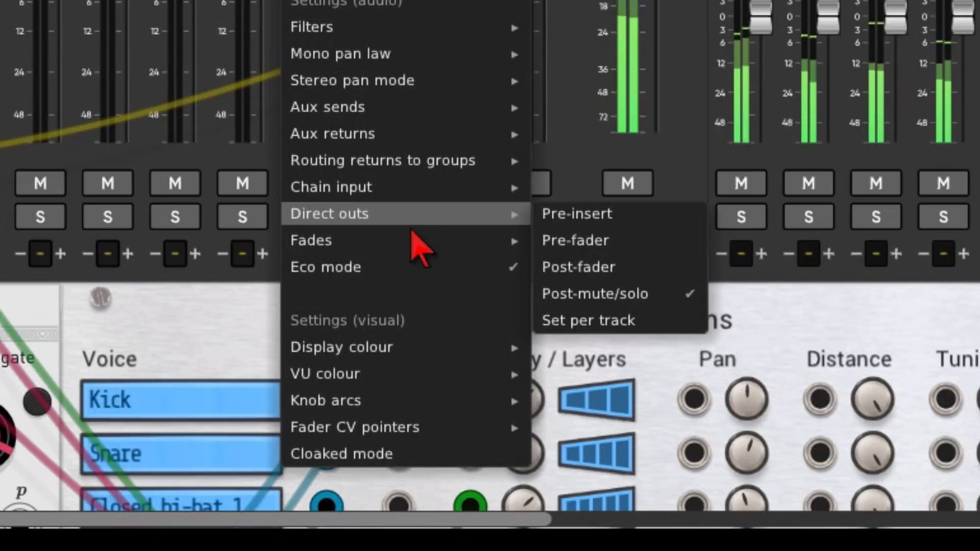
mouse_move(409, 238)
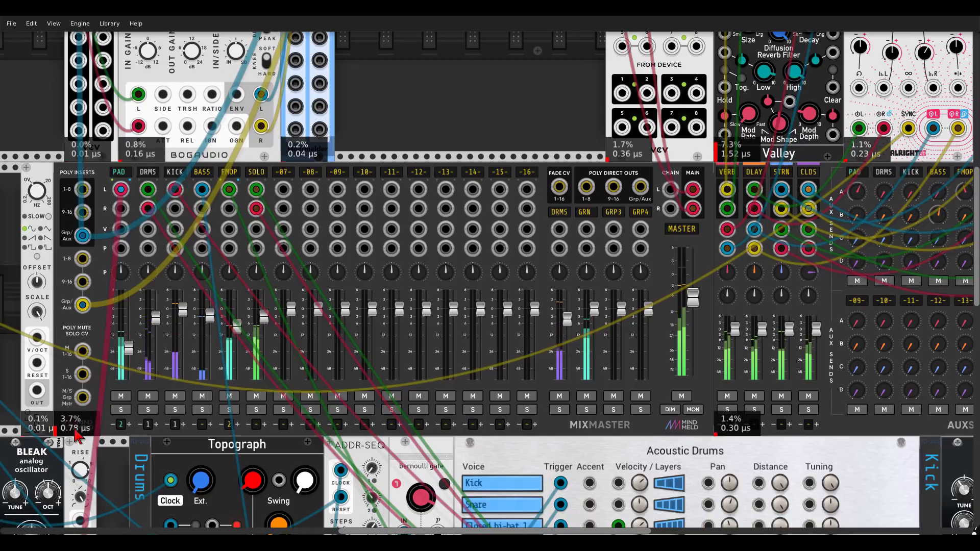
Step: Switch the MixMaster's Eco mode off and back on to compare its CPU usage
right_click(544, 233)
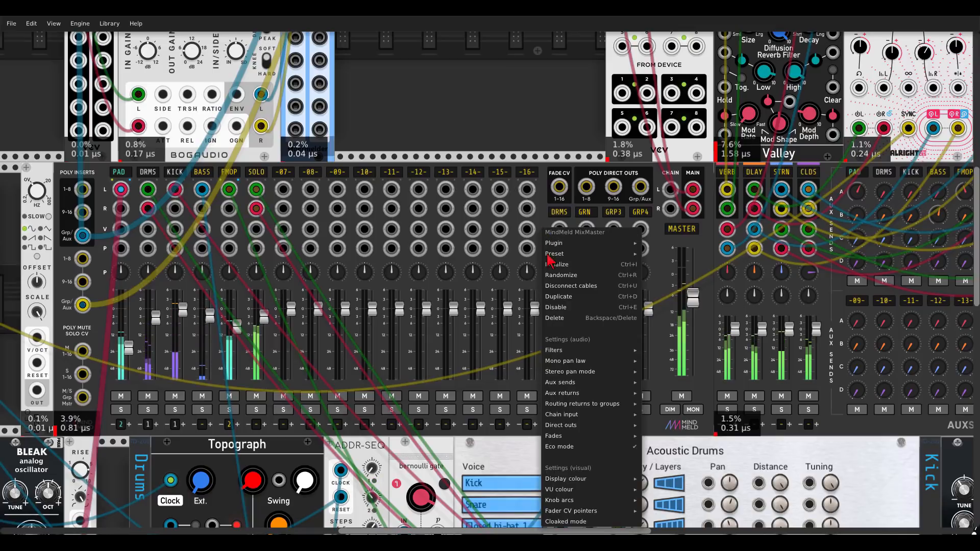
left_click(602, 452)
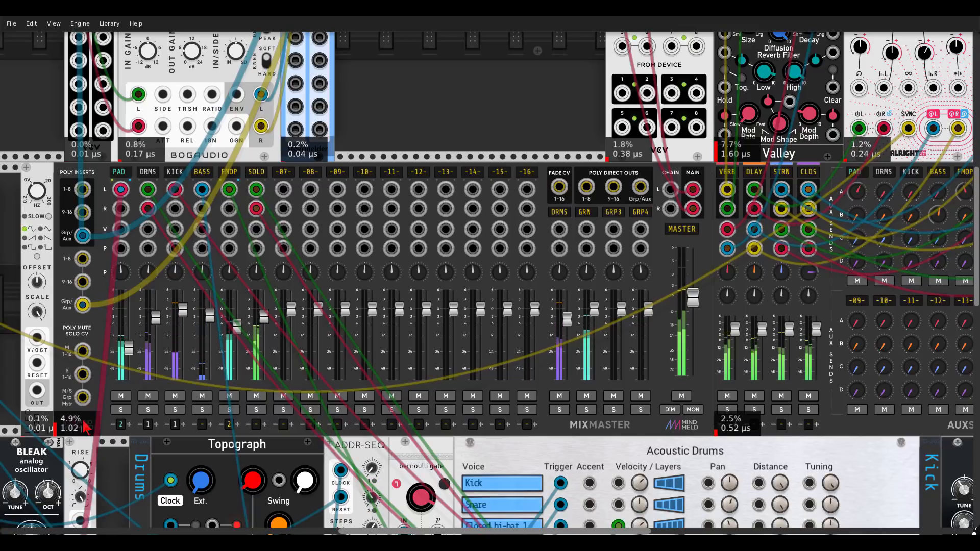
right_click(545, 235)
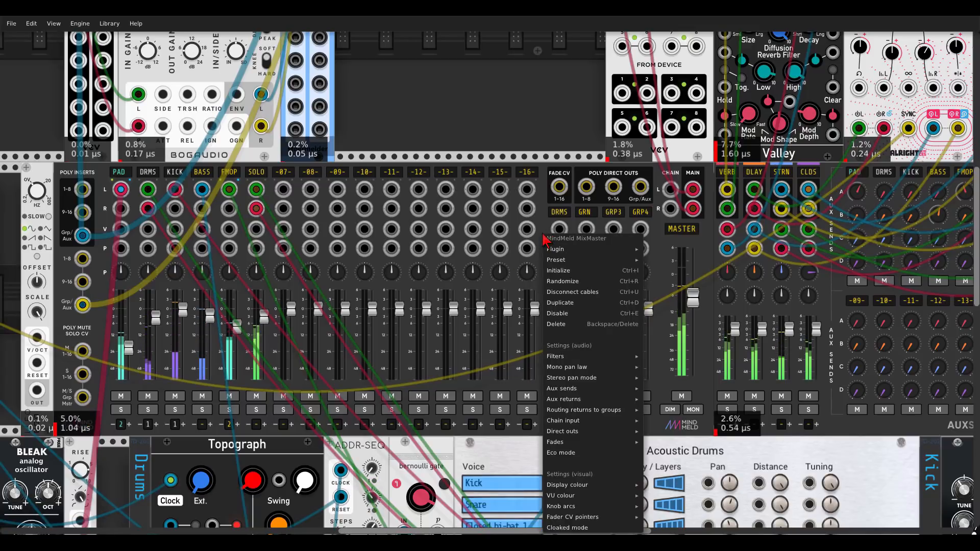
left_click(562, 453)
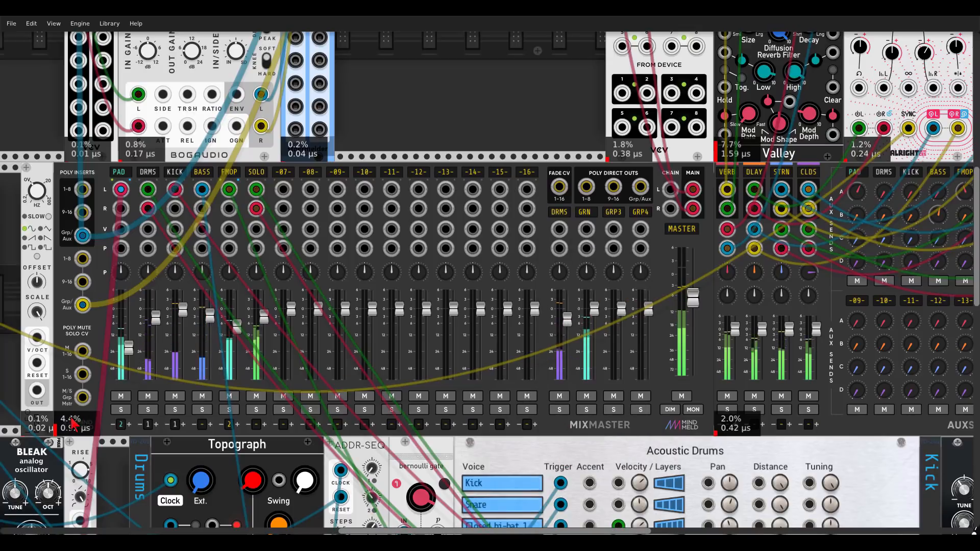
Step: Switch the MixMaster's Cloaked mode on and back off to compare the level meters
right_click(545, 228)
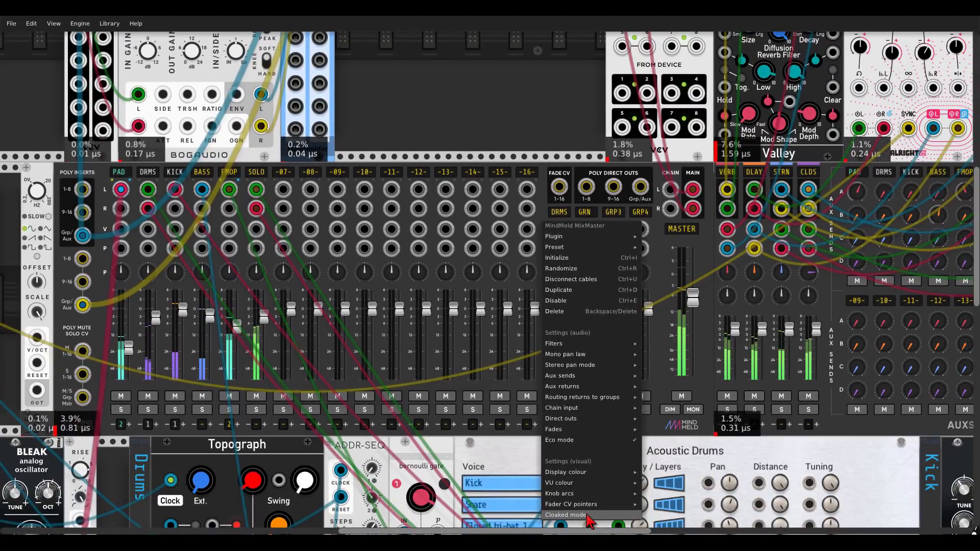
left_click(588, 515)
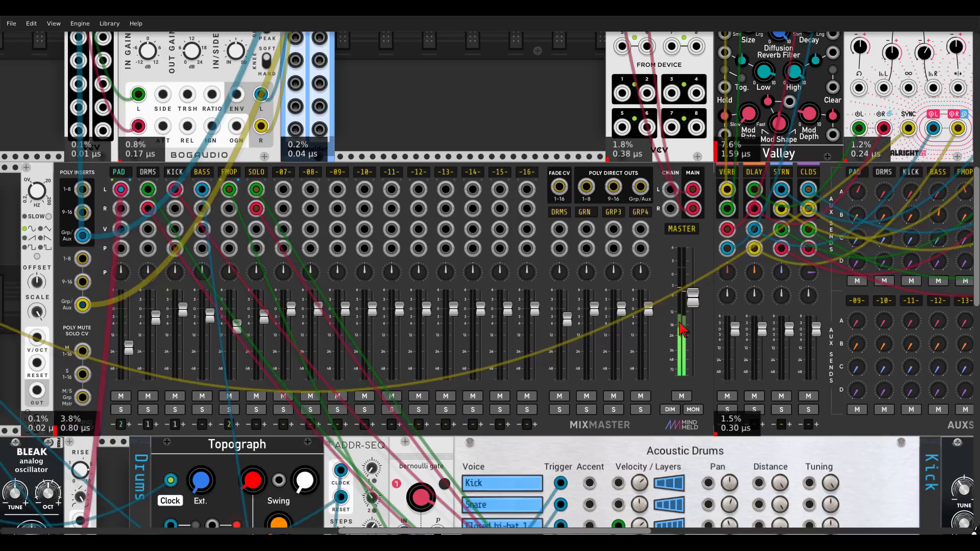
right_click(540, 233)
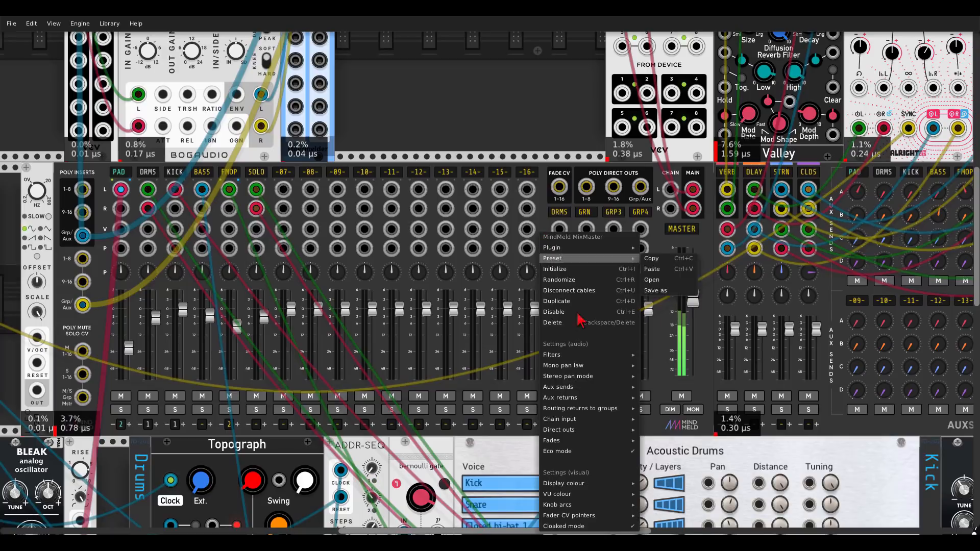
left_click(596, 526)
Step: Turn off the engine's CPU meter for the modules
left_click(80, 23)
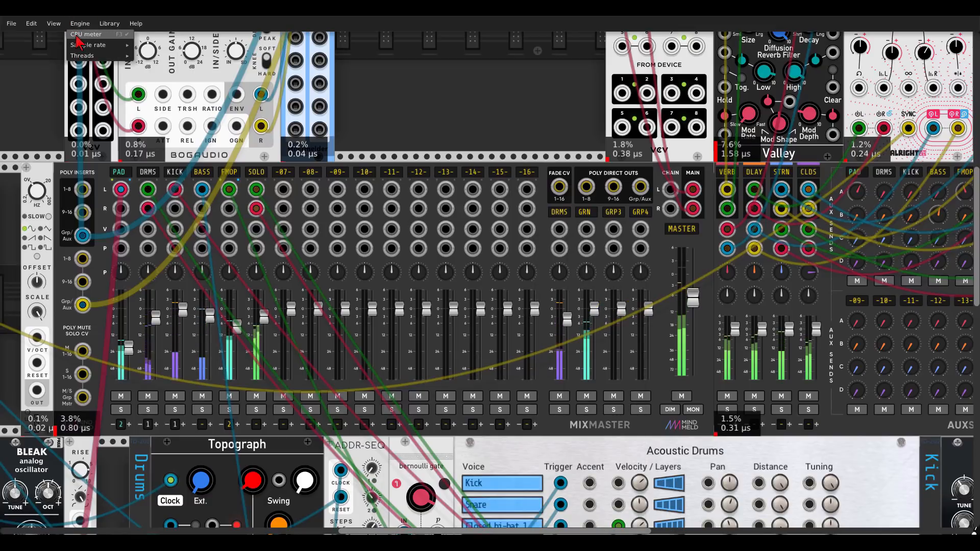
left_click(77, 35)
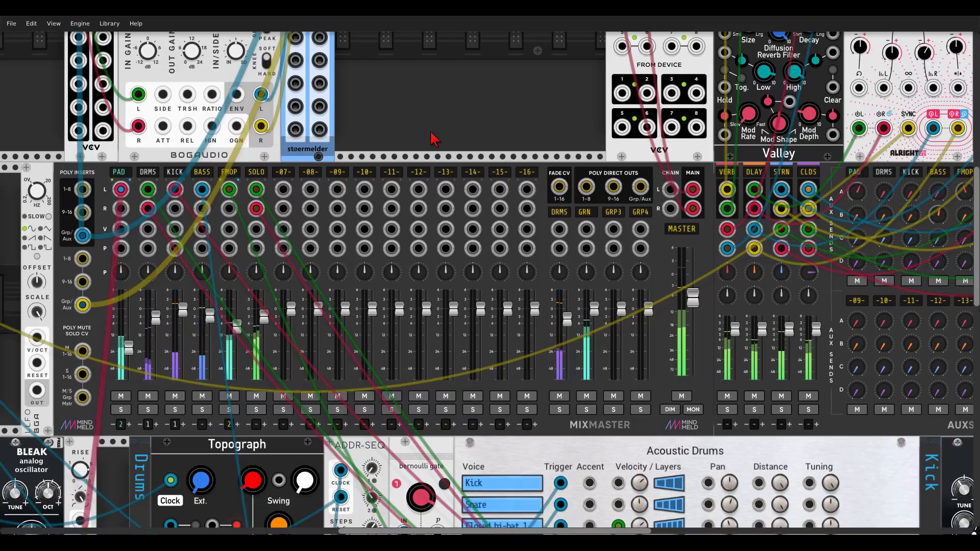
Step: Give the DRMS group a 5.3 s fade with an Exp 100% curve
scroll(531, 195, "up", 5)
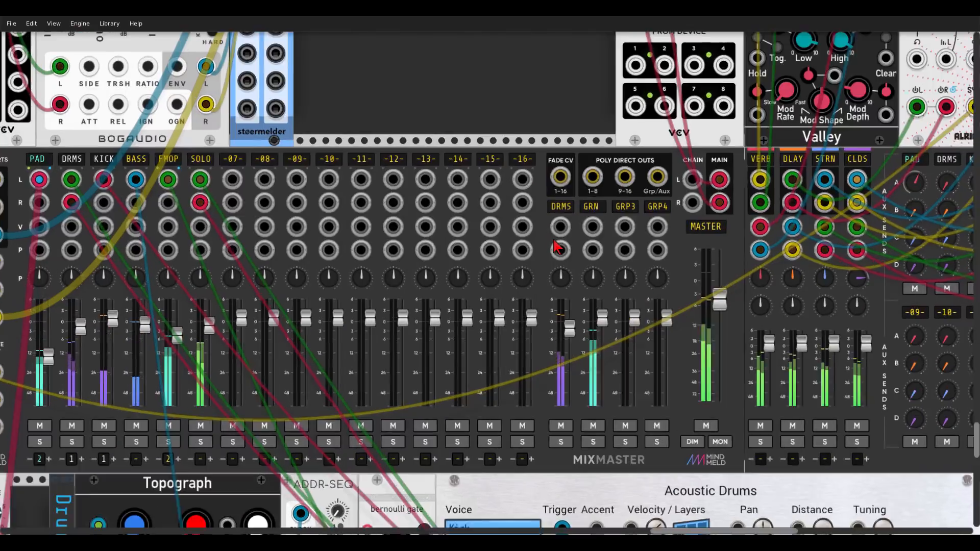
right_click(561, 197)
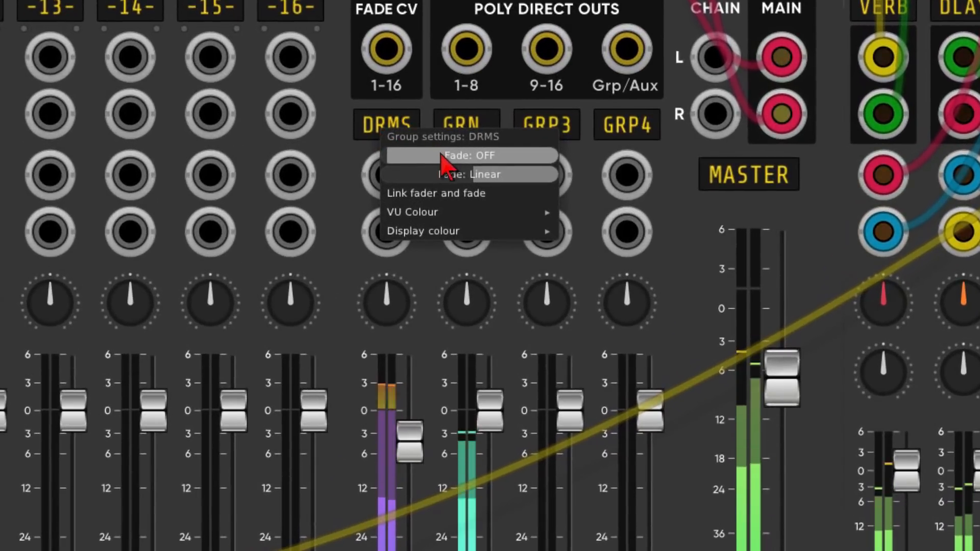
left_click_drag(425, 157, 433, 157)
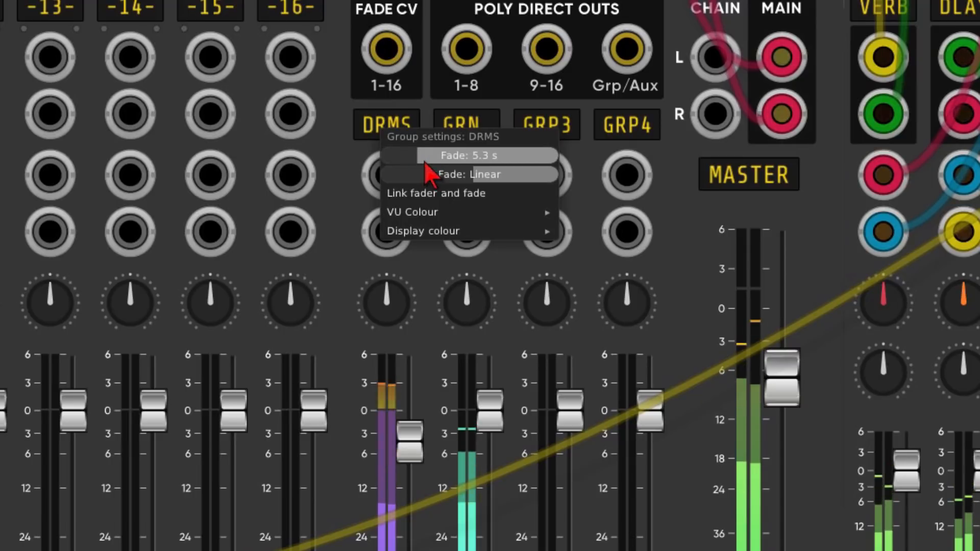
left_click_drag(463, 174, 511, 175)
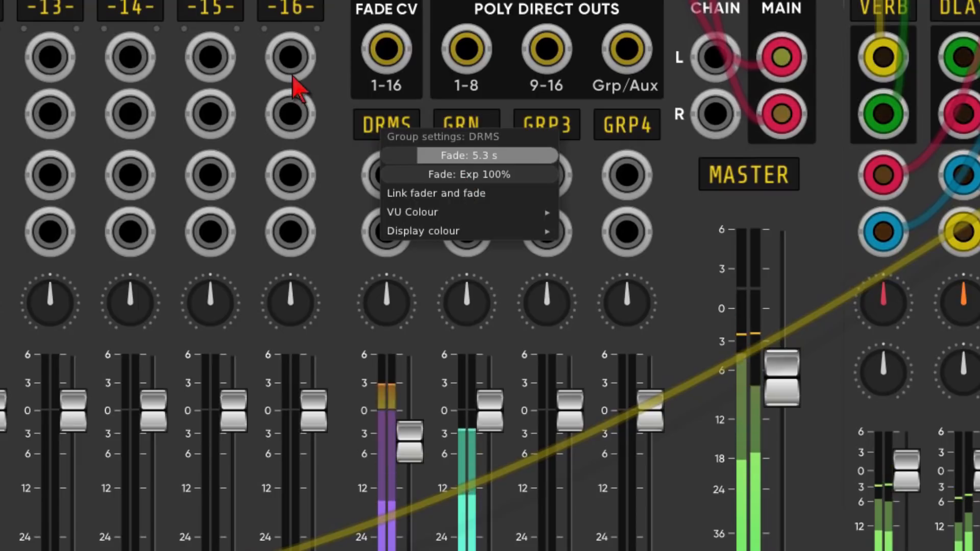
left_click(333, 299)
Step: Fade the DRMS group out and back in to check its exponential fade
scroll(334, 296, "down", 1)
scroll(332, 282, "down", 3)
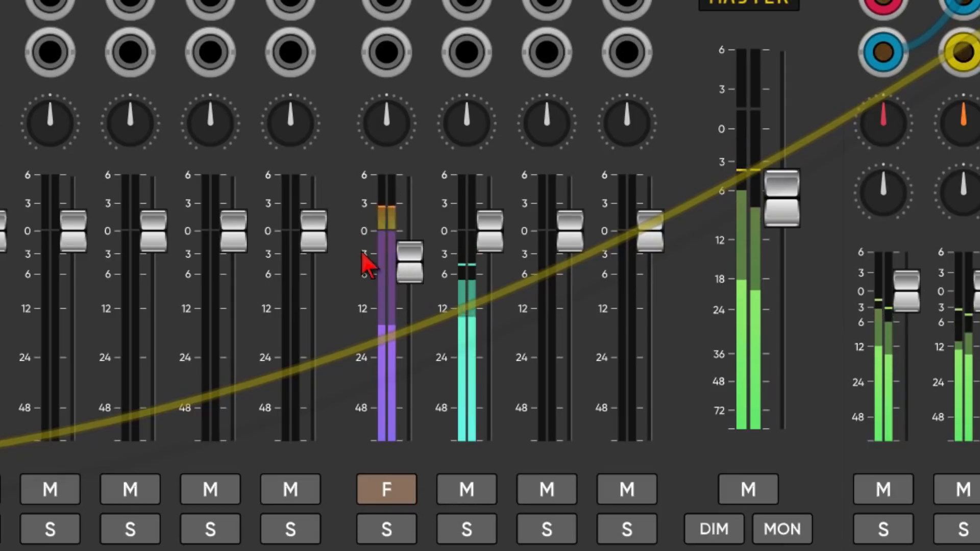
left_click(387, 498)
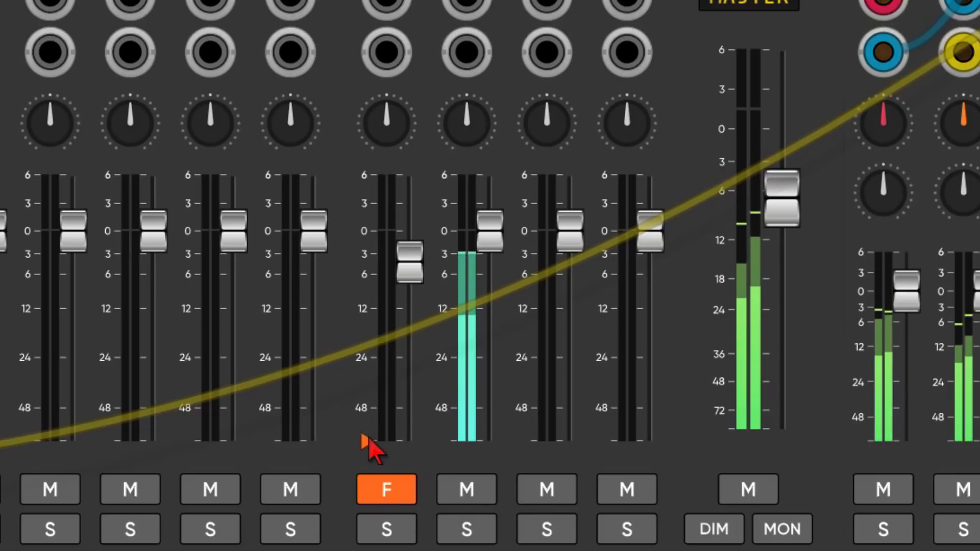
left_click(385, 488)
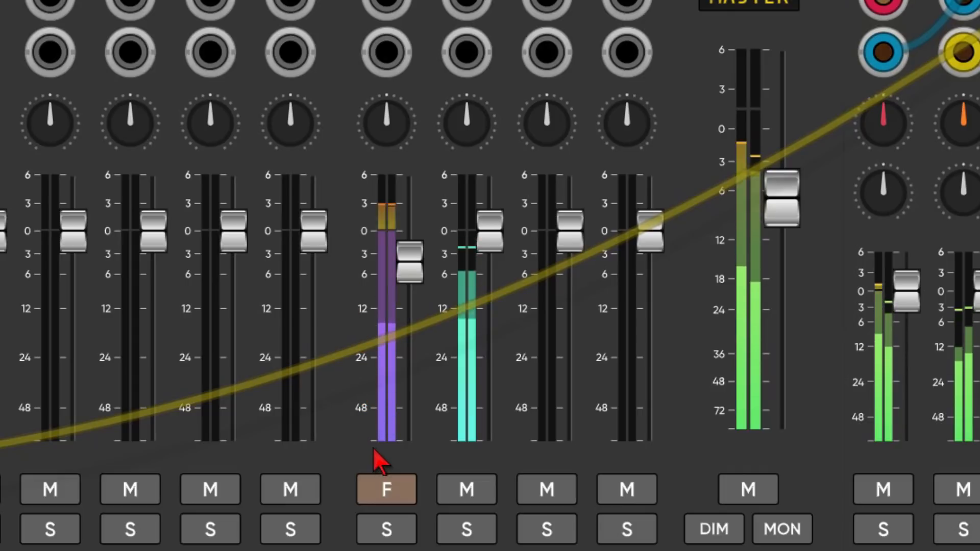
Step: Make the MixMaster's fades symmetrical and test them by fading the DRMS group out and back in
right_click(337, 142)
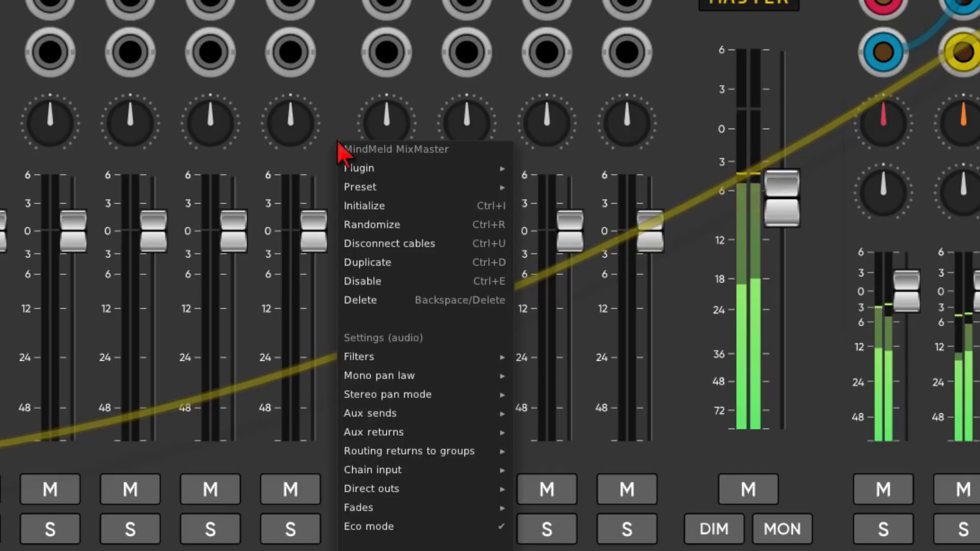
mouse_move(430, 506)
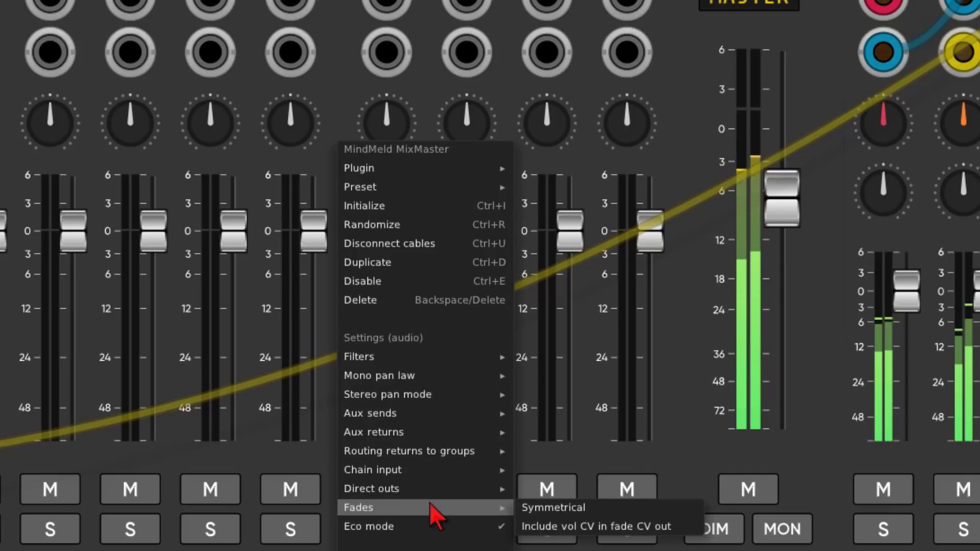
left_click(526, 509)
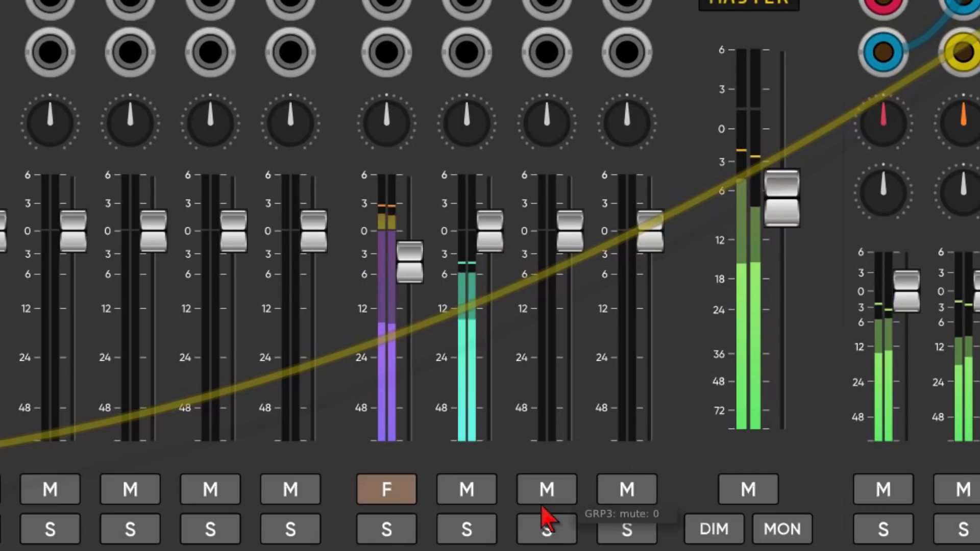
left_click(384, 491)
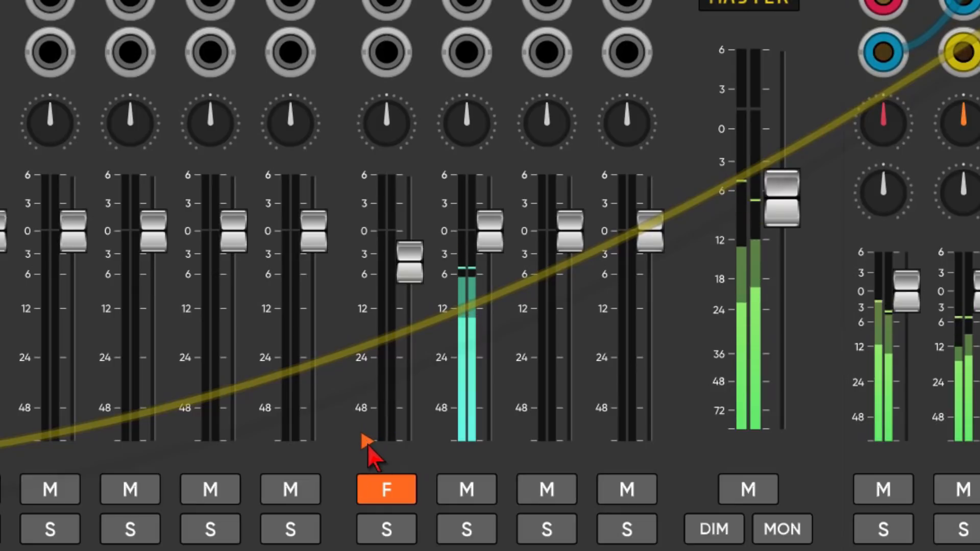
left_click(377, 491)
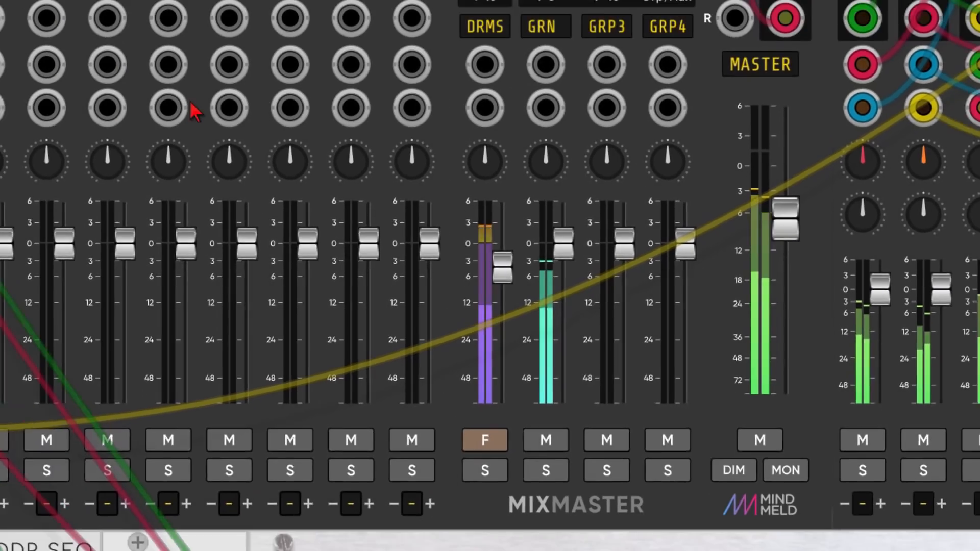
Step: Set the BASS track's fade time to 5.0 s
left_click_drag(191, 102, 763, 221)
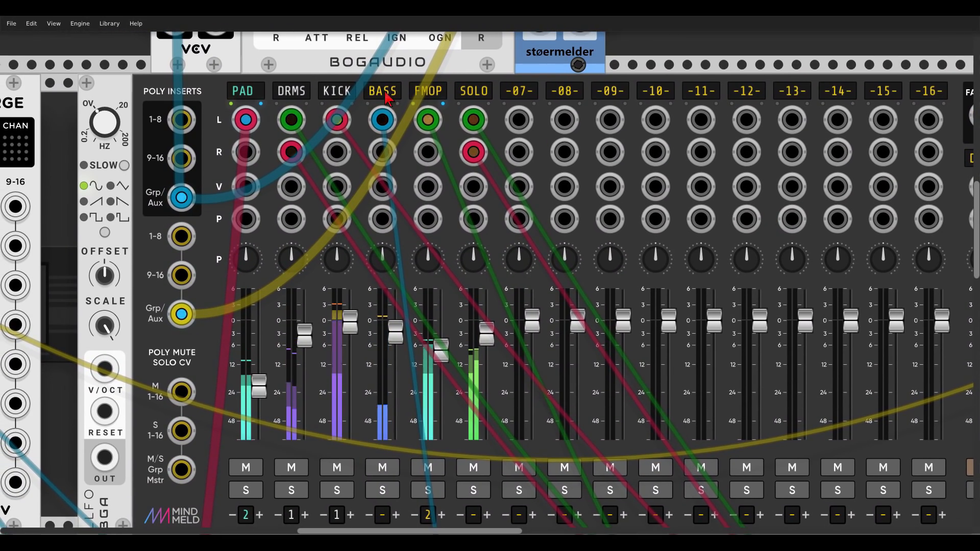
right_click(383, 96)
left_click_drag(437, 138, 416, 145)
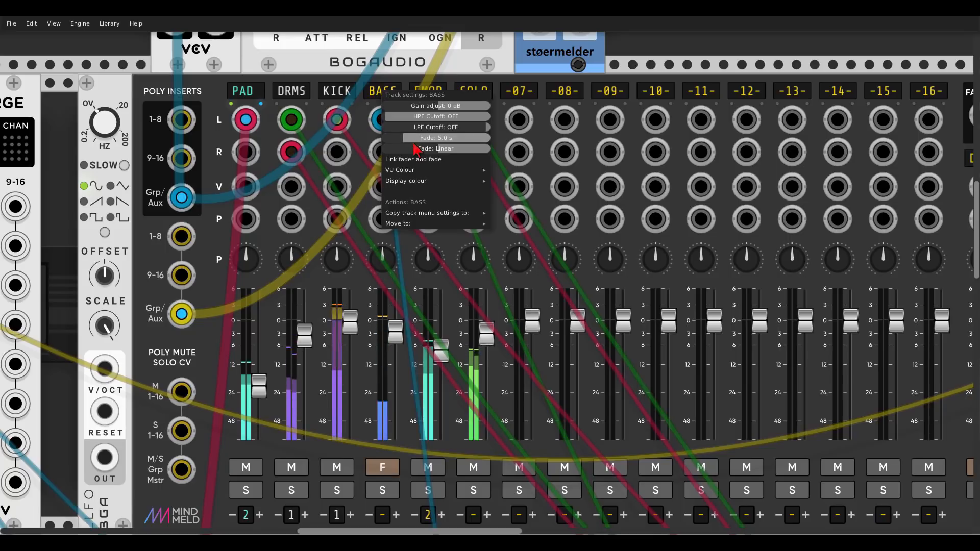
left_click(653, 61)
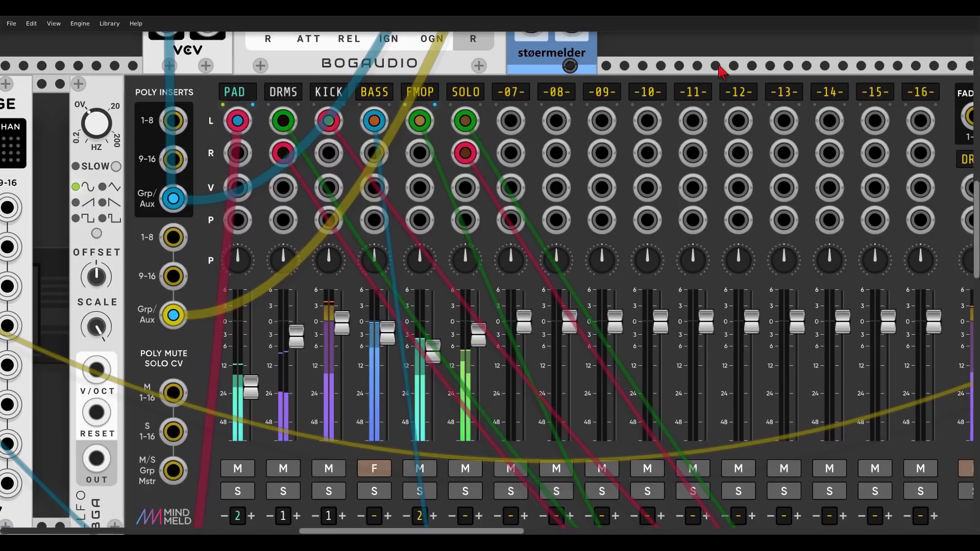
Step: Search the module library for a scope and add the VCV Scope in the empty space above the MixMaster
left_click_drag(745, 66, 499, 123)
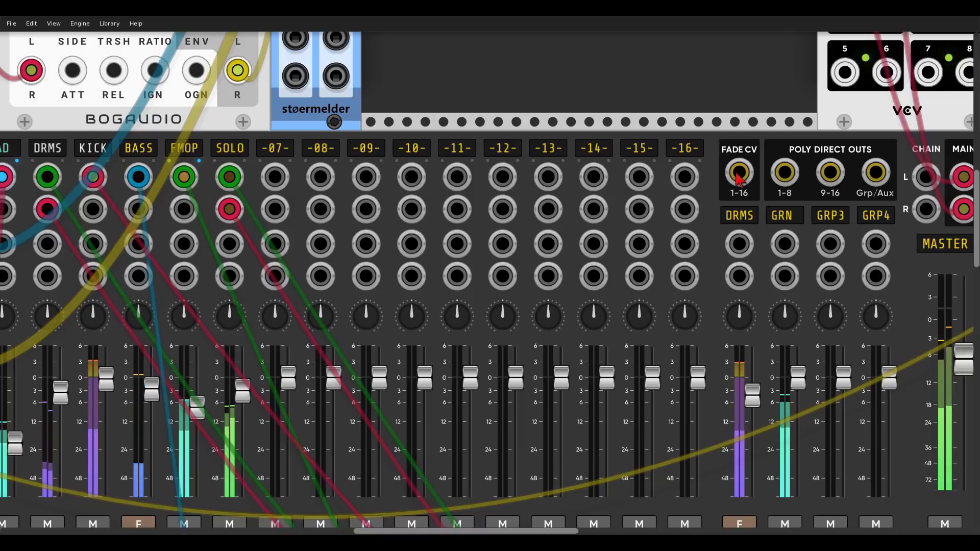
scroll(715, 125, "up", 1)
right_click(712, 121)
type("scope")
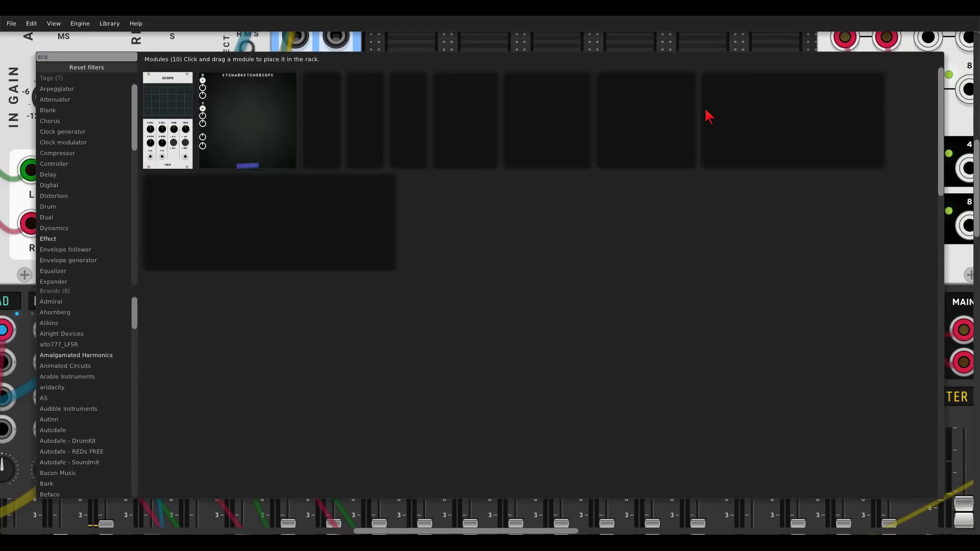
left_click(240, 94)
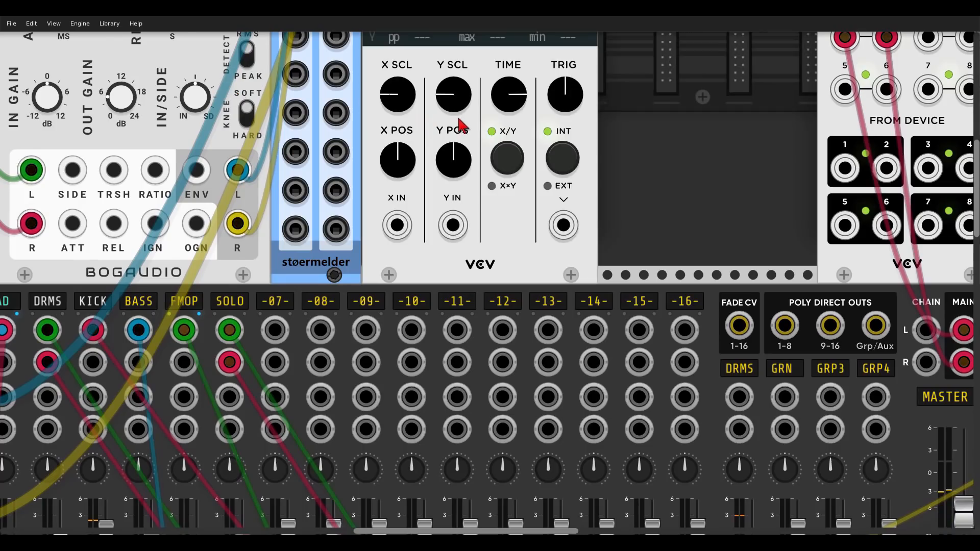
Step: Patch the MixMaster's Fade CV 1-16 output to the Scope's X input
scroll(607, 168, "down", 2)
scroll(691, 121, "up", 4)
left_click_drag(750, 226, 462, 142)
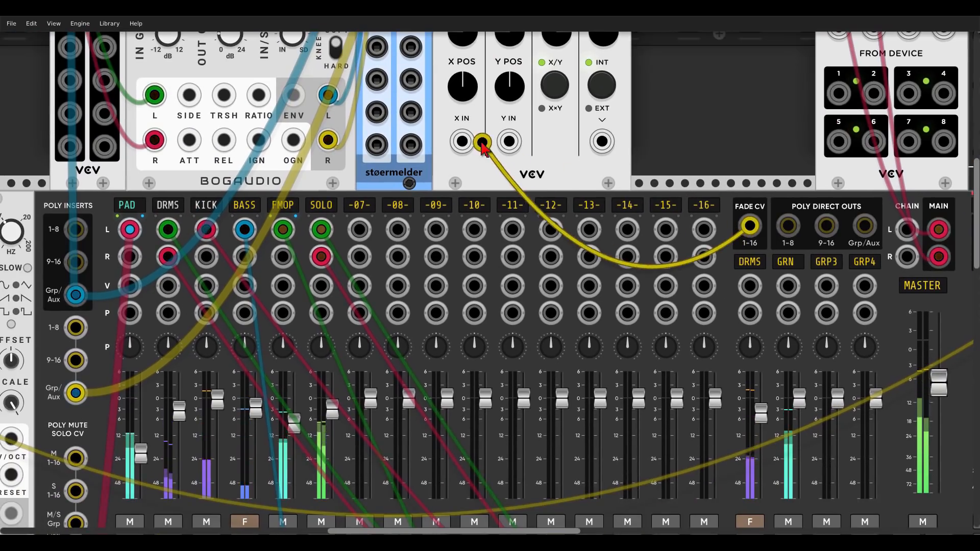
Step: Fade the BASS track out and back in while examining its fade CV on the Scope
scroll(477, 143, "down", 2)
left_click_drag(595, 102, 520, 179)
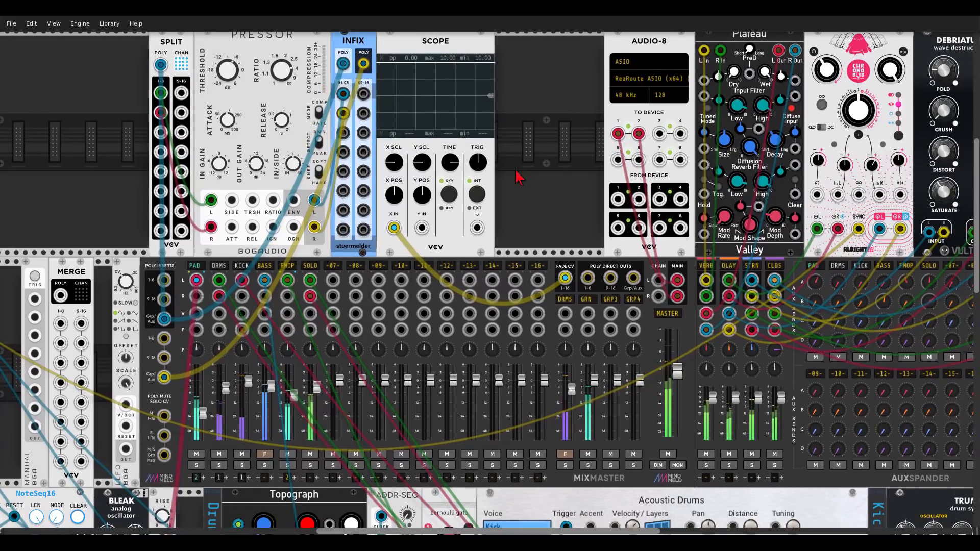
left_click(265, 454)
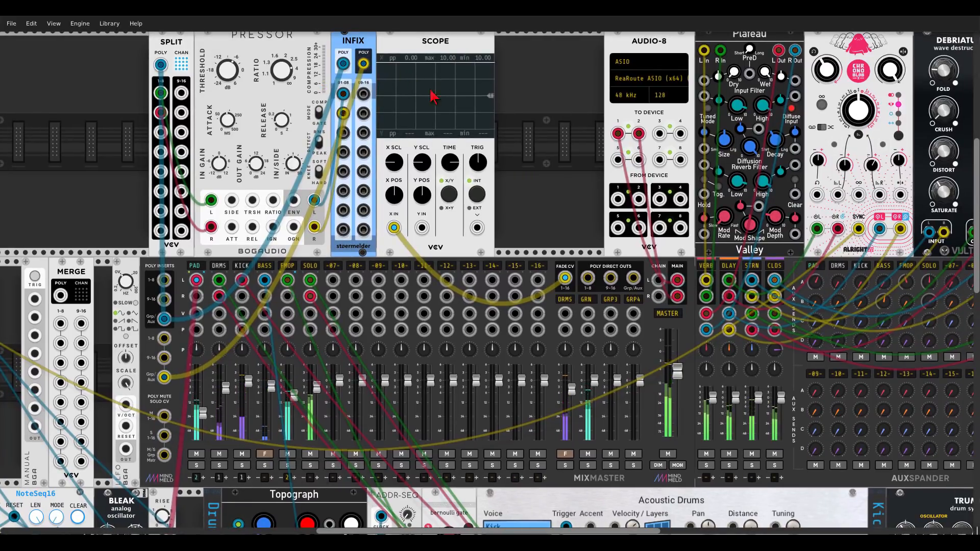
left_click(265, 454)
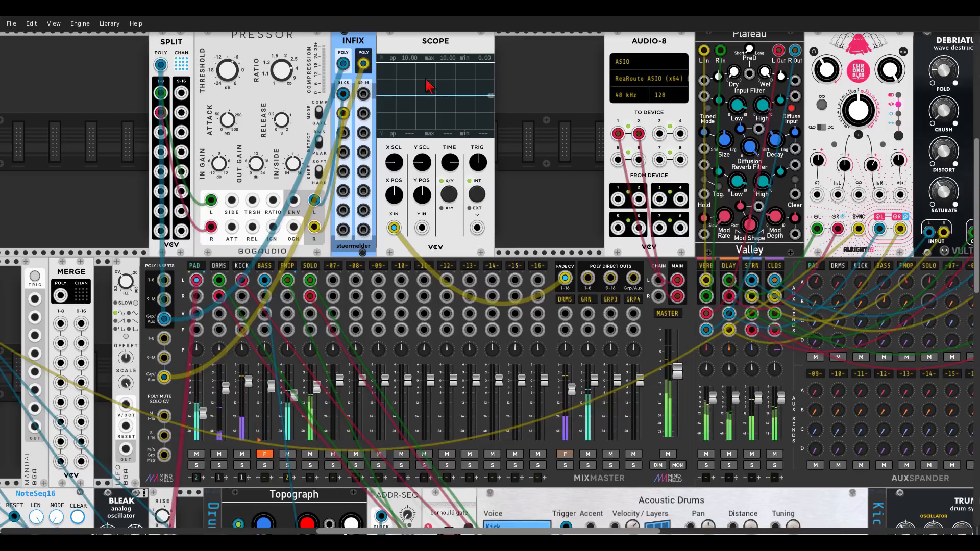
mouse_move(450, 162)
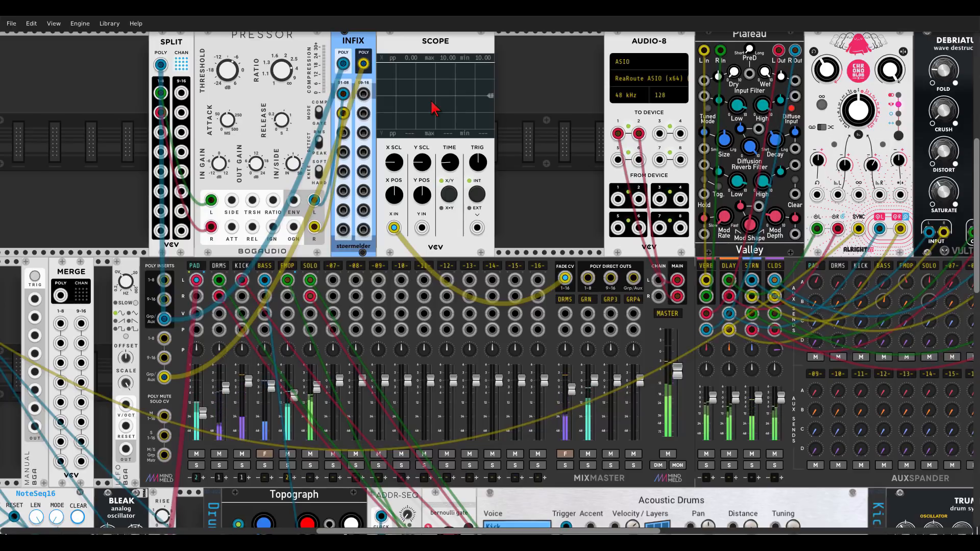
scroll(550, 191, "down", 4)
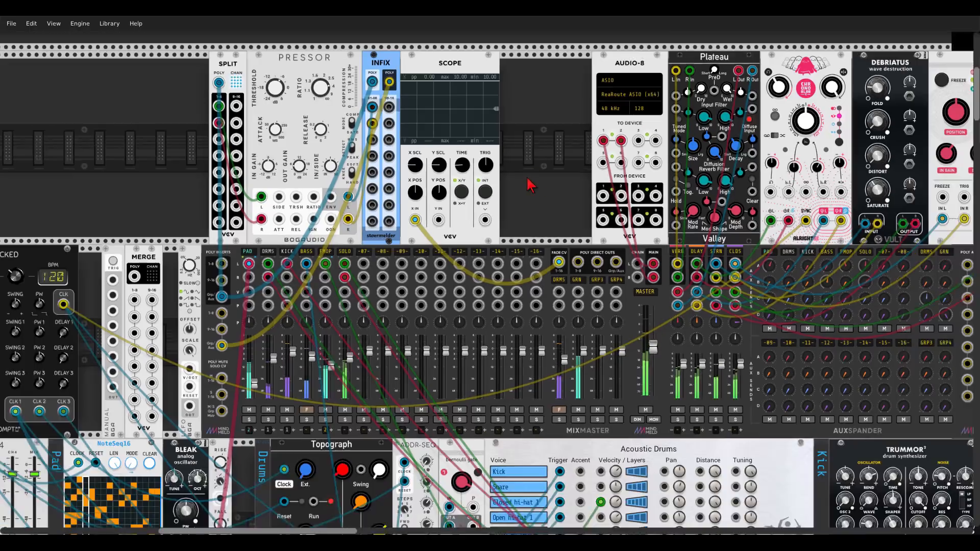
scroll(526, 121, "down", 5)
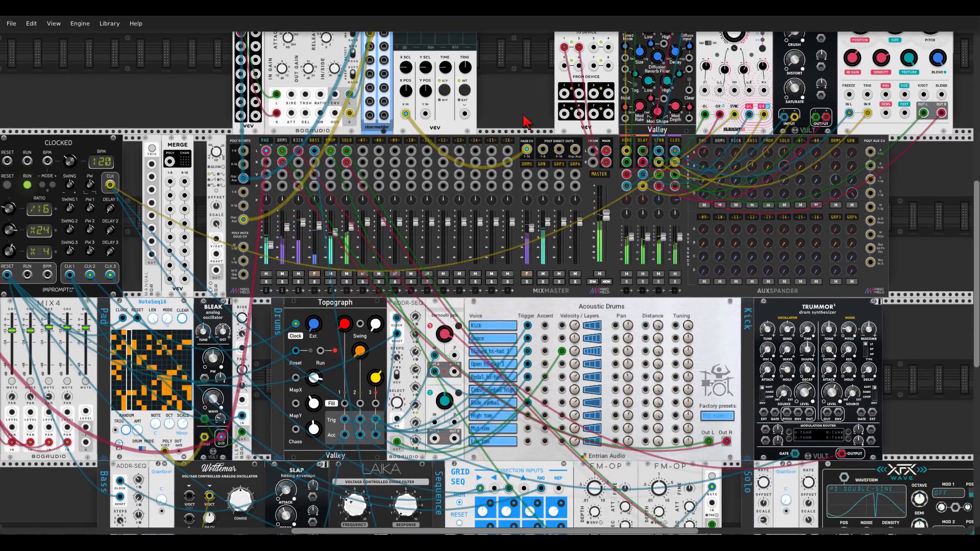
scroll(796, 175, "down", 2)
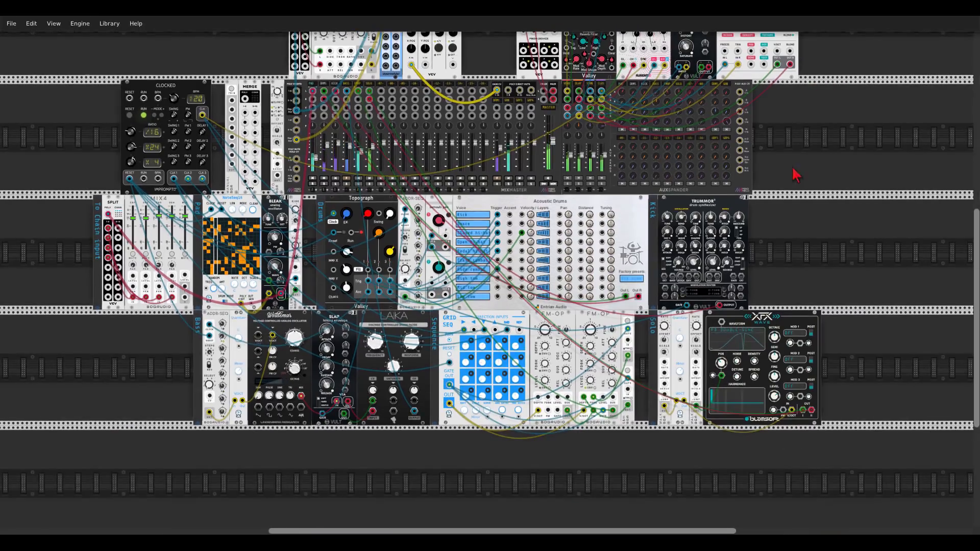
scroll(858, 234, "up", 1)
scroll(863, 223, "down", 1)
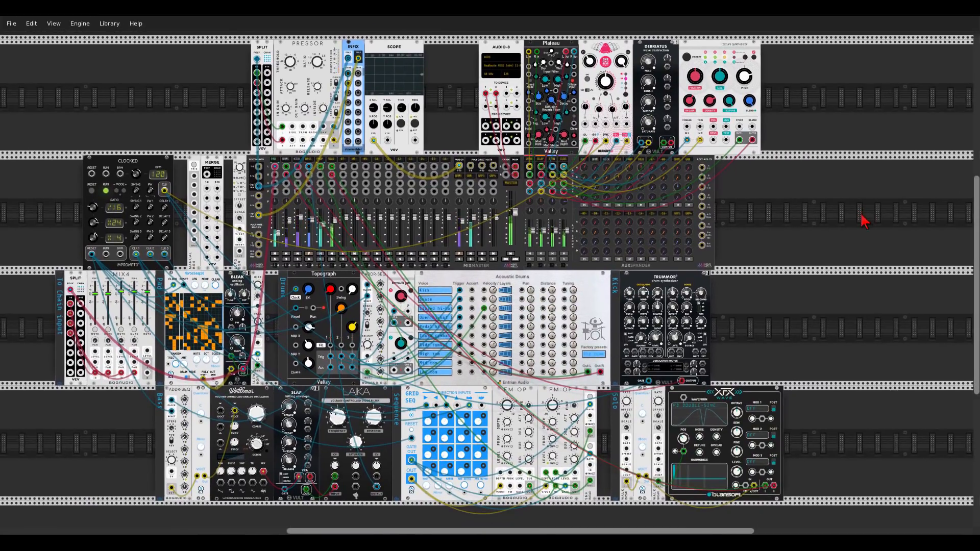